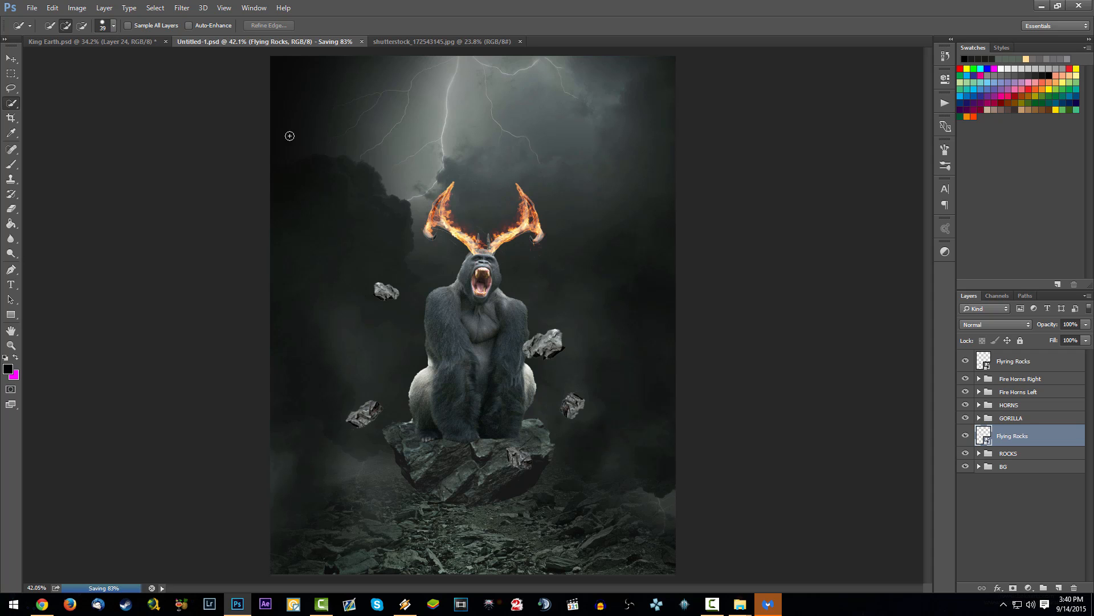
Step: Apply a Motion Blur with a 0° angle and 15-pixel distance to the lower Flying Rocks layer
left_click(184, 8)
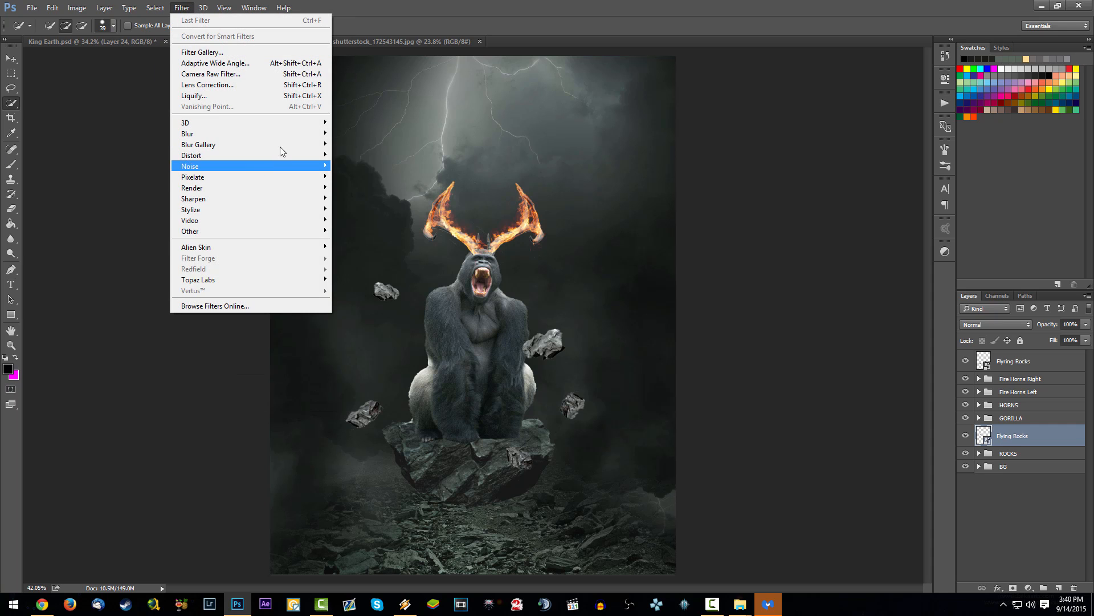
mouse_move(221, 136)
left_click(146, 195)
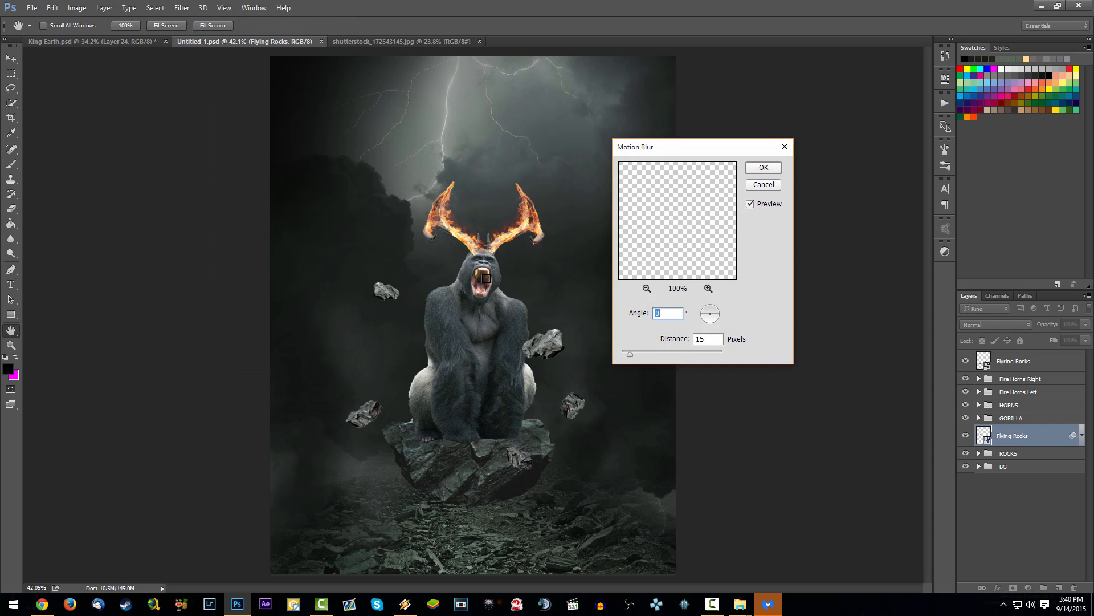
left_click(766, 166)
Step: Apply a Motion Blur at a 0° angle to the top Flying Rocks layer and save the document
left_click(1023, 362)
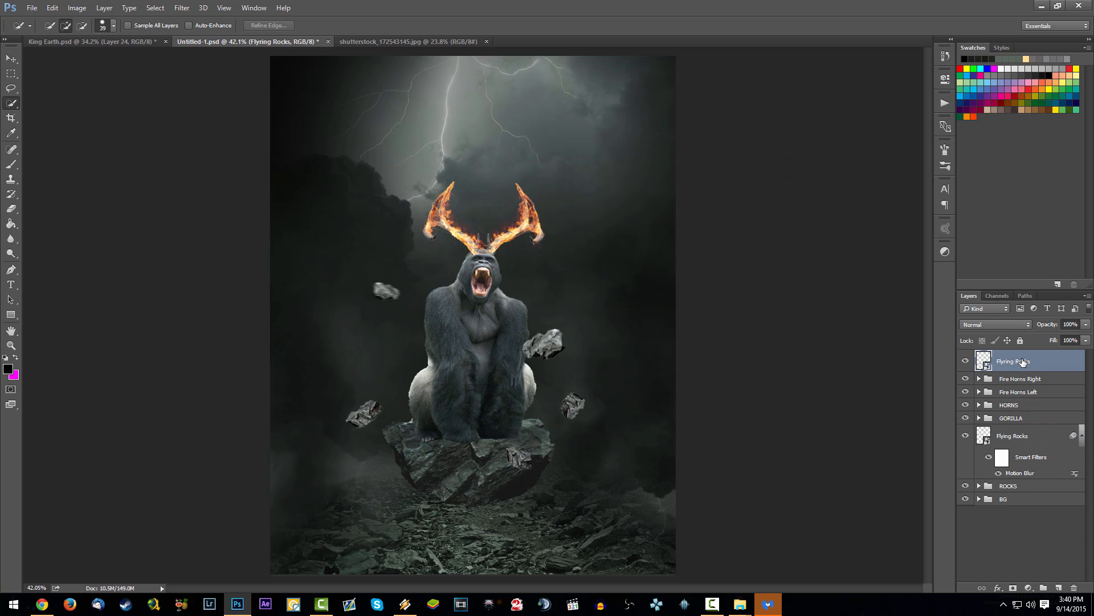
key("ctrl+alt+f")
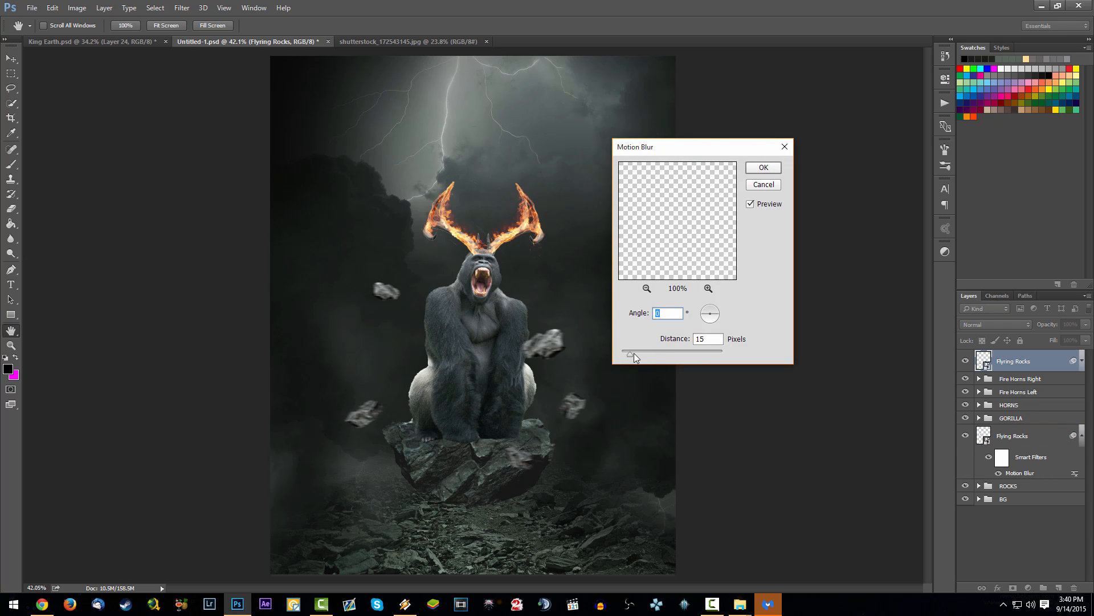
left_click_drag(631, 353, 630, 352)
left_click(763, 168)
key("w")
scroll(595, 295, "down", 3)
scroll(594, 295, "down", 3)
scroll(495, 343, "up", 6)
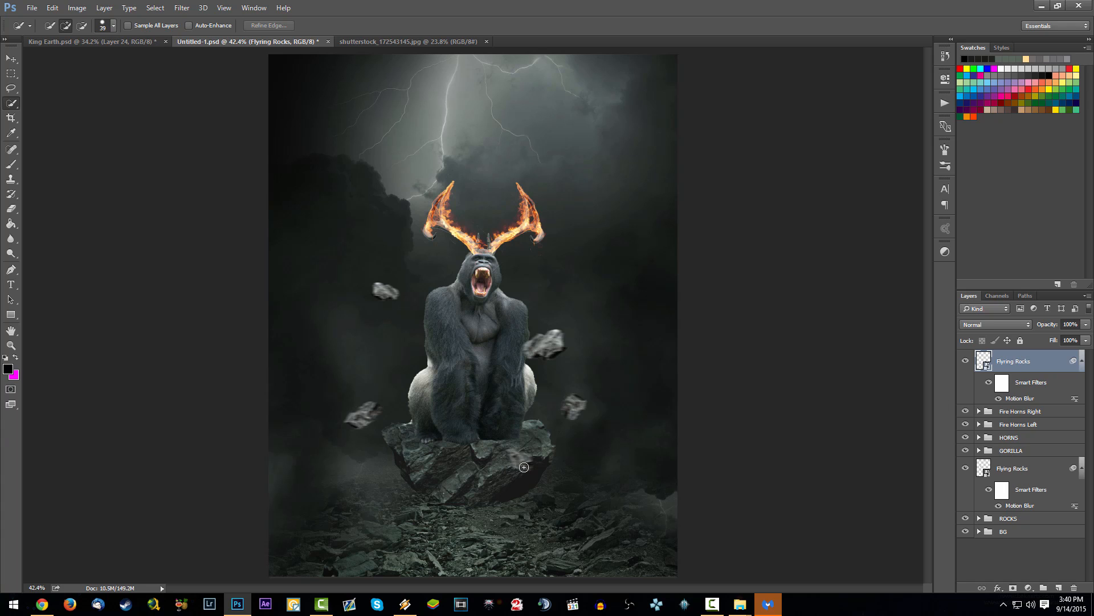
key("ctrl+s")
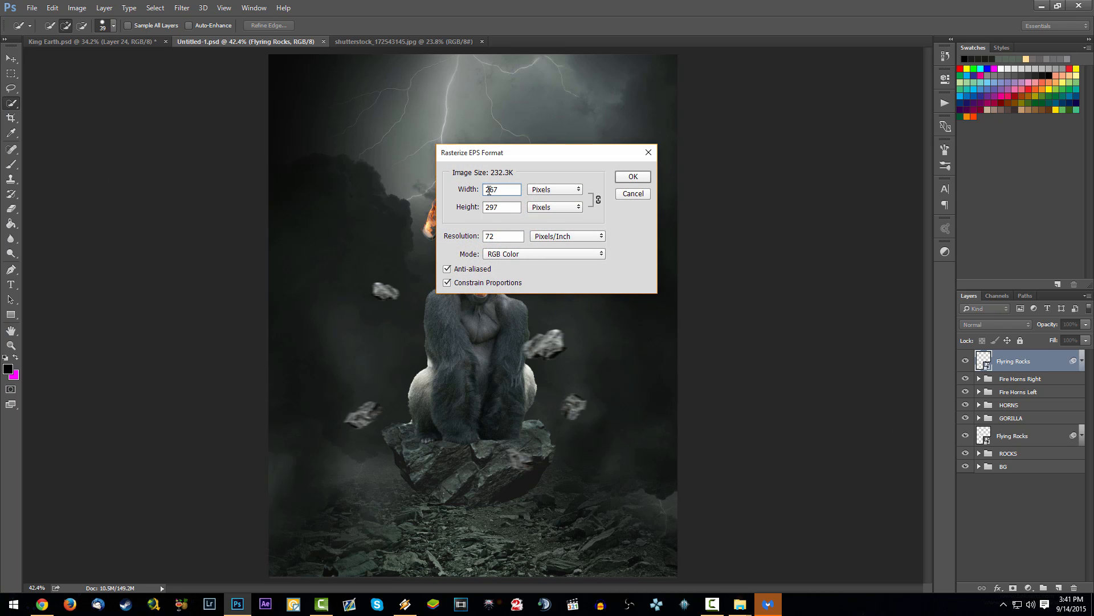
Step: Rasterize Magic Symbols.eps at an enlarged, proportional pixel width in RGB Color
type("2")
left_click(635, 175)
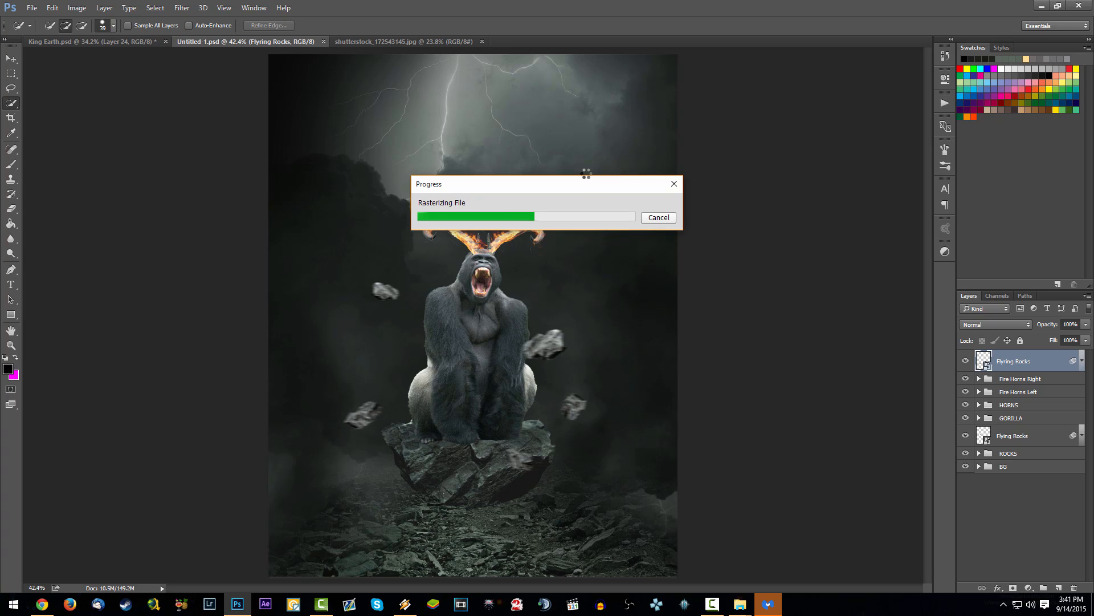
left_click(11, 314)
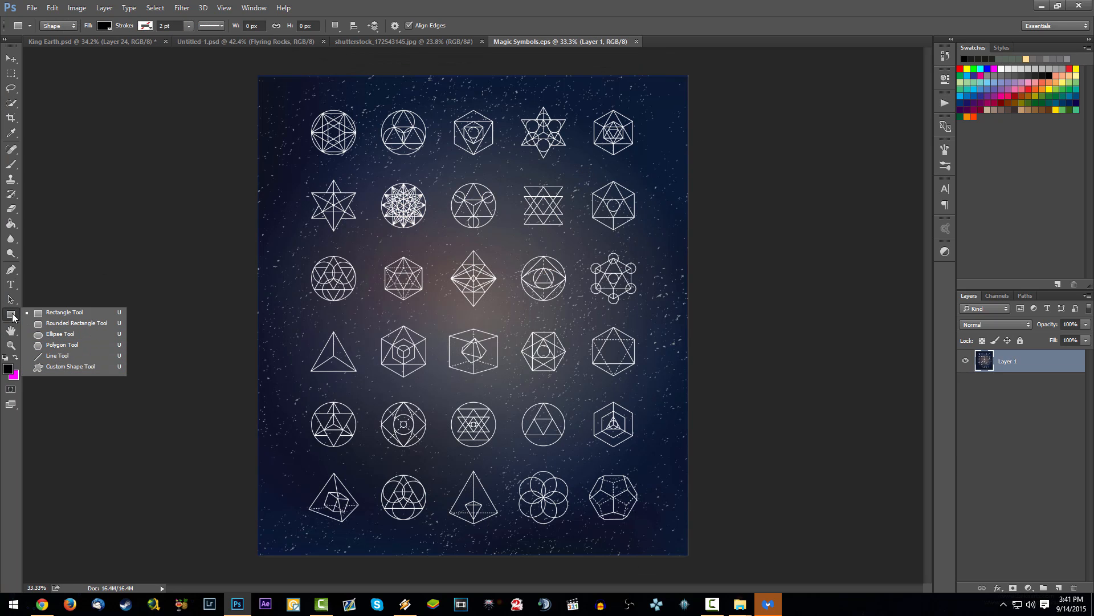
left_click(13, 318)
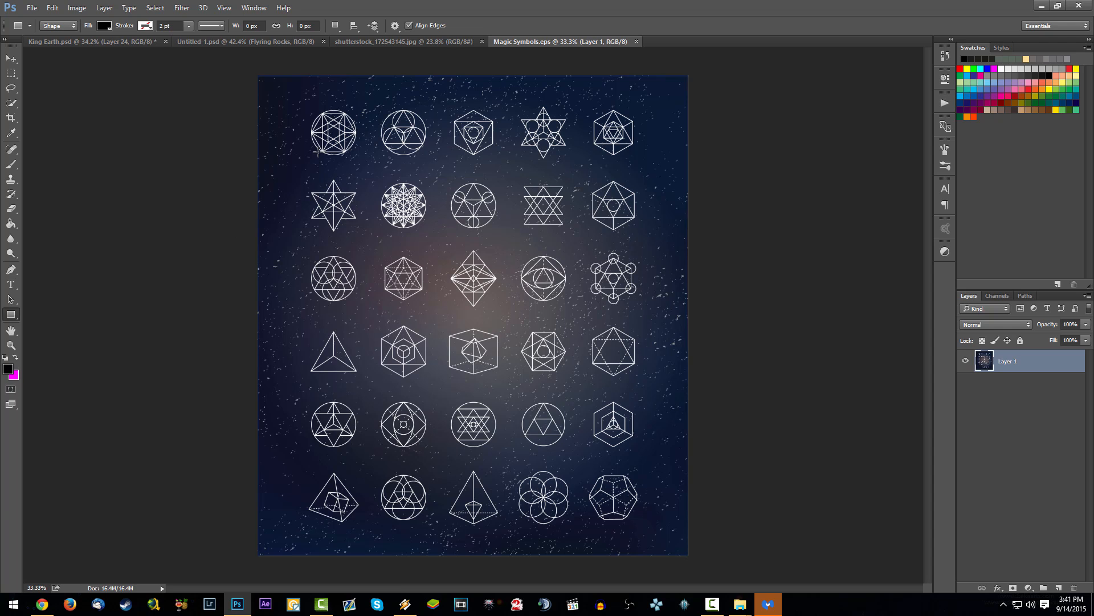
Step: Select the lines of the circular symbol with three small inner circles using the Magic Wand at tolerance 32
scroll(389, 150, "up", 5)
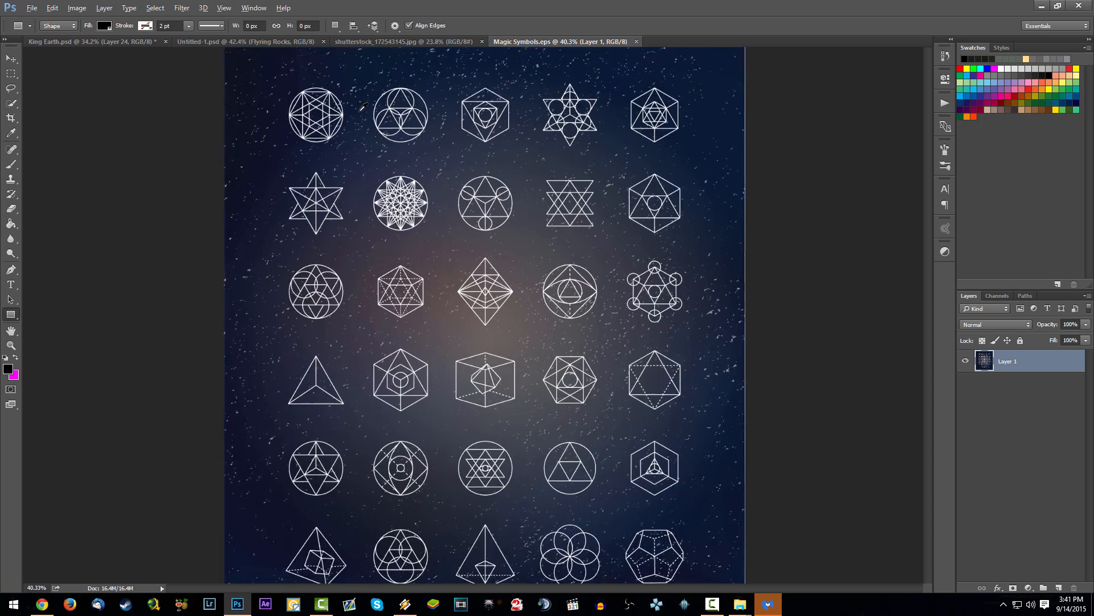
scroll(297, 236, "up", 2)
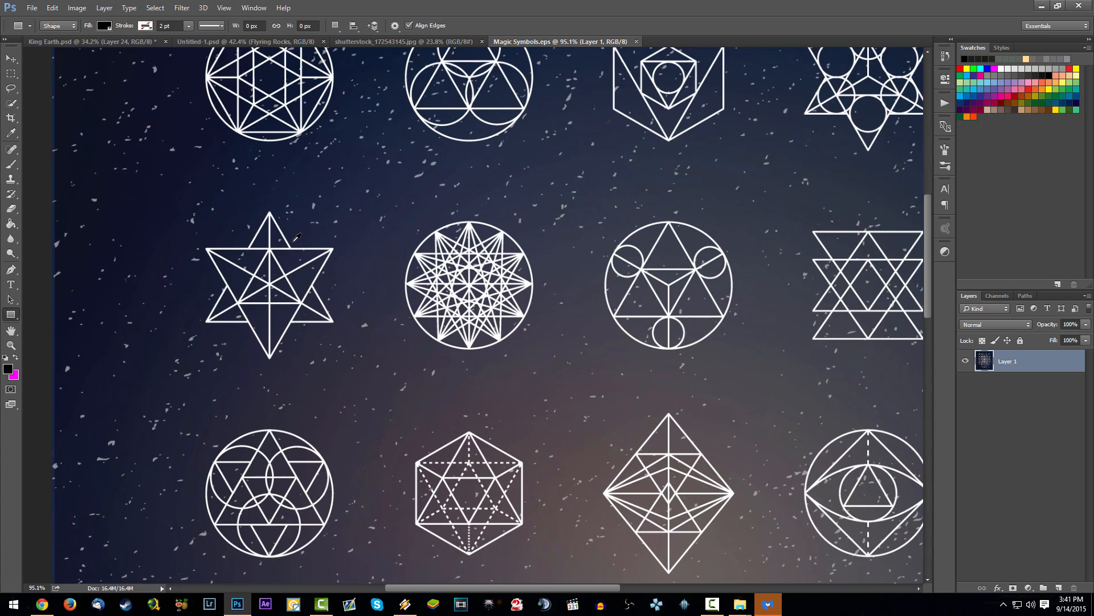
left_click_drag(642, 285, 386, 263)
scroll(468, 239, "up", 9)
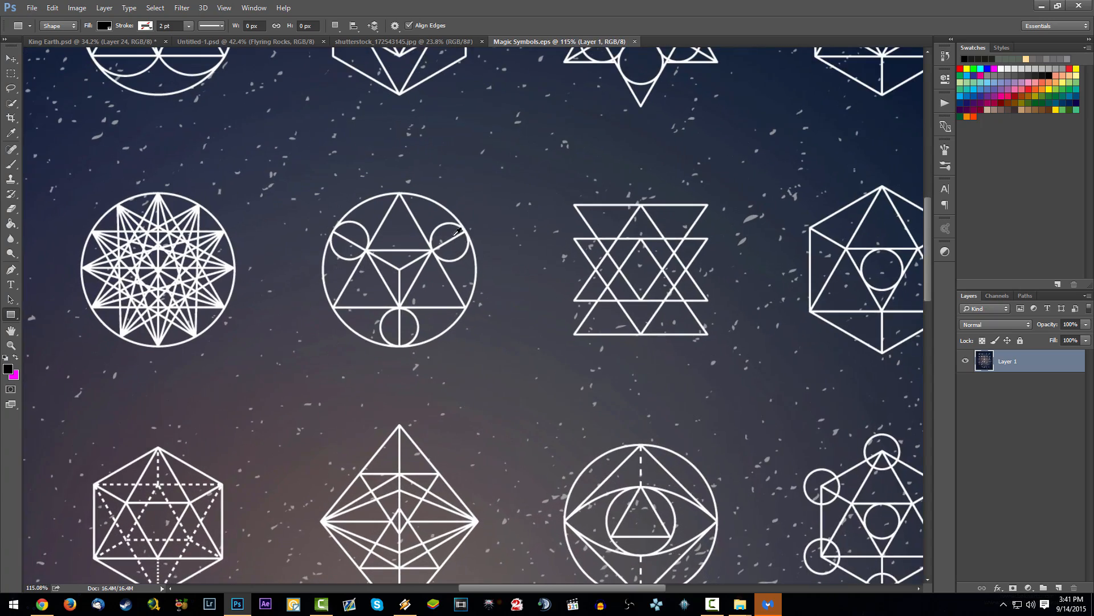
left_click(11, 103)
left_click(67, 113)
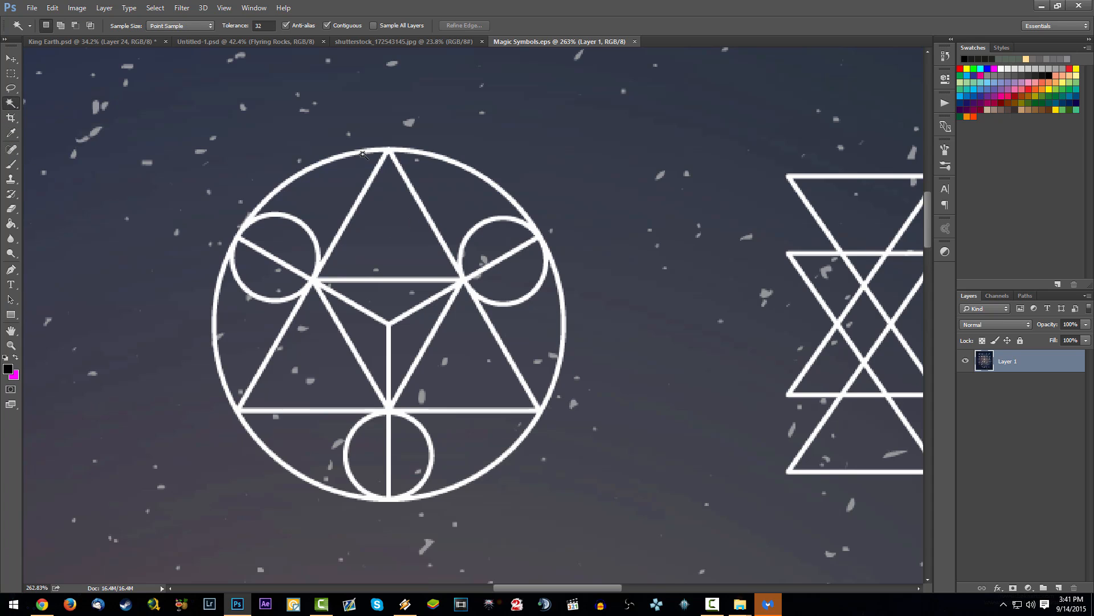
left_click(377, 149)
left_click(379, 151)
left_click(125, 42)
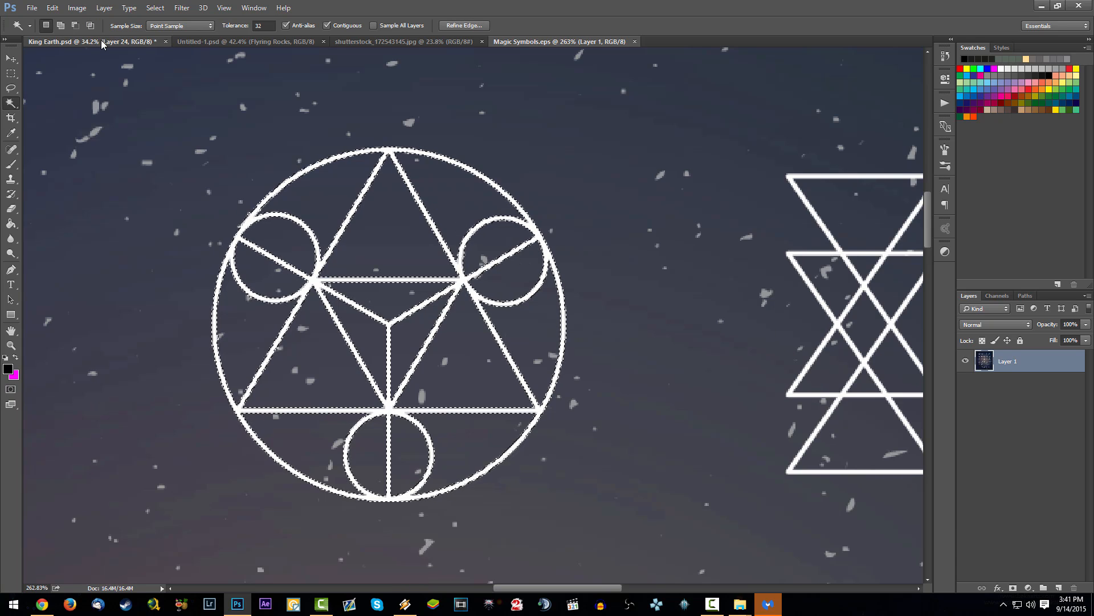
key("ctrl+v")
key("ctrl+z")
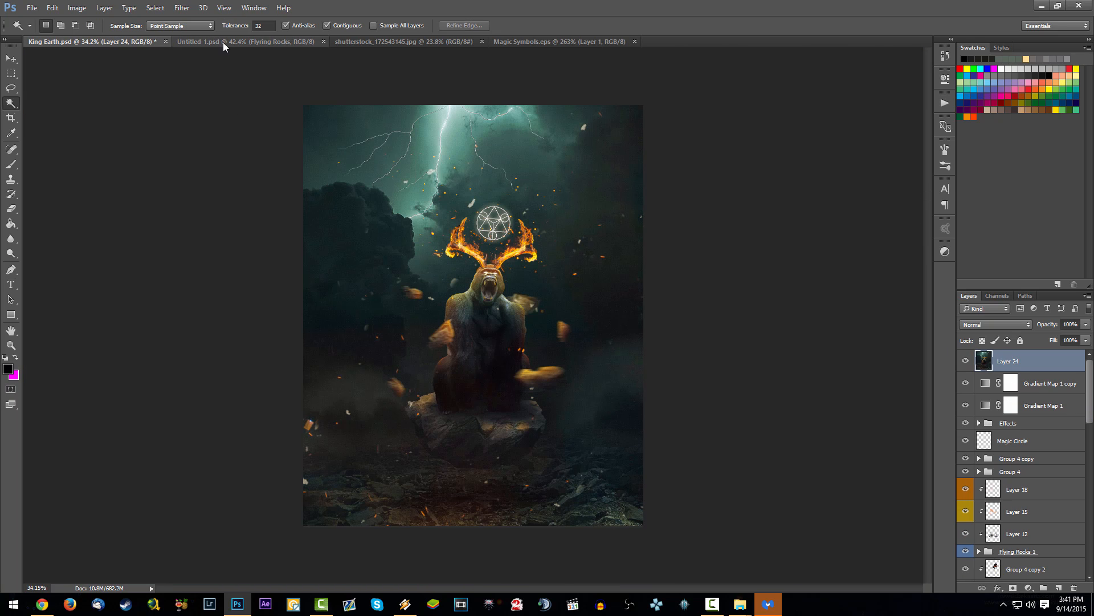
Step: Paste the symbol into Untitled-1.psd, place it between the flaming horns and scale it down slightly
left_click(224, 42)
key("ctrl+v")
left_click_drag(608, 291, 621, 168)
key("ctrl+t")
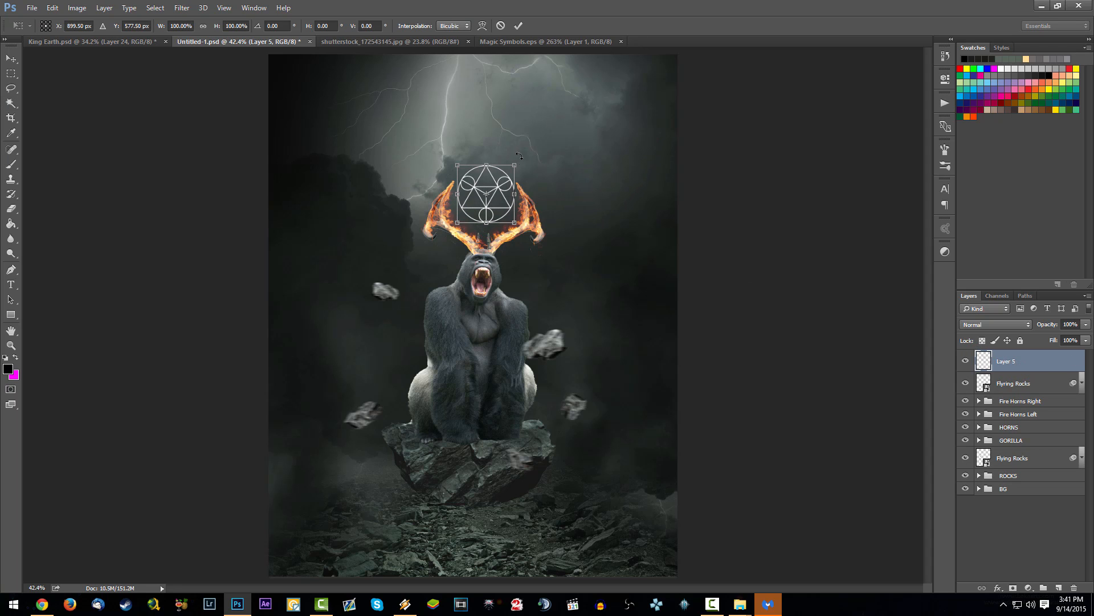
left_click_drag(515, 166, 506, 173)
key("Return")
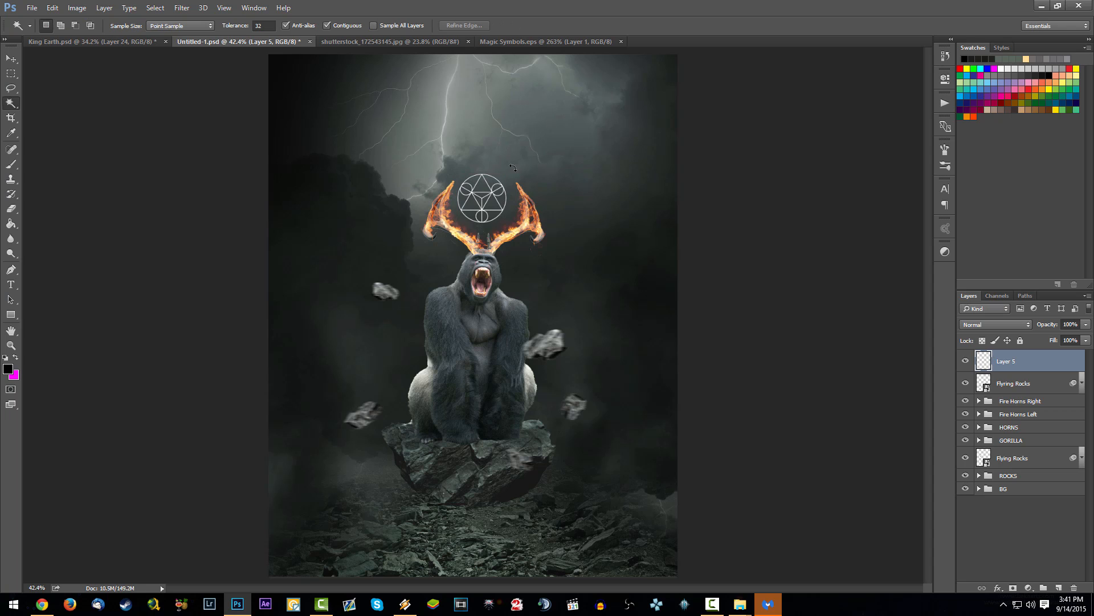
Step: Compare with King Earth.psd, then scale the symbol to about 93.6% and tilt it slightly, centred between the horns
left_click(122, 42)
left_click(203, 42)
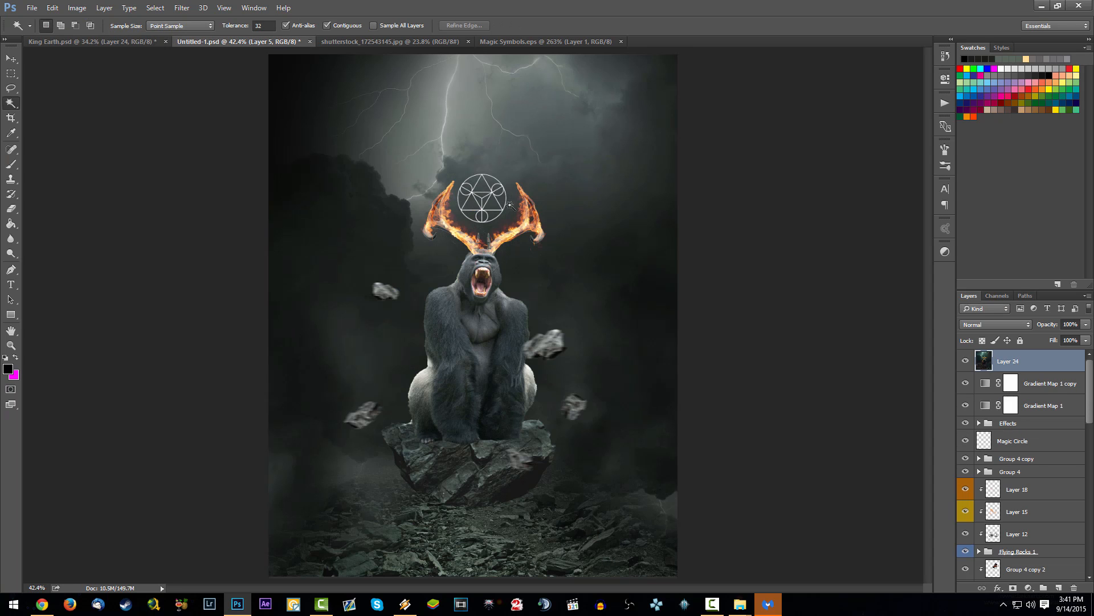
key("ctrl+t")
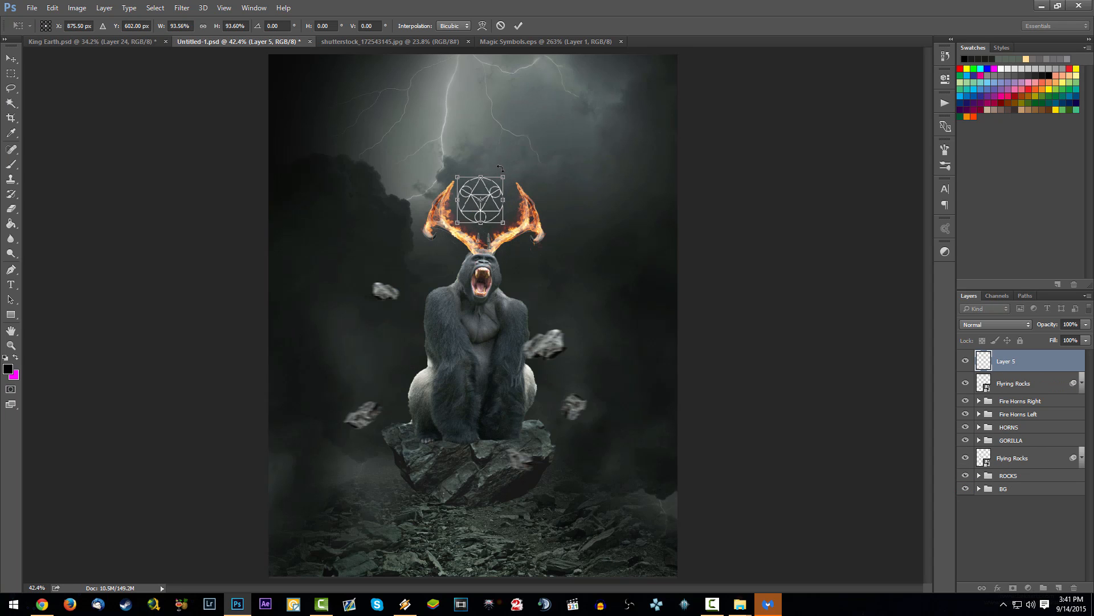
key("Return")
left_click_drag(512, 214, 551, 226)
key("ctrl+t")
key("Return")
Step: Add a white Outer Glow in Screen mode to the symbol layer with an opacity of about 53%
scroll(455, 225, "up", 5)
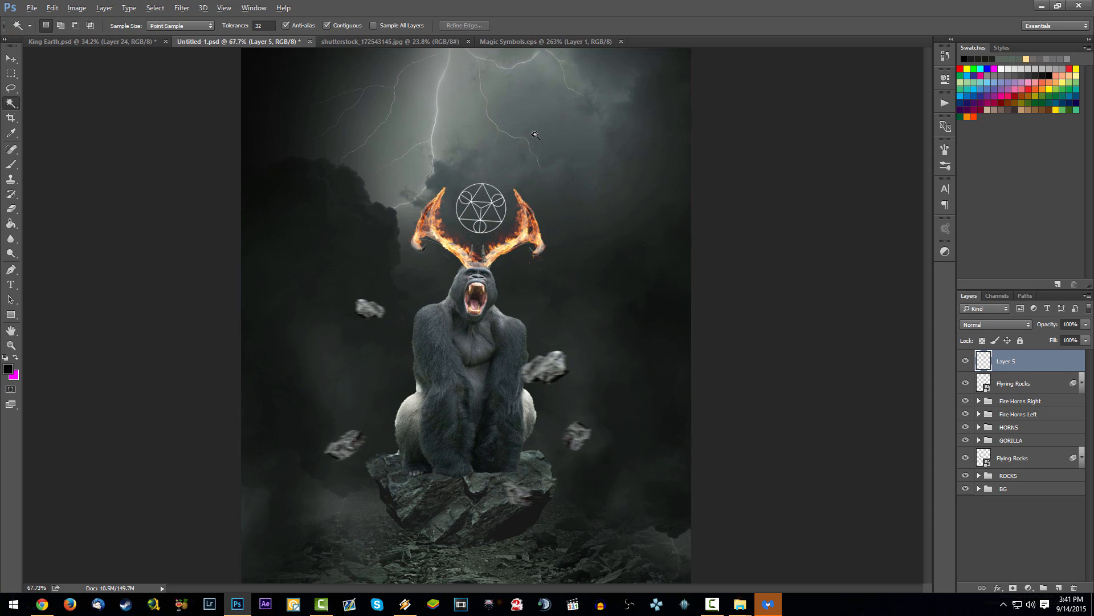
scroll(491, 273, "down", 3)
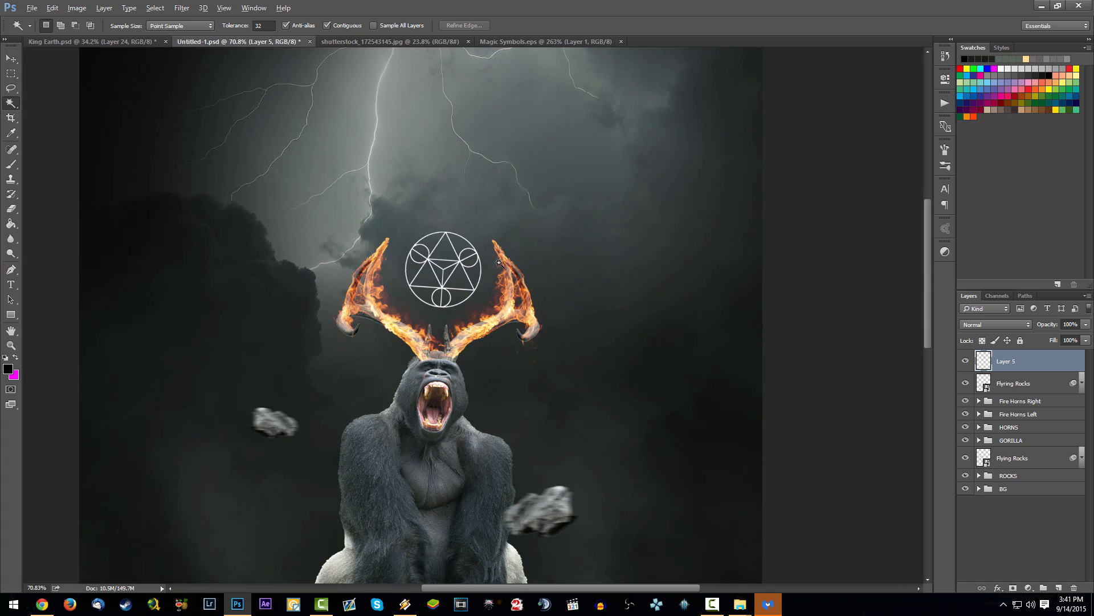
left_click(123, 39)
left_click(199, 43)
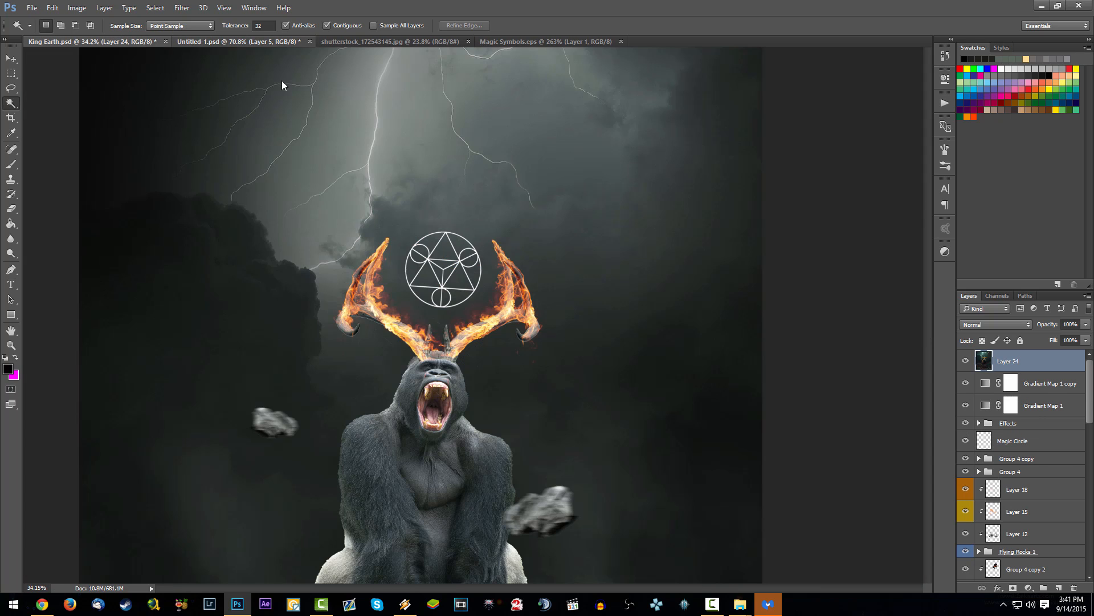
scroll(445, 285, "down", 2)
scroll(497, 275, "up", 3)
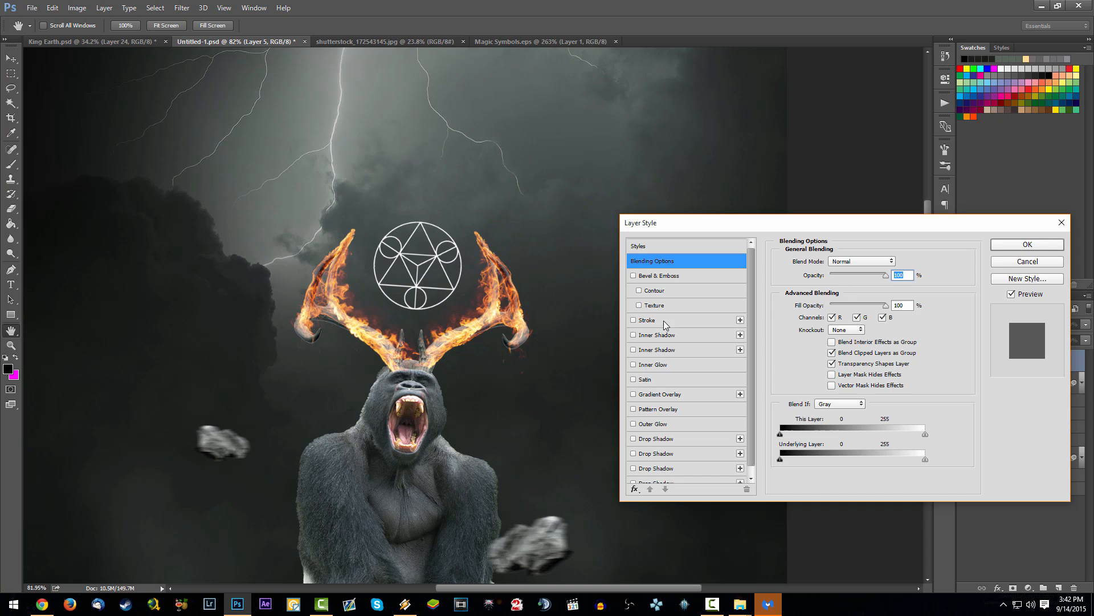
left_click(636, 425)
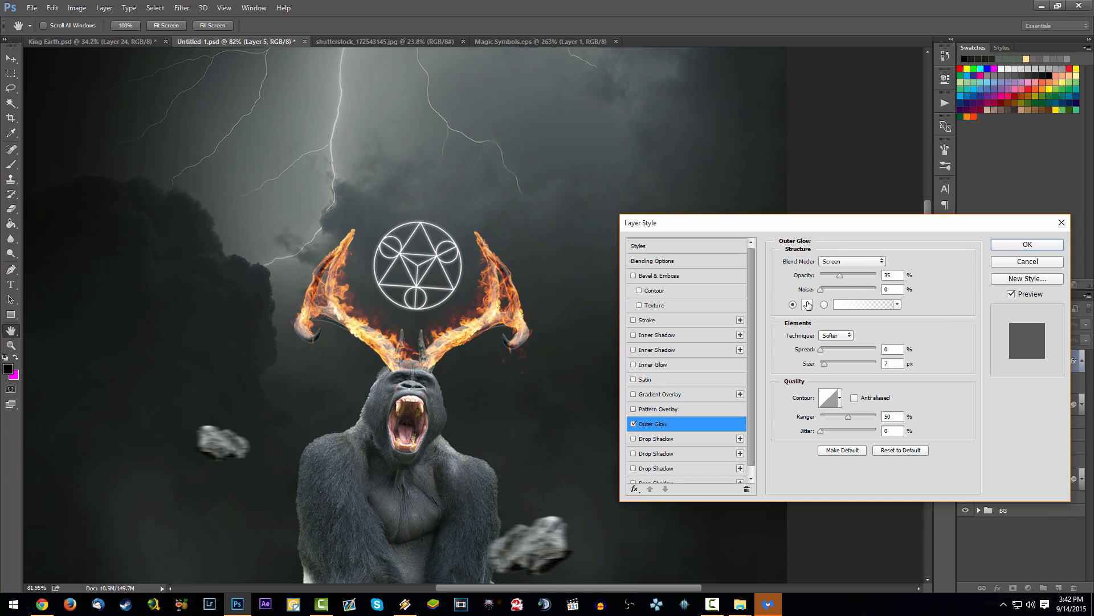
left_click_drag(840, 278, 850, 274)
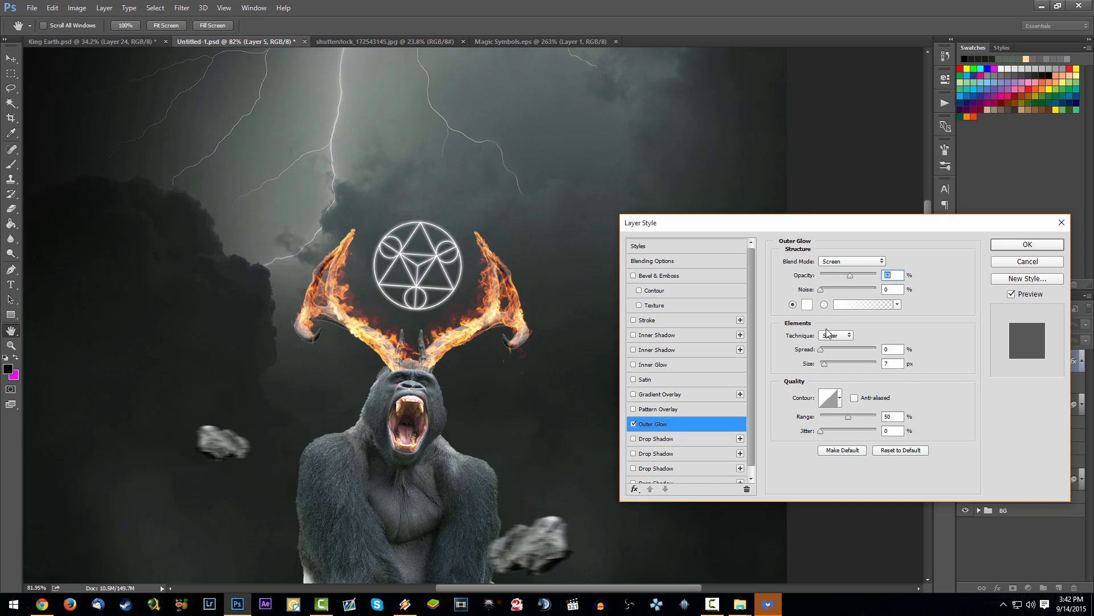
Step: Fine-tune the outer glow's size, lower its opacity slightly, apply the style and save the document
left_click_drag(825, 367, 827, 366)
mouse_move(829, 366)
left_mouse_down()
mouse_move(842, 366)
mouse_move(826, 357)
left_mouse_up()
left_click_drag(848, 275, 845, 276)
left_click_drag(826, 367, 825, 367)
left_click(1012, 245)
scroll(524, 272, "down", 5)
scroll(523, 273, "up", 3)
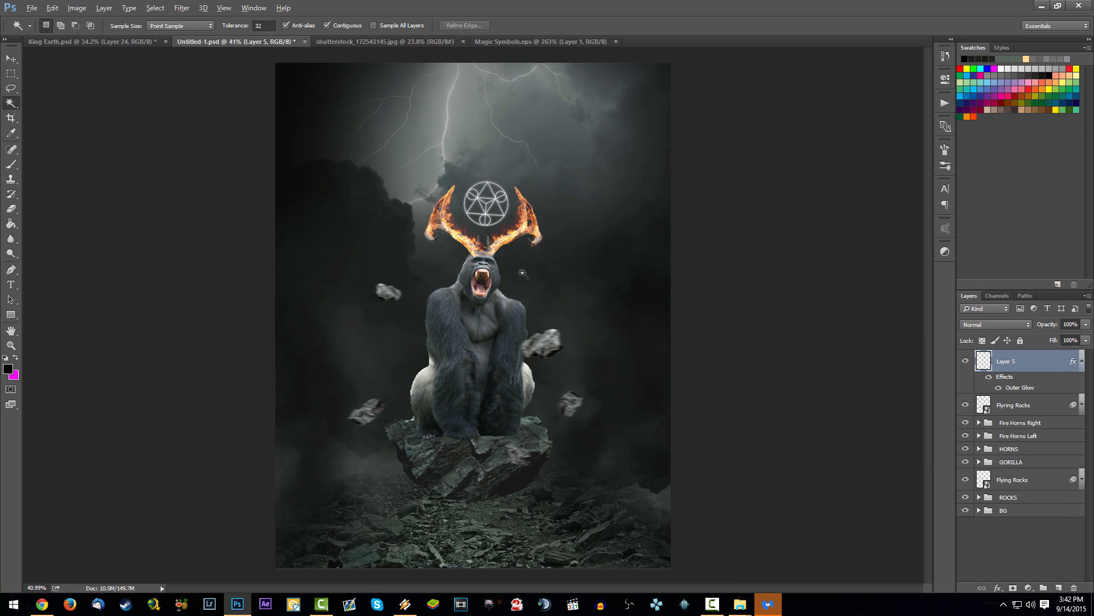
key("ctrl+s")
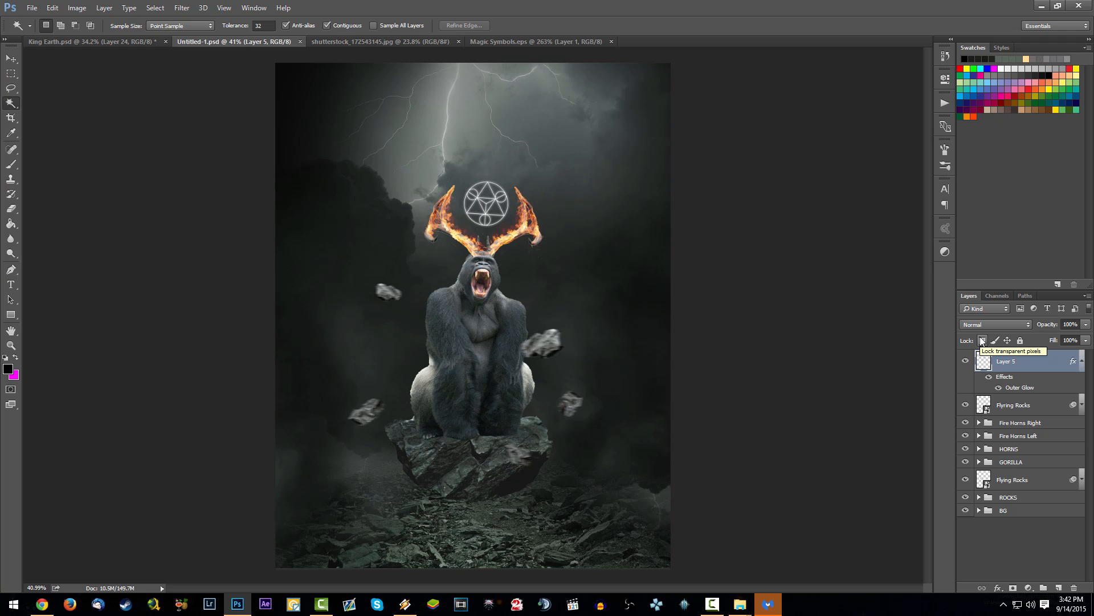
Step: Collapse the symbol layer's effects, rename the layer Magic Circle and save the document
left_click(1081, 361)
double_click(1006, 361)
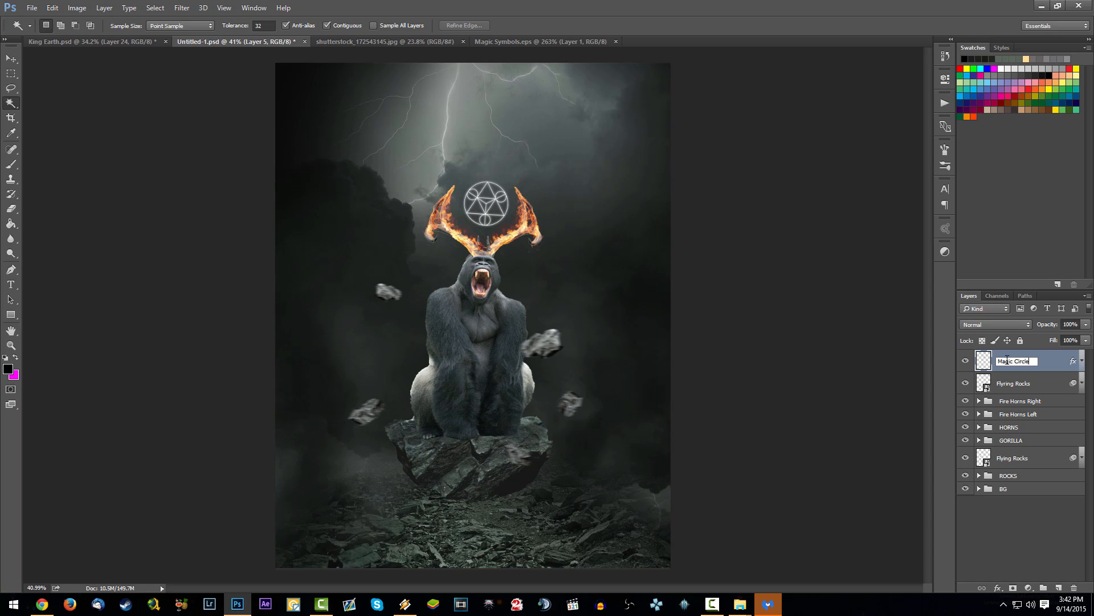
type("Magic Circle")
key("Return")
key("ctrl+s")
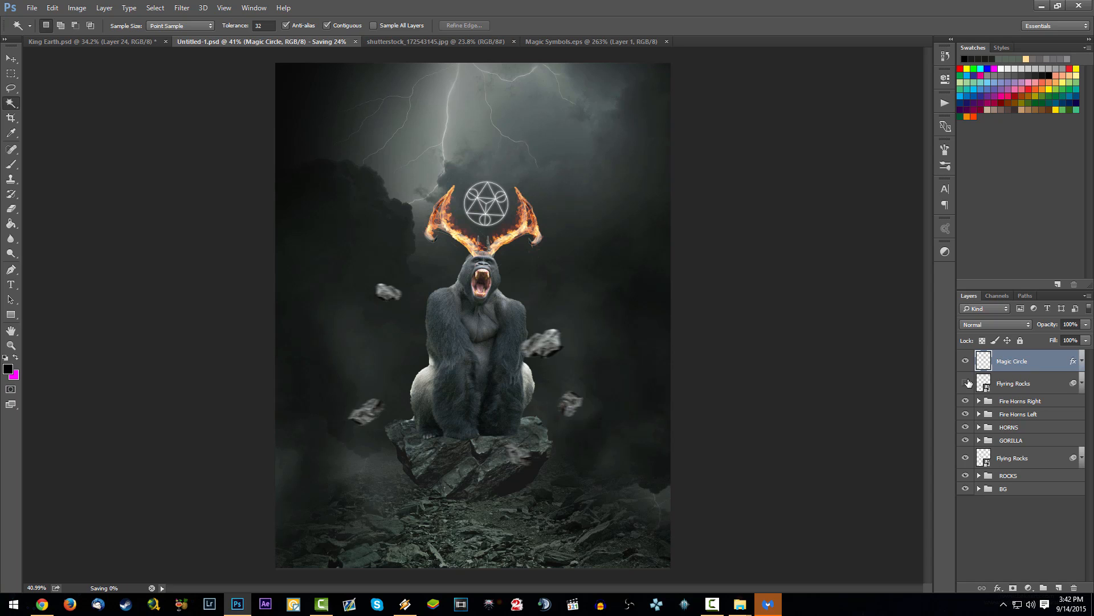
Step: Create a new layer above the upper Flying Rocks layer and clip it to that layer
left_click(1021, 385)
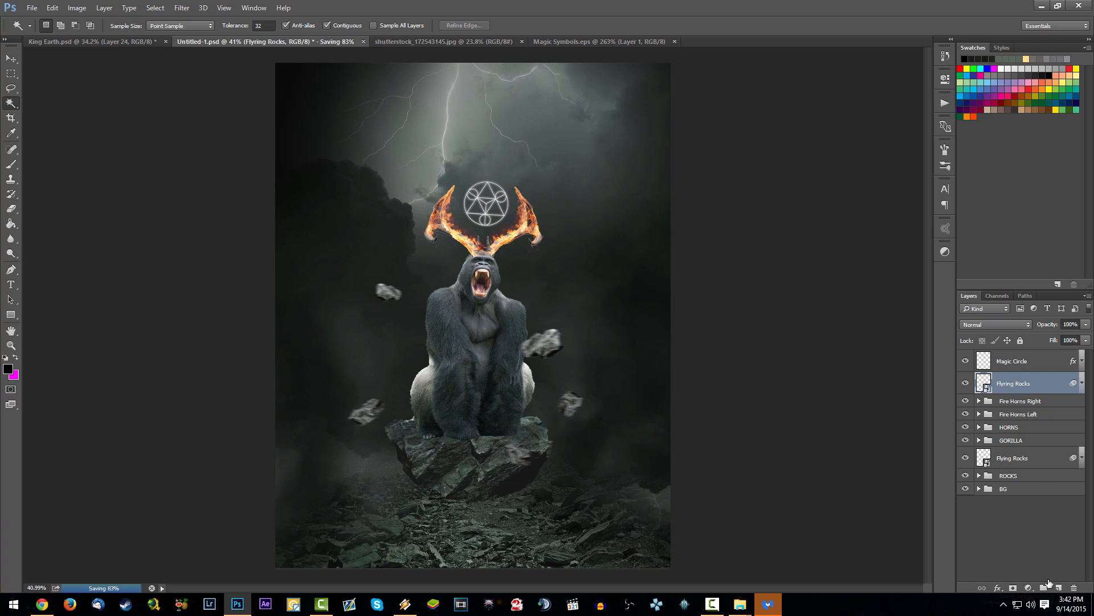
left_click(1059, 587)
right_click(1055, 385)
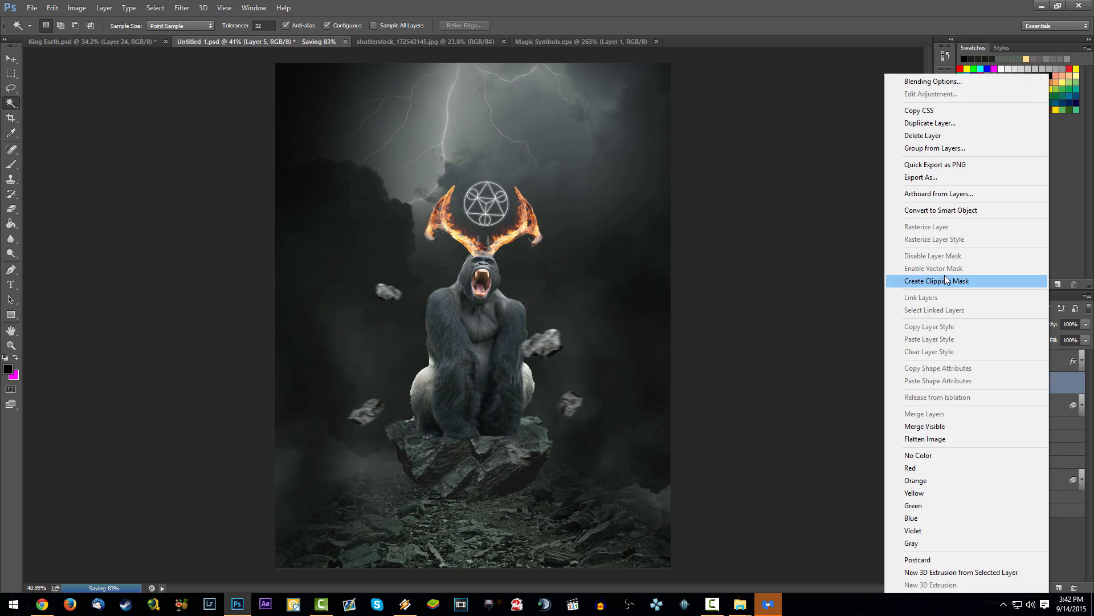
left_click(946, 280)
scroll(516, 352, "up", 2)
scroll(515, 353, "up", 1)
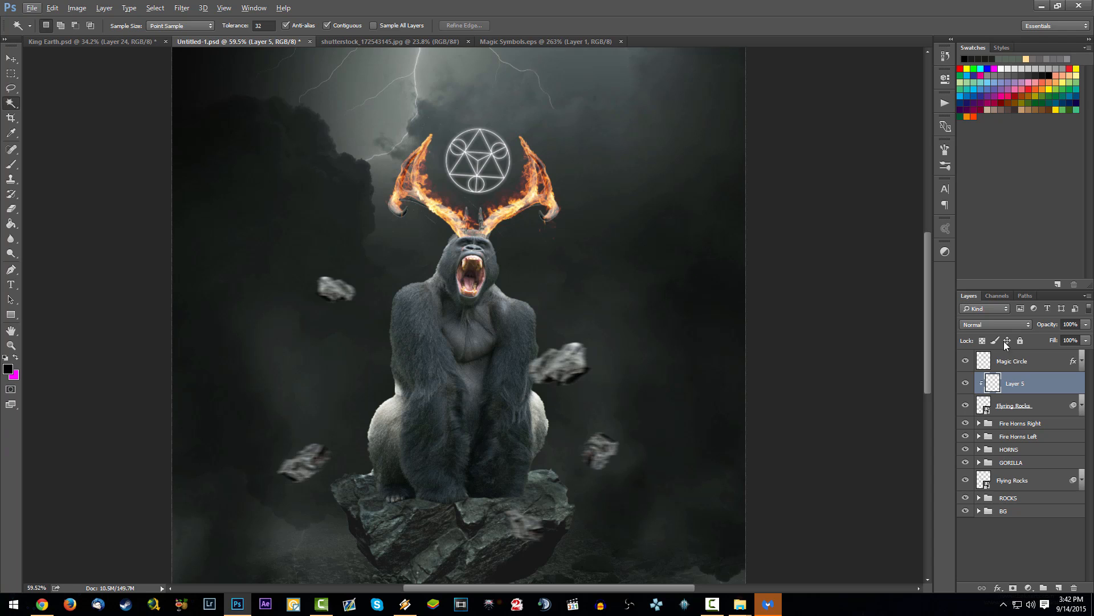
Step: Set up the Brush on the clipped layer with a large tip of 483 px
left_click(1017, 384)
key("b")
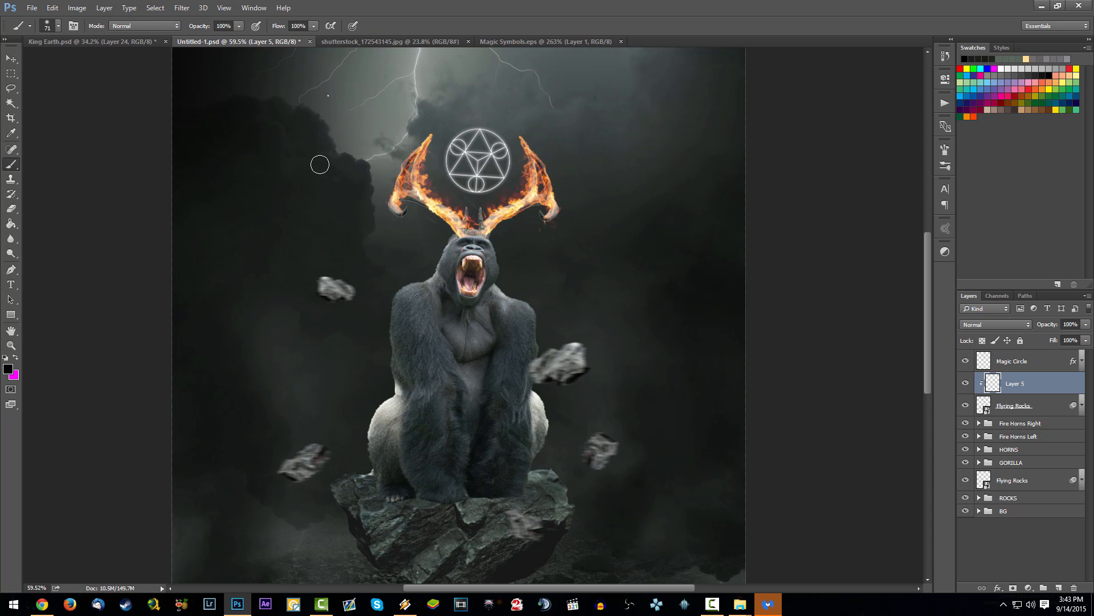
right_click(319, 162)
mouse_move(422, 122)
left_mouse_down()
mouse_move(450, 122)
mouse_move(440, 122)
left_mouse_up()
left_click(323, 342)
Step: Try shading the rock beside the gorilla's arm with a black brush stroke and undo the stroke
left_click_drag(427, 308, 454, 344)
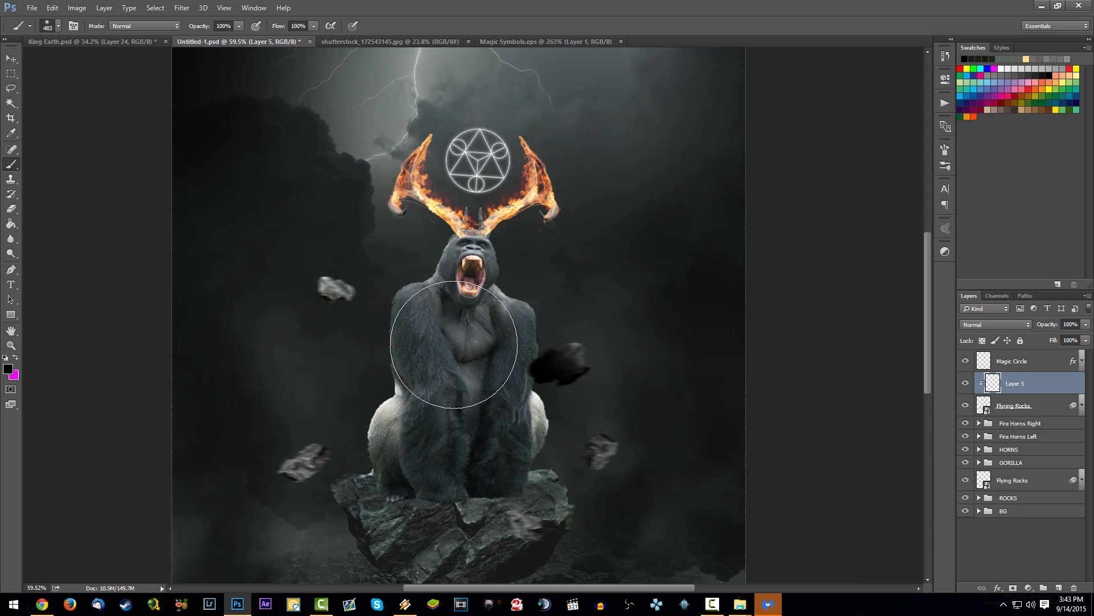
key("ctrl+z")
left_click_drag(564, 237, 494, 237)
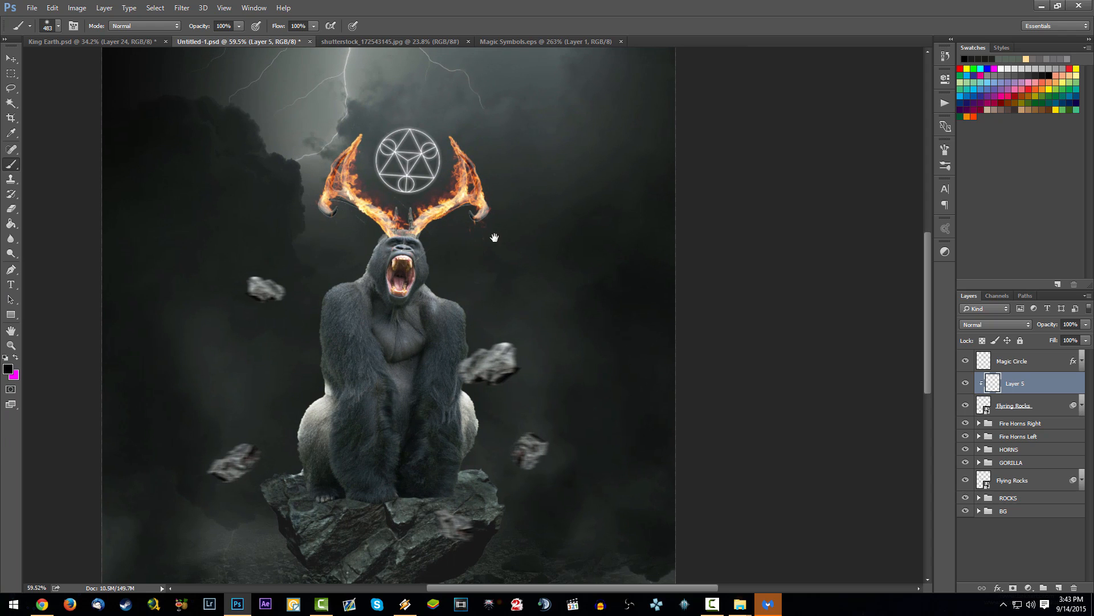
Step: Set the Brush opacity to 50% for shading on the clipped layer
left_click_drag(391, 301, 393, 273)
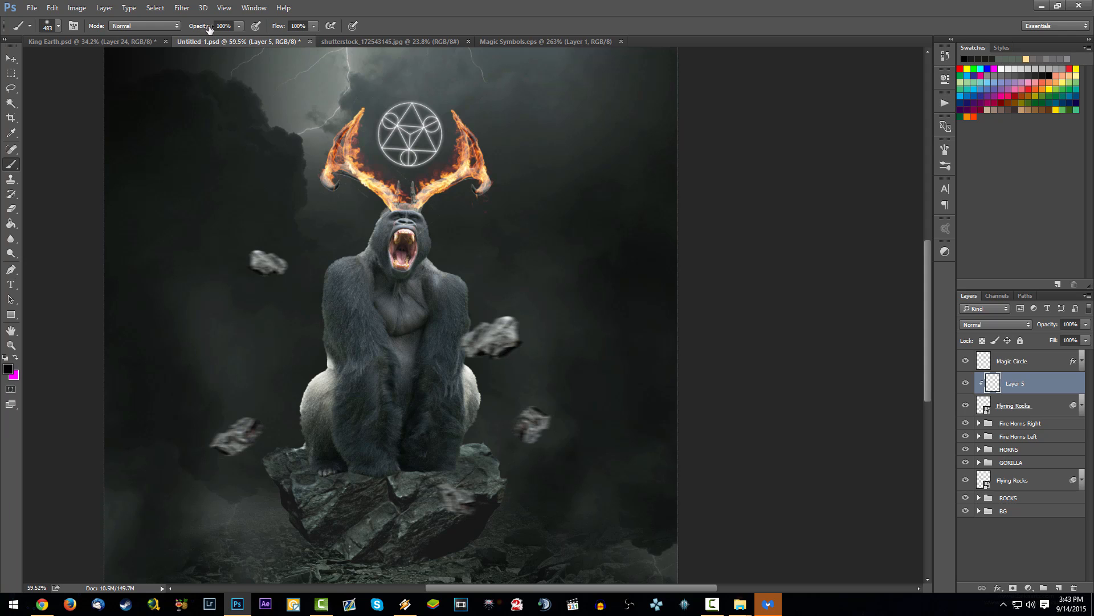
key("2")
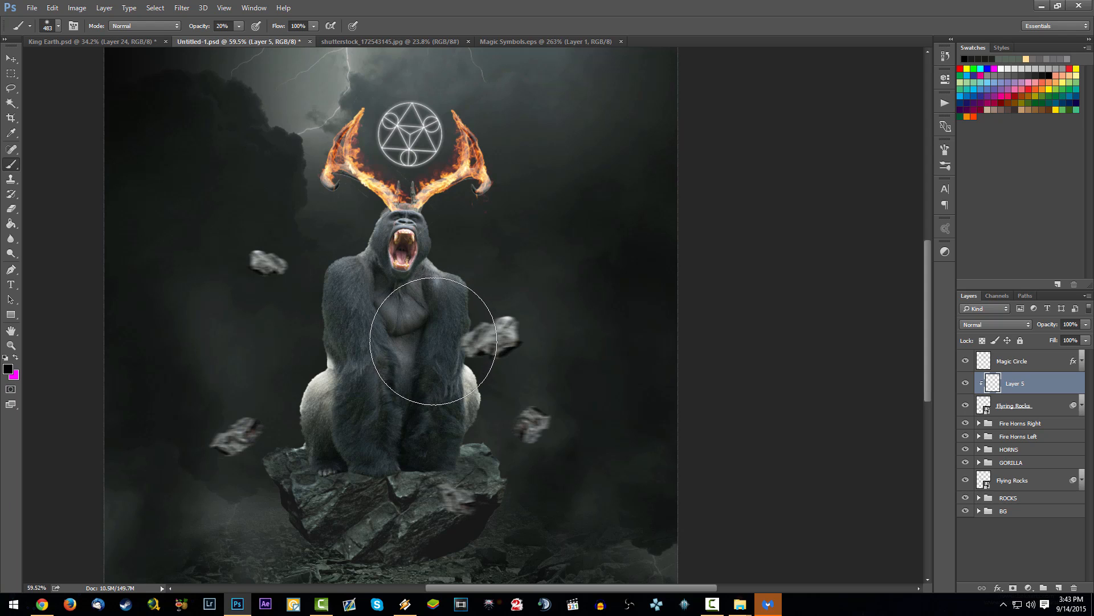
key("5")
key("6")
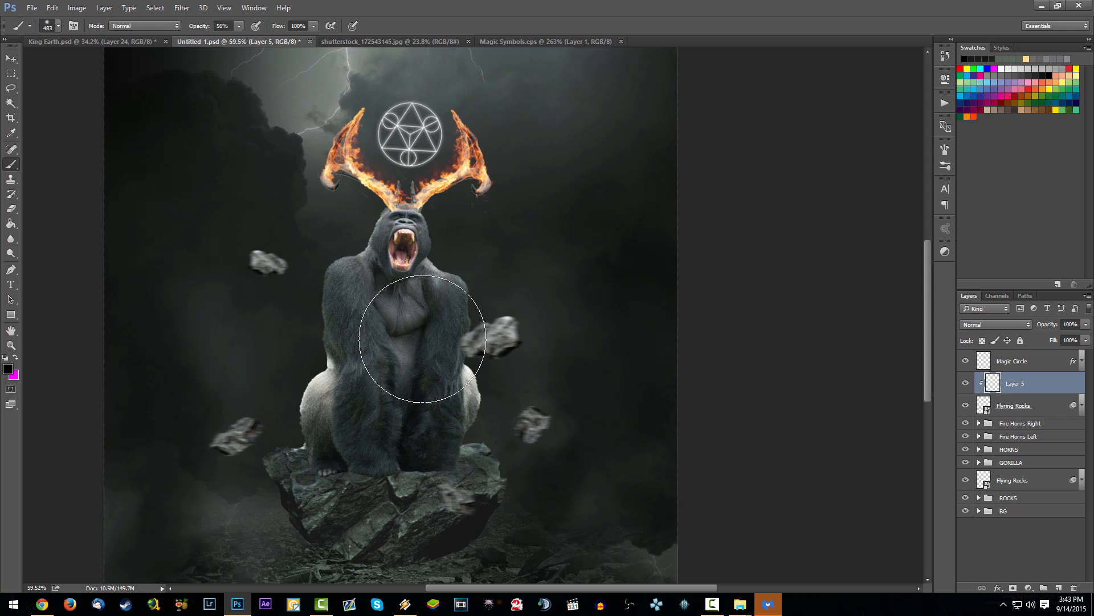
key("7")
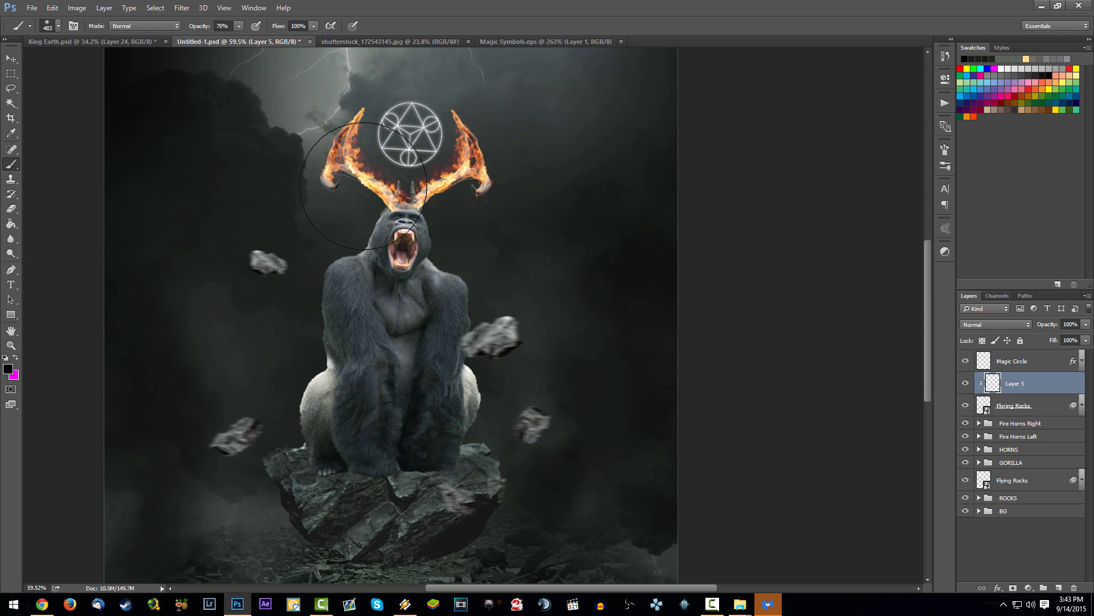
key("5")
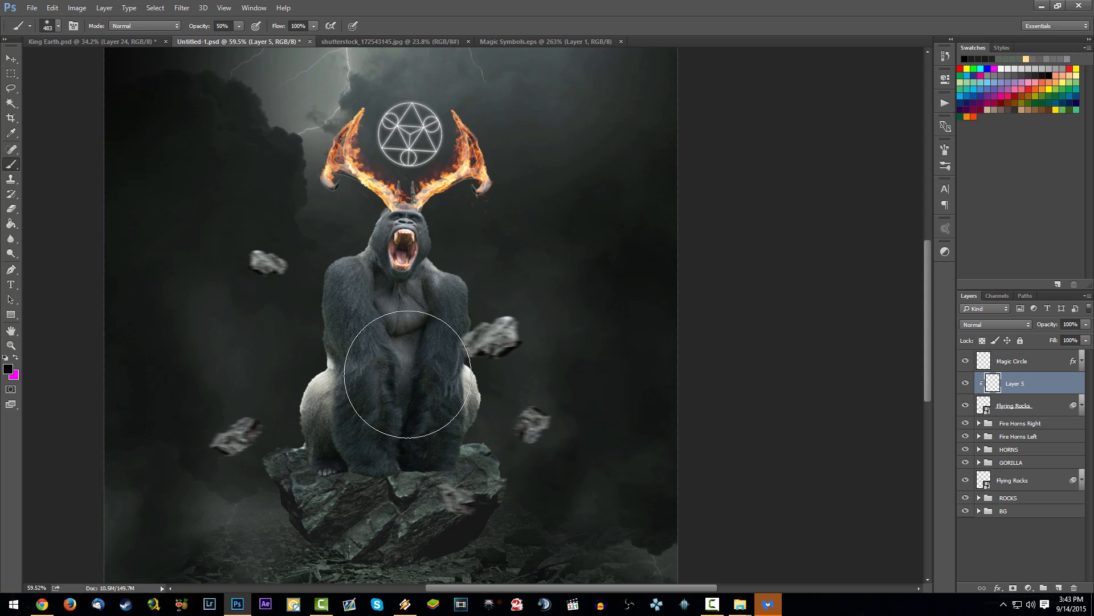
Step: Undo a test shading stroke over the flying rocks and reduce the brush tip to 105 px
left_click_drag(525, 393, 513, 394)
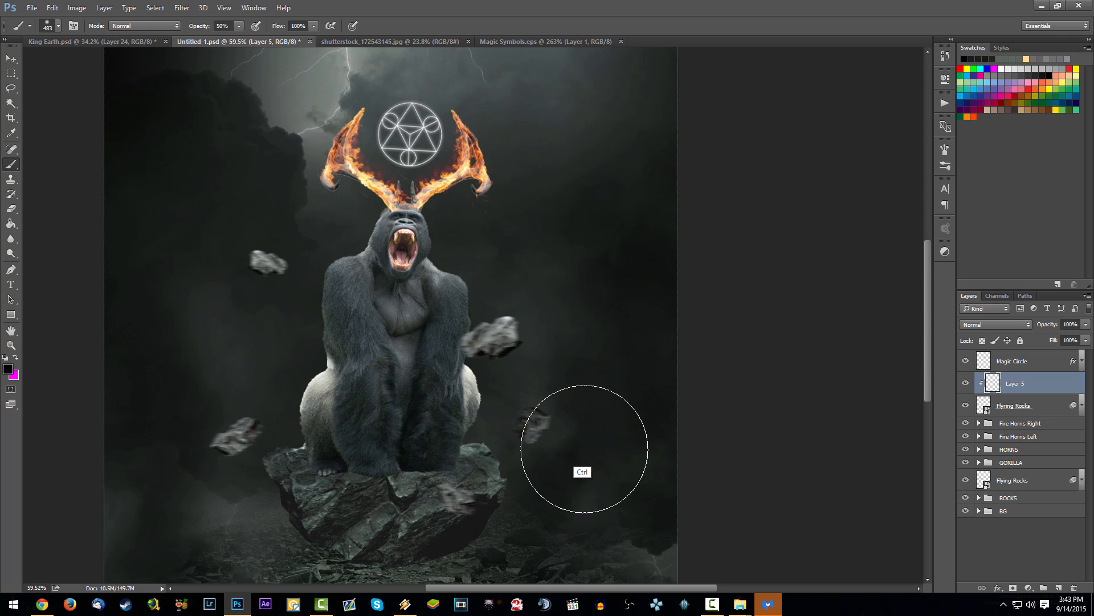
key("ctrl+z")
right_click(432, 168)
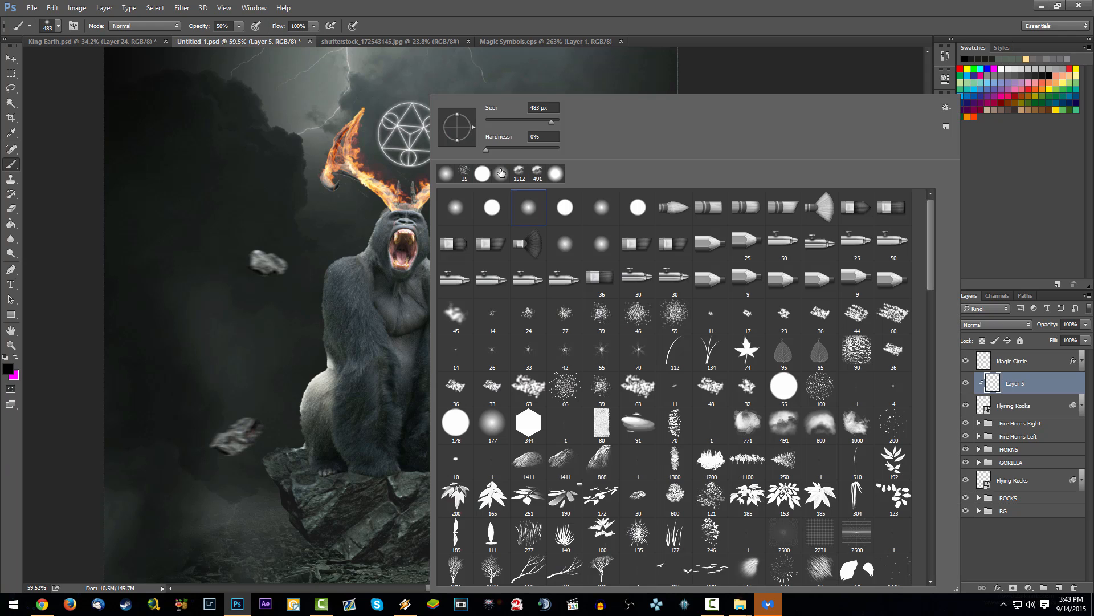
left_click(522, 122)
left_click(402, 375)
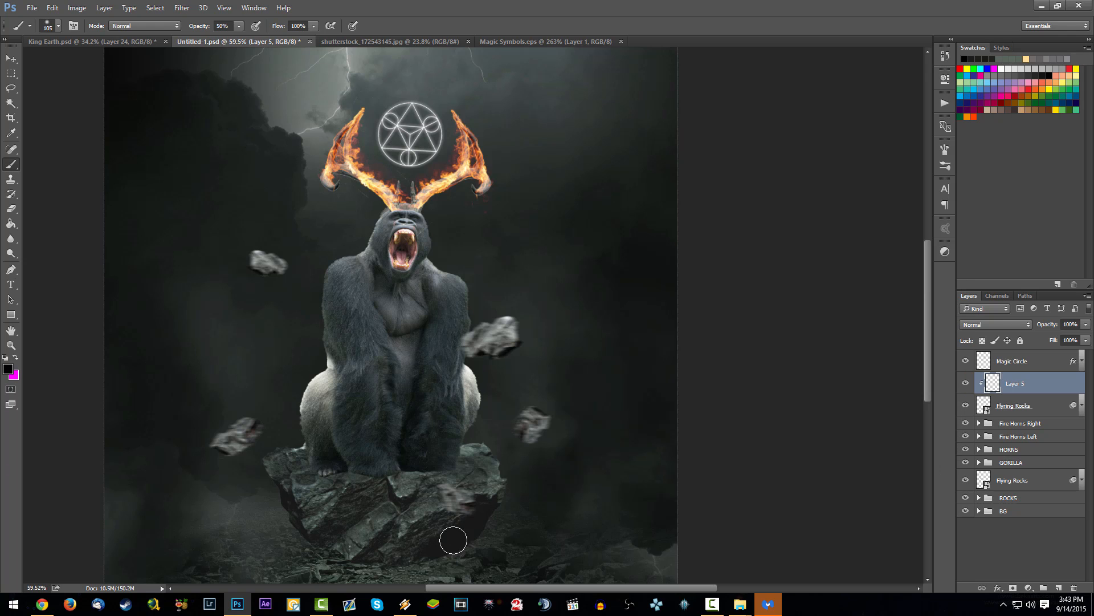
Step: Shade in black the flying rock before the platform, the small one beside it and the one at the gorilla's arm, undoing the last stroke
left_click_drag(494, 534, 446, 510)
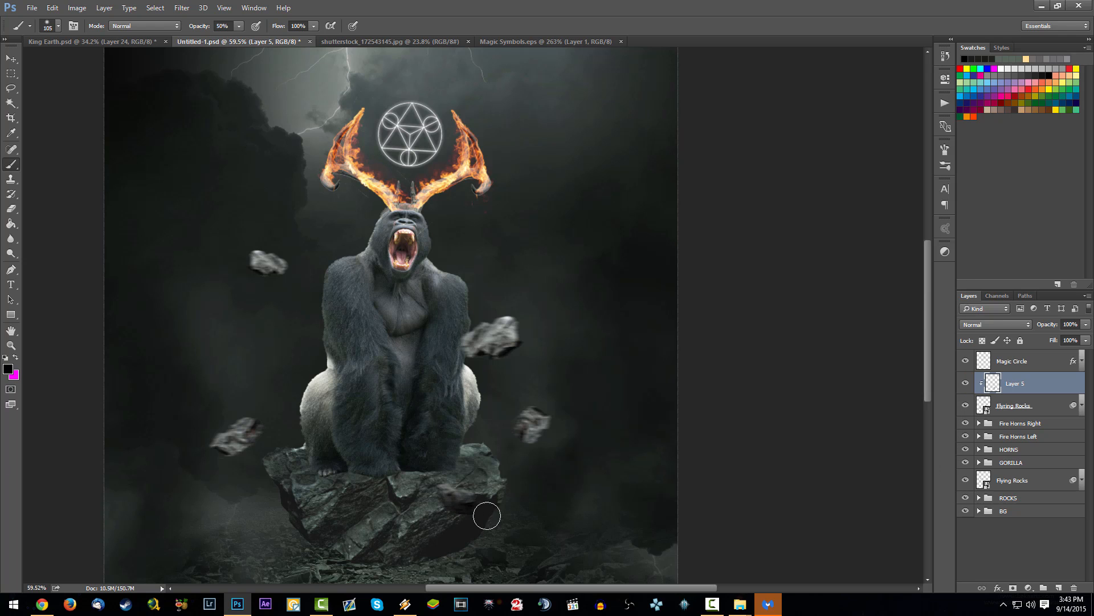
mouse_move(550, 420)
left_mouse_down()
mouse_move(532, 427)
mouse_move(549, 410)
mouse_move(535, 451)
left_mouse_up()
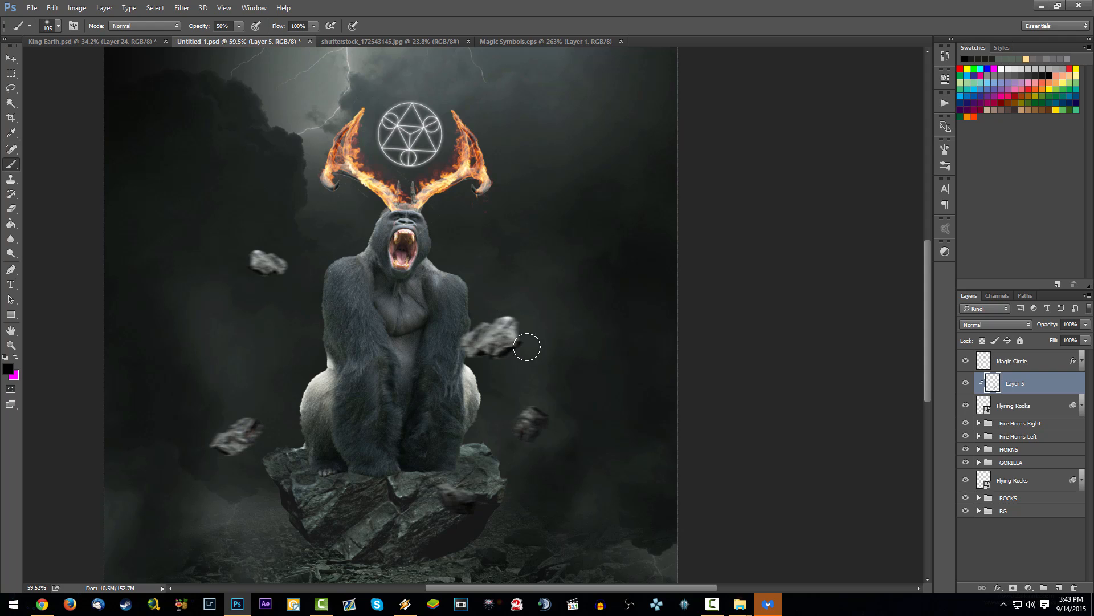
mouse_move(520, 344)
left_mouse_down()
mouse_move(488, 358)
mouse_move(498, 338)
mouse_move(507, 343)
mouse_move(487, 347)
mouse_move(529, 326)
mouse_move(499, 348)
mouse_move(464, 336)
mouse_move(498, 326)
left_mouse_up()
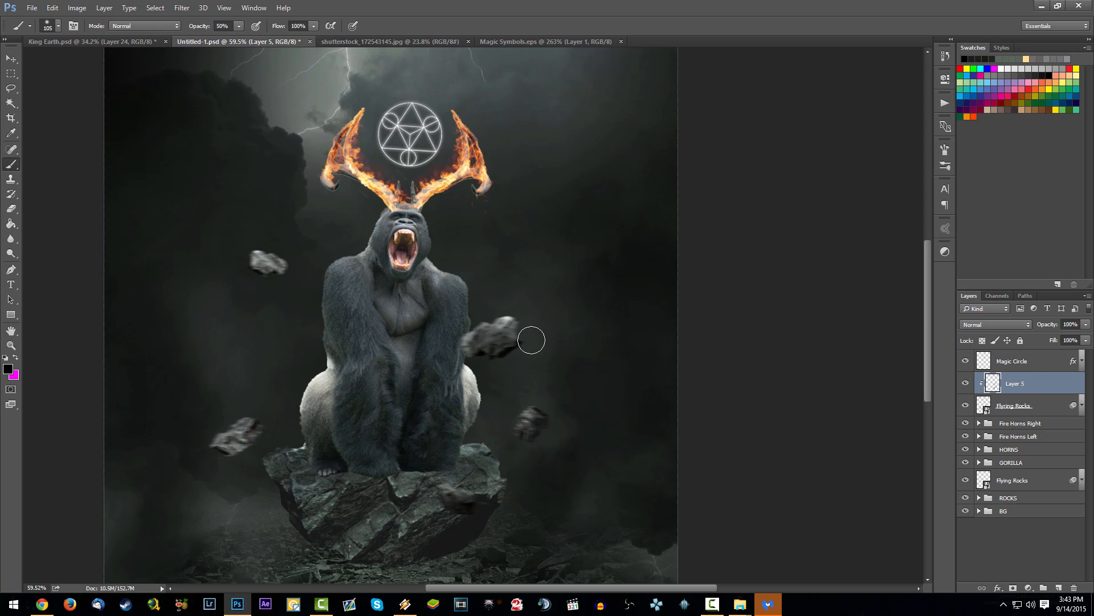
key("ctrl+z")
Step: Set the brush opacity to 40% and darken the undersides of the lower-left rock and the rock in front of the platform
key("4")
mouse_move(224, 455)
left_mouse_down()
mouse_move(291, 420)
mouse_move(235, 459)
mouse_move(223, 457)
mouse_move(263, 434)
mouse_move(223, 462)
mouse_move(210, 442)
mouse_move(234, 450)
left_mouse_up()
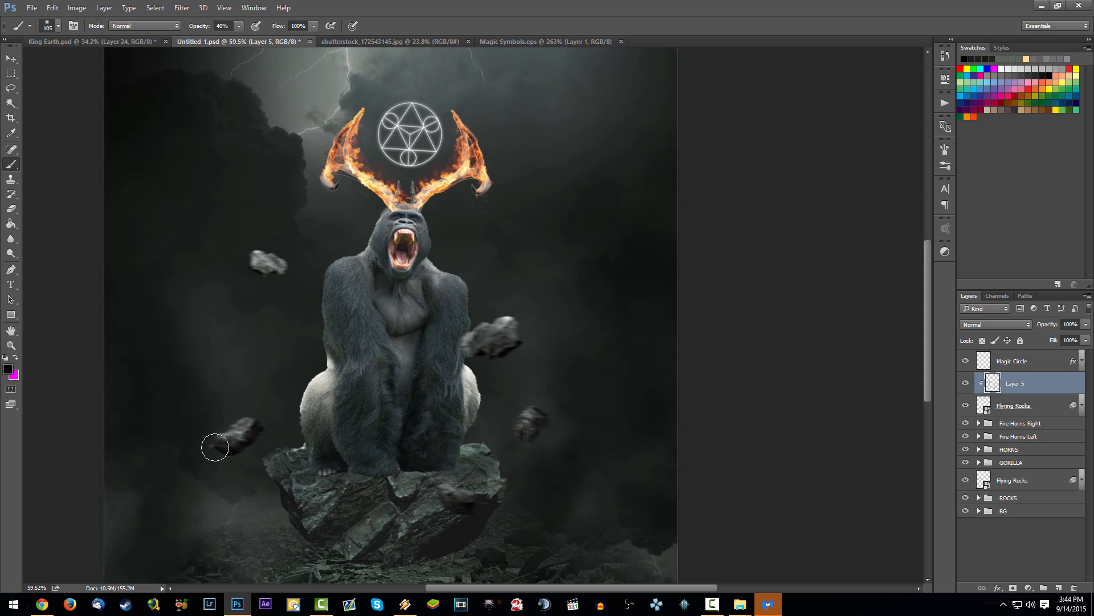
mouse_move(440, 507)
left_mouse_down()
mouse_move(450, 498)
mouse_move(463, 509)
left_mouse_up()
left_click_drag(543, 448, 540, 427)
key("ctrl+z")
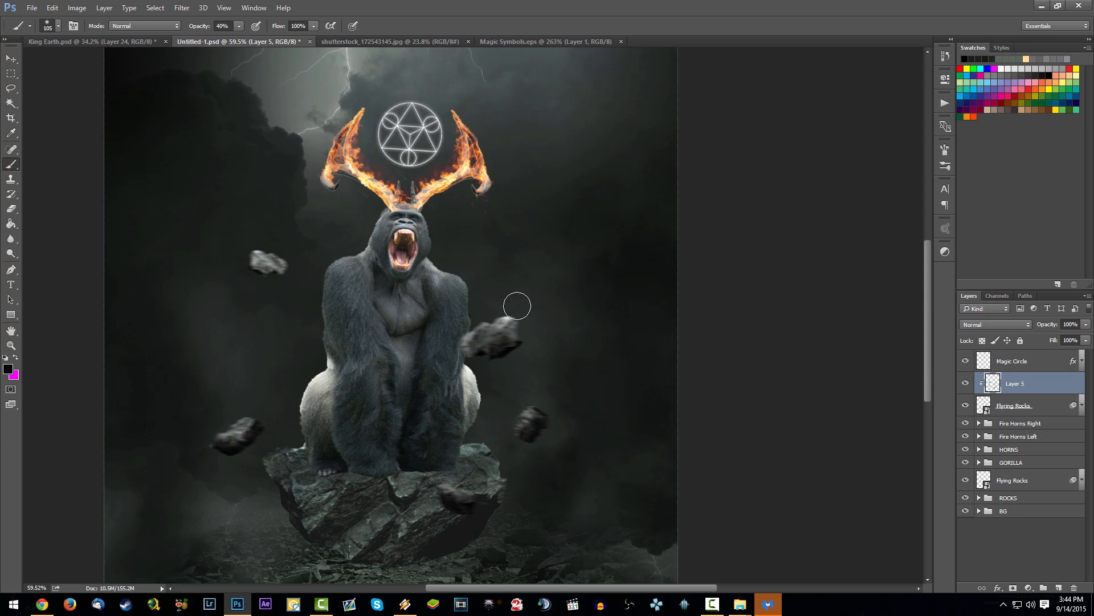
Step: Create a new layer clipped to the lower Flying Rocks layer and shade the underside of the upper-left rock in black
left_click(1014, 482)
left_click(1058, 587)
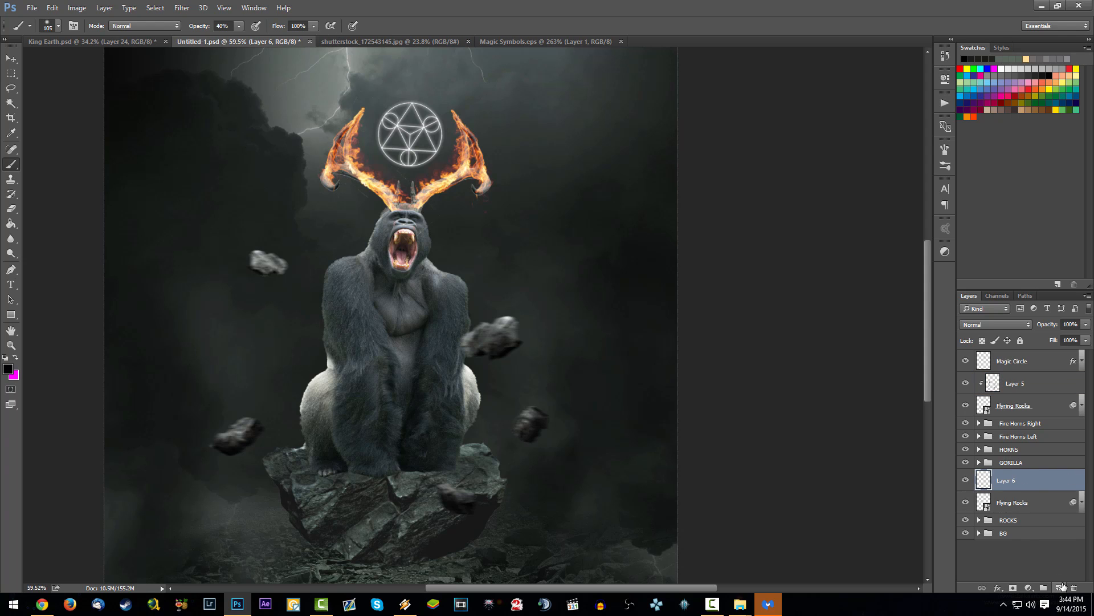
right_click(1031, 486)
left_click(917, 280)
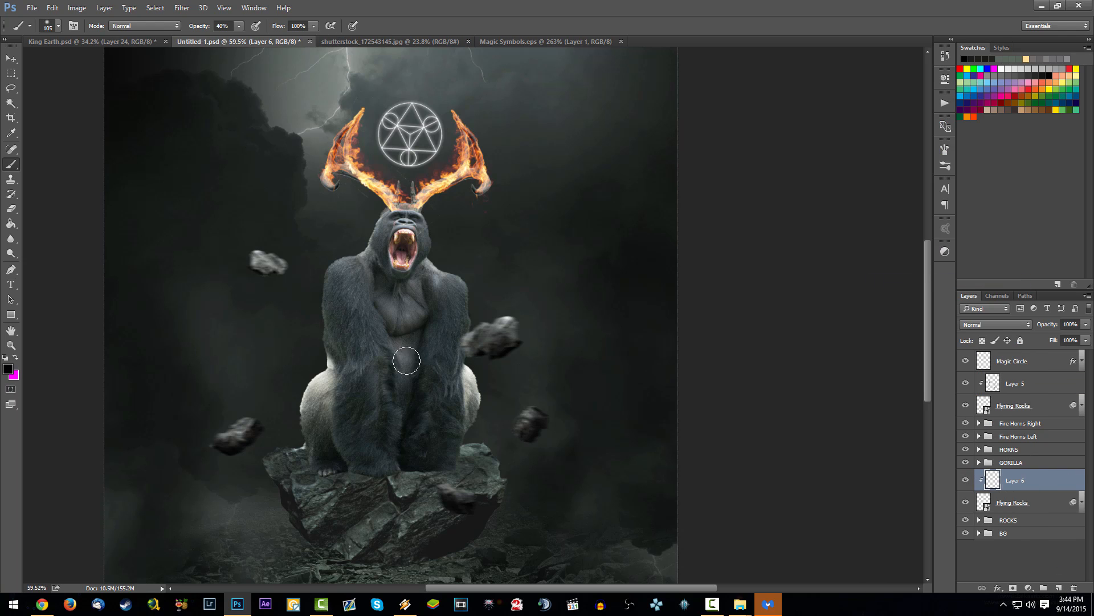
left_click_drag(266, 281, 284, 272)
right_click(329, 43)
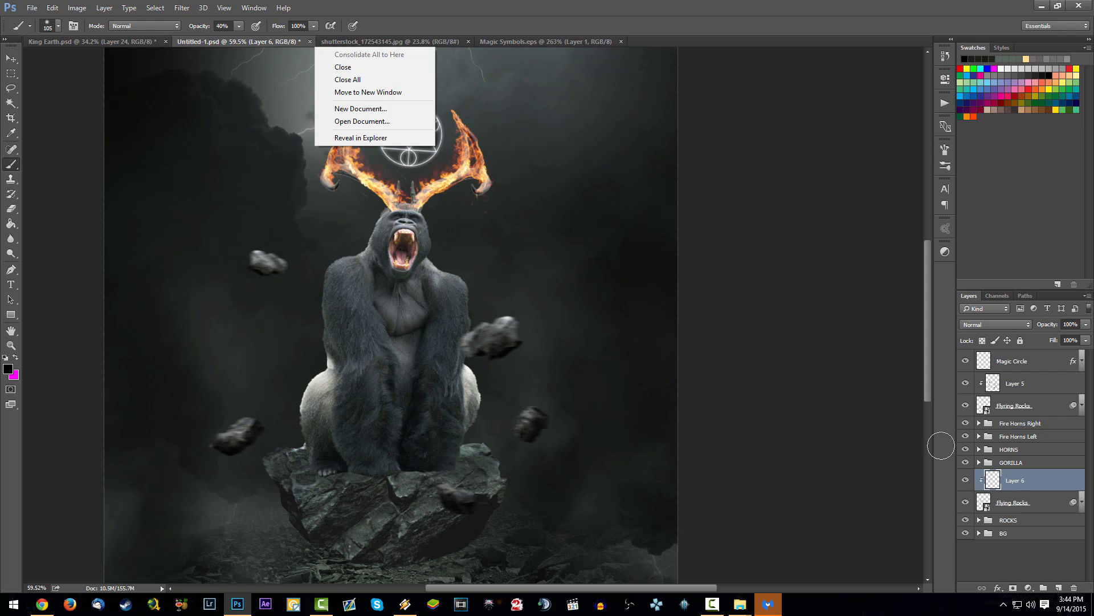
Step: Move the lower Flying Rocks layer and its clipped layer directly below the upper Flying Rocks layer and group all four layers
left_click(1016, 483)
left_click(1055, 501, "shift")
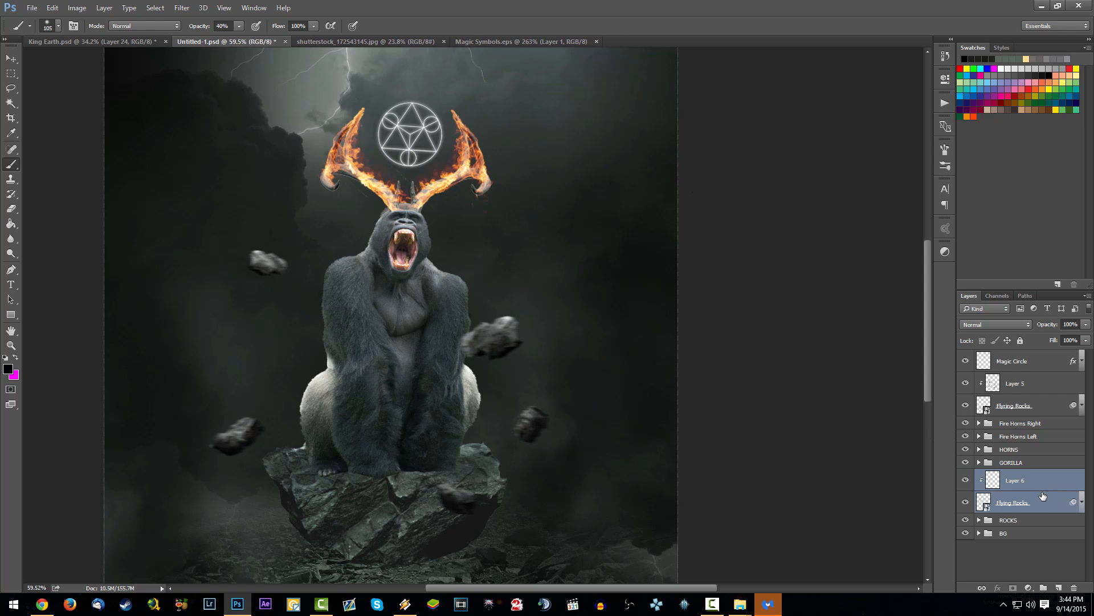
left_click_drag(1042, 469, 1046, 420)
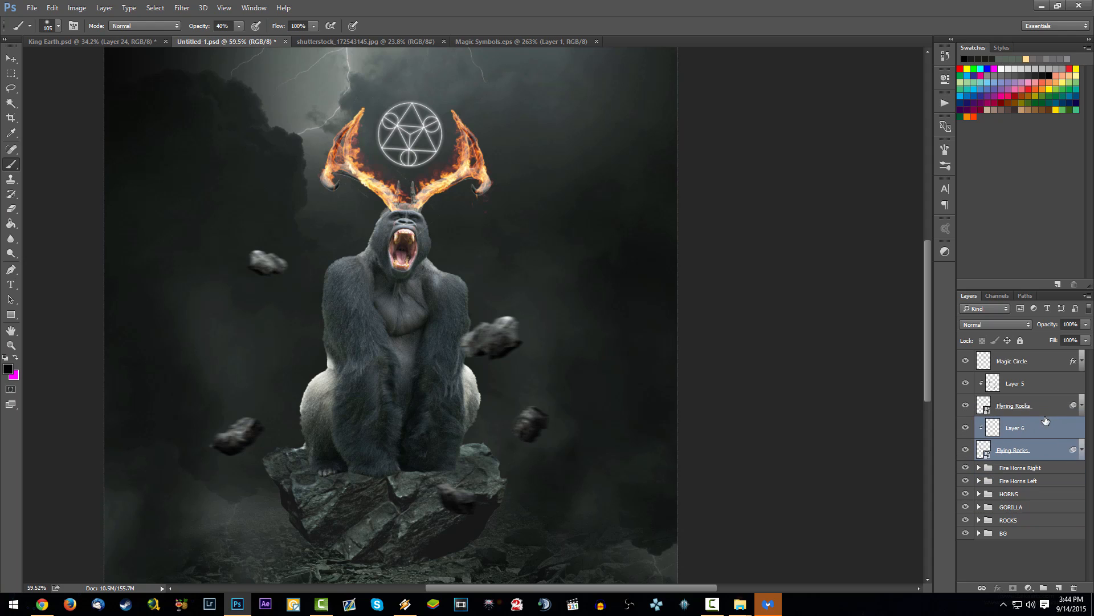
left_click(1036, 454)
left_click(1044, 381, "shift")
key("ctrl+g")
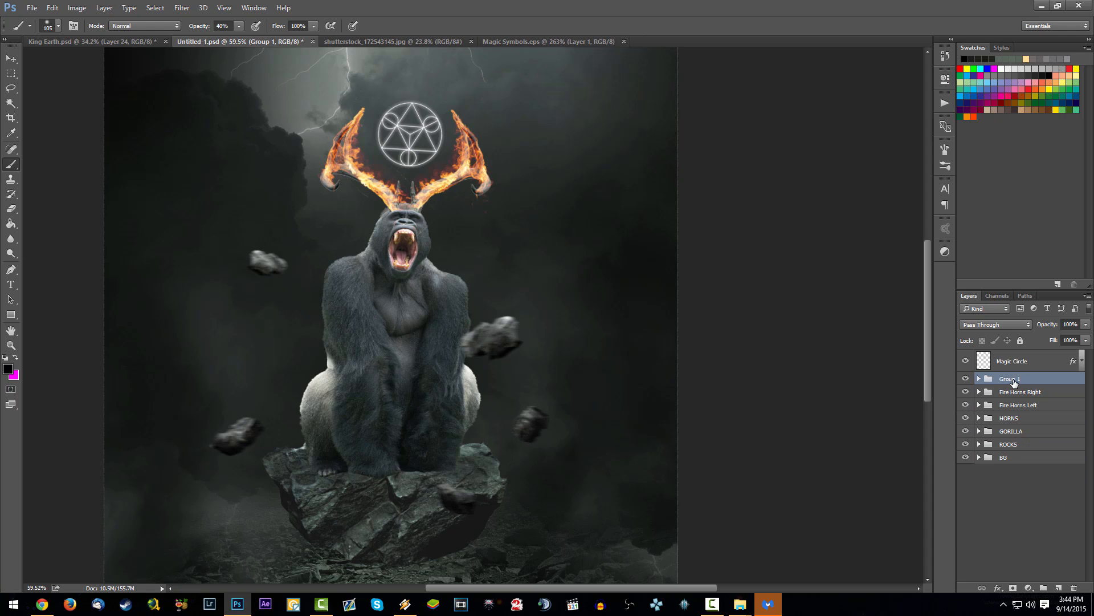
Step: Rename the new layer group as Flying Rock
double_click(1012, 379)
type("Flying Rock")
key("Return")
Step: Examine the shaded rocks at several zoom levels and compare the image with the Flying Rock group hidden and shown
scroll(432, 301, "down", 1)
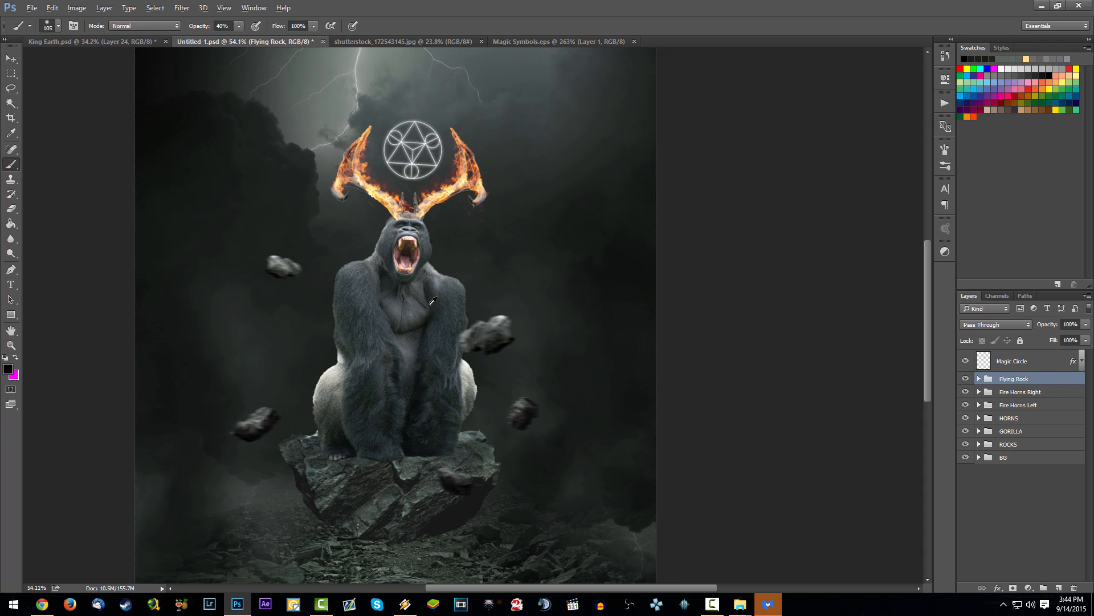
scroll(262, 274, "down", 1)
scroll(442, 305, "up", 6)
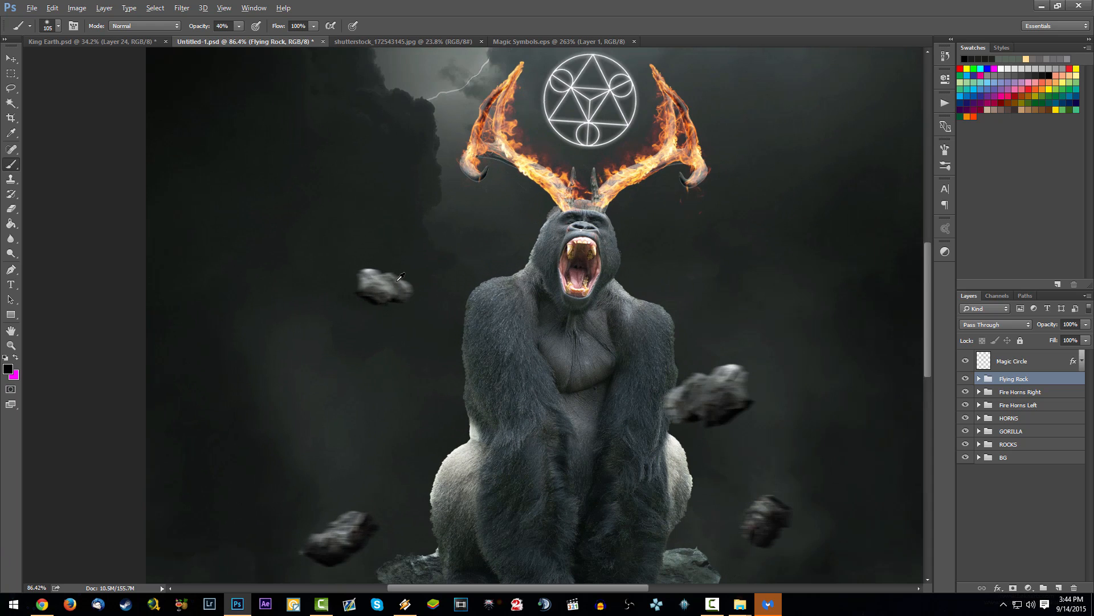
scroll(422, 308, "down", 6)
scroll(455, 335, "down", 1)
scroll(477, 349, "down", 1)
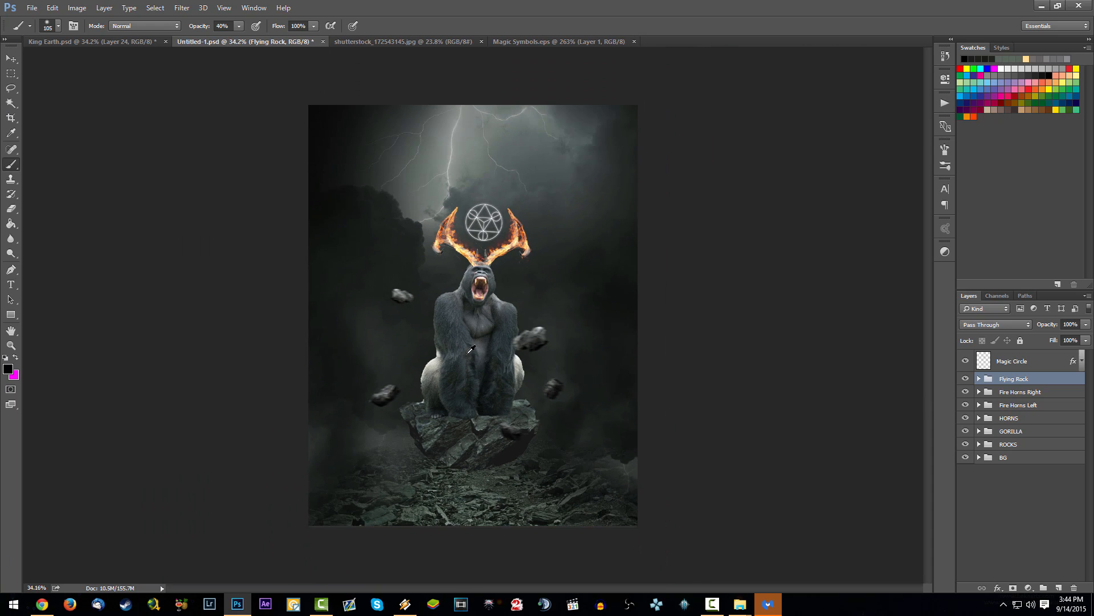
scroll(627, 379, "up", 2)
left_click(966, 378)
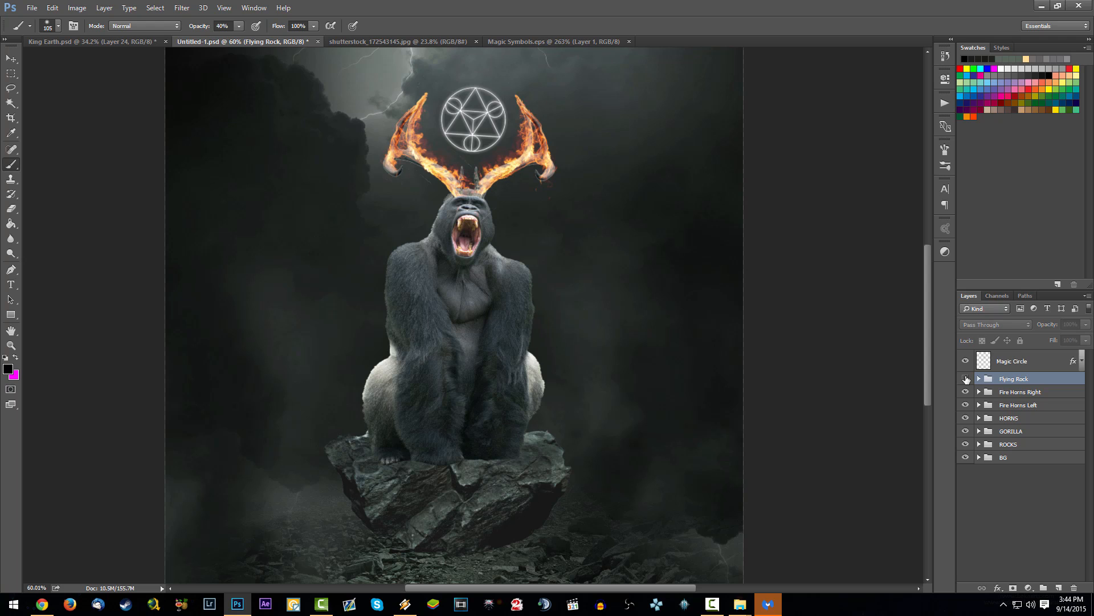
left_click(965, 378)
Step: Save the document, expand the Flying Rock group and add a new clipped layer directly above its upper Flying Rocks layer
key("ctrl+s")
left_click(980, 379)
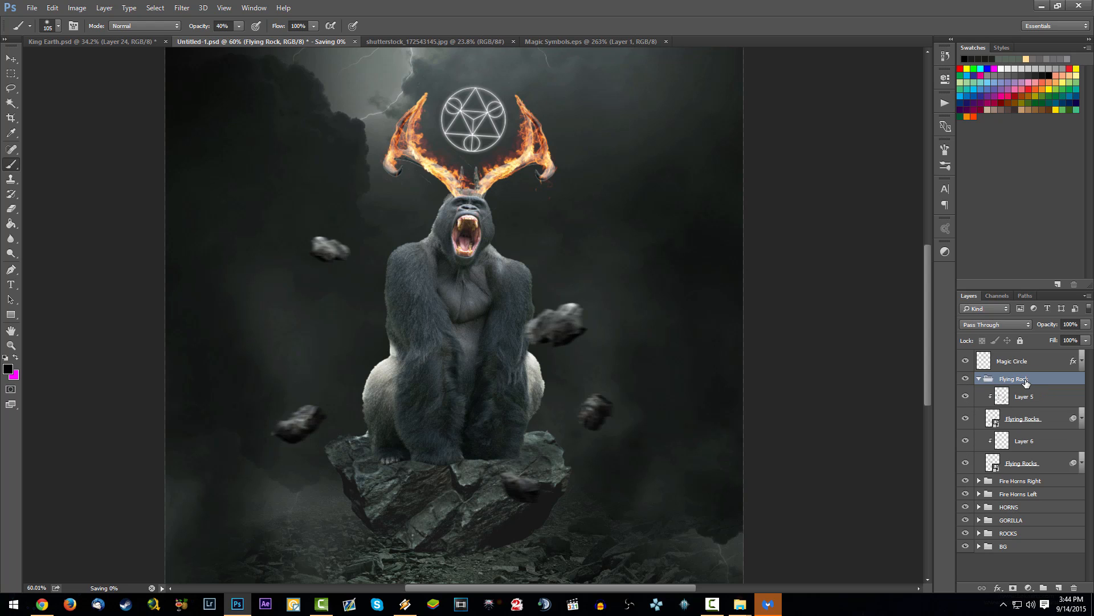
left_click(1033, 417)
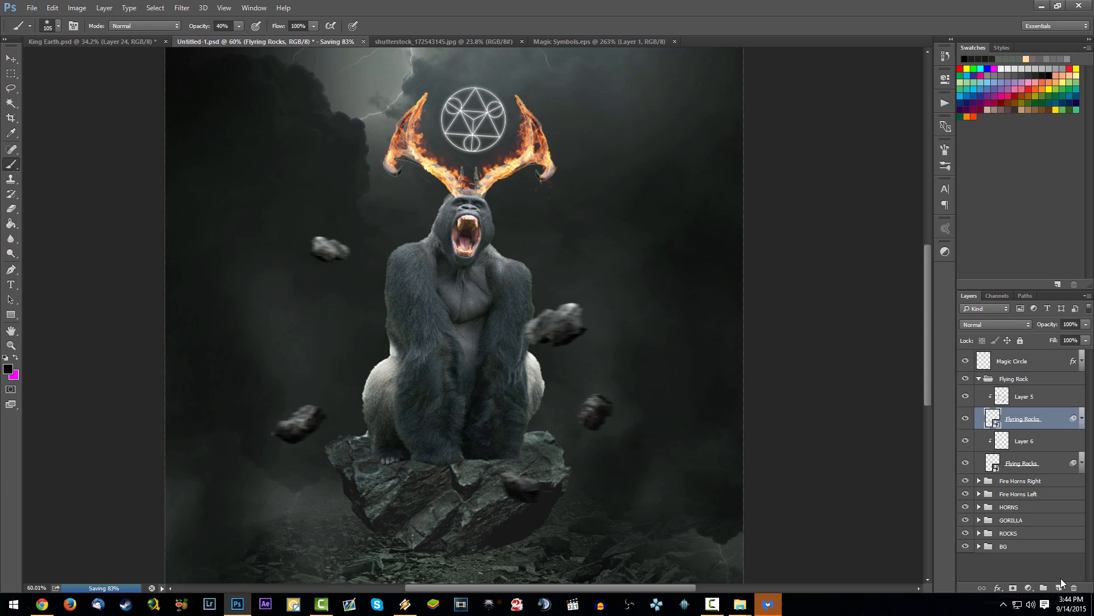
left_click(1058, 588)
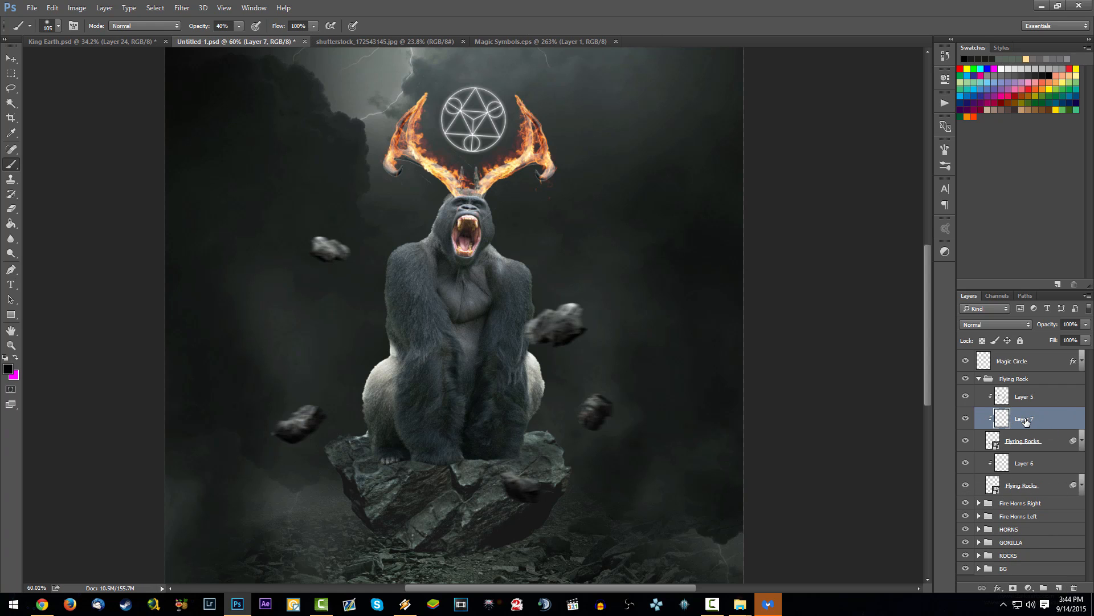
Step: Check which rocks the upper Flying Rocks layer holds, then move the new layer above Layer 5 and rename it HL
left_click(965, 418)
left_click(966, 418)
left_click(965, 440)
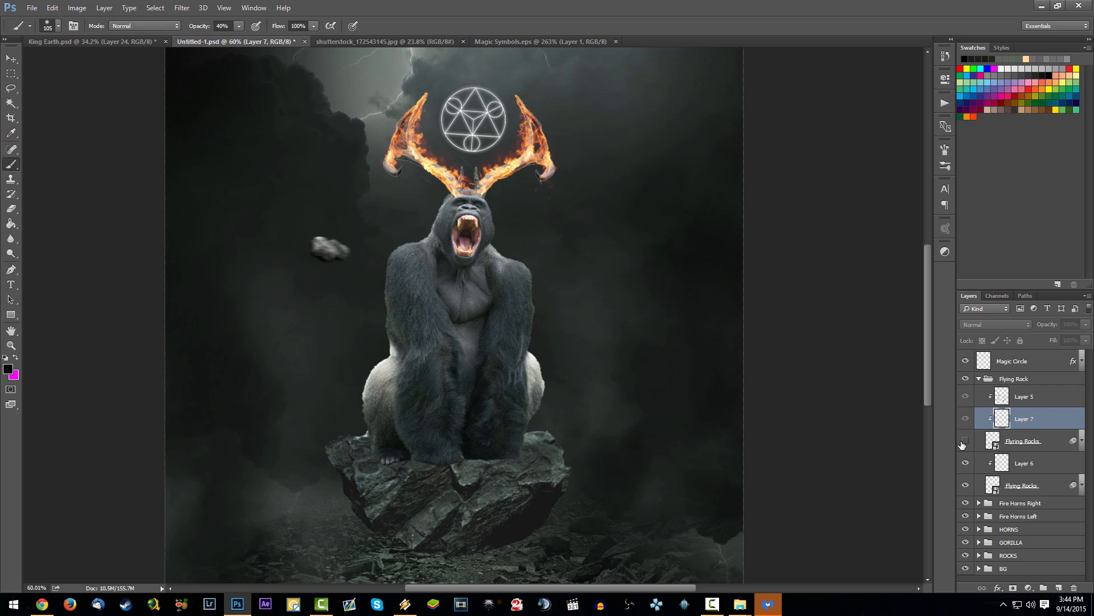
left_click(966, 440)
left_click_drag(1026, 427, 1030, 396)
double_click(1031, 397)
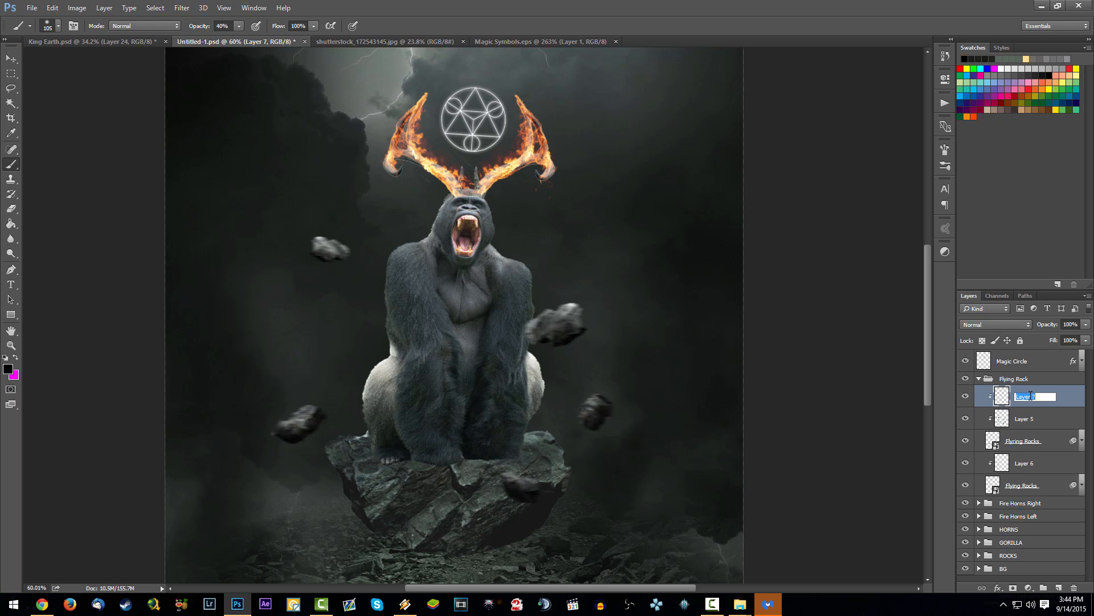
type("HL")
key("Return")
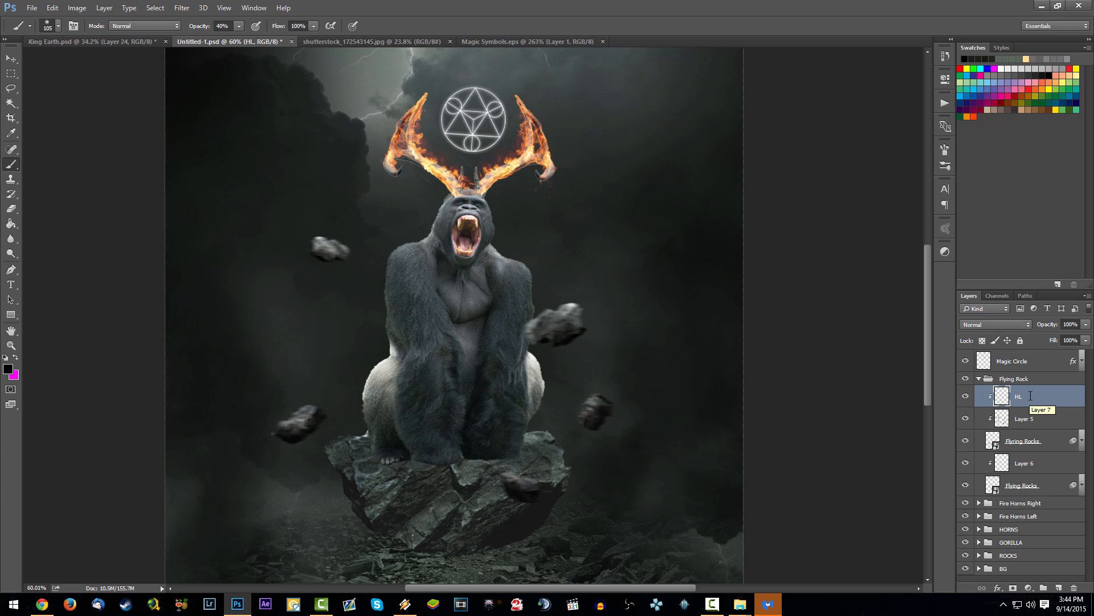
Step: Give the HL layer a yellow colour label and save the document
right_click(1060, 399)
left_click(955, 483)
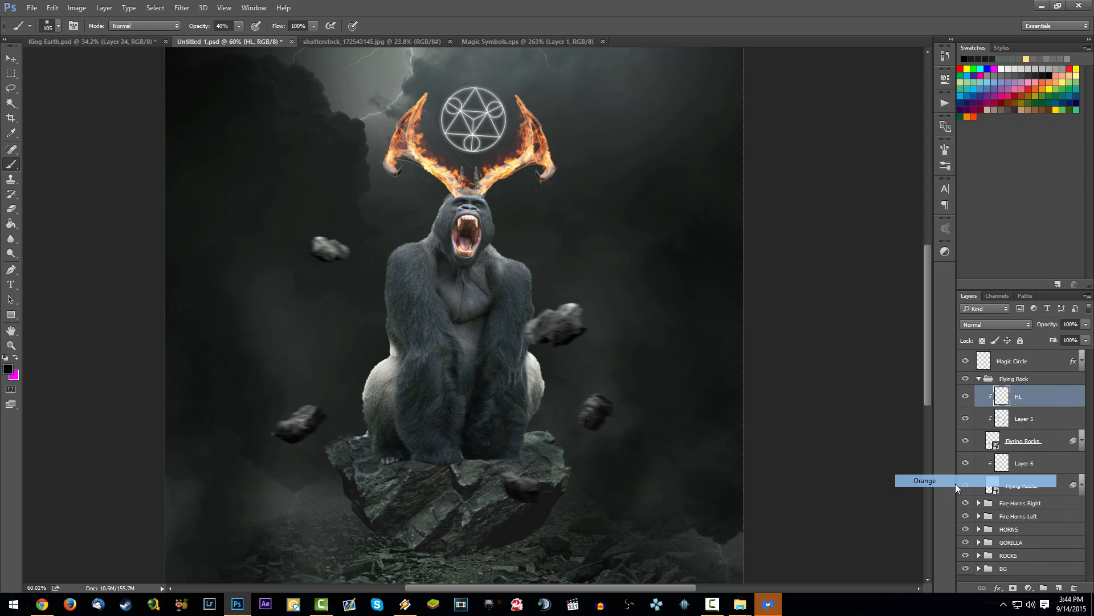
right_click(1043, 402)
left_click(949, 493)
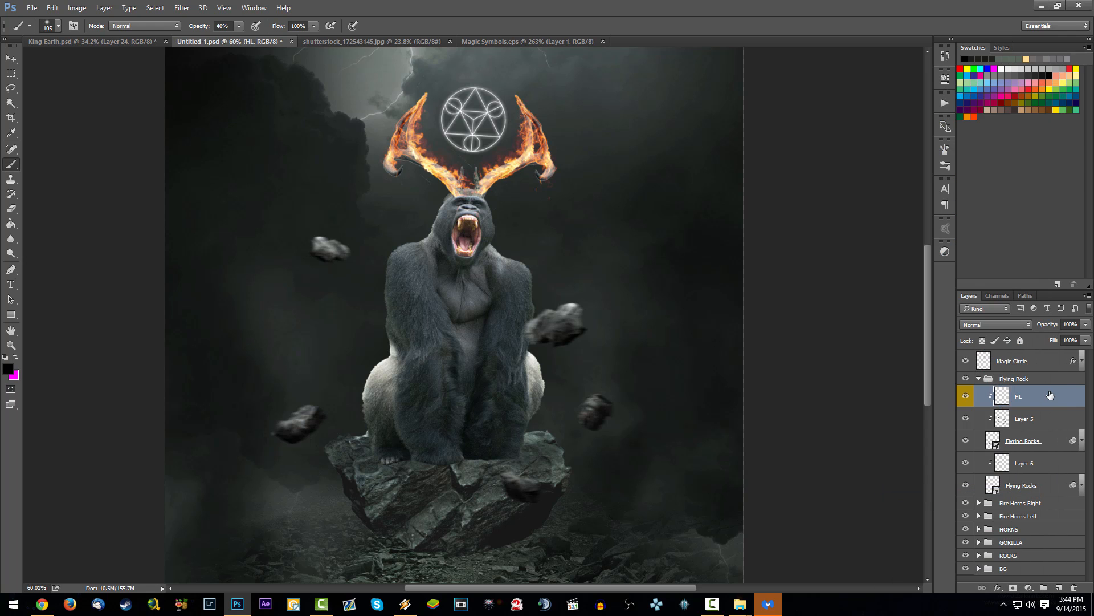
key("ctrl+s")
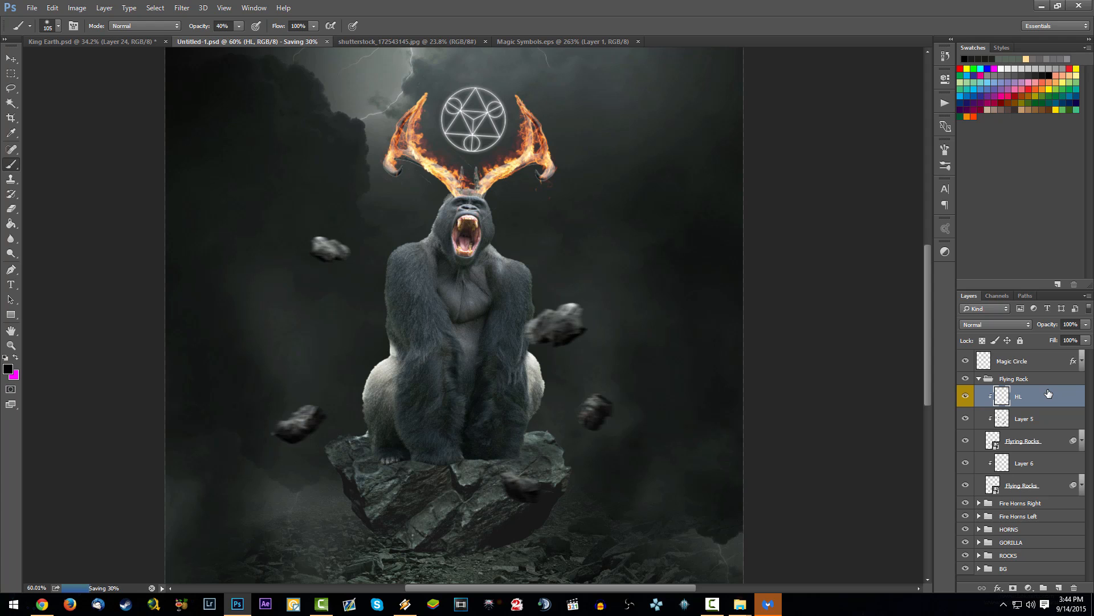
left_click(975, 133)
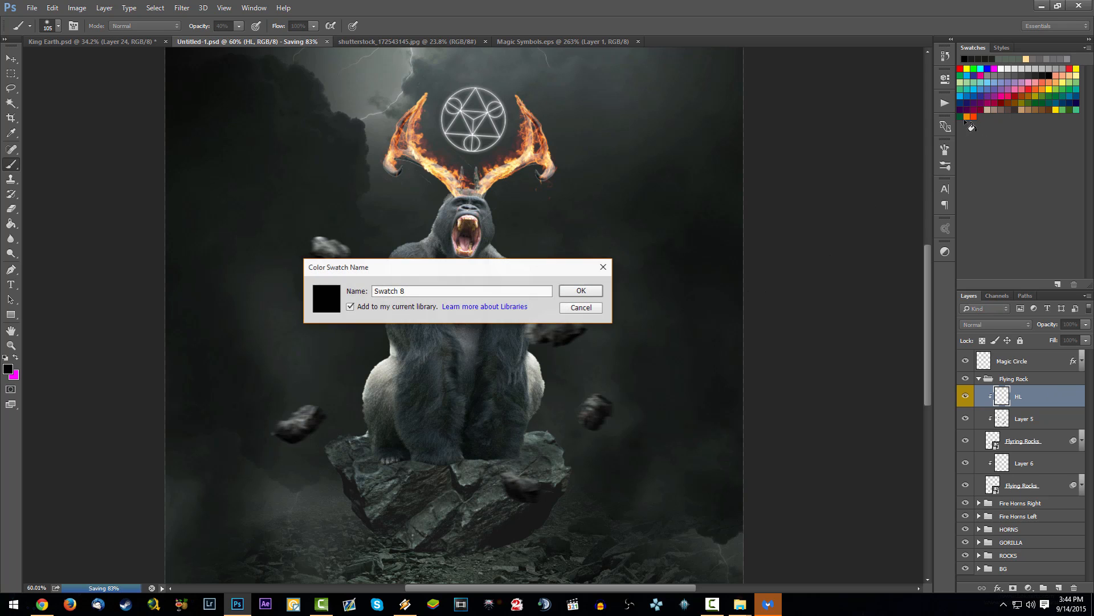
left_click(588, 308)
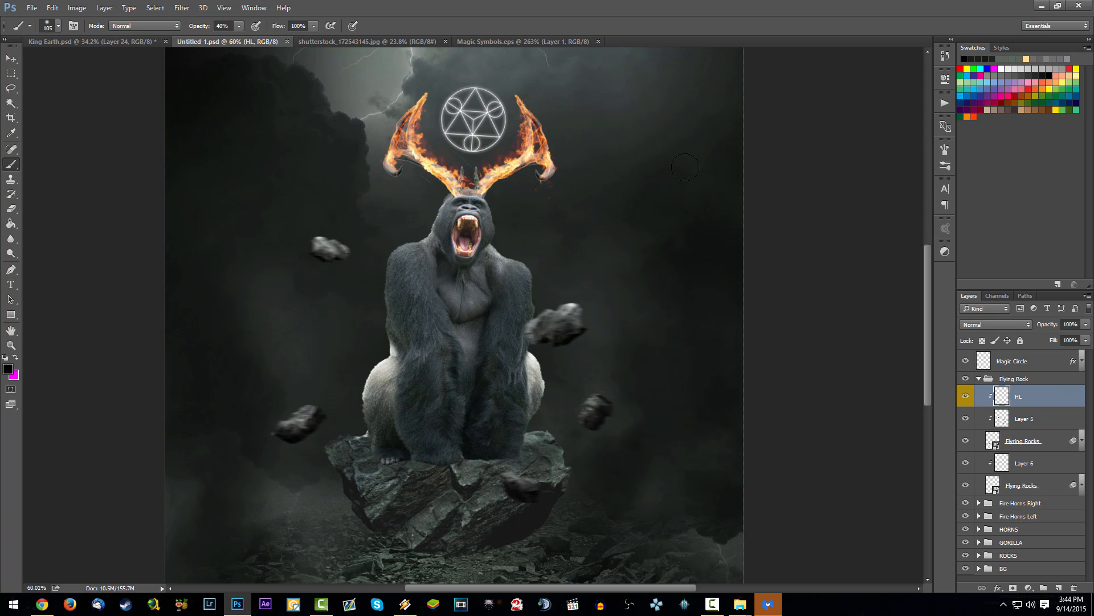
left_click(975, 127)
left_click(581, 308)
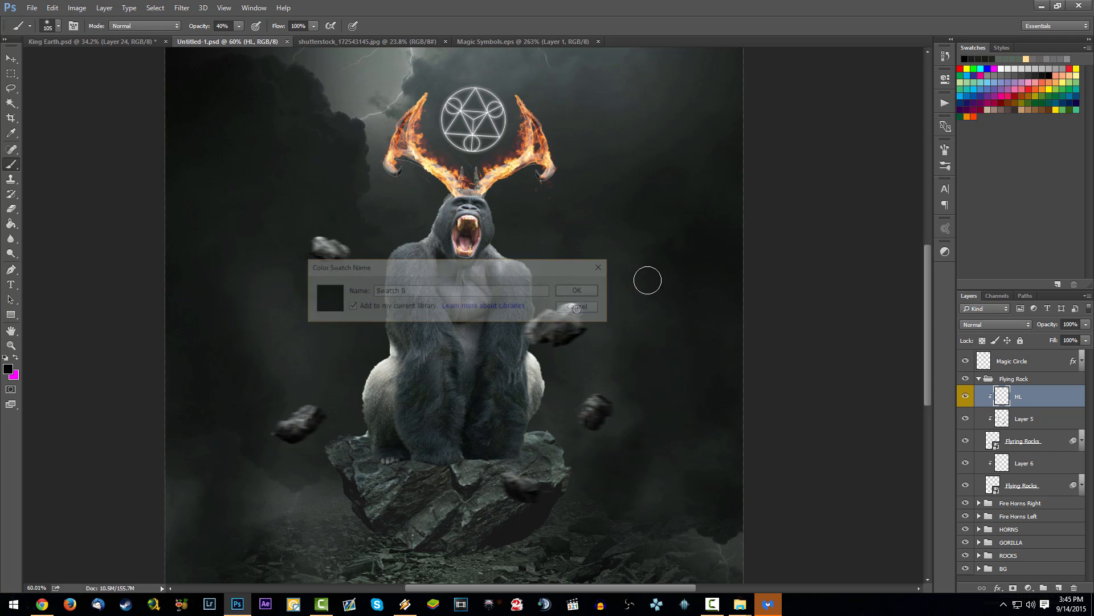
Step: Set up the brush with the orange swatch colour, a 312 px size and 10% opacity
left_click(969, 117)
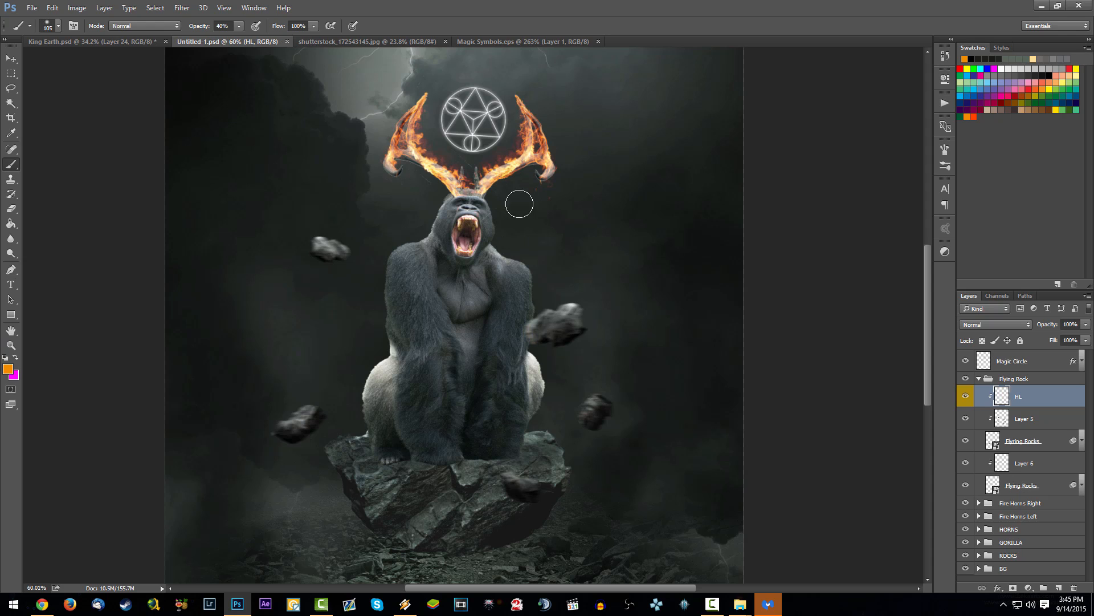
mouse_move(594, 399)
left_mouse_down()
mouse_move(575, 349)
mouse_move(579, 311)
left_mouse_up()
key("ctrl+z")
key("0")
key("ctrl+z")
right_click(496, 155)
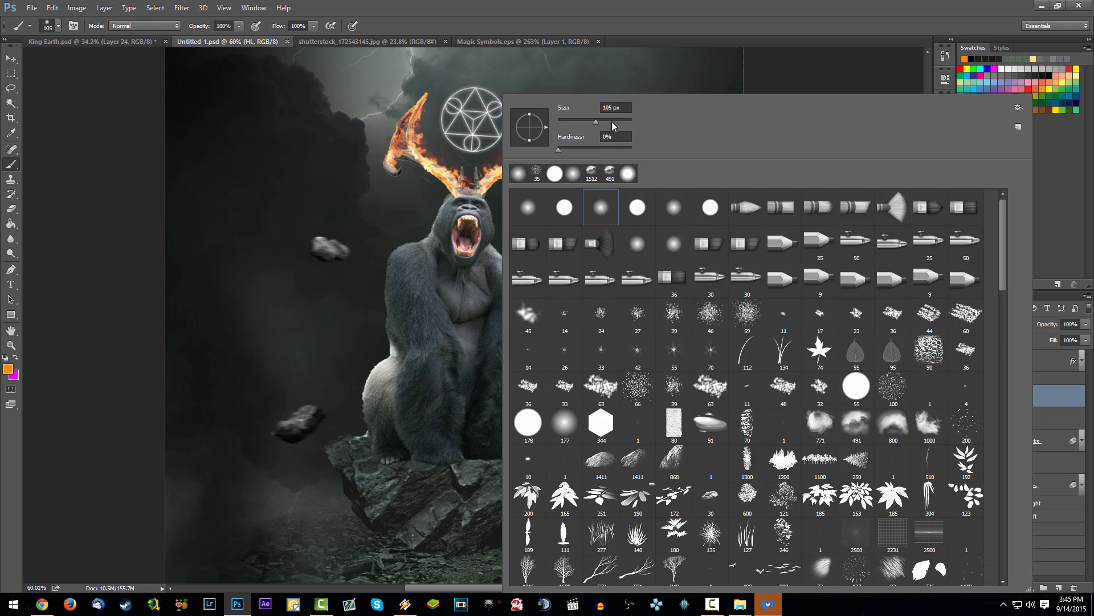
left_click_drag(617, 122, 618, 123)
left_click(427, 278)
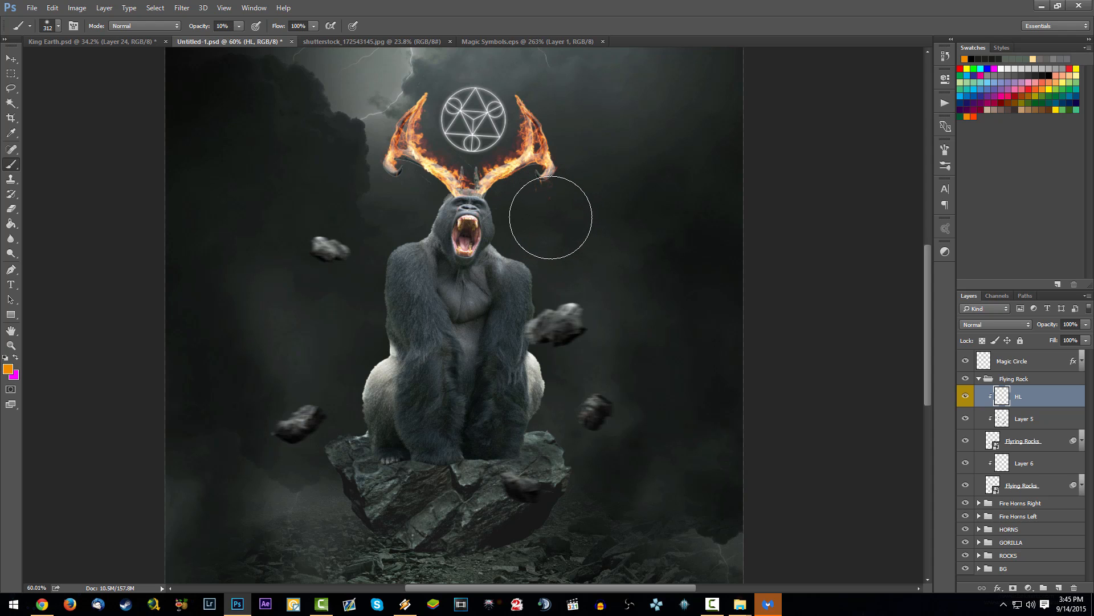
key("1")
Step: Paint a soft orange glow on the HL layer over the rock beside the gorilla's arm and the three lower flying rocks
mouse_move(509, 322)
left_mouse_down()
mouse_move(515, 329)
mouse_move(582, 275)
left_mouse_up()
key("ctrl+z")
mouse_move(503, 309)
left_mouse_down()
mouse_move(557, 268)
mouse_move(553, 277)
mouse_move(555, 268)
mouse_move(499, 297)
mouse_move(565, 247)
left_mouse_up()
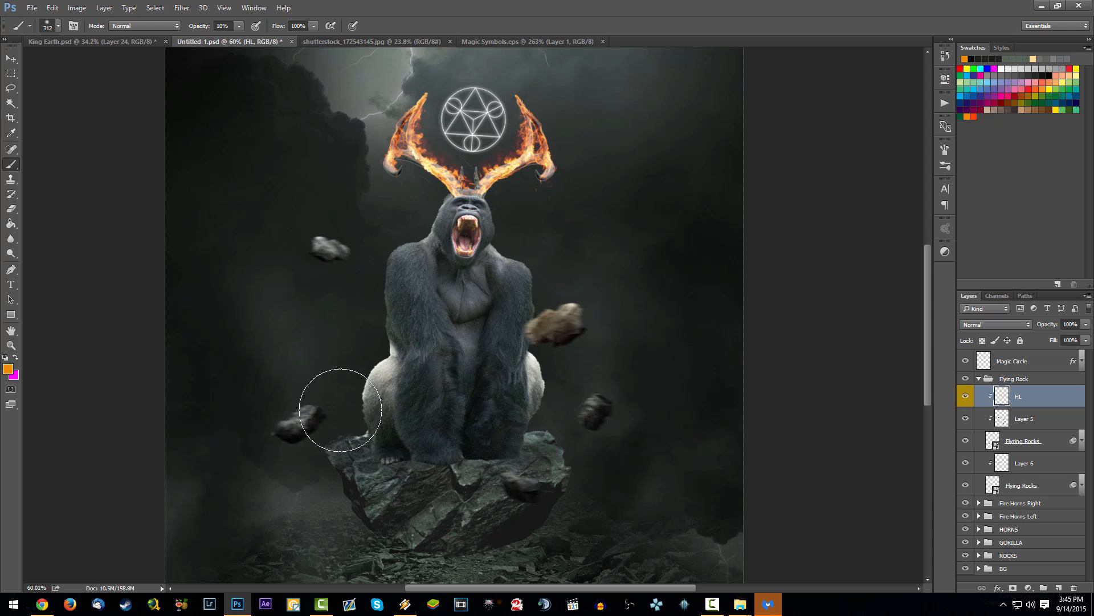
left_click_drag(276, 395, 267, 388)
mouse_move(611, 395)
left_mouse_down()
mouse_move(543, 403)
mouse_move(561, 395)
left_mouse_up()
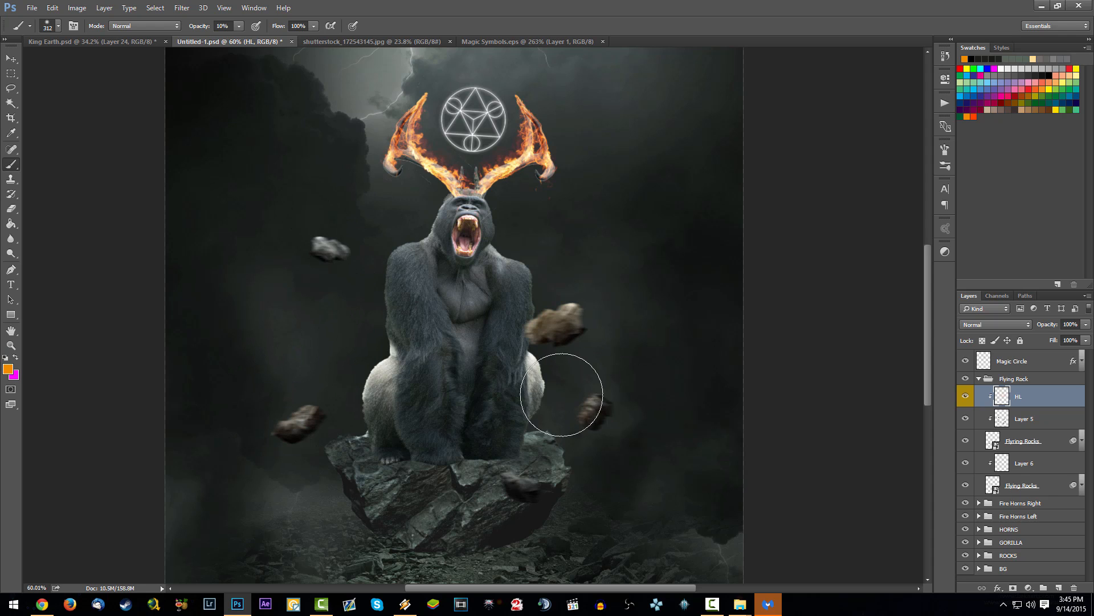
left_click_drag(488, 446, 532, 444)
Step: Add a new clipped layer above Layer 6 for the lower Flying Rocks layer and rename it HL
left_click(1030, 482)
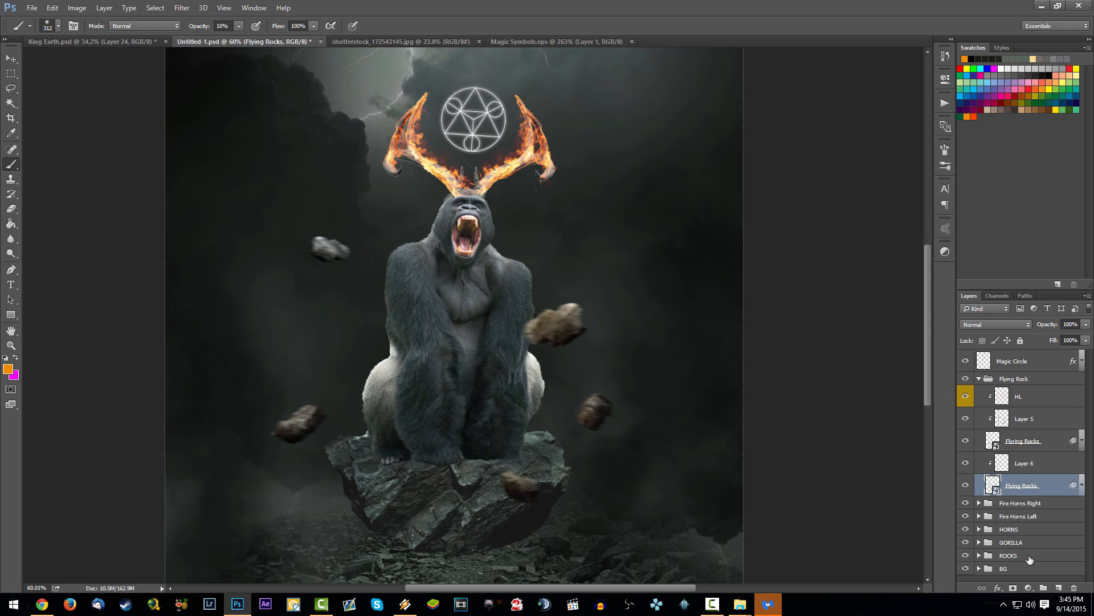
left_click(1059, 587)
left_click_drag(1043, 470, 1047, 448)
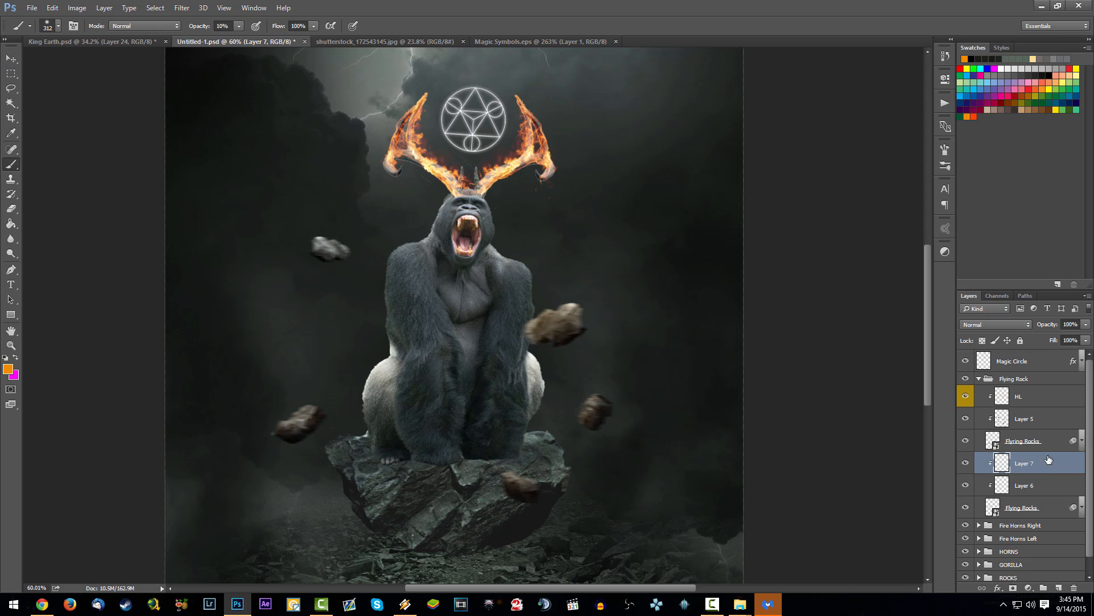
double_click(1025, 464)
type("HL")
key("Return")
Step: Give the new HL layer a yellow colour label and brush a soft orange glow onto the upper-left flying rock
right_click(1056, 463)
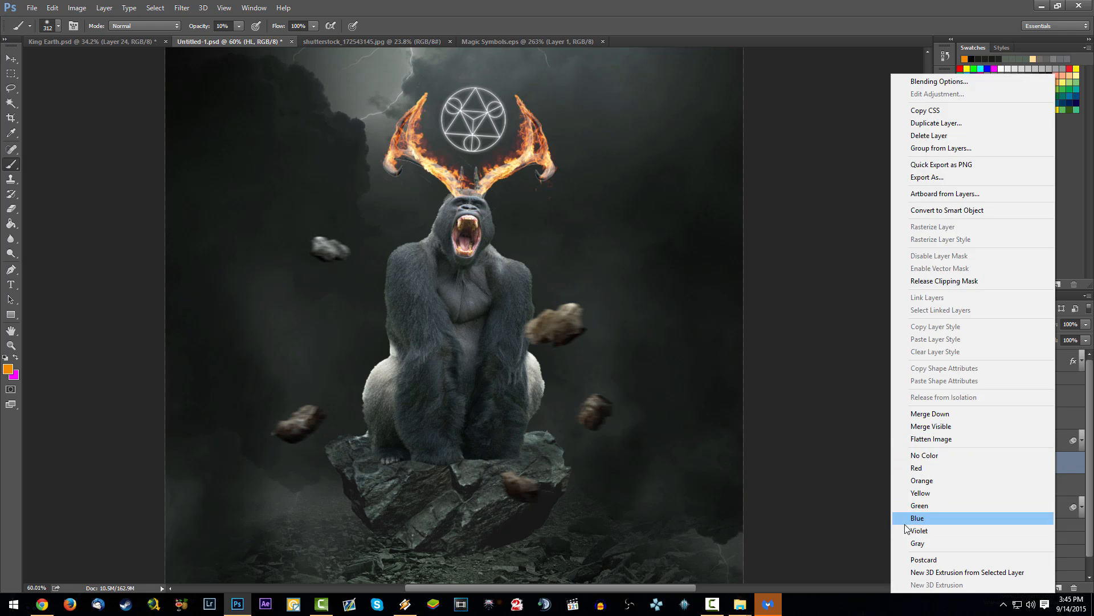
left_click(963, 493)
left_click(345, 227)
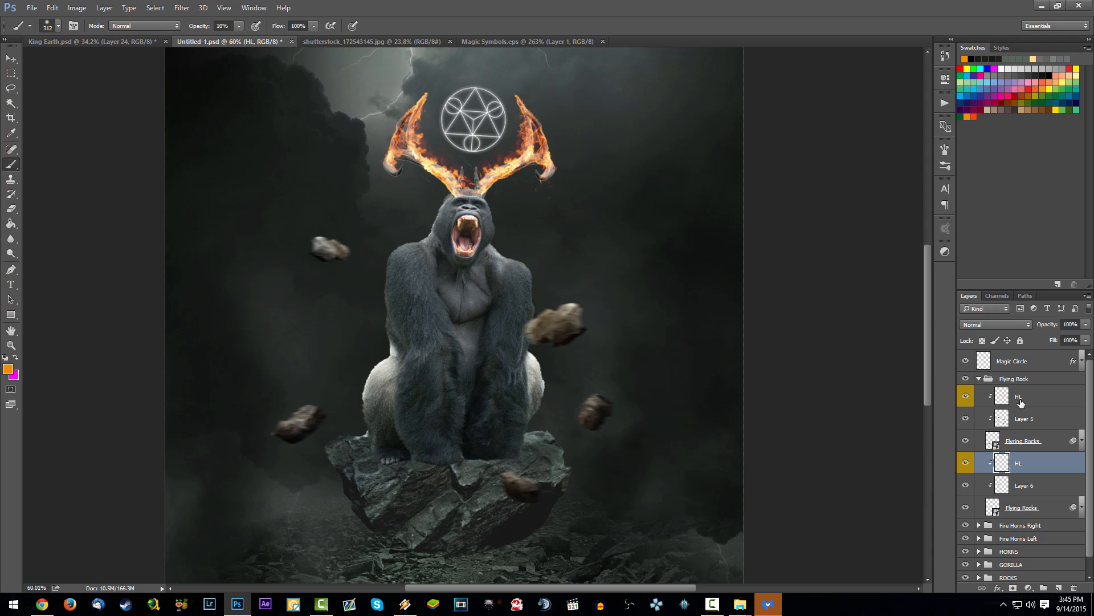
Step: Add two new clipped layers above Layer 5 and move the upper one above the HL layer
left_click(1026, 418)
left_click(1057, 589)
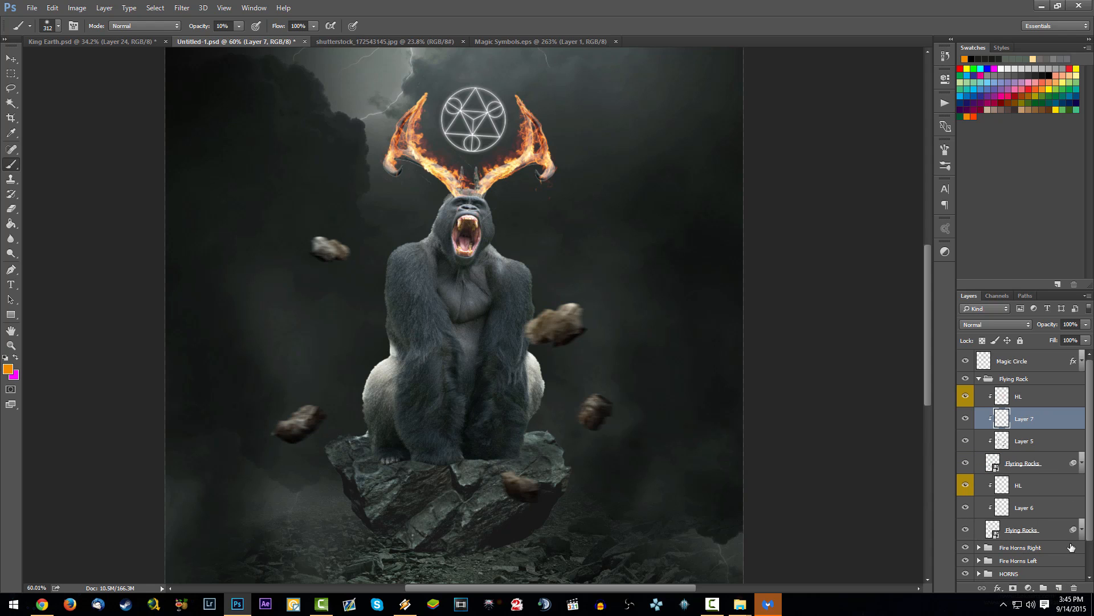
left_click(1059, 589)
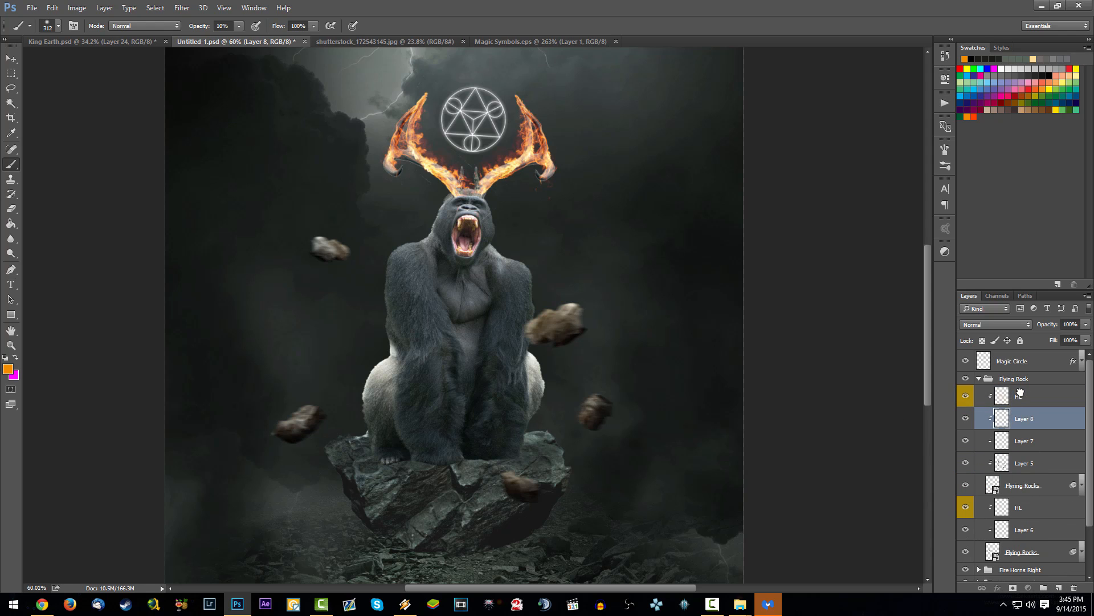
Step: Give the top clipped layer in the Flying Rock group an orange label, rename it Hard HL and save the document
right_click(1047, 399)
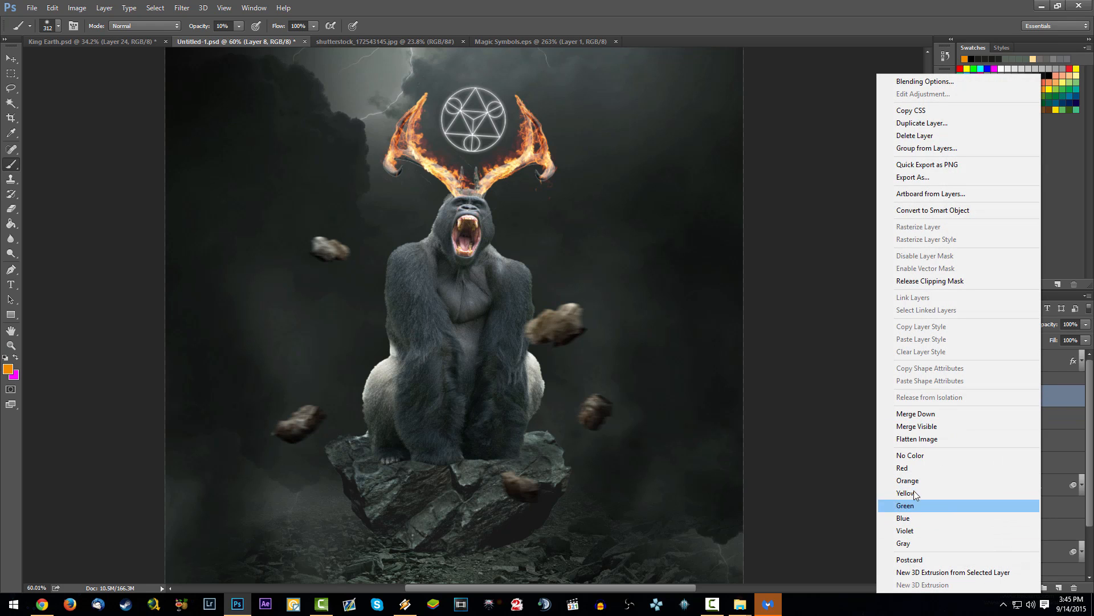
left_click(912, 480)
double_click(1025, 398)
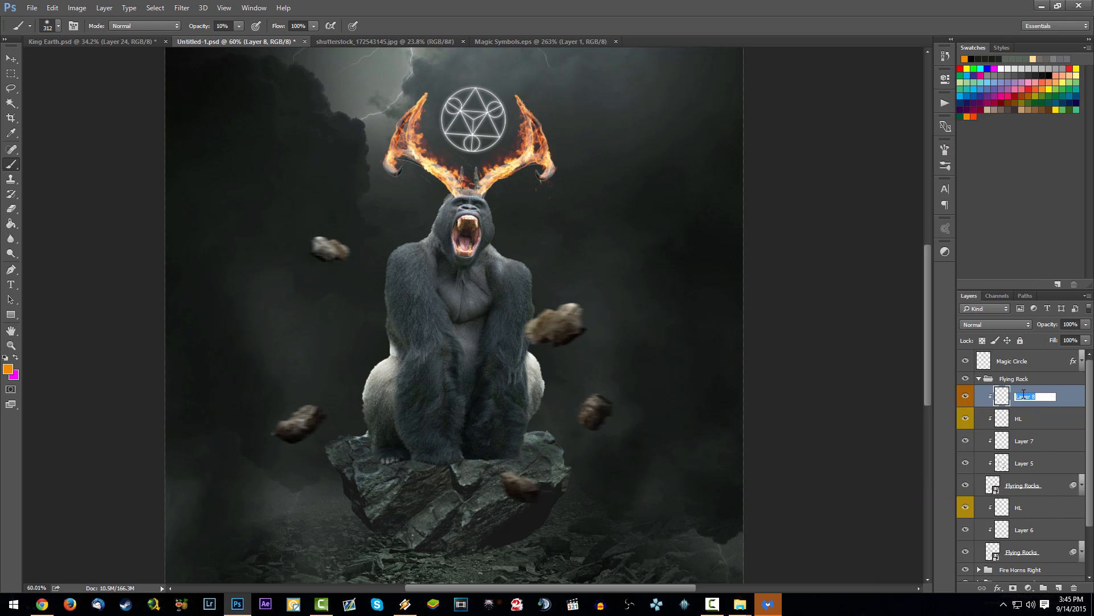
type("Hard HL")
key("Return")
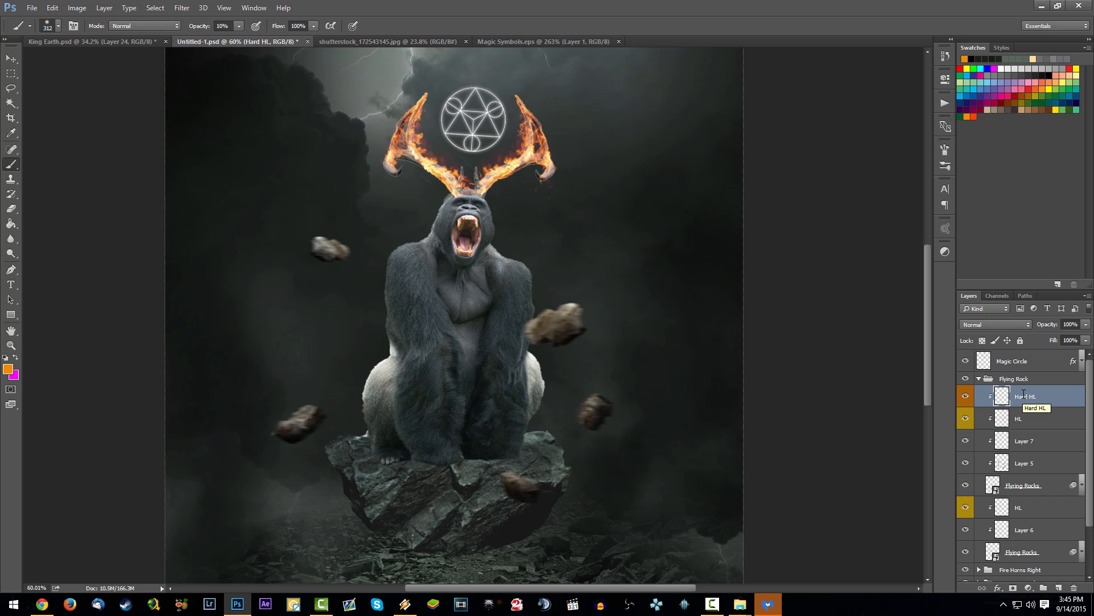
key("ctrl+s")
Step: Set the brush to 80% opacity and a 12 px size
key("8")
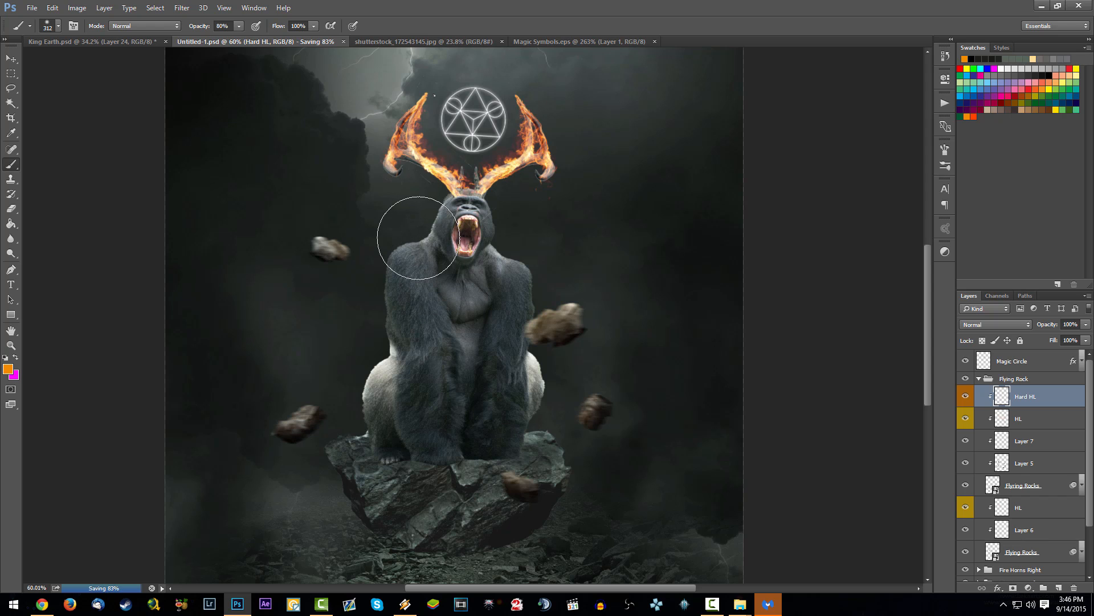
right_click(433, 205)
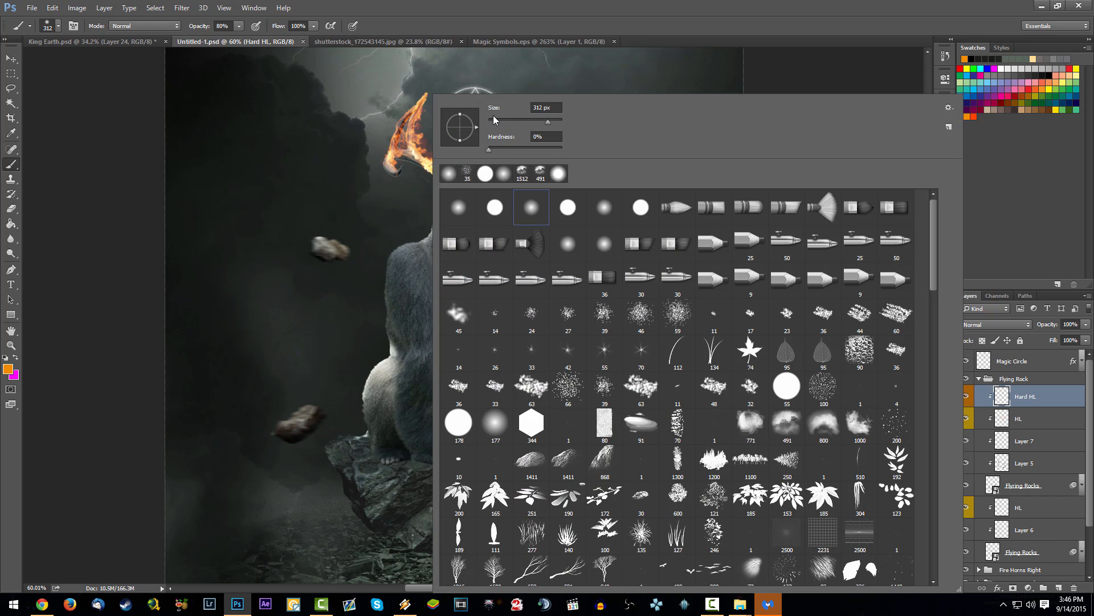
left_click_drag(499, 123, 496, 122)
key("Return")
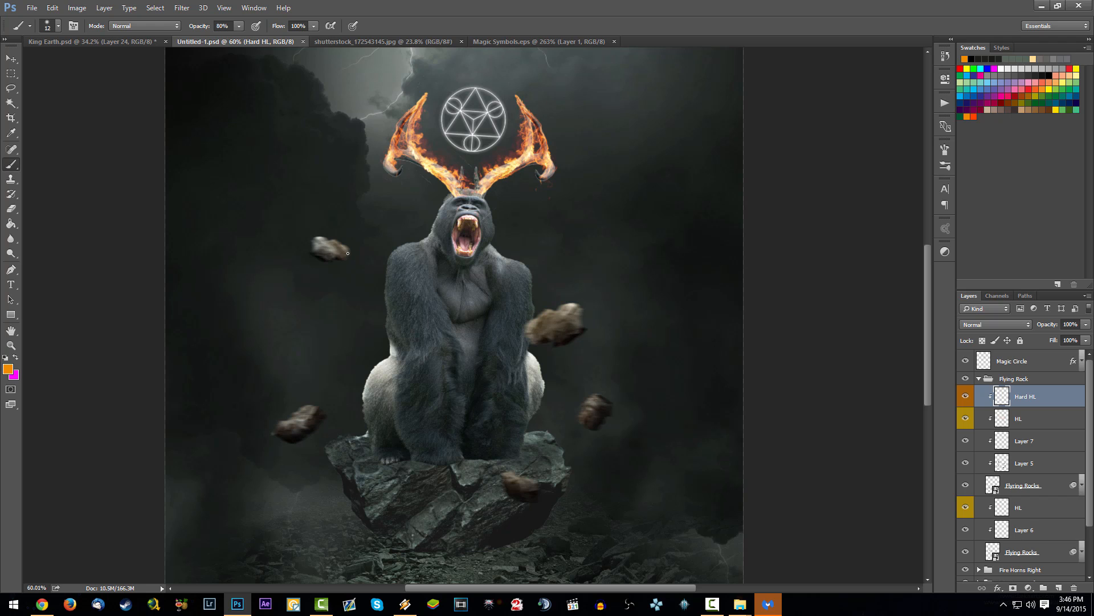
Step: Paint hard orange highlights at 100% opacity along the upper and left edges of the rock beside the gorilla's arm
left_click_drag(348, 253, 350, 256)
mouse_move(547, 310)
left_mouse_down()
mouse_move(555, 340)
mouse_move(569, 336)
left_mouse_up()
key("ctrl+z")
scroll(553, 324, "up", 4)
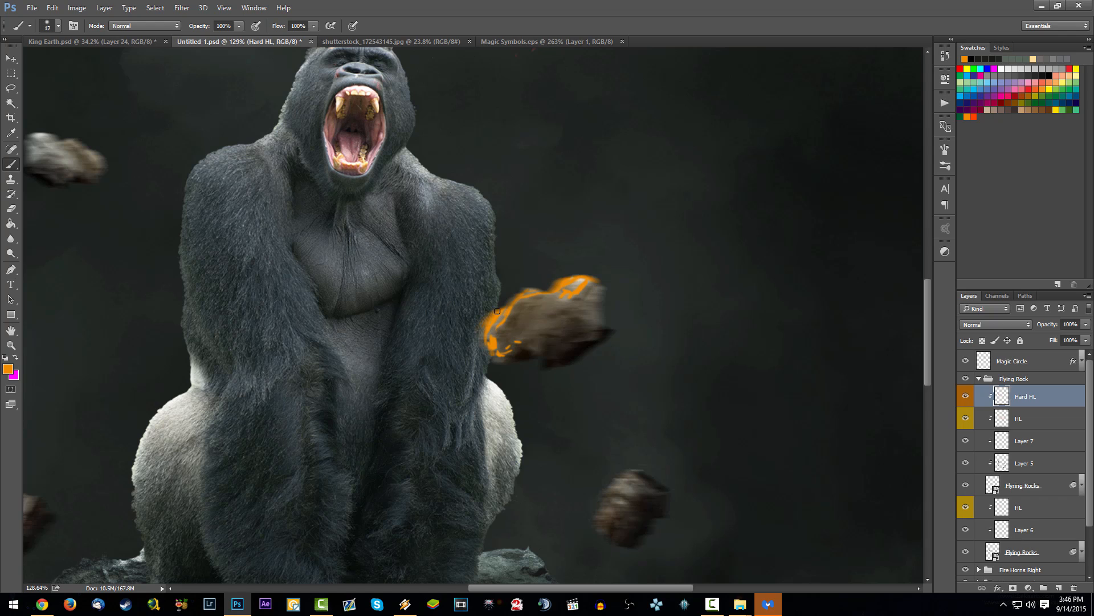
scroll(490, 359, "down", 5)
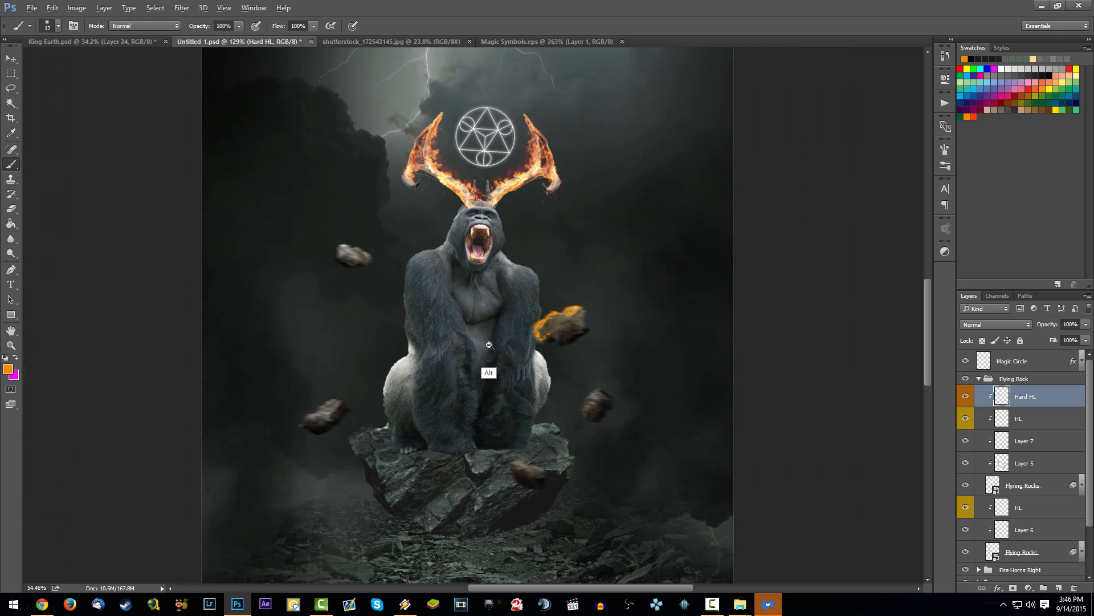
Step: Paint hard orange highlights on the tops of the lower-left flying rock and the rock in front of the platform
scroll(496, 350, "up", 3)
scroll(379, 416, "up", 5)
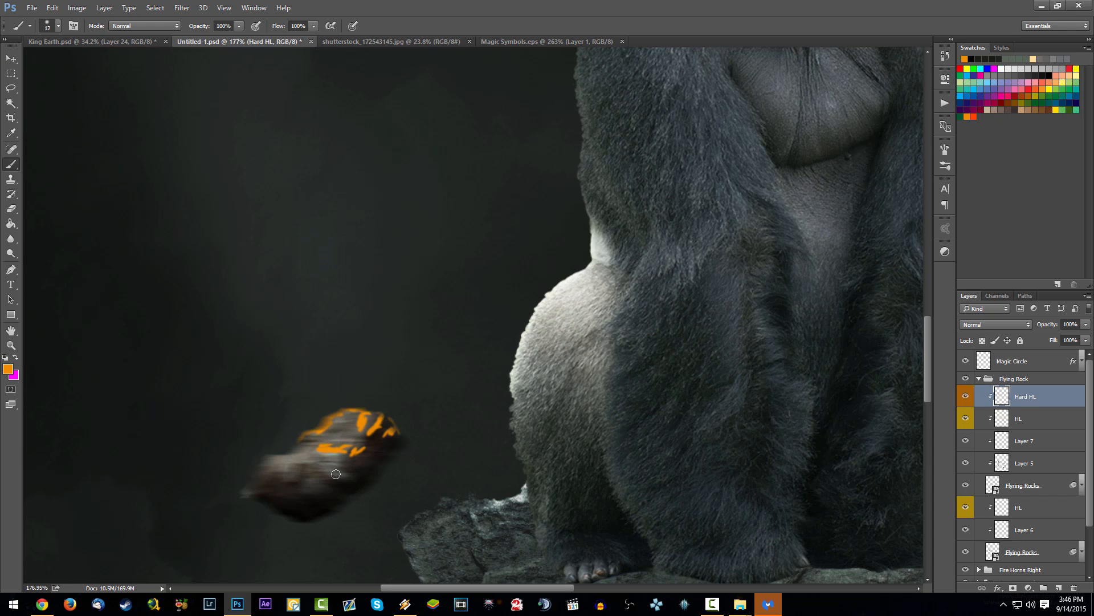
left_click_drag(534, 431, 371, 215)
left_click_drag(489, 343, 350, 283)
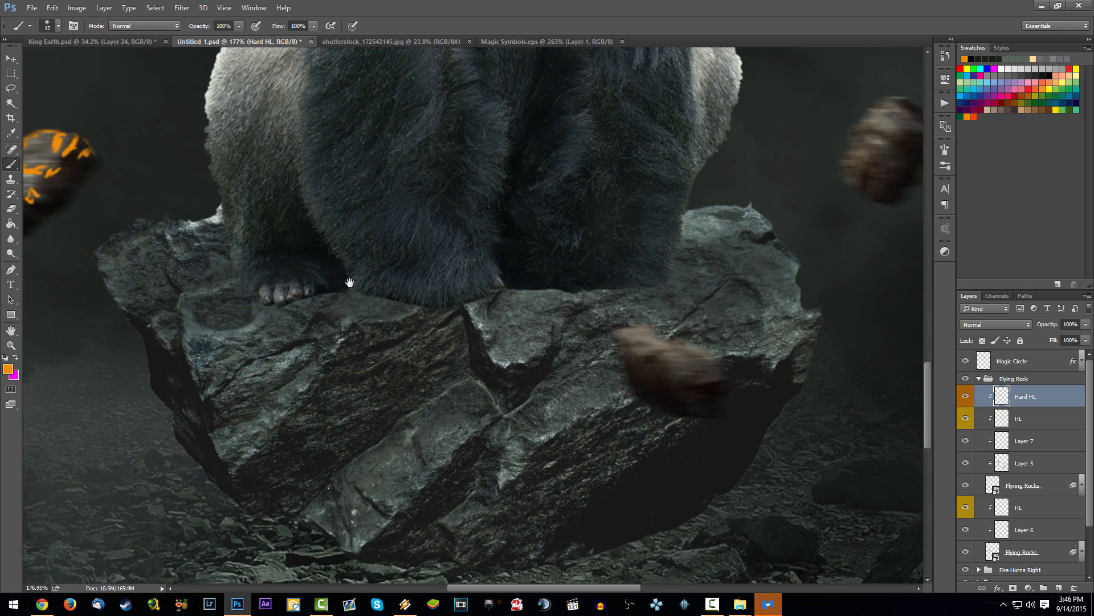
left_click_drag(430, 311, 290, 277)
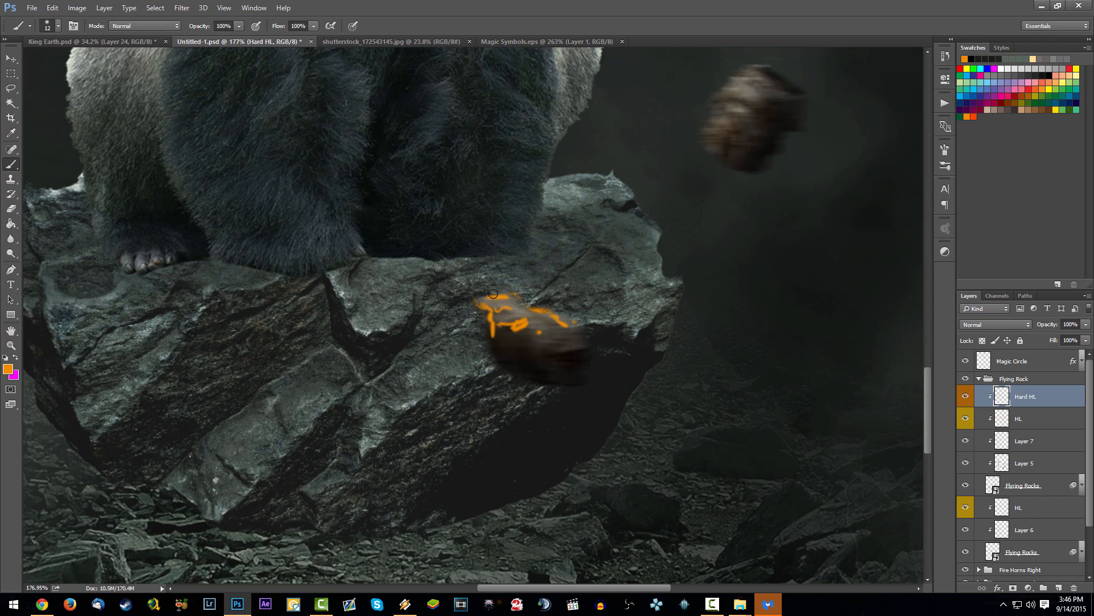
Step: Paint hard orange highlights along the edges and cracks of the flying rock to the lower right of the gorilla
left_click_drag(651, 217, 420, 347)
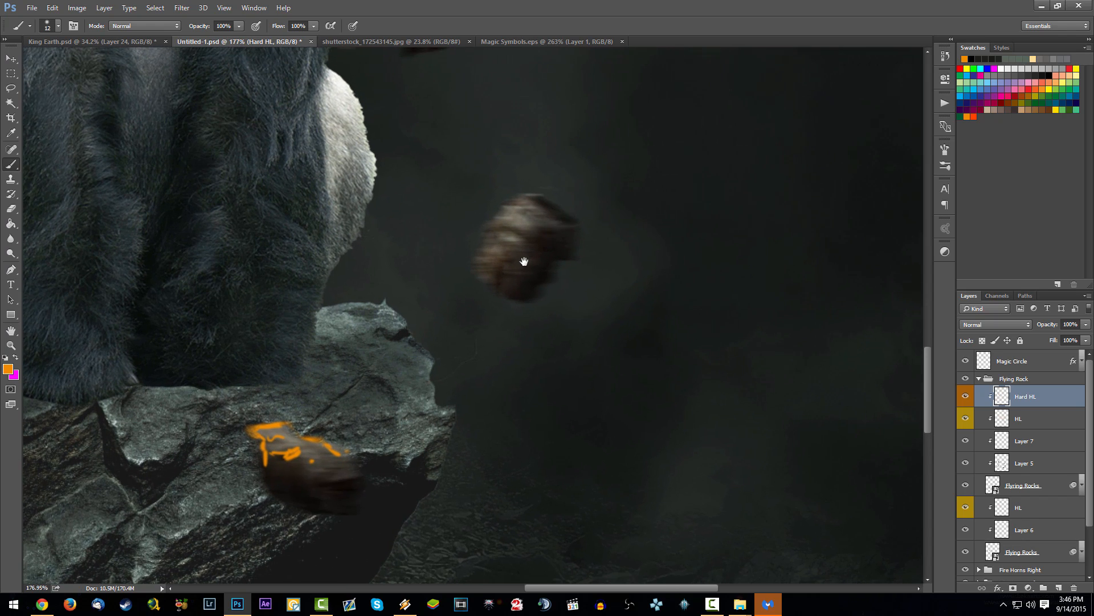
mouse_move(522, 261)
left_mouse_down()
mouse_move(470, 309)
mouse_move(453, 261)
left_mouse_up()
mouse_move(438, 274)
left_mouse_down()
mouse_move(474, 274)
mouse_move(486, 288)
left_mouse_up()
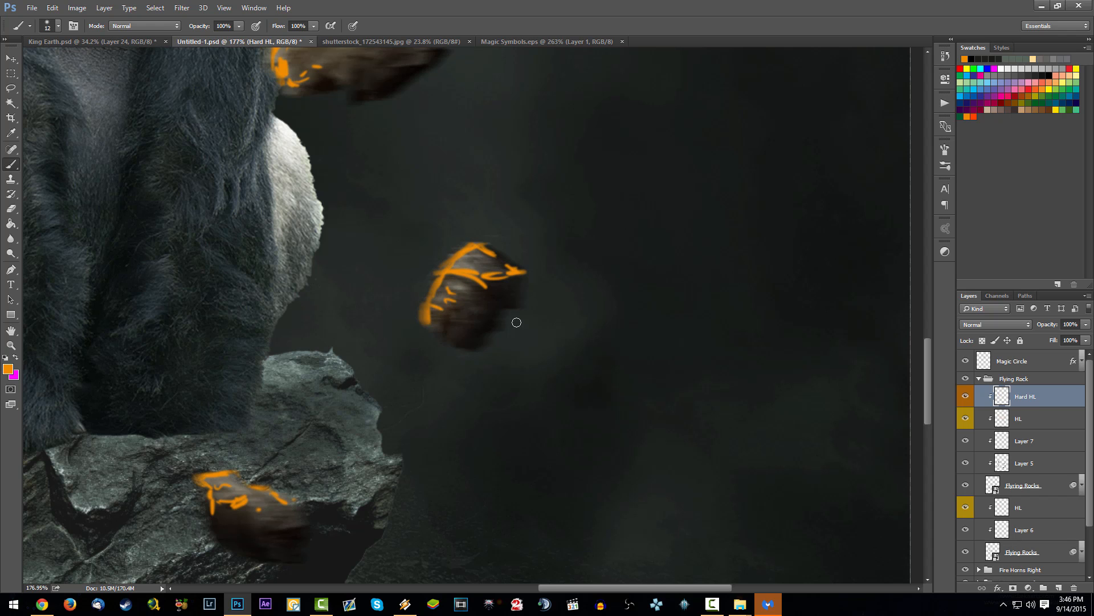
scroll(470, 391, "down", 10)
scroll(449, 422, "up", 3)
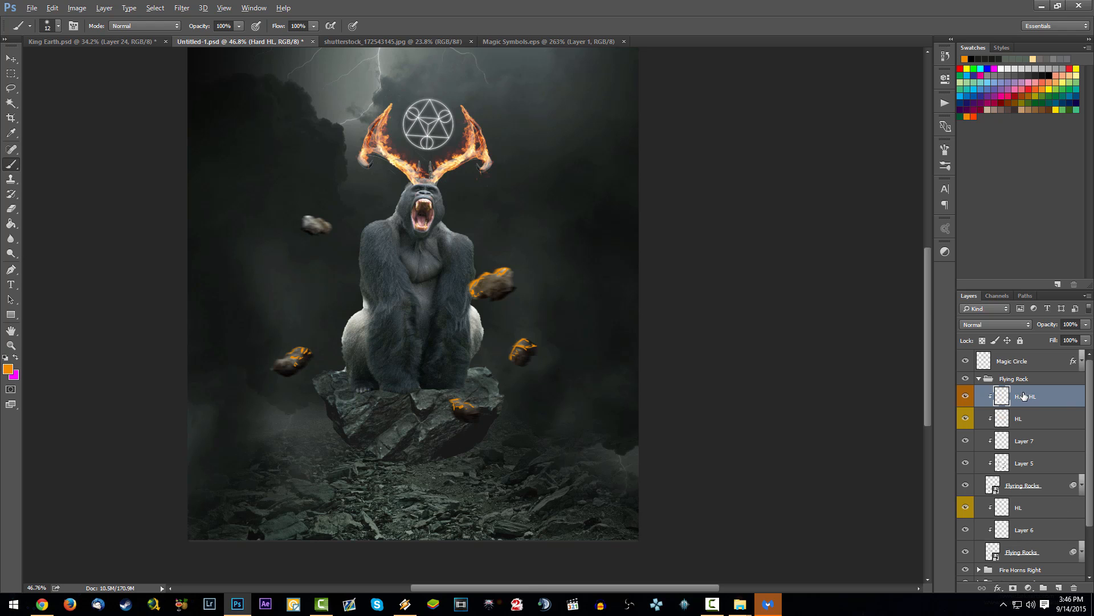
Step: Duplicate the Hard HL layer above the lower HL layer, clip it to the lower Flying Rocks layer and name it Hard HL
left_click_drag(1024, 397, 1044, 493)
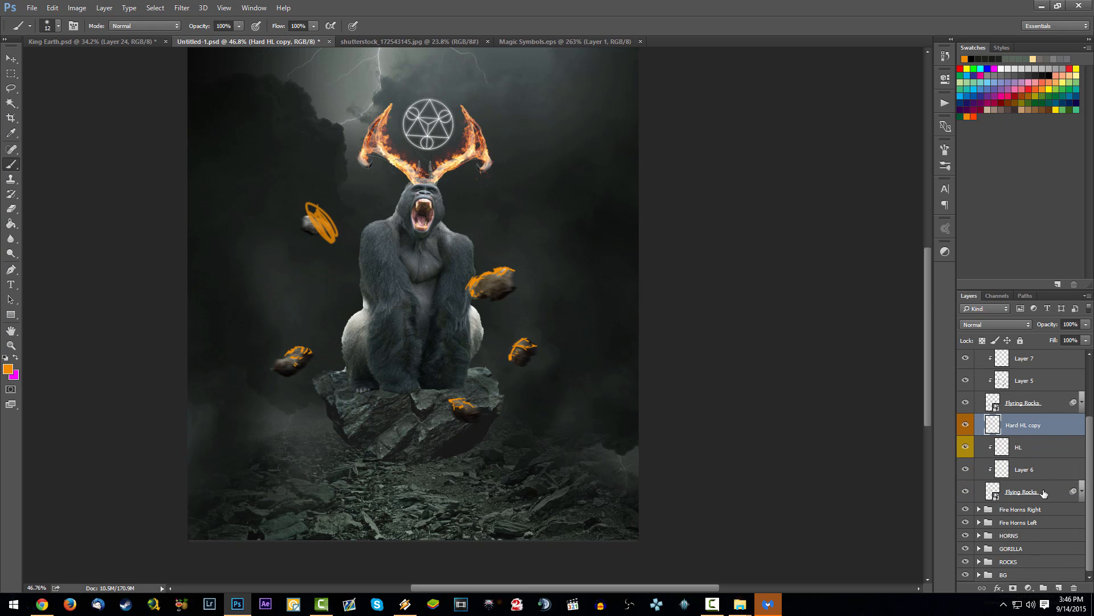
right_click(1045, 425)
left_click(958, 280)
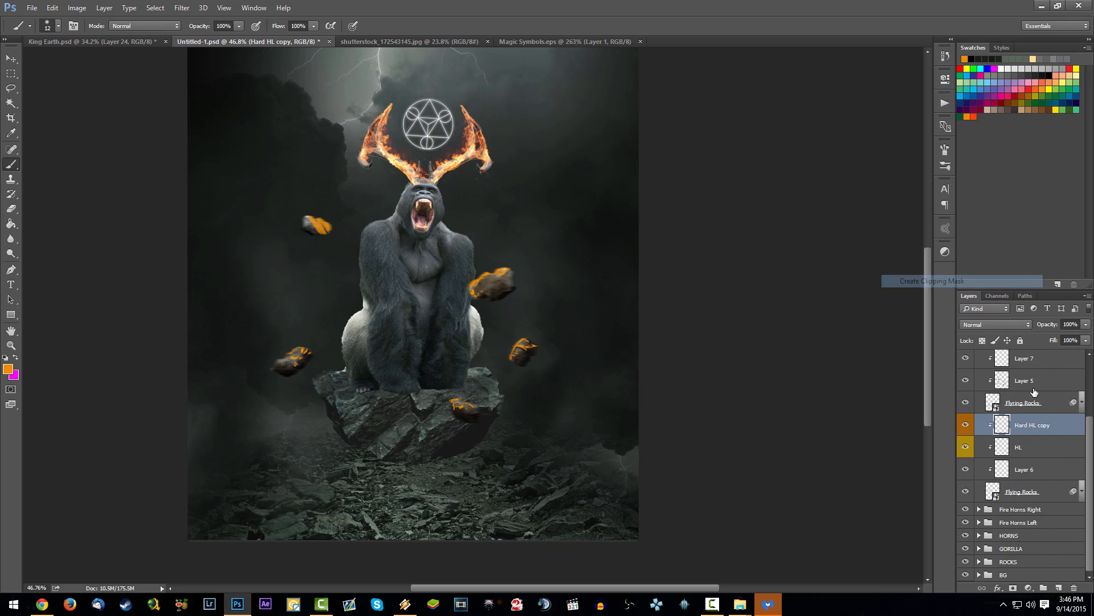
double_click(1039, 427)
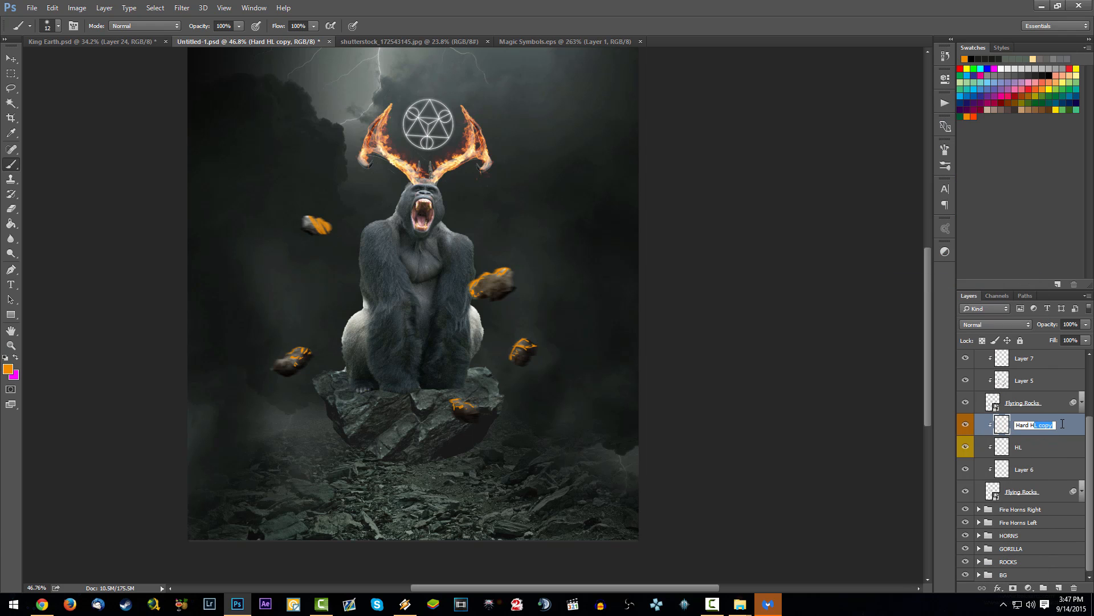
key("Return")
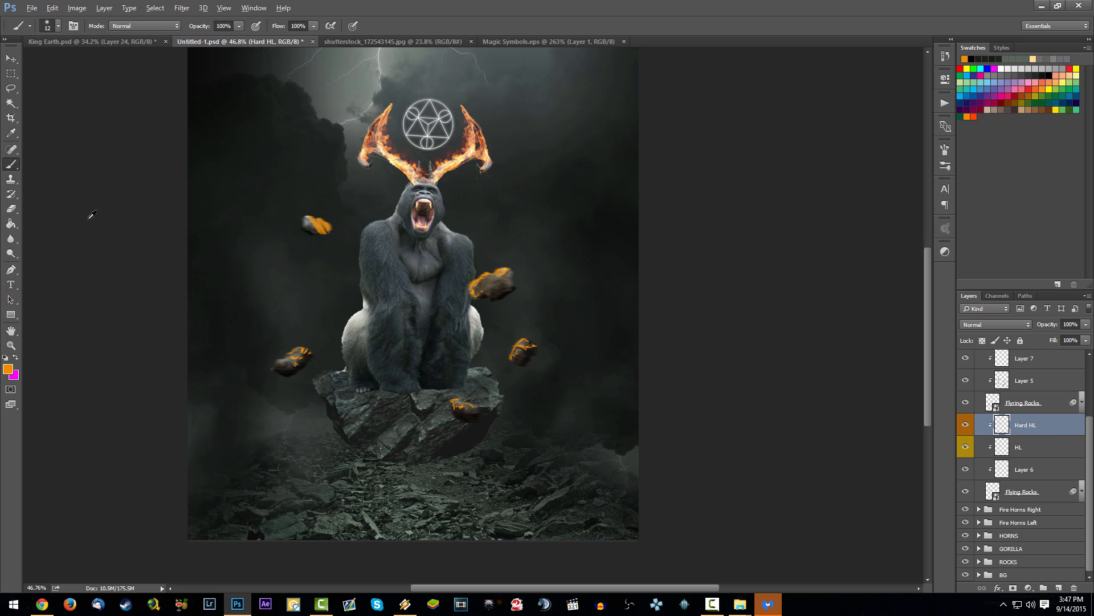
Step: Remove the thick orange strokes from the upper-left flying rock and paint thin orange highlights along its edges instead
scroll(355, 232, "up", 5)
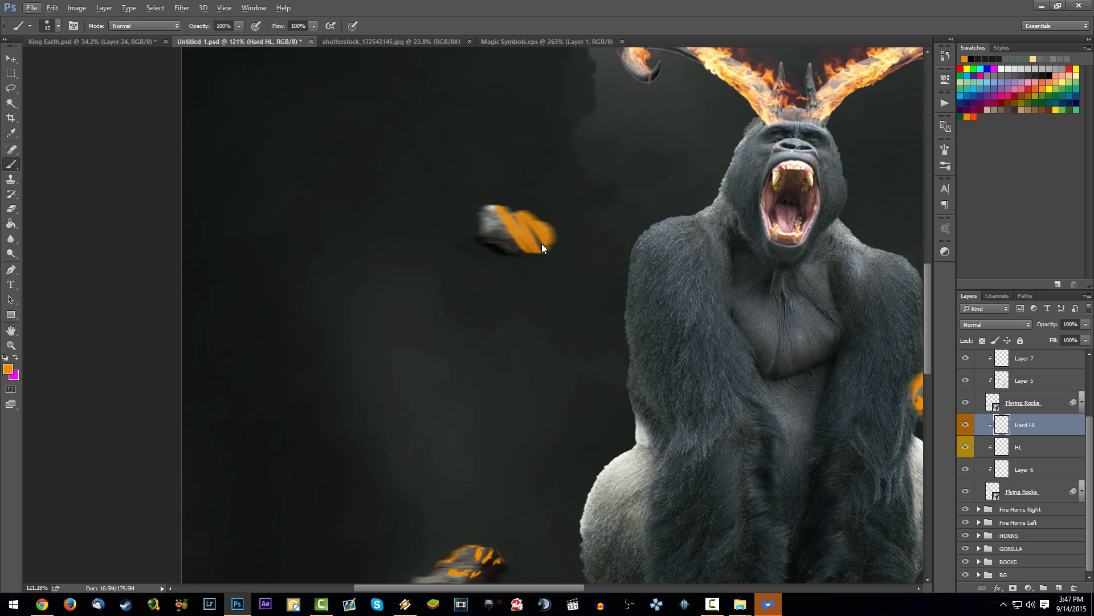
key("Escape")
key("ctrl+z")
key("e")
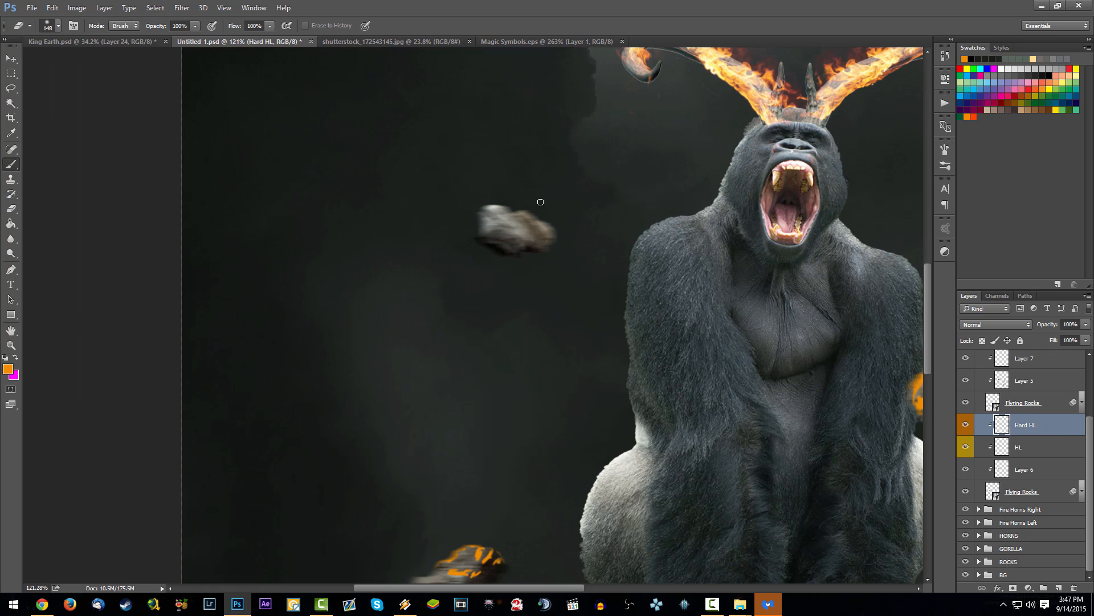
key("b")
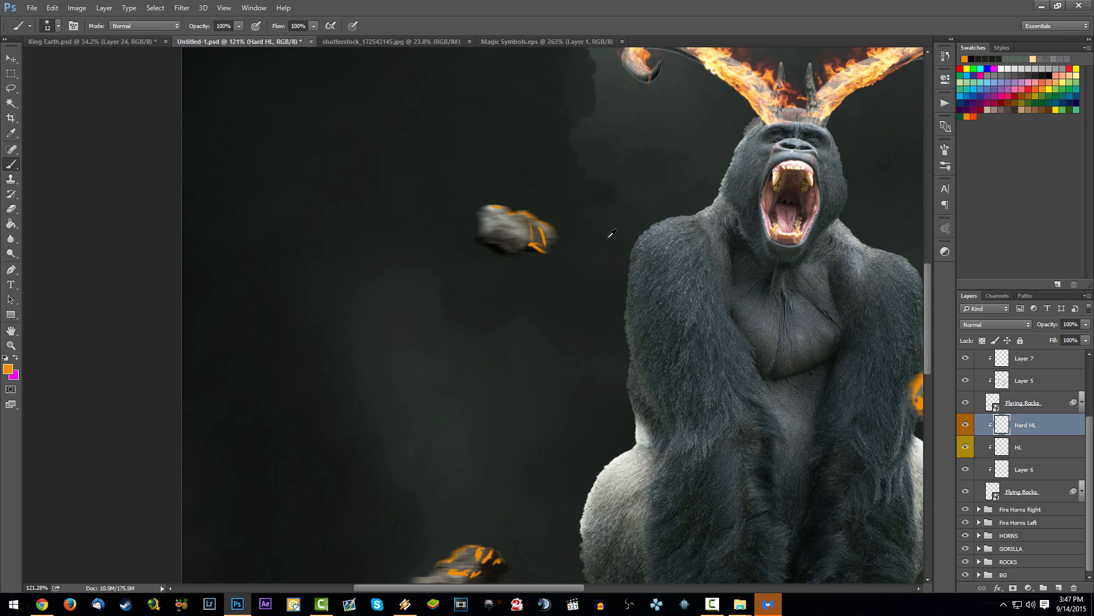
scroll(609, 237, "down", 15)
scroll(575, 358, "up", 7)
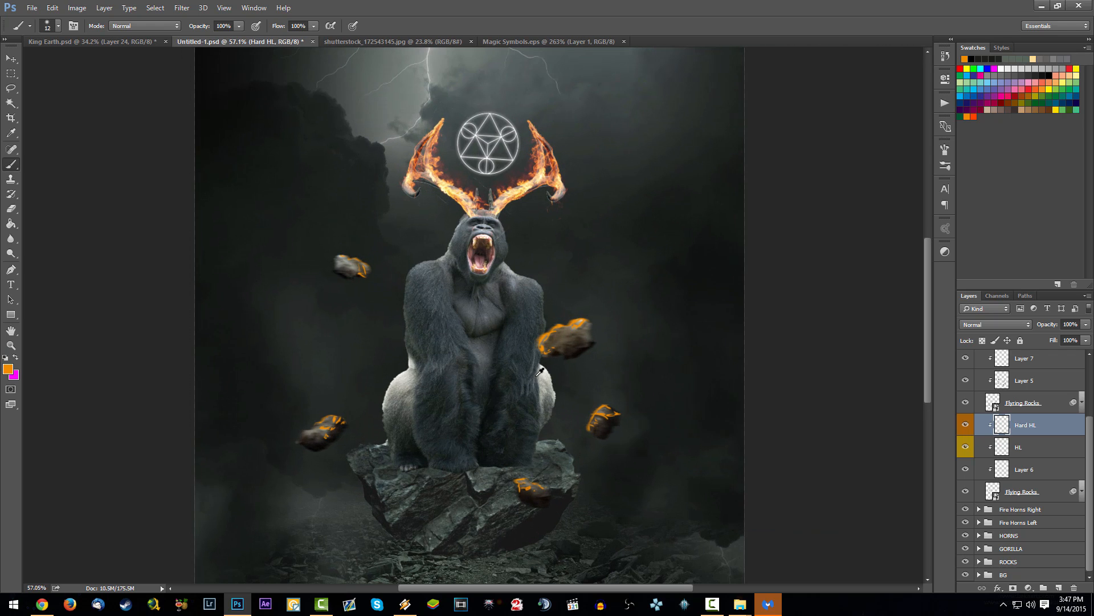
Step: Save the document and set the upper Hard HL layer's blend mode to Color Dodge after trying Overlay
scroll(1020, 411, "up", 3)
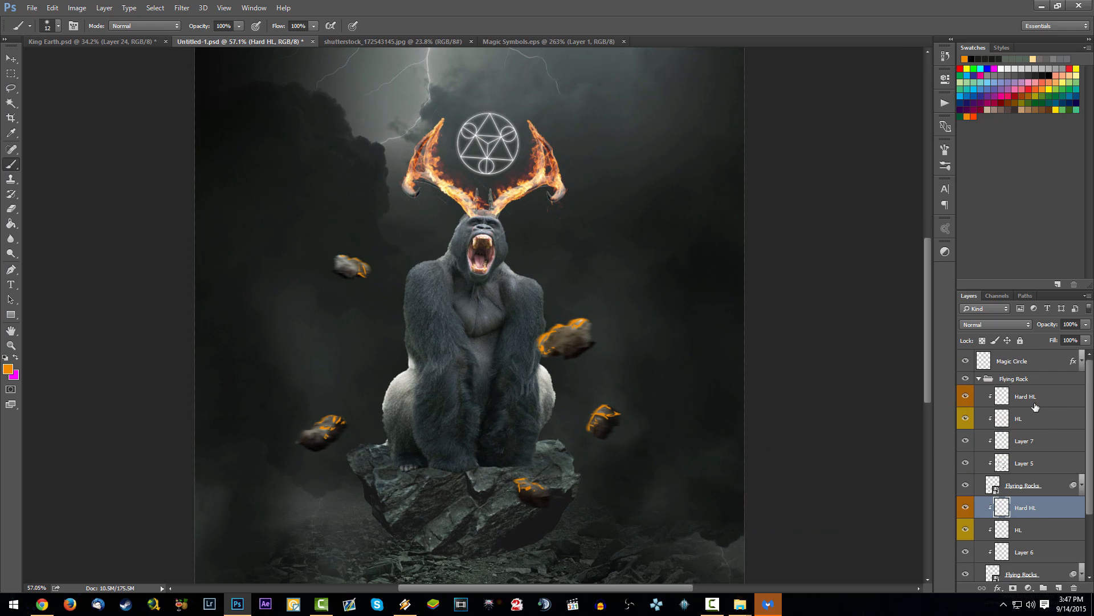
left_click(1037, 399)
key("ctrl+s")
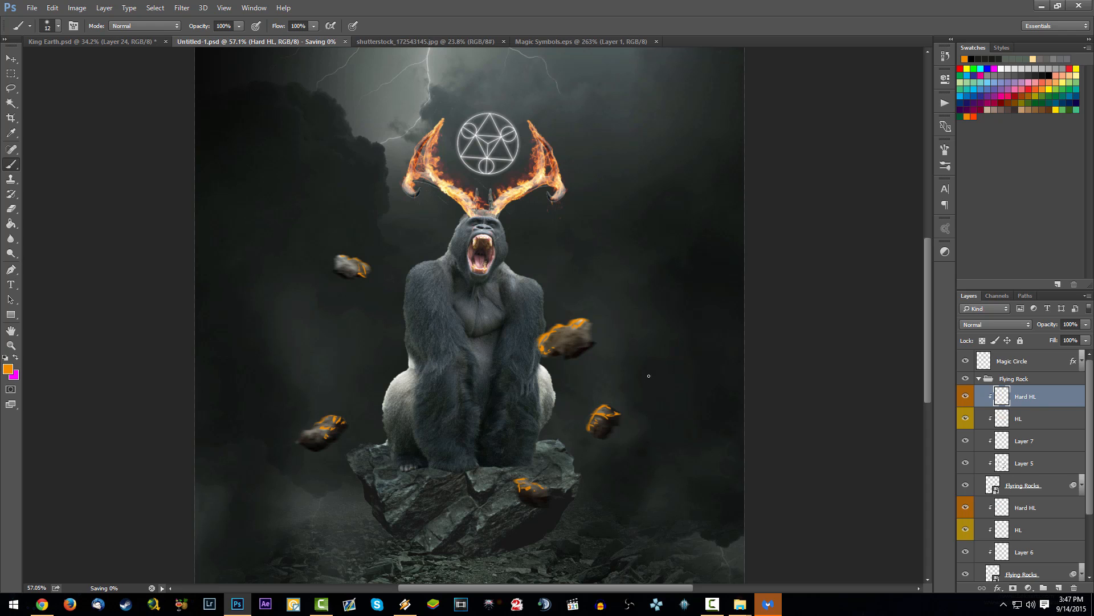
left_click(1011, 324)
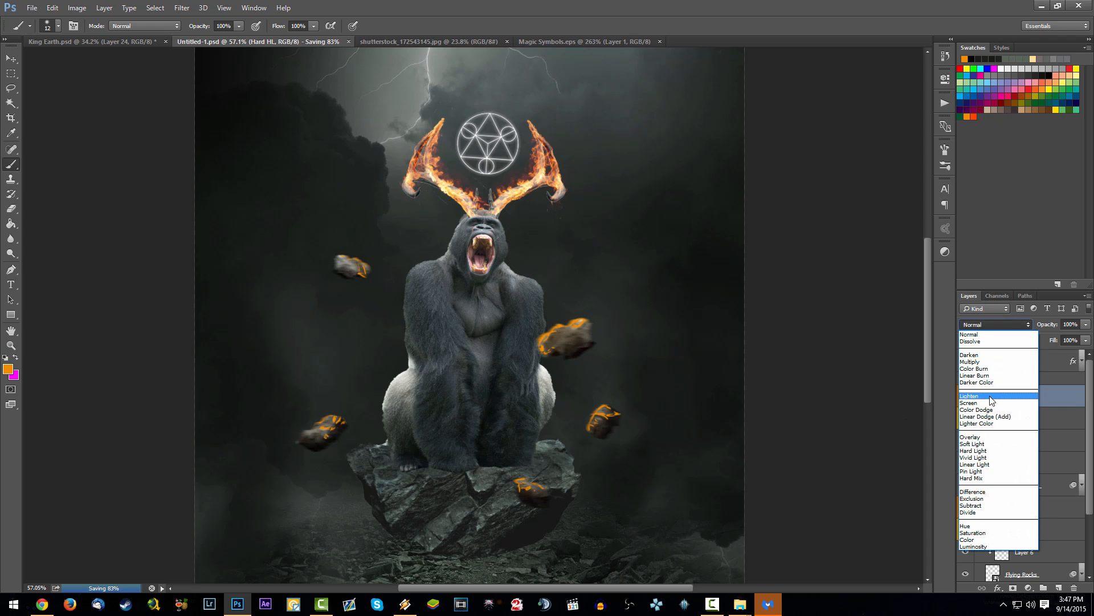
left_click(988, 437)
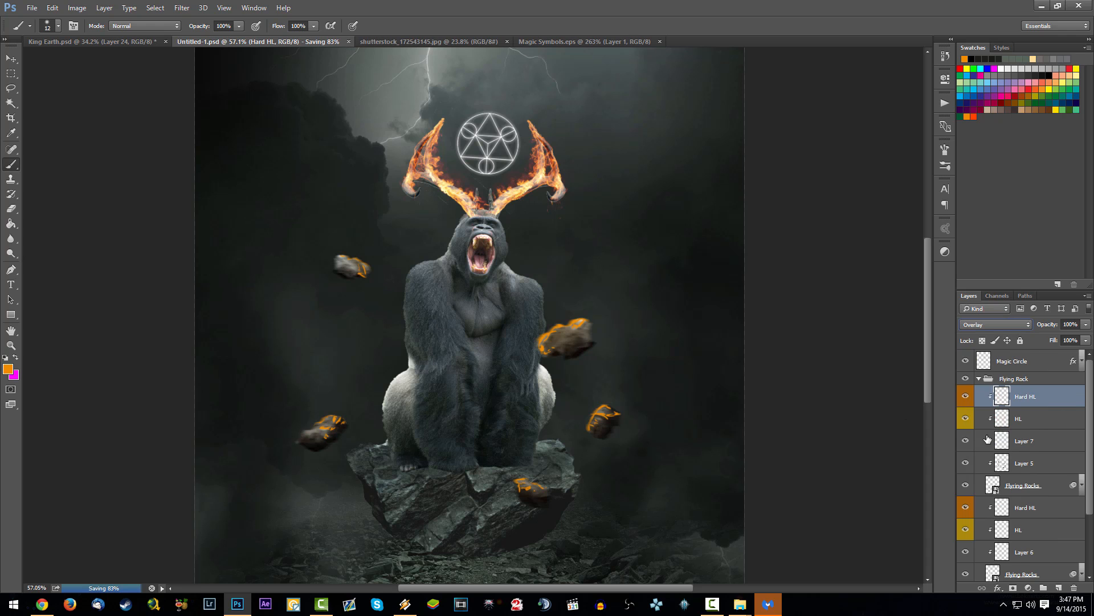
left_click(987, 324)
left_click(988, 410)
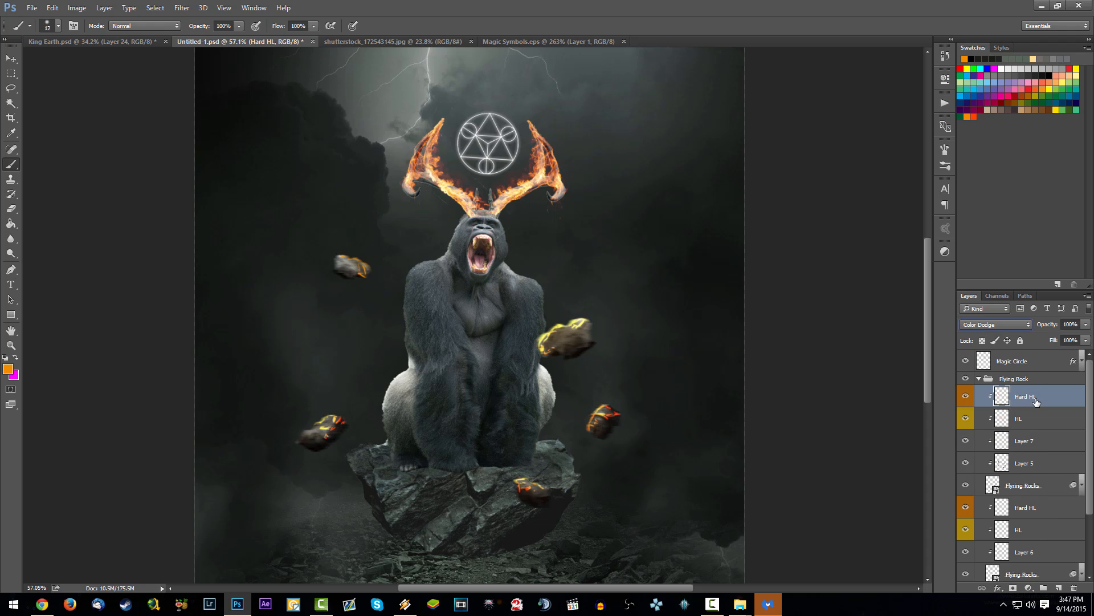
Step: Soften the orange highlights on the upper Hard HL layer with a Gaussian Blur
left_click(182, 7)
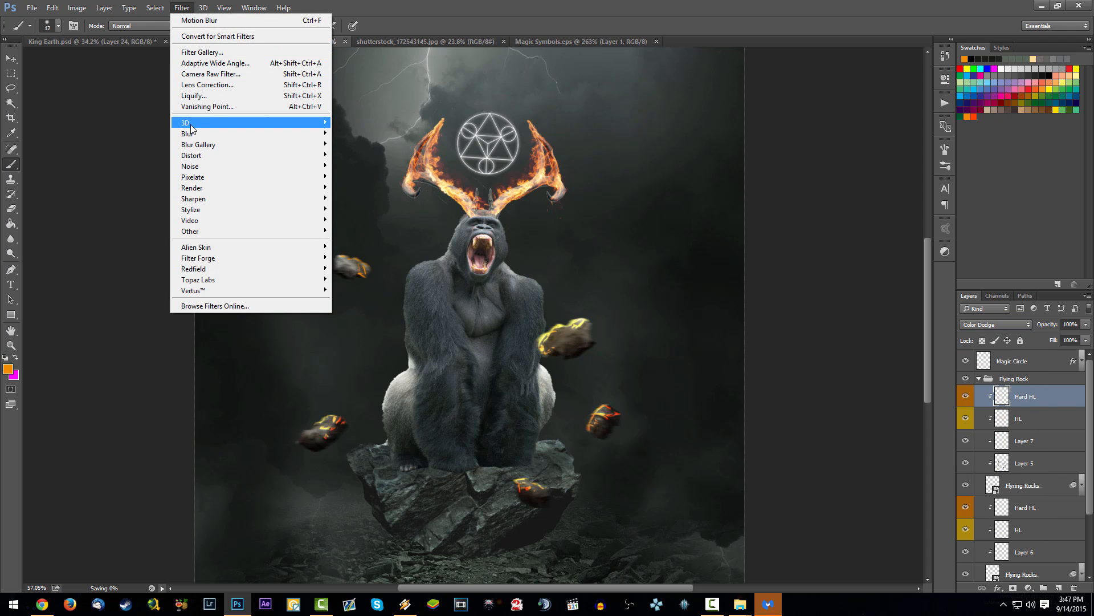
mouse_move(196, 136)
left_click(137, 176)
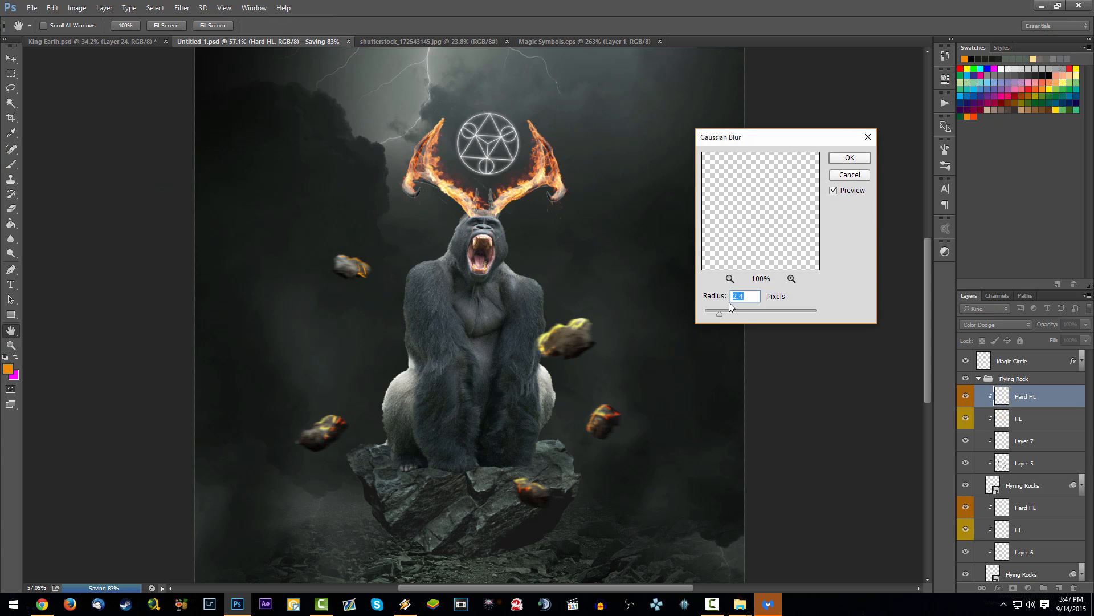
left_click(739, 312)
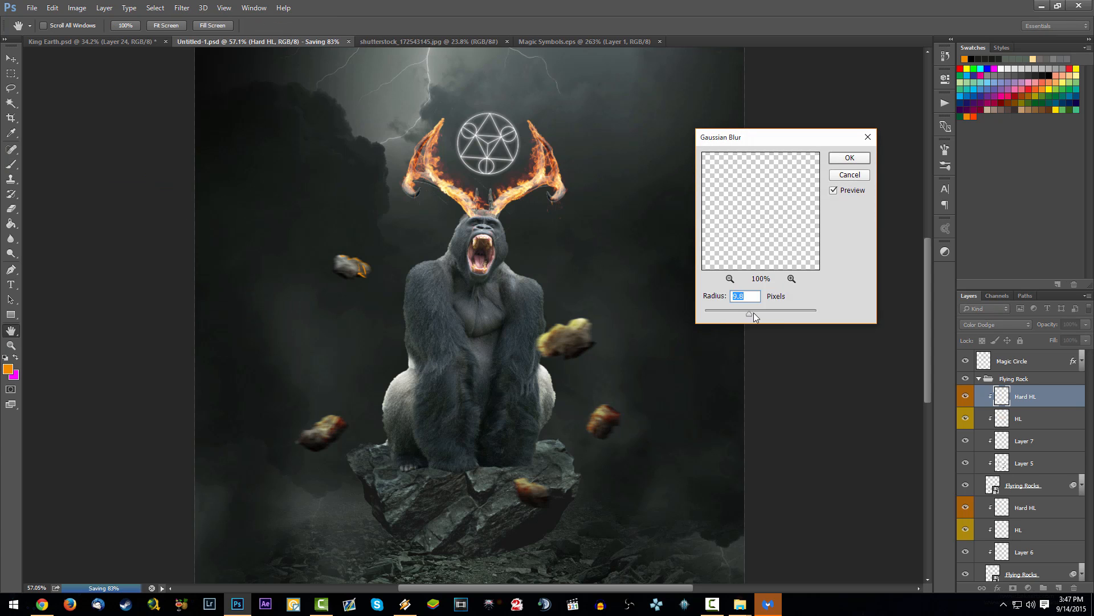
left_click(755, 313)
key("Return")
Step: Lower the upper Hard HL layer's opacity to 49% and save the document
scroll(480, 311, "down", 1)
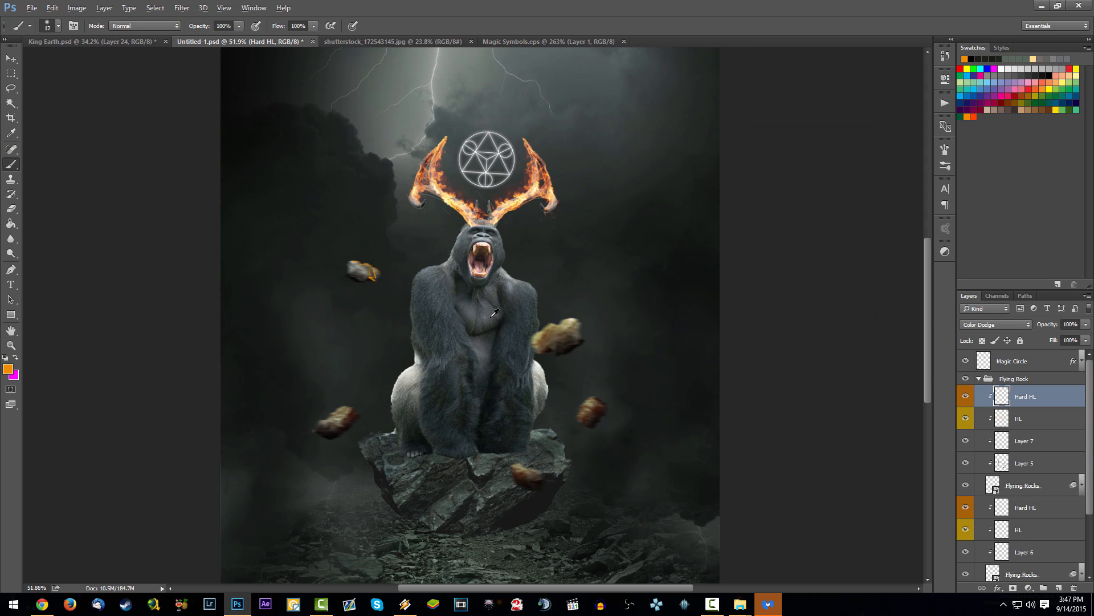
scroll(495, 313, "up", 3)
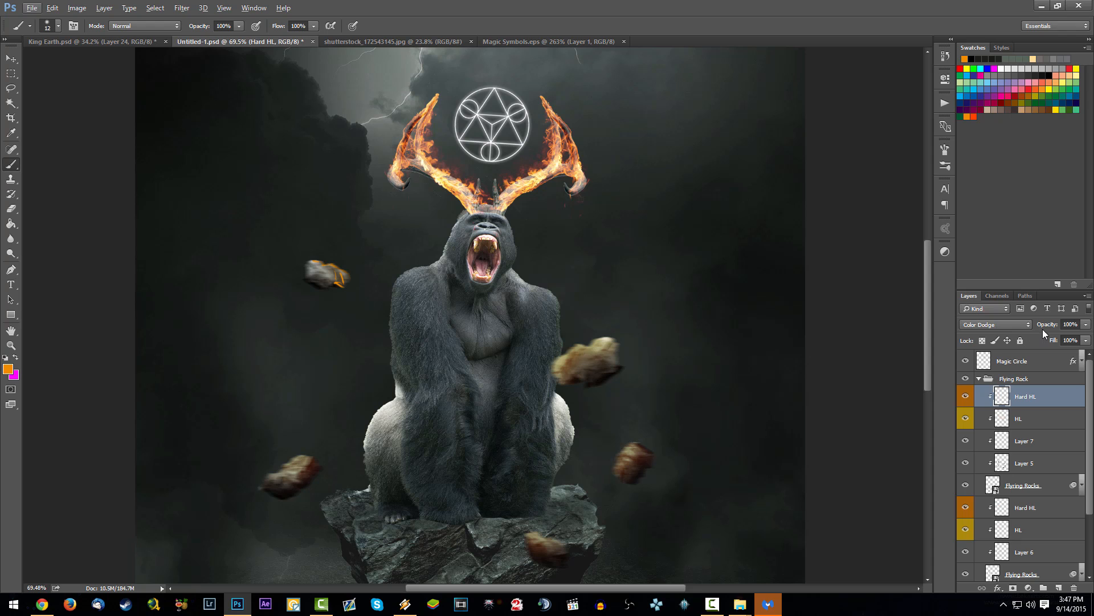
left_click_drag(1043, 331, 908, 338)
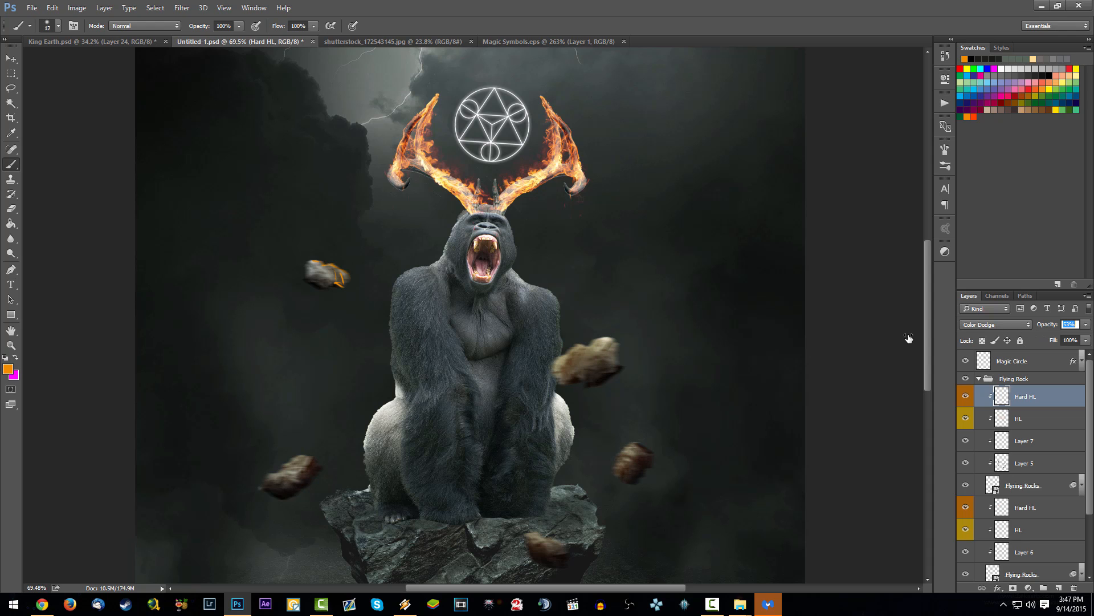
left_click(1051, 407)
key("ctrl+s")
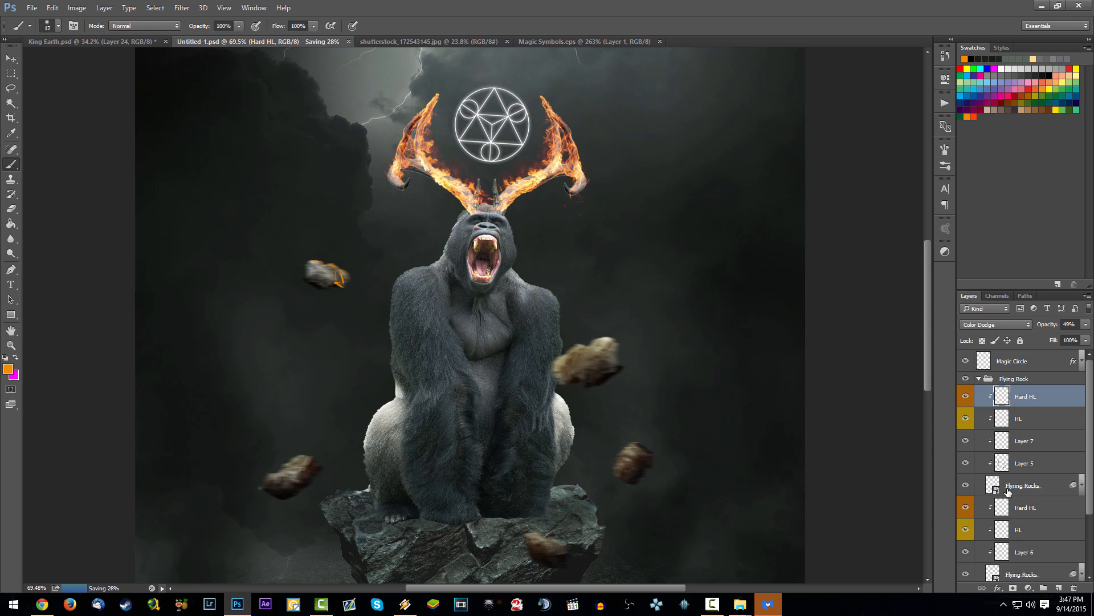
Step: Blur the highlights on the lower Hard HL layer, set its blend mode to Color Dodge and save the document
left_click(1035, 510)
key("ctrl+alt+z")
key("ctrl+alt+z")
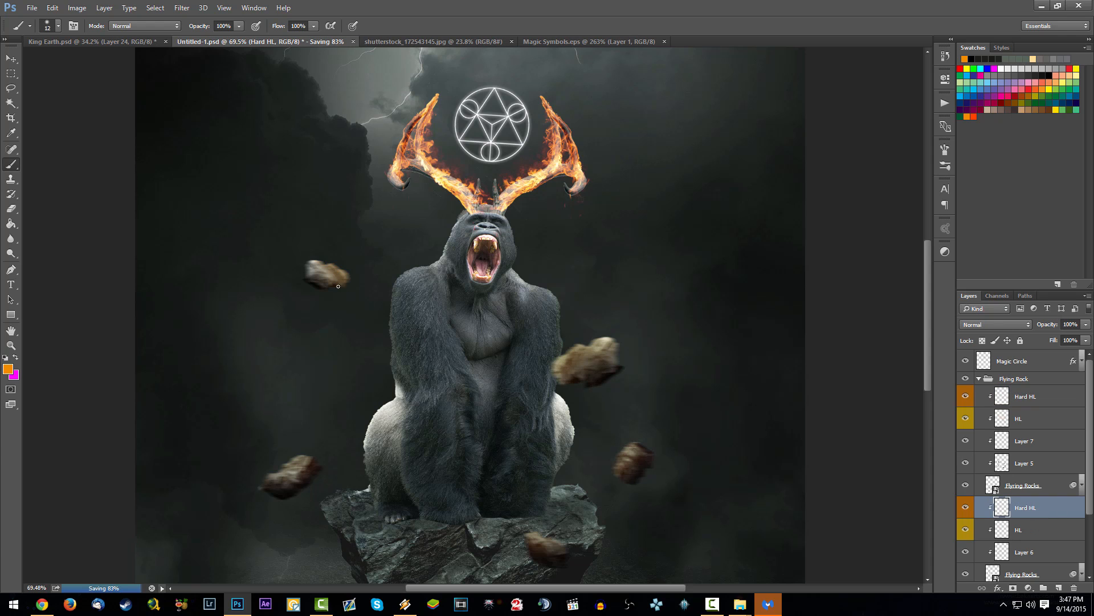
left_click(1013, 324)
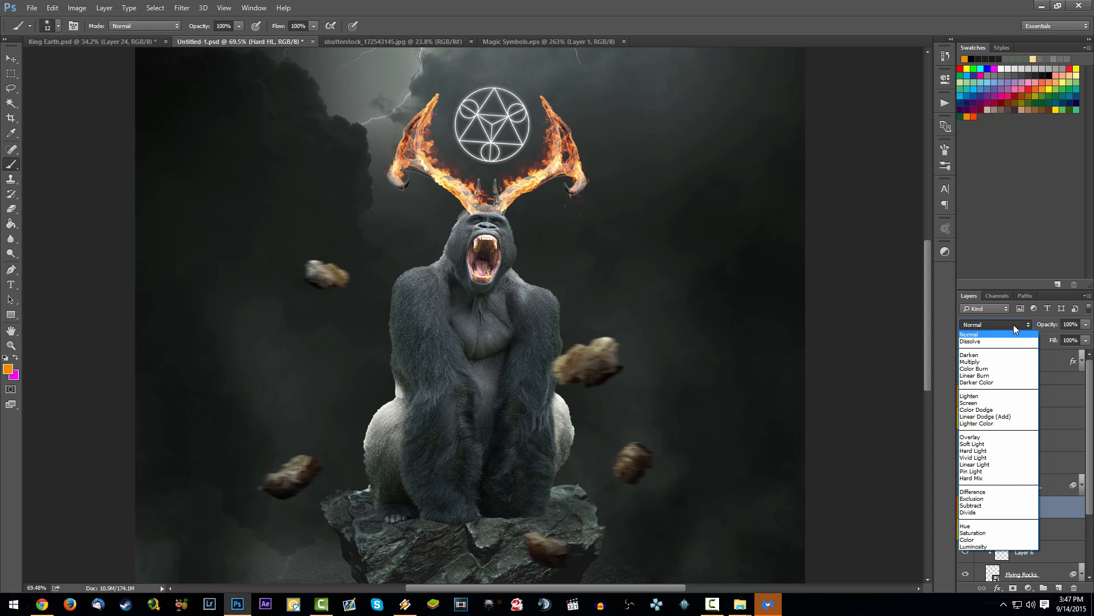
left_click(1003, 406)
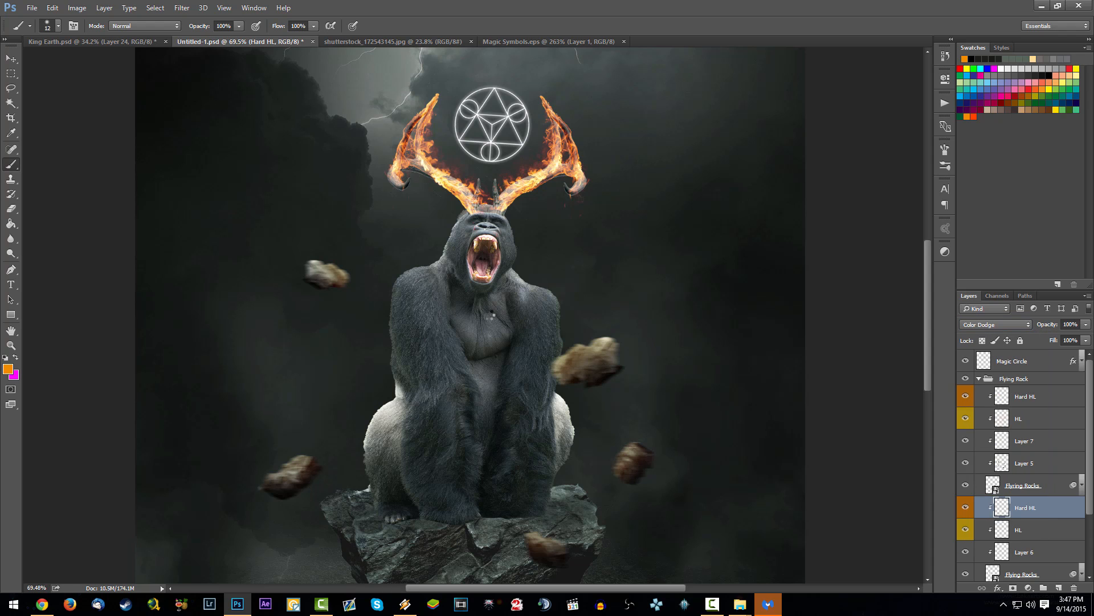
key("ctrl+s")
Step: Collapse the Flying Rock group, check what the ROCKS group contains by toggling its visibility, and expand it
scroll(496, 320, "down", 13)
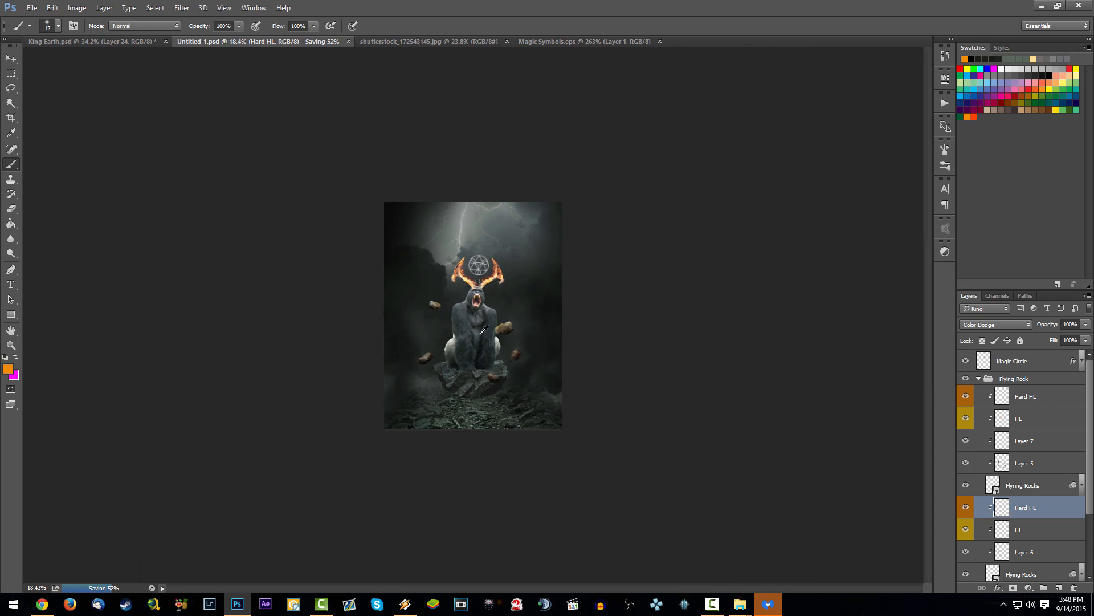
scroll(489, 318, "up", 9)
scroll(430, 375, "up", 2)
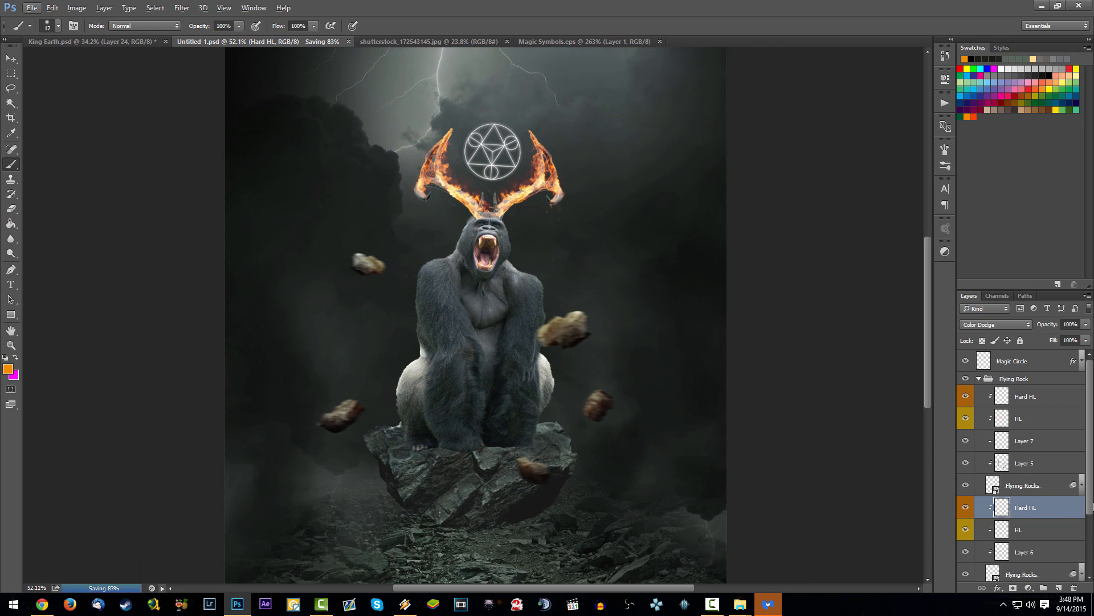
scroll(980, 399, "down", 3)
scroll(980, 399, "up", 3)
left_click(979, 379, "alt")
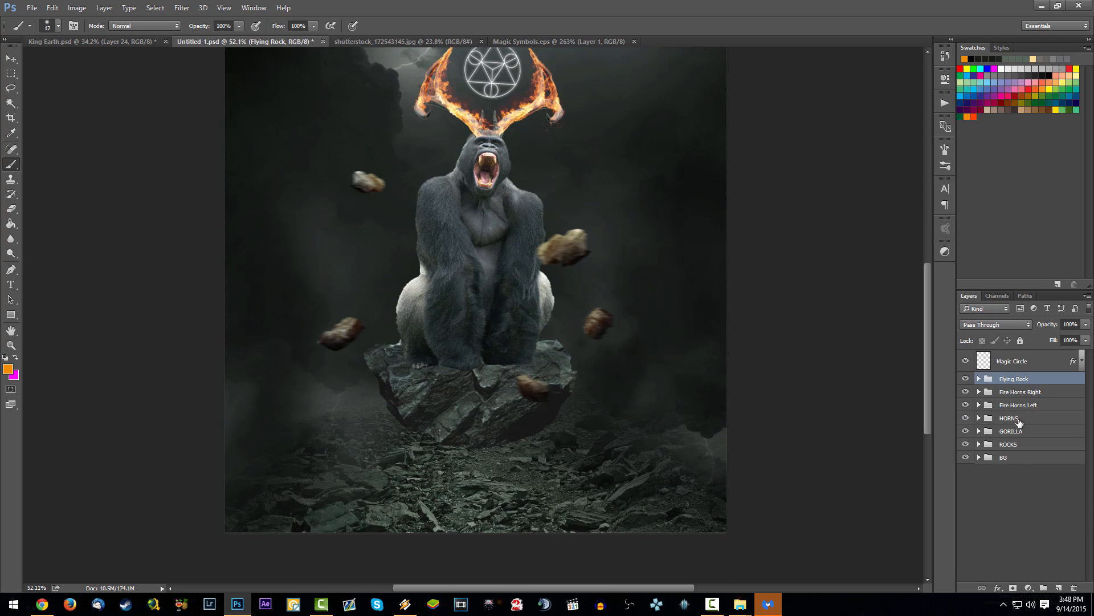
left_click(965, 444)
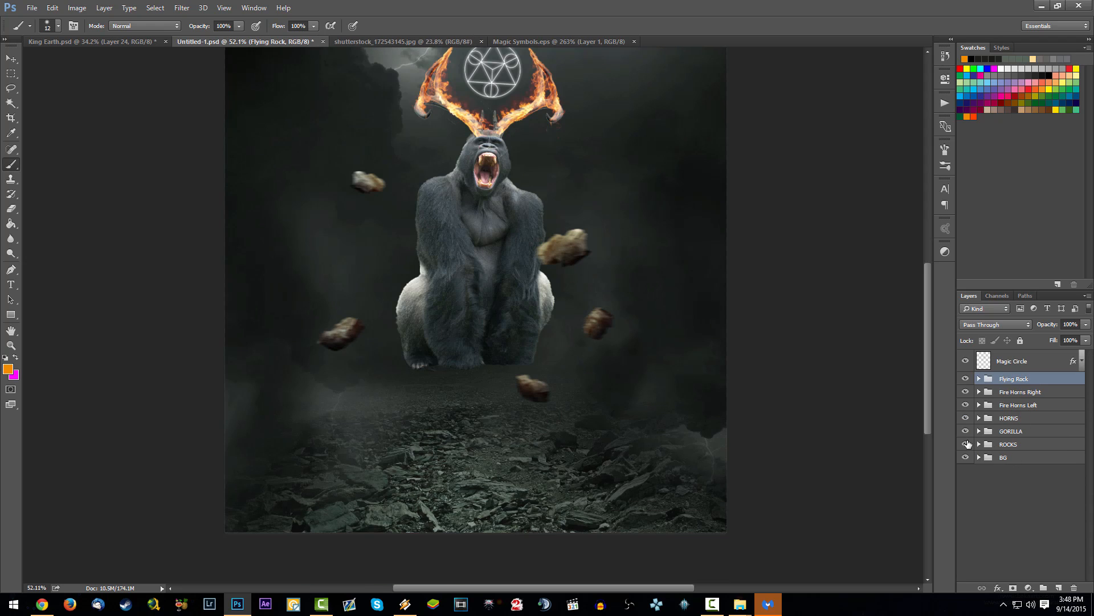
left_click(965, 444)
left_click(1000, 444)
left_click(978, 444)
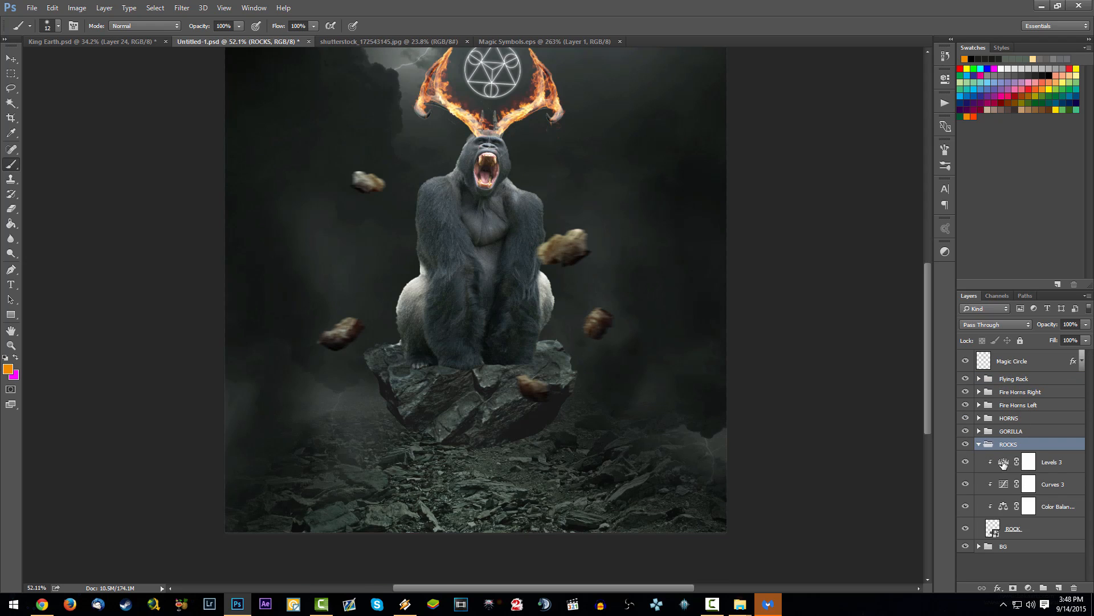
Step: Add a new clipped layer above Levels 3 in the ROCKS group and give it a yellow color label
left_click(1051, 504)
key("ctrl+shift+alt+n")
left_click_drag(1052, 503, 1050, 460)
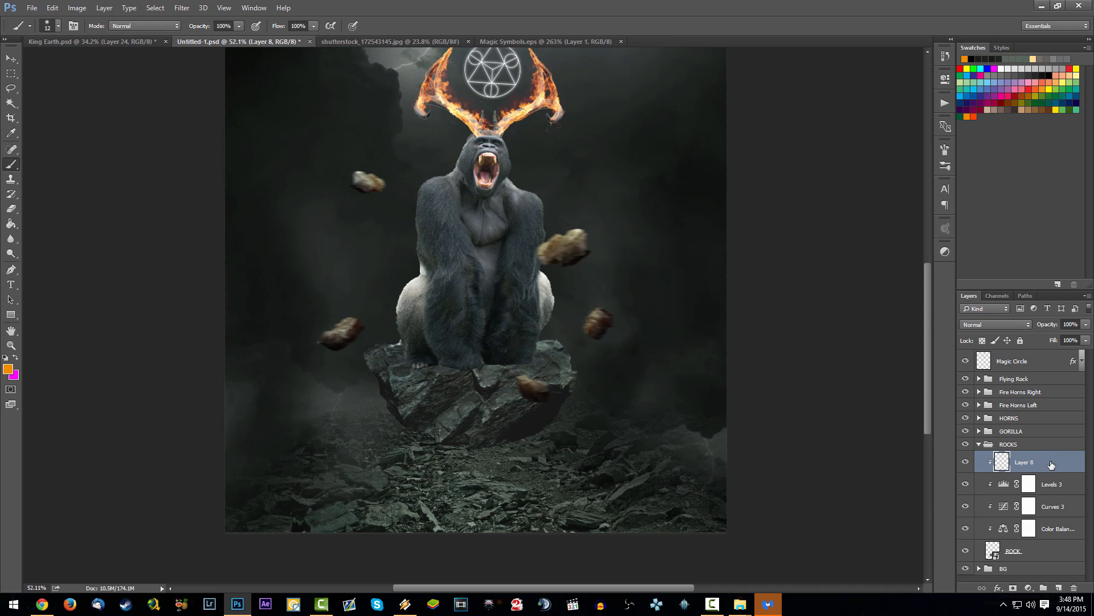
right_click(1058, 457)
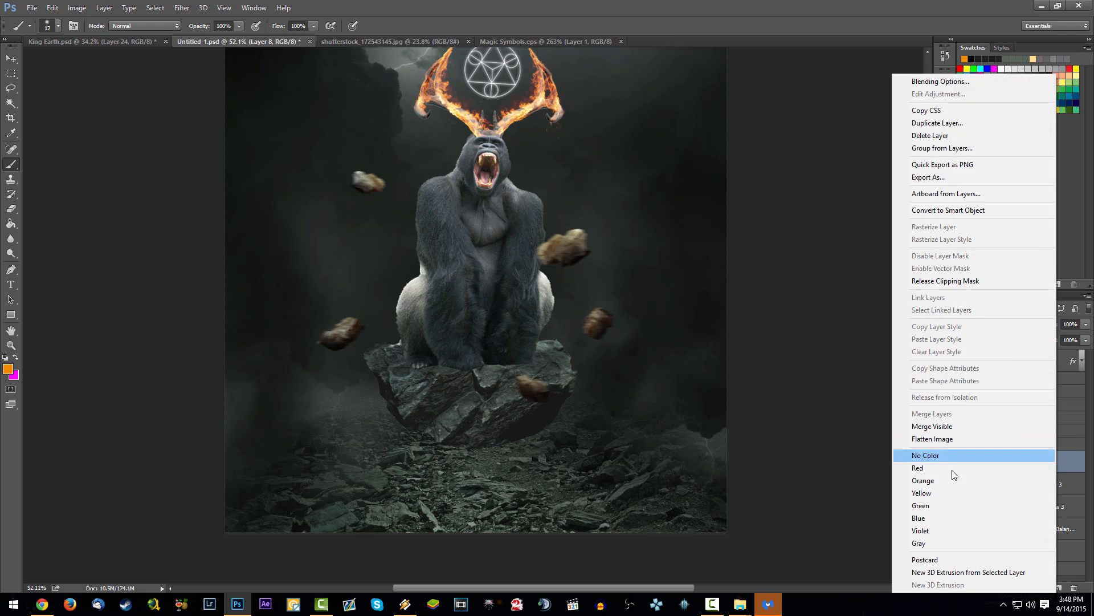
left_click(951, 493)
left_click(1045, 486)
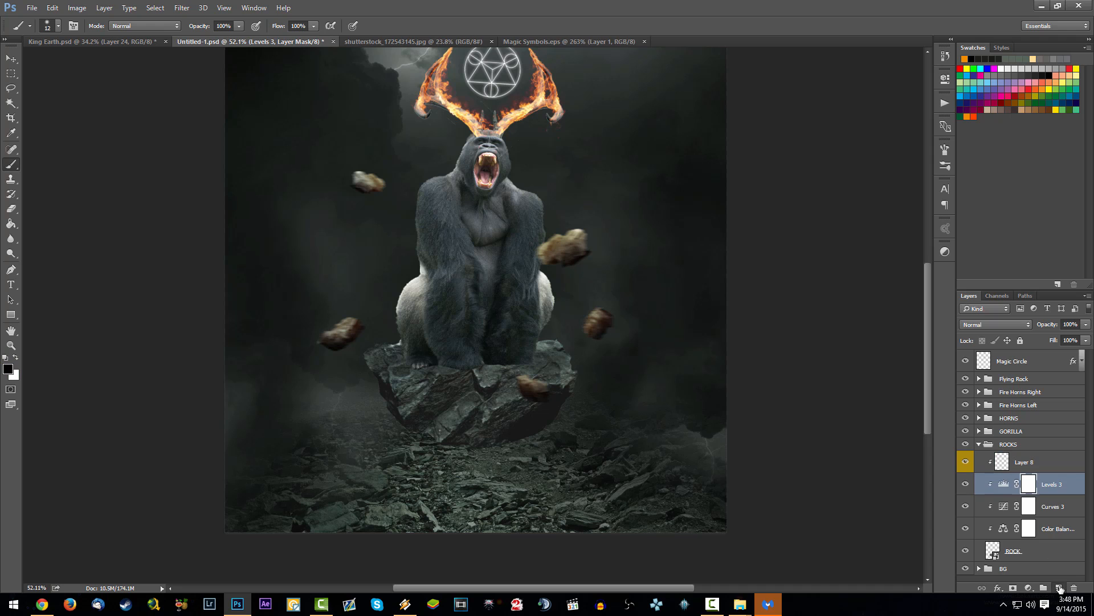
key("ctrl+shift+alt+n")
right_click(1044, 465)
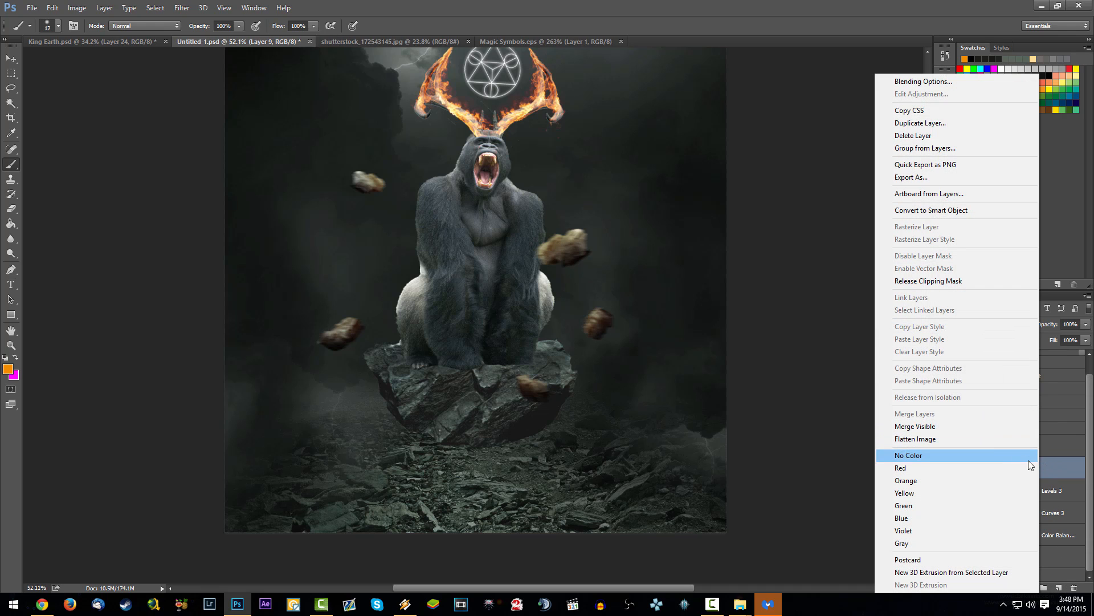
left_click(1048, 457)
key("ctrl+z")
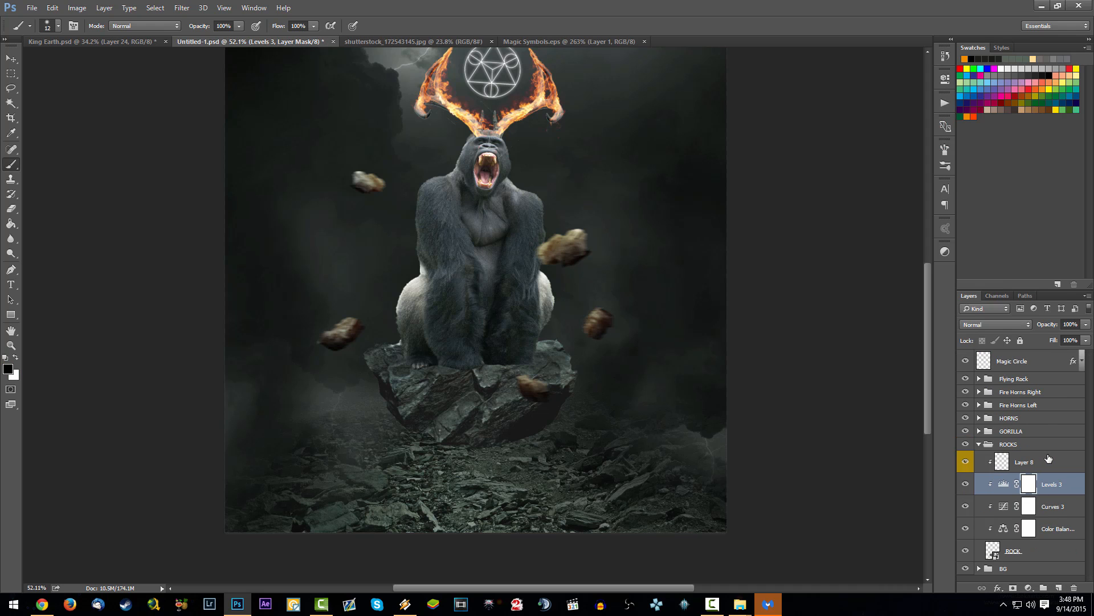
Step: Rename the yellow-labelled layer in the ROCKS group as HL and save the document
left_click(1057, 461)
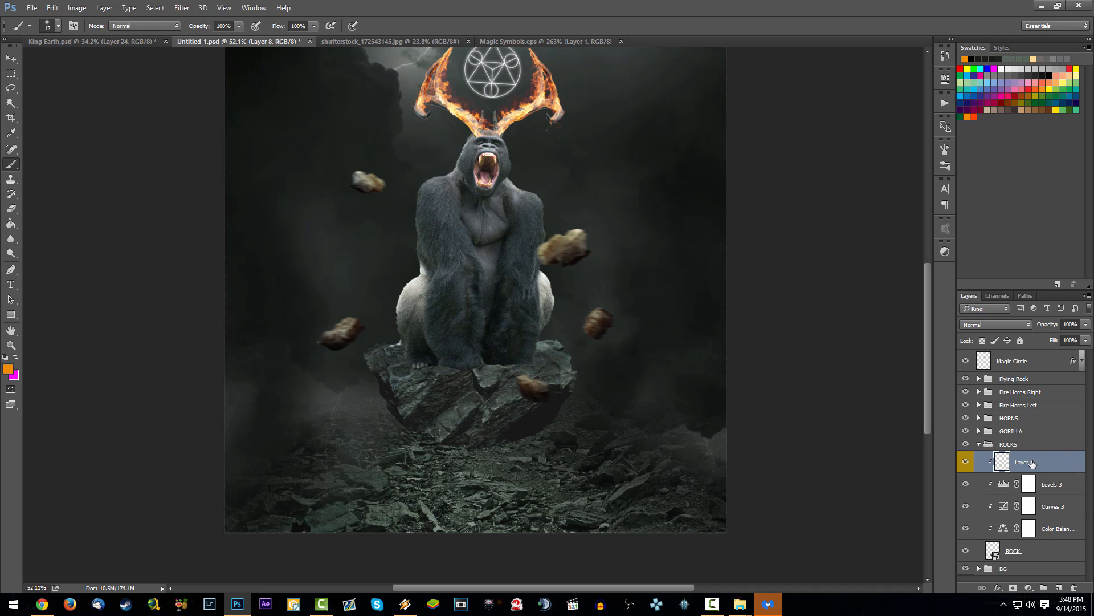
double_click(1033, 463)
type("HL")
key("Return")
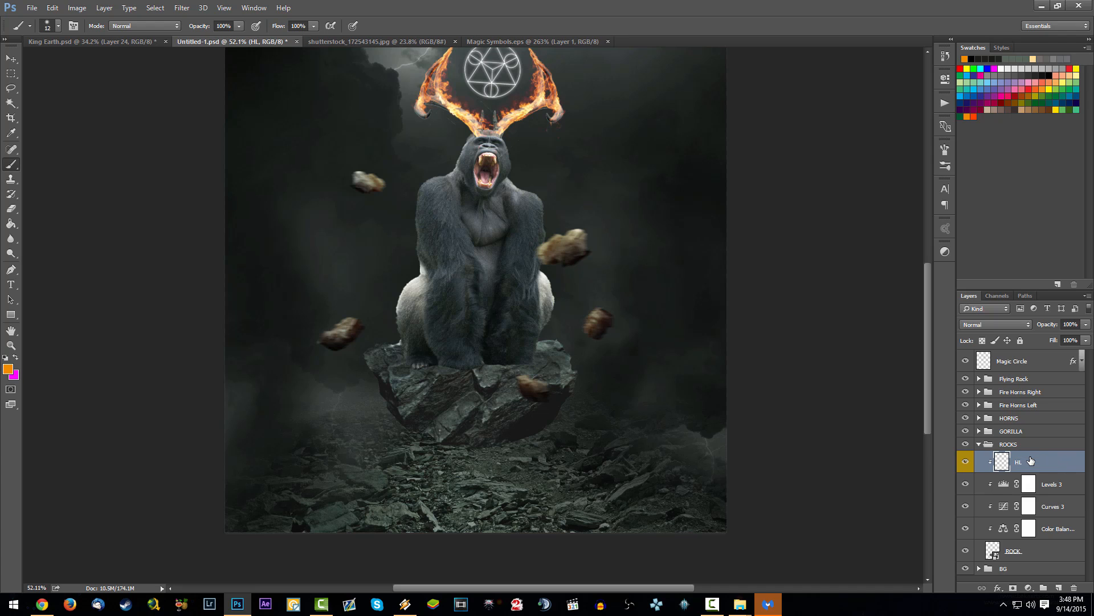
key("ctrl+s")
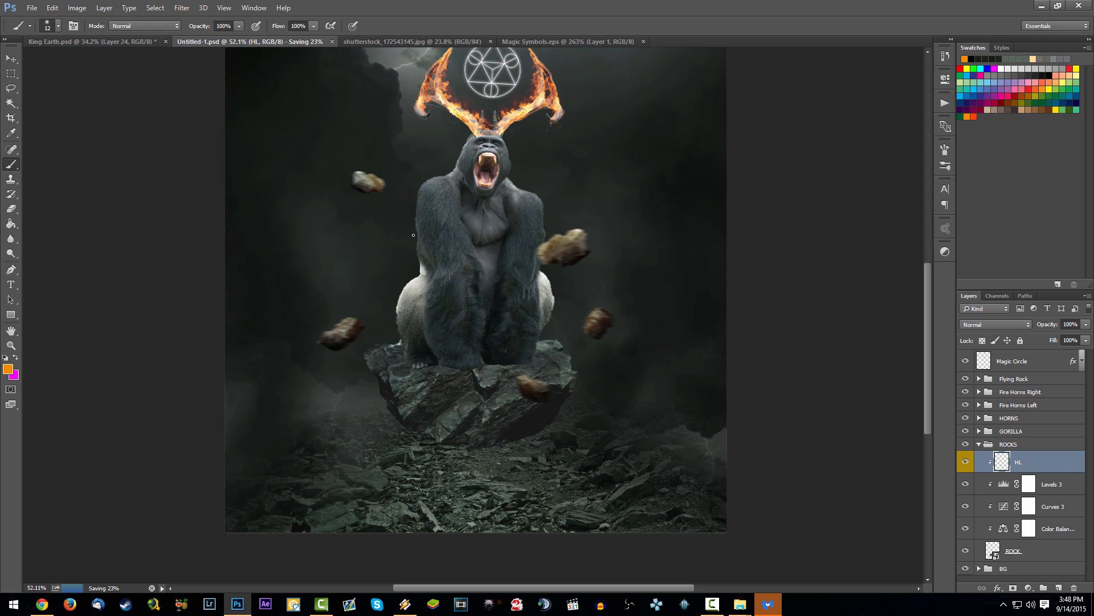
Step: Enlarge the soft round brush to 126 px at 0% hardness
right_click(467, 142)
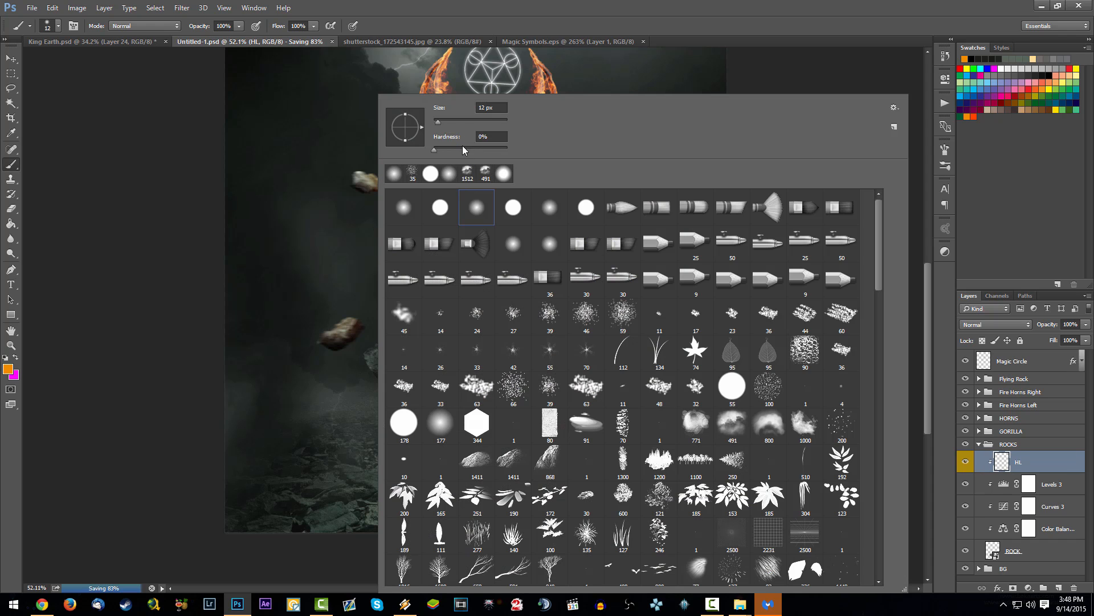
left_click_drag(448, 125, 444, 122)
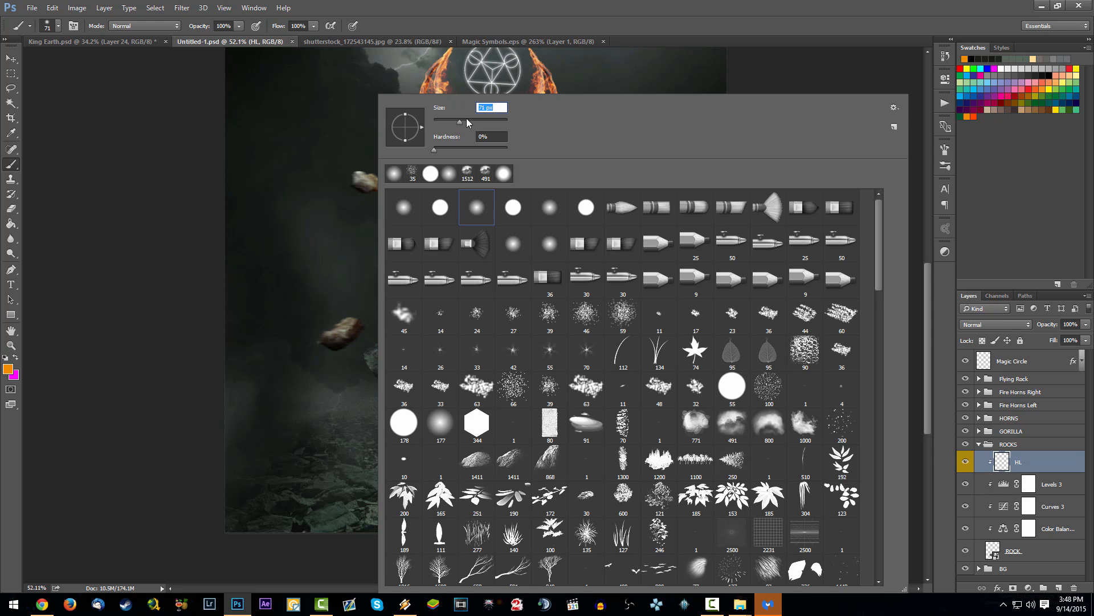
left_click_drag(463, 124, 474, 117)
key("Return")
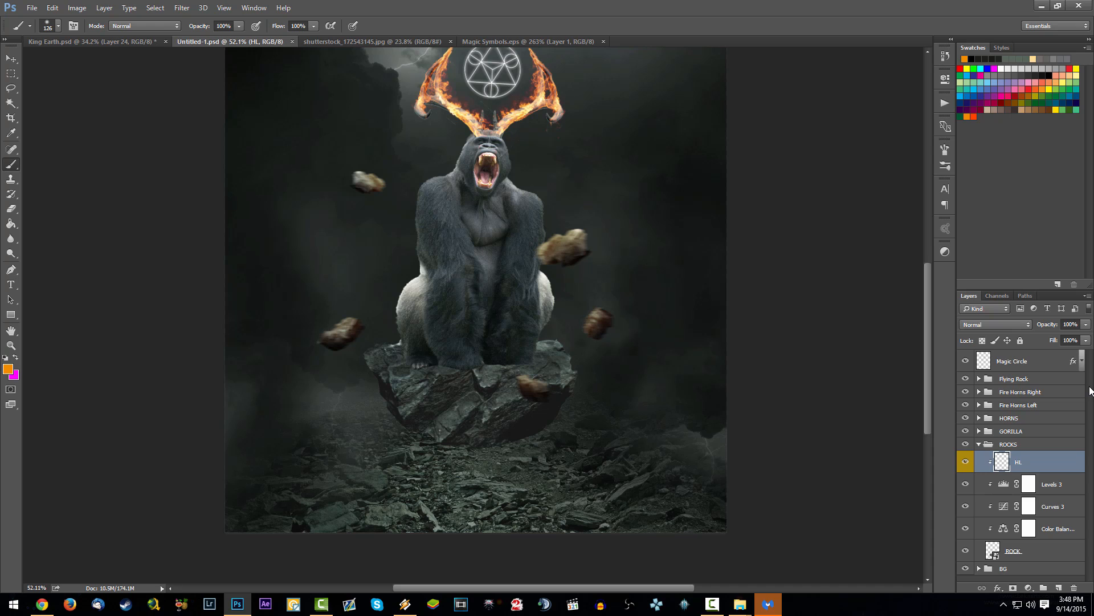
Step: Add a clipped layer between HL and Levels 3 in the ROCKS group, name it Shadows and label it gray
key("ctrl+shift+alt+n")
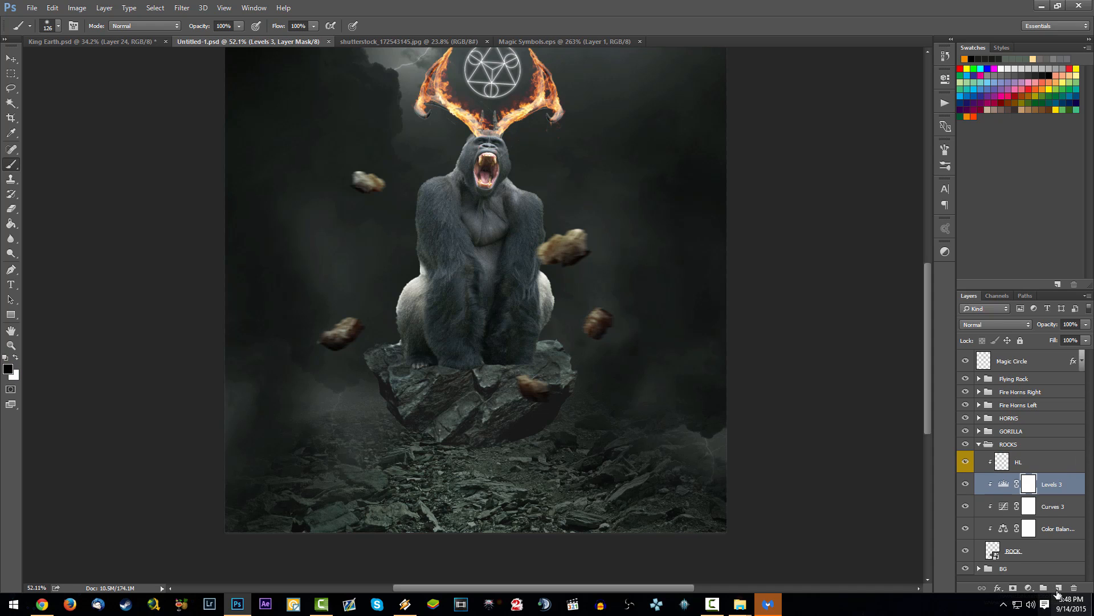
double_click(1024, 469)
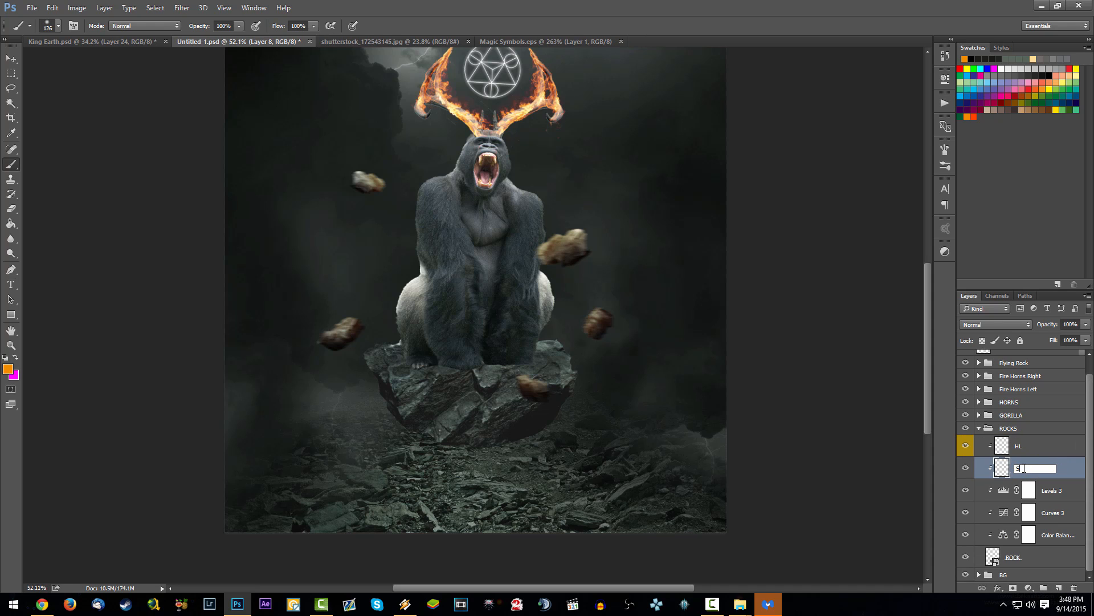
type("Shadows")
key("Return")
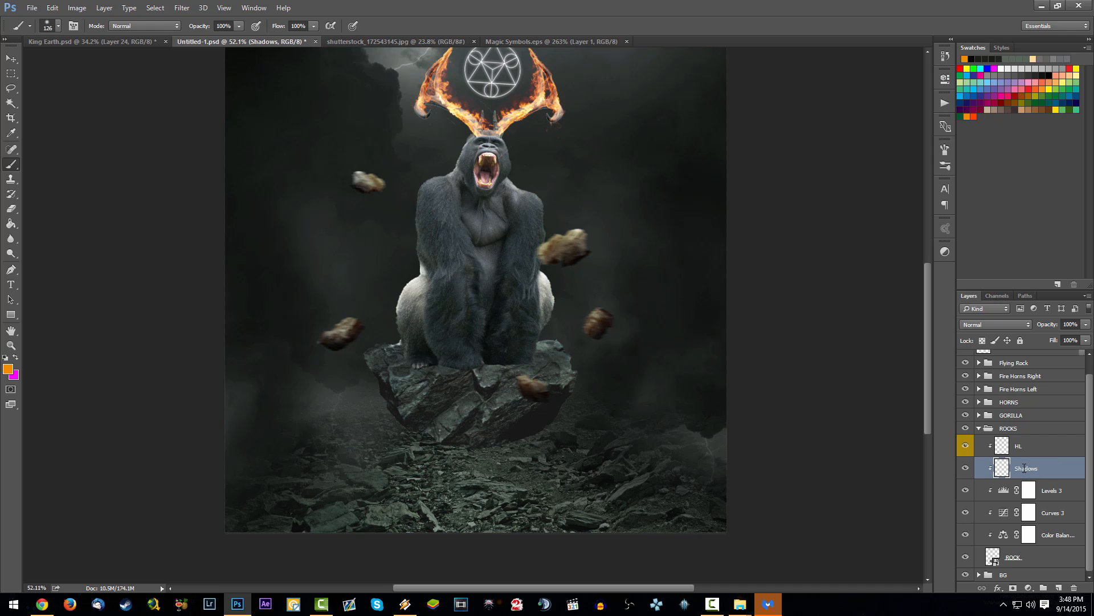
right_click(1025, 468)
left_click(930, 541)
Step: Paint black shadows over the rock platform's underside on the Shadows layer with a 266 px soft brush at 40% opacity and save the document
key("x")
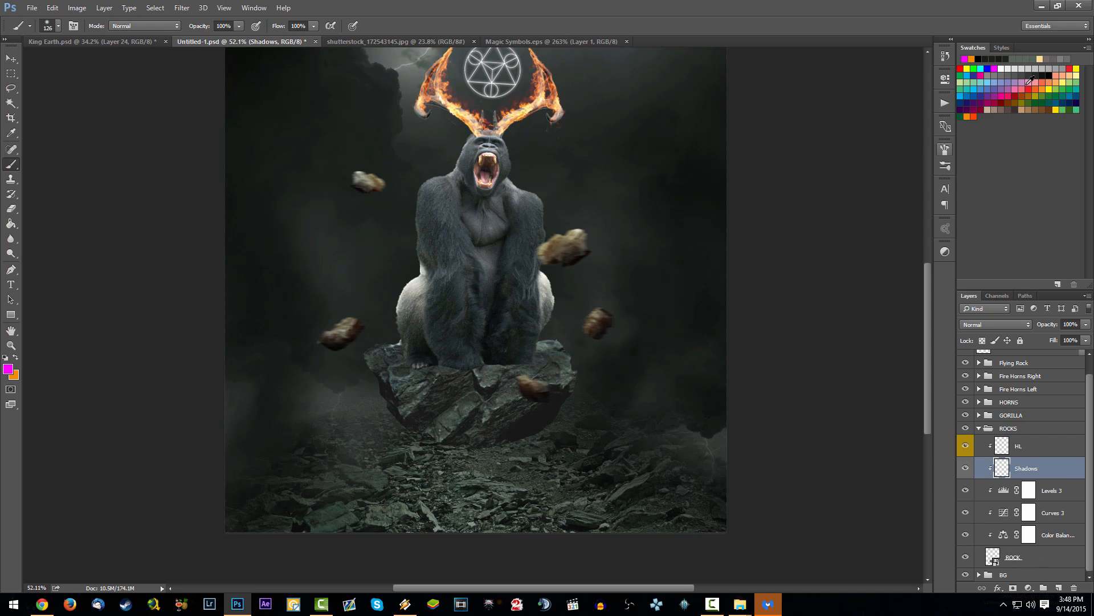
left_click(1051, 75)
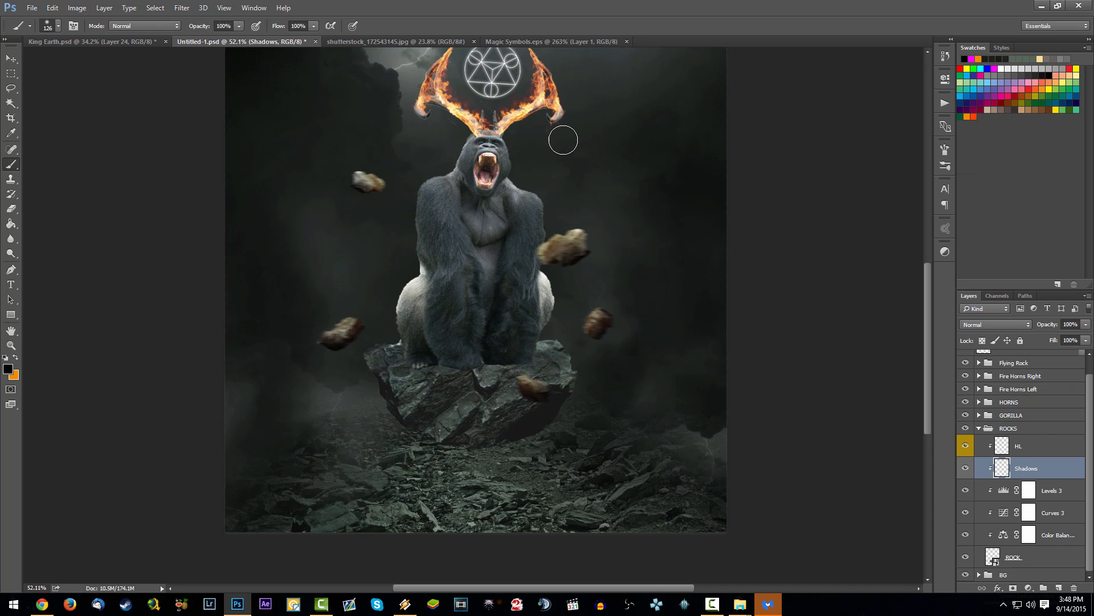
key("4")
right_click(402, 340)
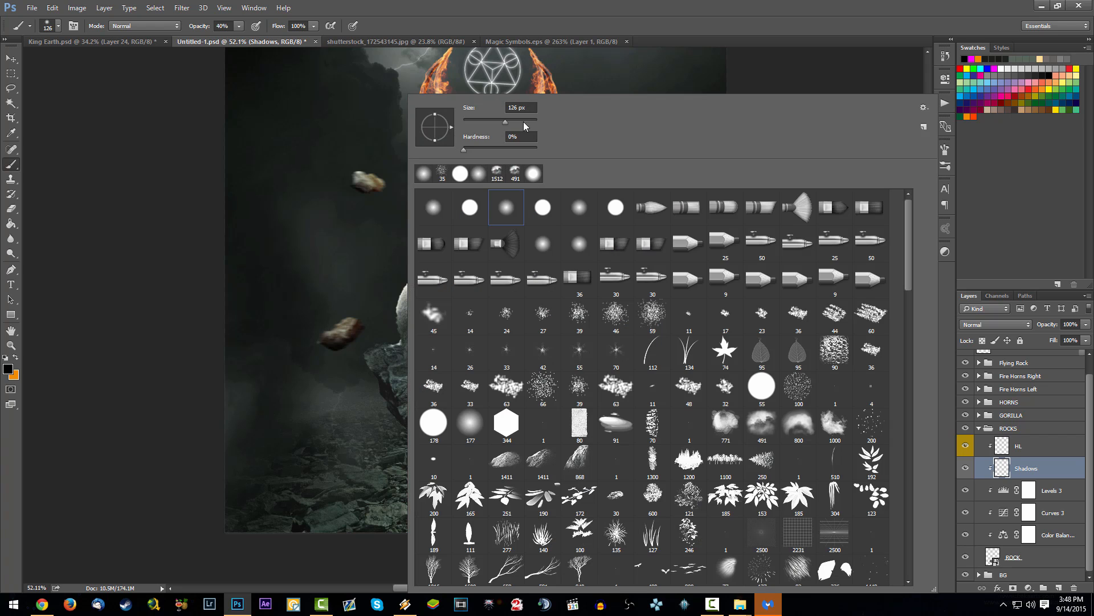
left_click_drag(516, 125, 521, 126)
mouse_move(376, 378)
left_mouse_down()
mouse_move(461, 445)
mouse_move(501, 449)
mouse_move(555, 404)
mouse_move(429, 429)
mouse_move(446, 453)
mouse_move(412, 442)
mouse_move(459, 426)
mouse_move(447, 448)
mouse_move(430, 447)
mouse_move(533, 444)
mouse_move(377, 377)
mouse_move(405, 404)
mouse_move(383, 372)
mouse_move(382, 384)
mouse_move(580, 402)
mouse_move(578, 382)
mouse_move(480, 399)
mouse_move(505, 404)
mouse_move(441, 390)
mouse_move(482, 423)
mouse_move(402, 416)
mouse_move(580, 399)
left_mouse_up()
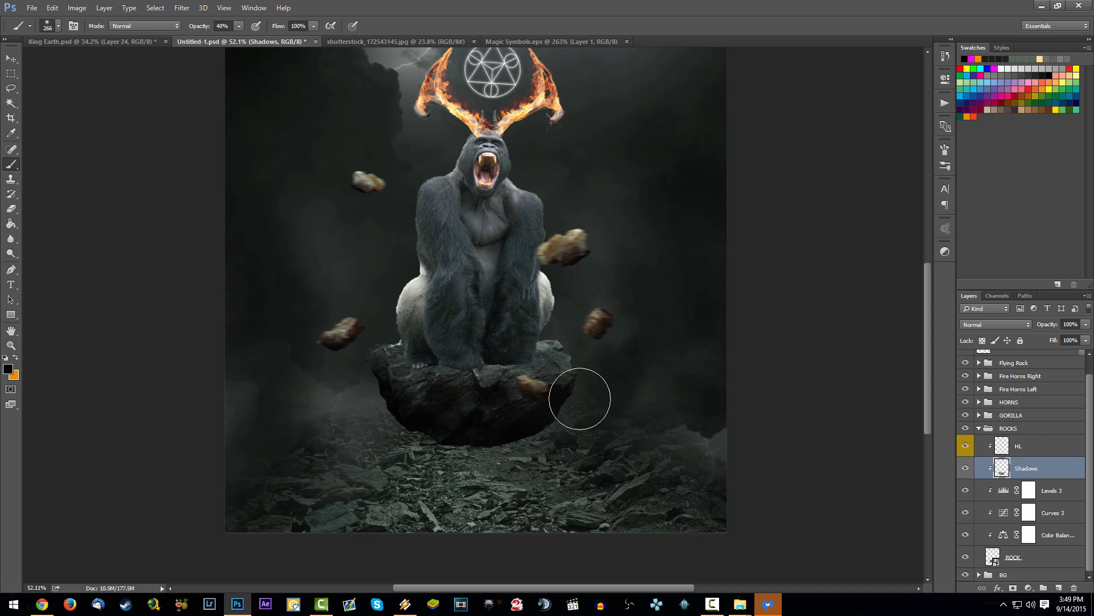
mouse_move(488, 408)
left_mouse_down()
mouse_move(432, 414)
mouse_move(578, 418)
left_mouse_up()
key("alt+space")
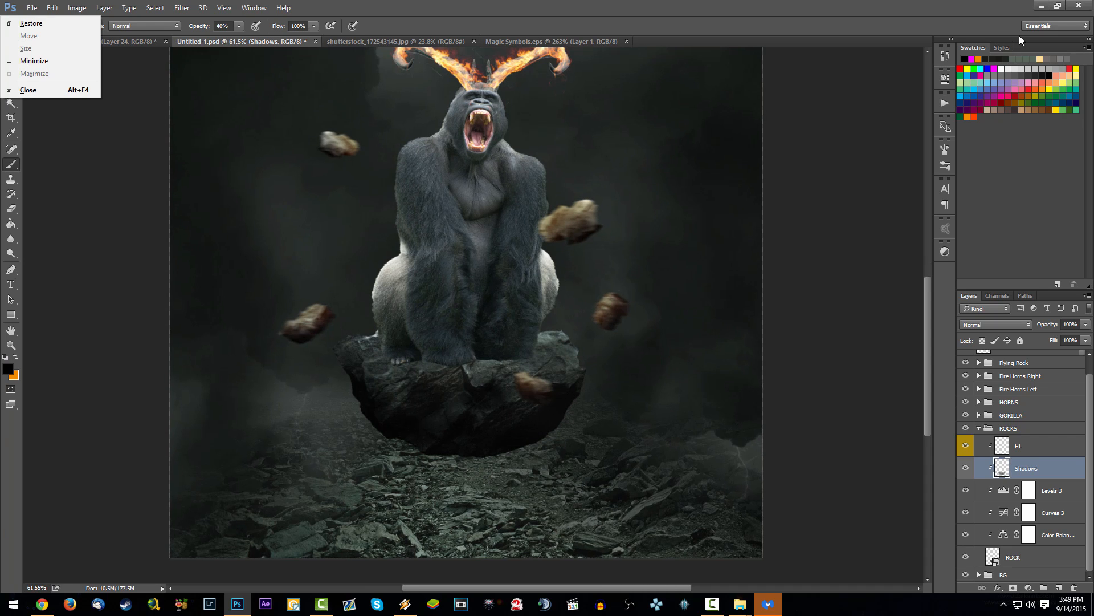
key("Escape")
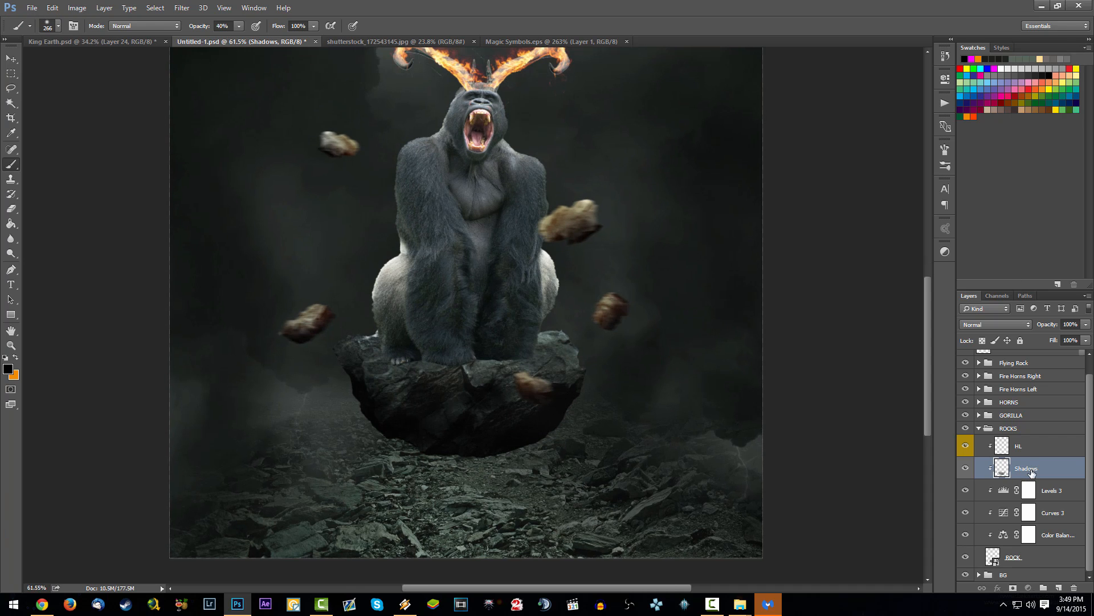
key("ctrl+s")
scroll(495, 257, "down", 3)
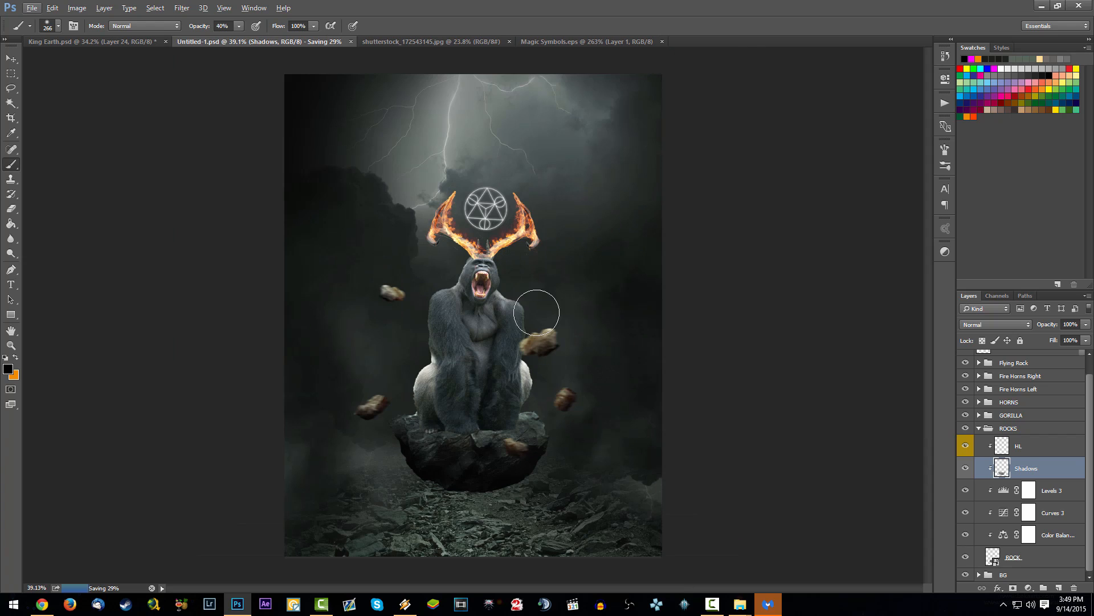
Step: Add a new clipped layer above Curves 2 in the GORILLA group
left_click(978, 428)
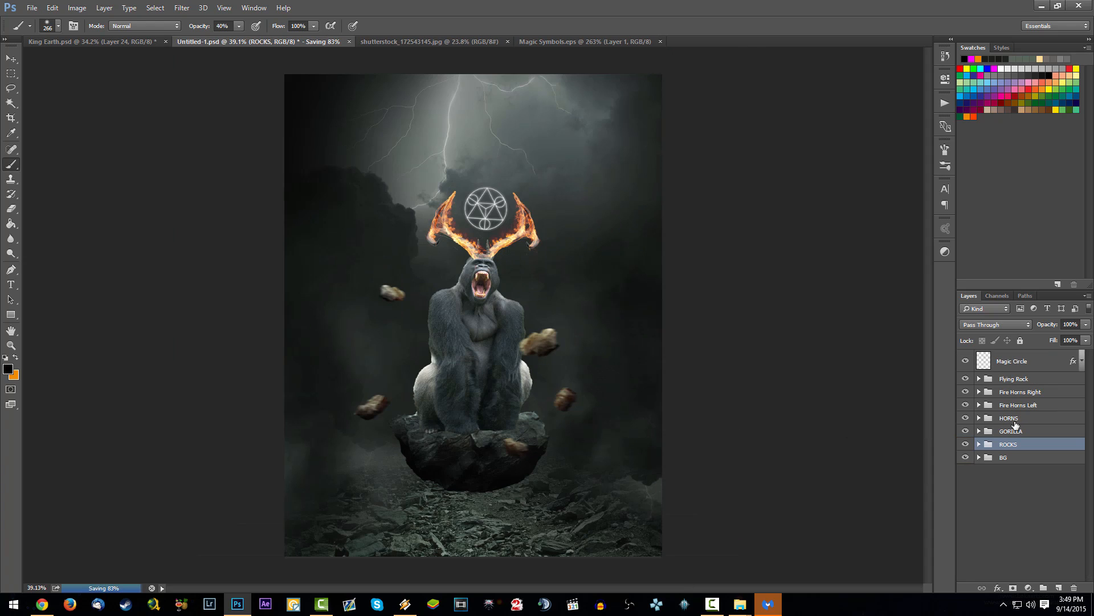
left_click(1024, 432)
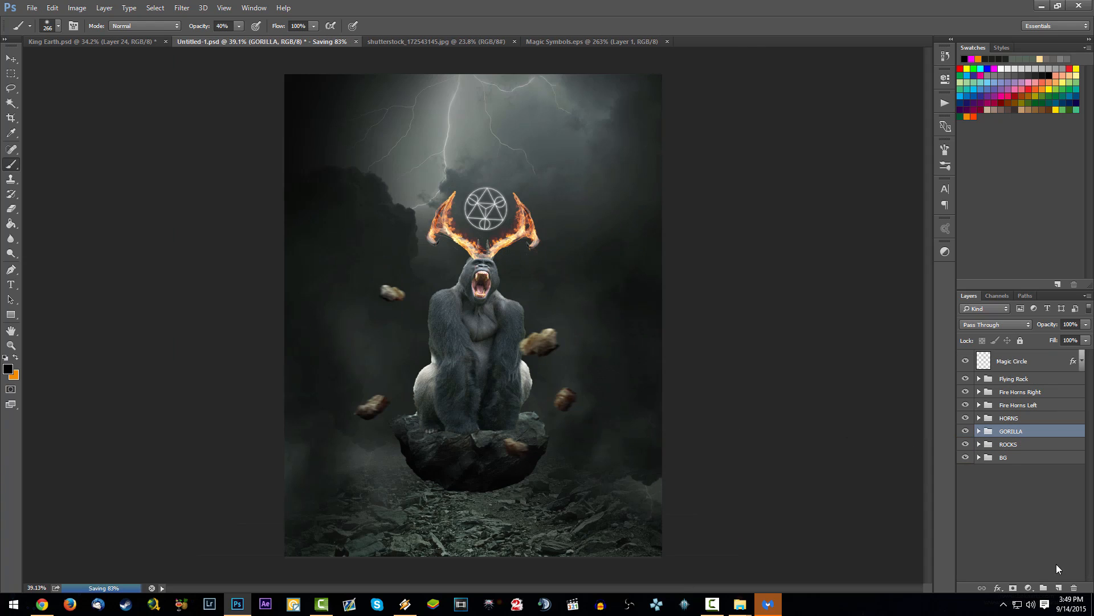
left_click(982, 421)
left_click(979, 431)
left_click(1063, 472)
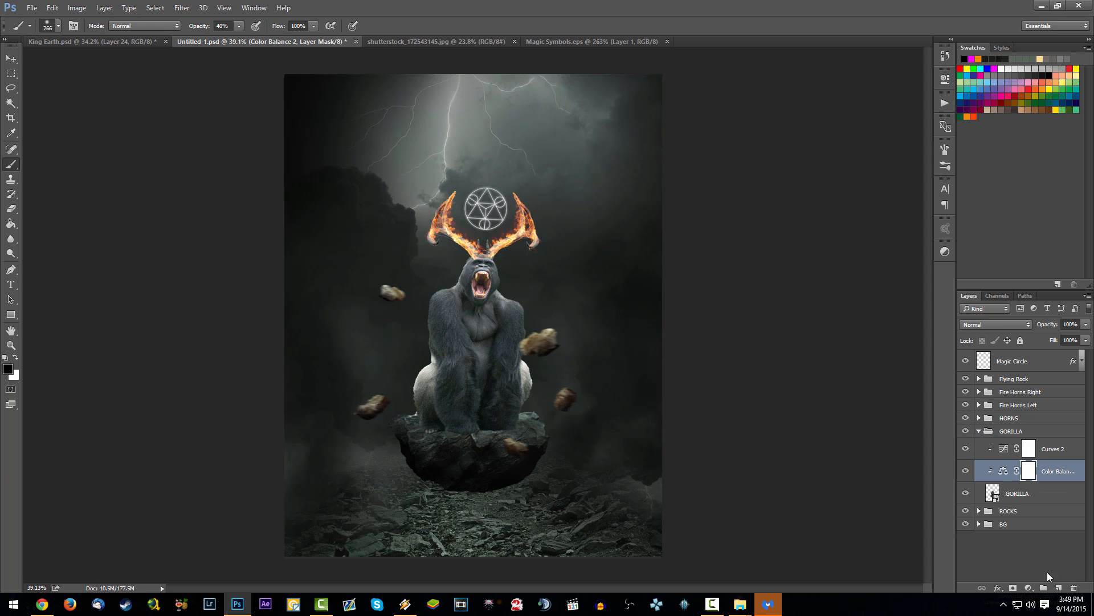
left_click(1058, 588)
left_click_drag(1052, 456, 1030, 451)
right_click(1031, 451)
key("Escape")
Step: Name the new layer in the GORILLA group Shadows, give it a gray color label and save the document
double_click(1029, 449)
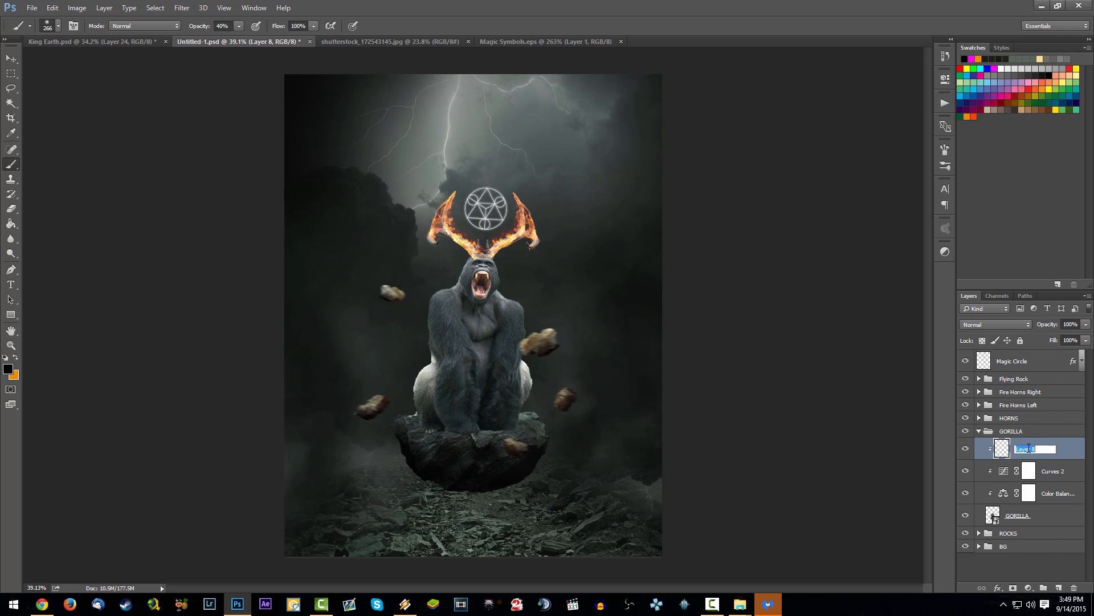
type("Shadows")
key("Return")
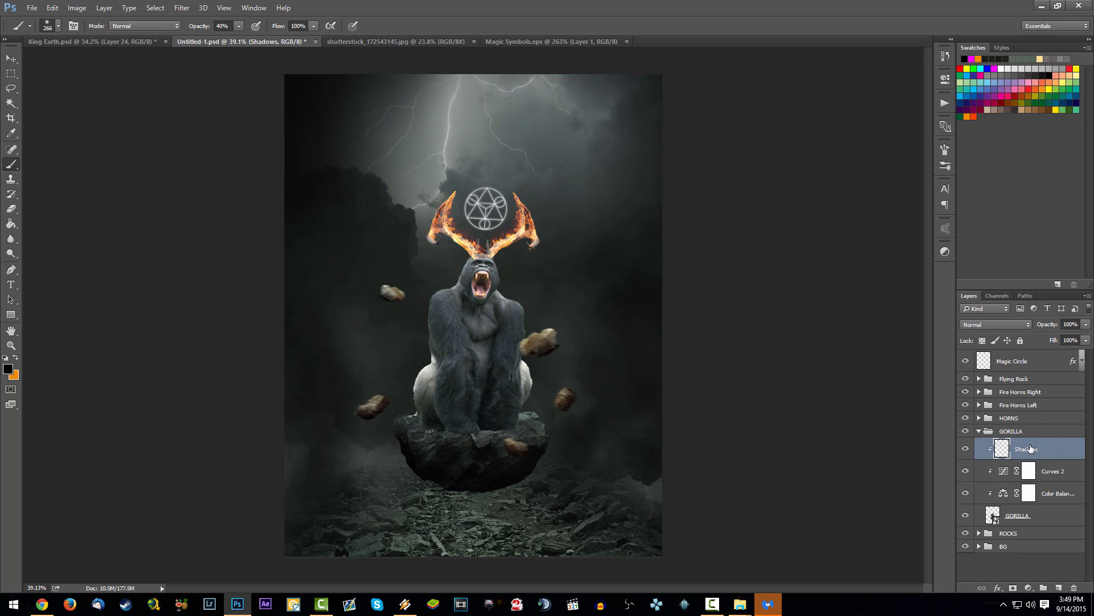
right_click(1031, 449)
left_click(946, 544)
key("ctrl+s")
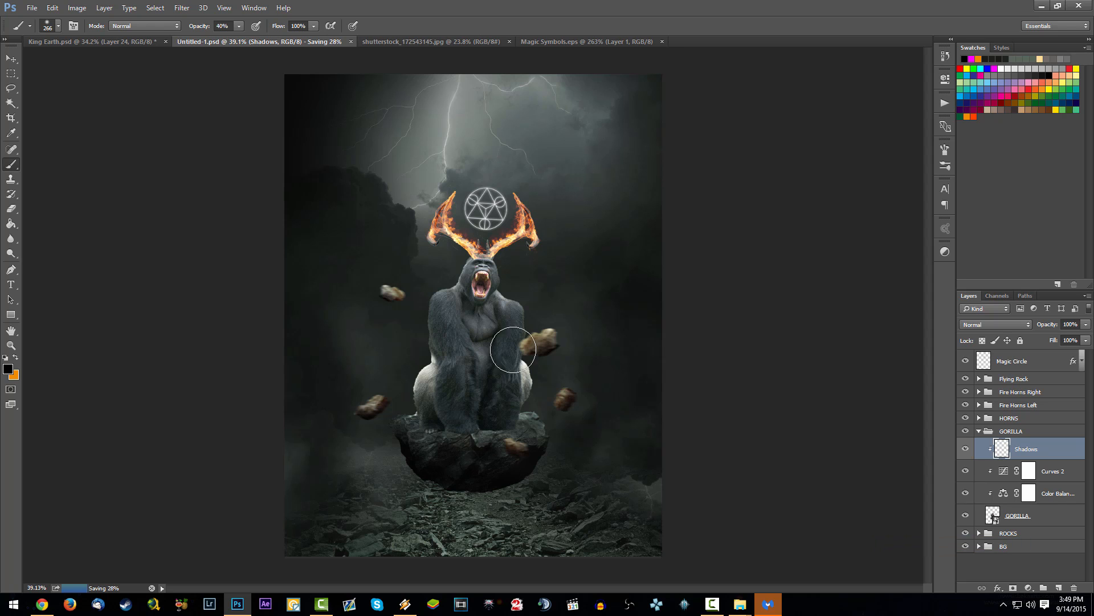
Step: Paint black shadows over the gorilla's chest, arms, haunches and legs at 30% brush opacity, and fine-tune the layer's opacity
scroll(561, 356, "up", 1)
scroll(560, 370, "down", 1)
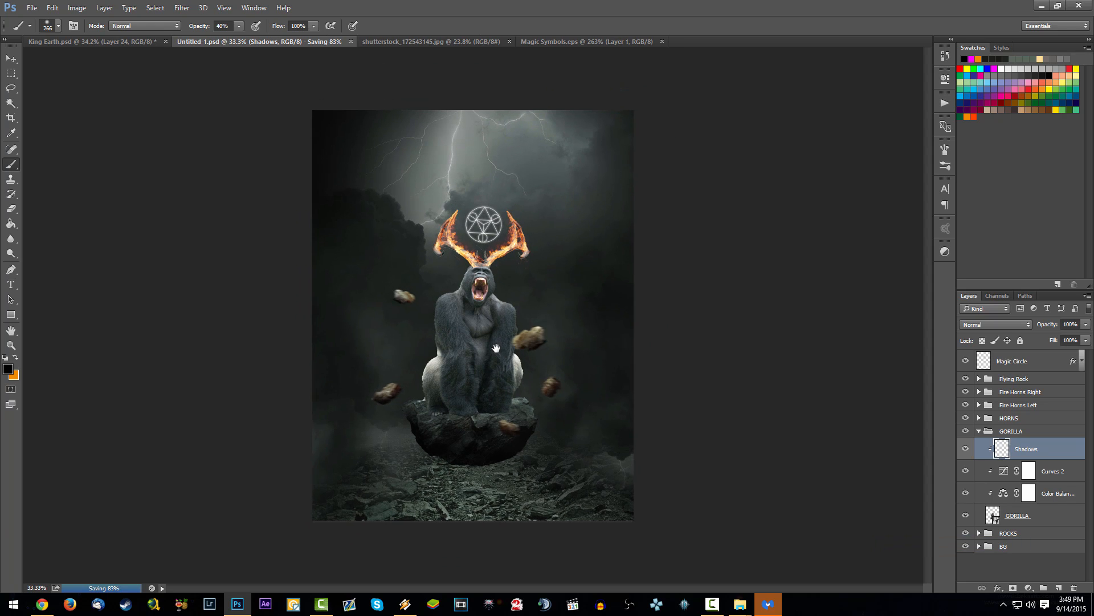
key("3")
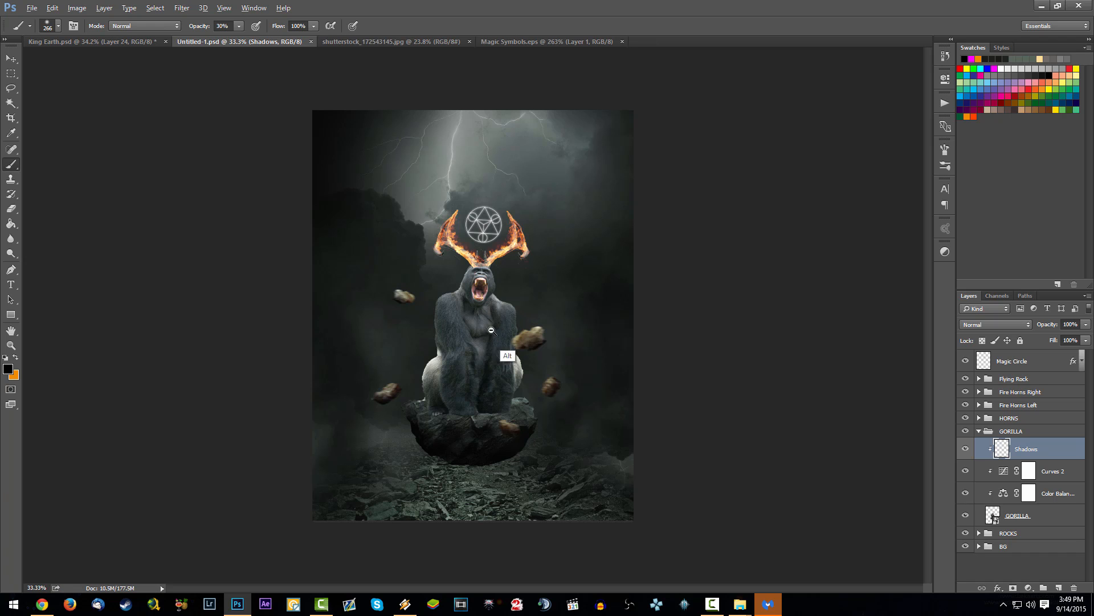
scroll(472, 316, "up", 5)
mouse_move(473, 319)
left_mouse_down()
mouse_move(488, 361)
mouse_move(479, 422)
mouse_move(482, 314)
mouse_move(471, 313)
mouse_move(485, 342)
mouse_move(481, 303)
mouse_move(477, 352)
left_mouse_up()
mouse_move(420, 423)
left_mouse_down()
mouse_move(415, 449)
mouse_move(416, 372)
mouse_move(393, 418)
left_mouse_up()
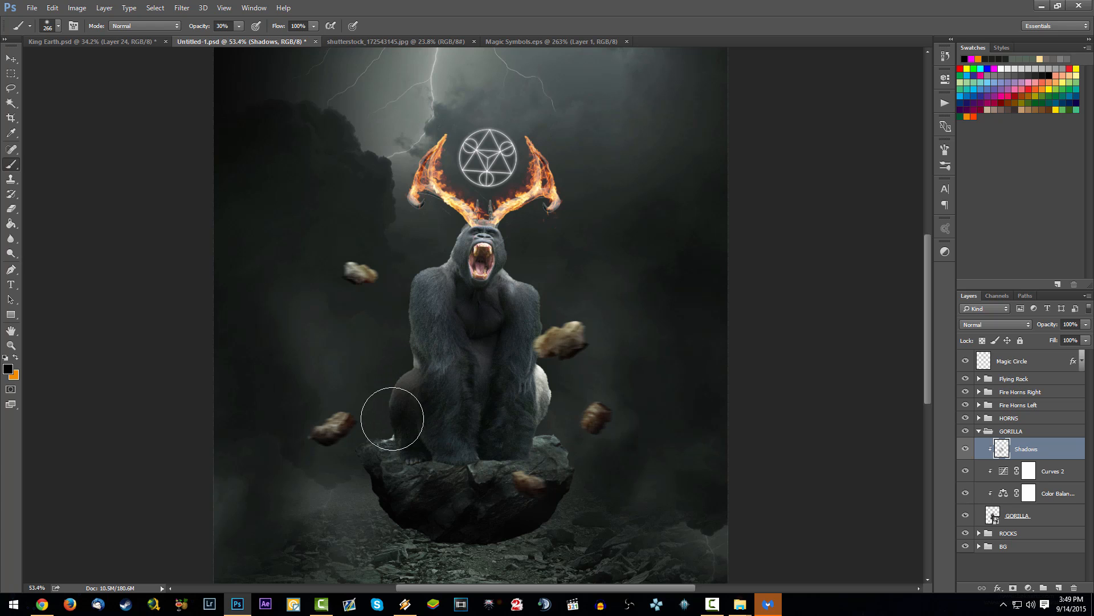
mouse_move(552, 400)
left_mouse_down()
mouse_move(539, 368)
mouse_move(546, 419)
mouse_move(541, 402)
mouse_move(545, 415)
mouse_move(545, 405)
mouse_move(513, 447)
mouse_move(505, 387)
mouse_move(485, 403)
mouse_move(453, 399)
mouse_move(454, 431)
mouse_move(434, 434)
mouse_move(452, 338)
mouse_move(458, 381)
mouse_move(473, 386)
mouse_move(499, 340)
mouse_move(459, 430)
mouse_move(473, 454)
mouse_move(493, 451)
mouse_move(402, 451)
mouse_move(418, 453)
mouse_move(400, 389)
mouse_move(387, 402)
mouse_move(551, 379)
mouse_move(539, 431)
mouse_move(443, 358)
mouse_move(565, 400)
mouse_move(560, 381)
mouse_move(540, 451)
mouse_move(459, 446)
mouse_move(482, 423)
mouse_move(484, 454)
mouse_move(495, 351)
mouse_move(492, 367)
mouse_move(417, 358)
mouse_move(421, 342)
mouse_move(451, 367)
mouse_move(539, 354)
left_mouse_up()
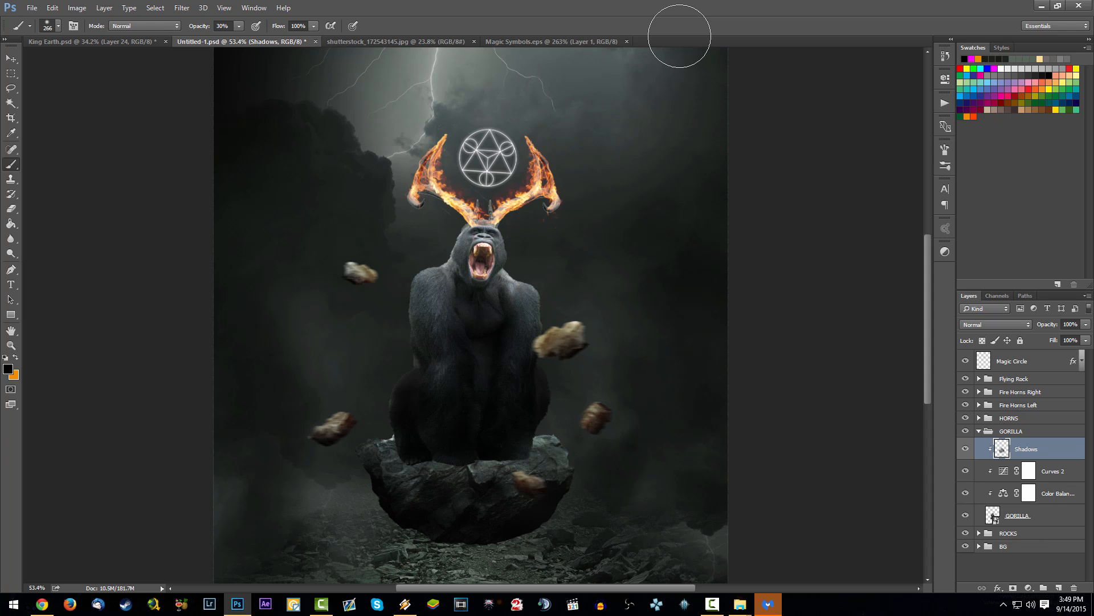
scroll(483, 351, "down", 9)
scroll(474, 352, "up", 10)
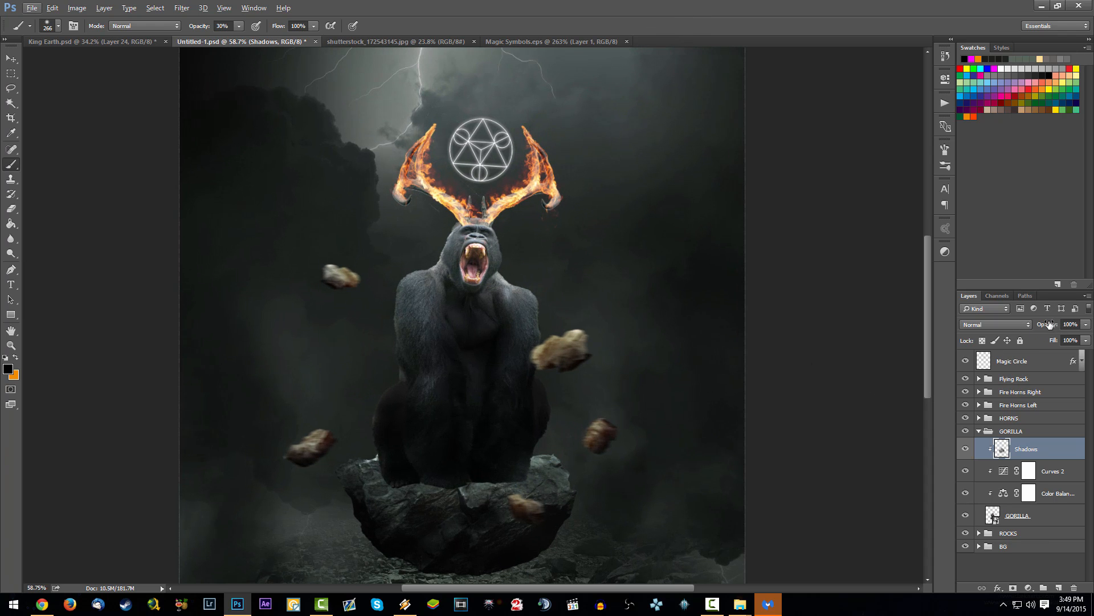
left_click_drag(1049, 325, 1048, 324)
Step: Make the Shadows layer in the ROCKS group active and save the document
left_click(979, 431)
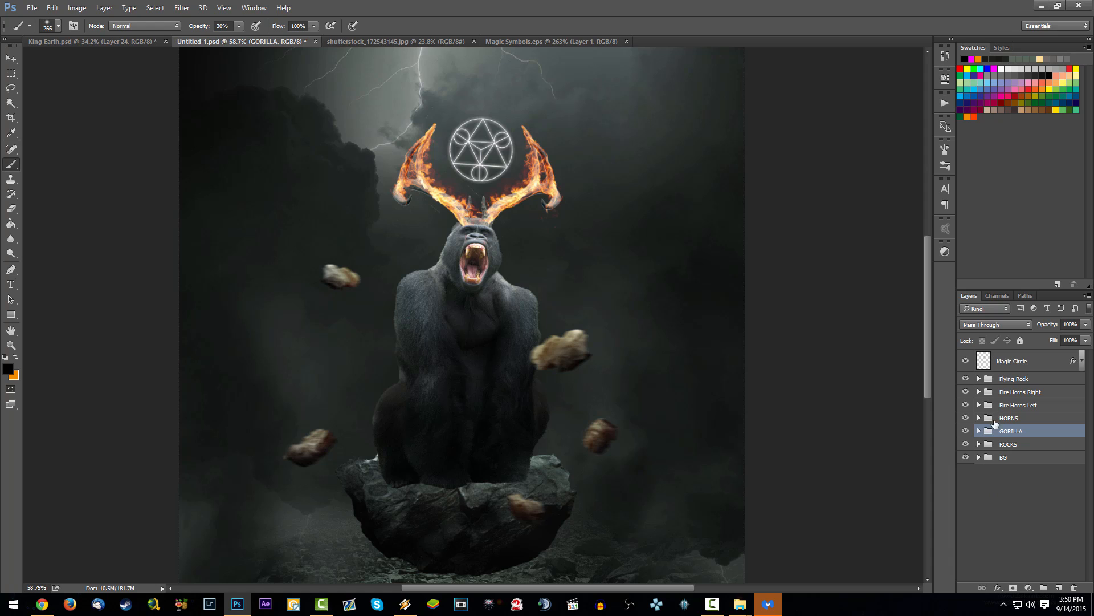
left_click(980, 444)
scroll(1061, 556, "down", 1)
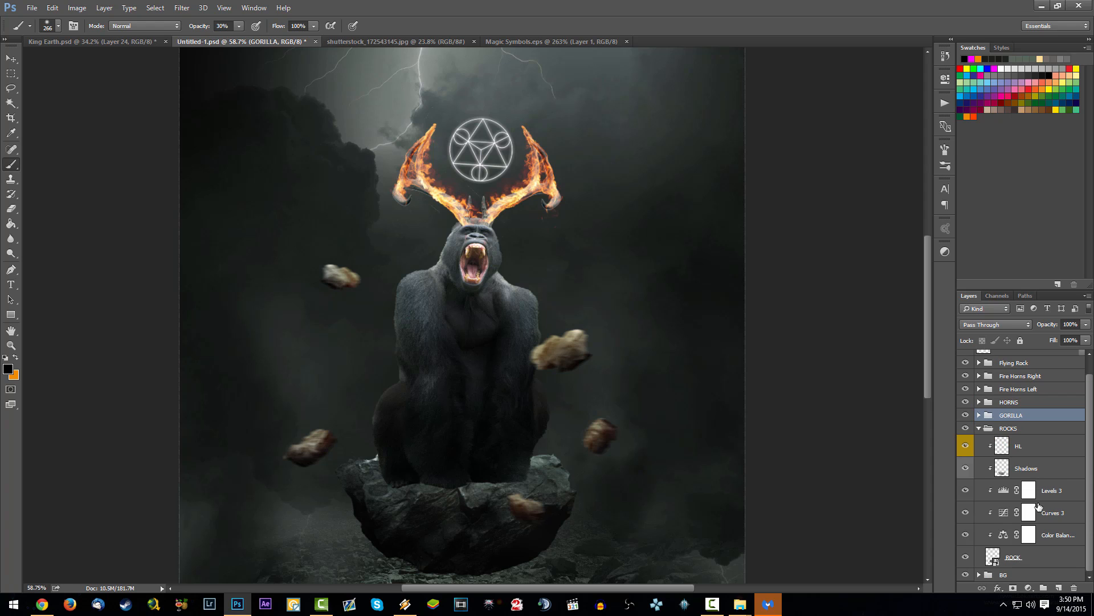
left_click(1057, 466)
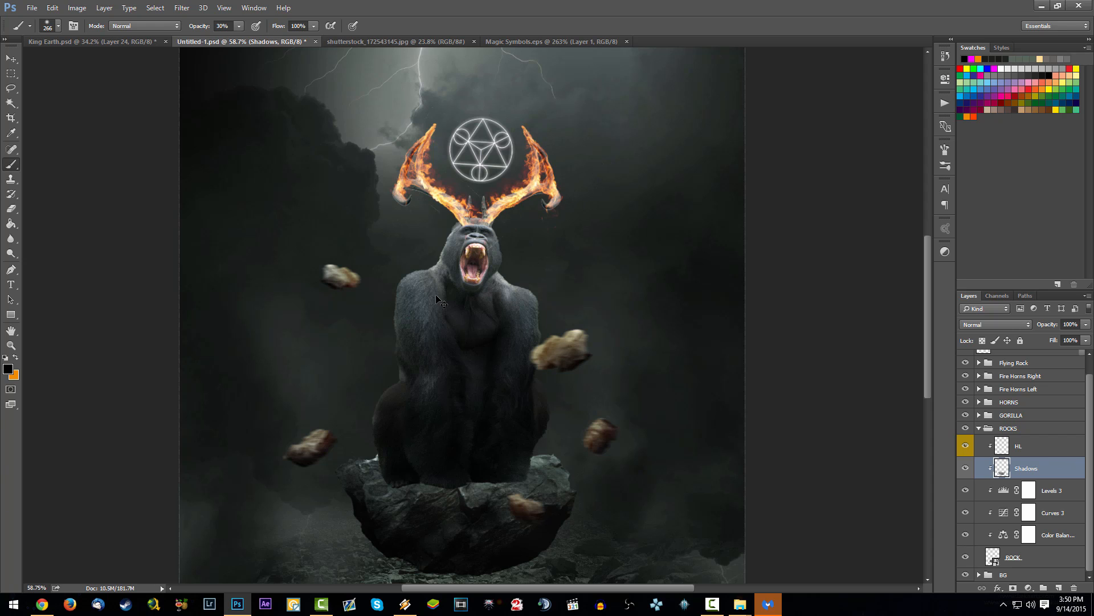
key("ctrl+s")
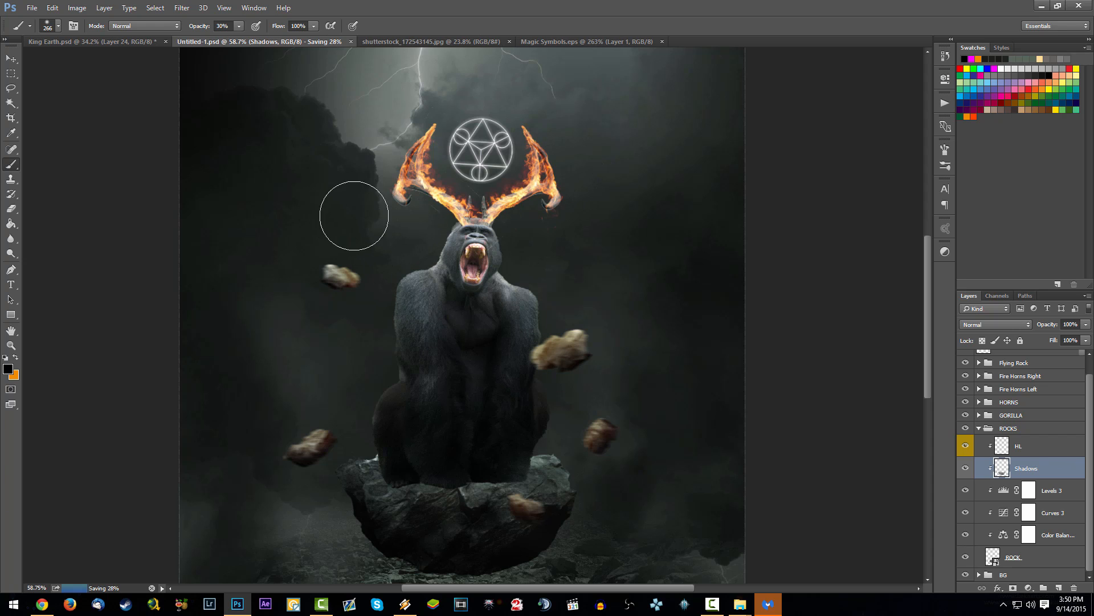
Step: Paint contact shadows on the rock around the gorilla's feet with a 66 px brush at 30% opacity and save the document
right_click(435, 268)
type("66")
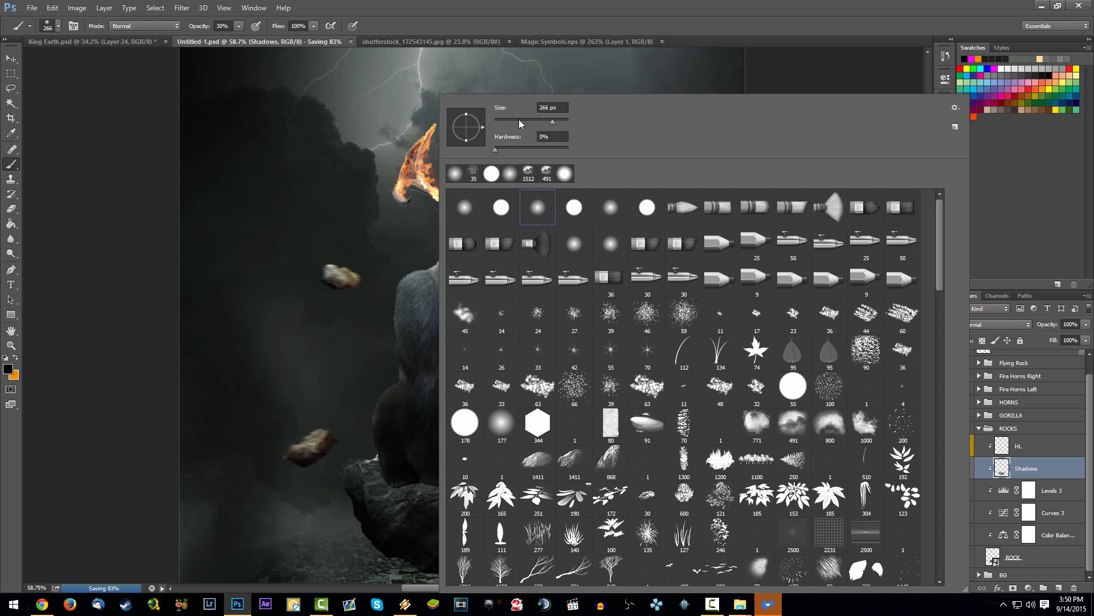
key("Return")
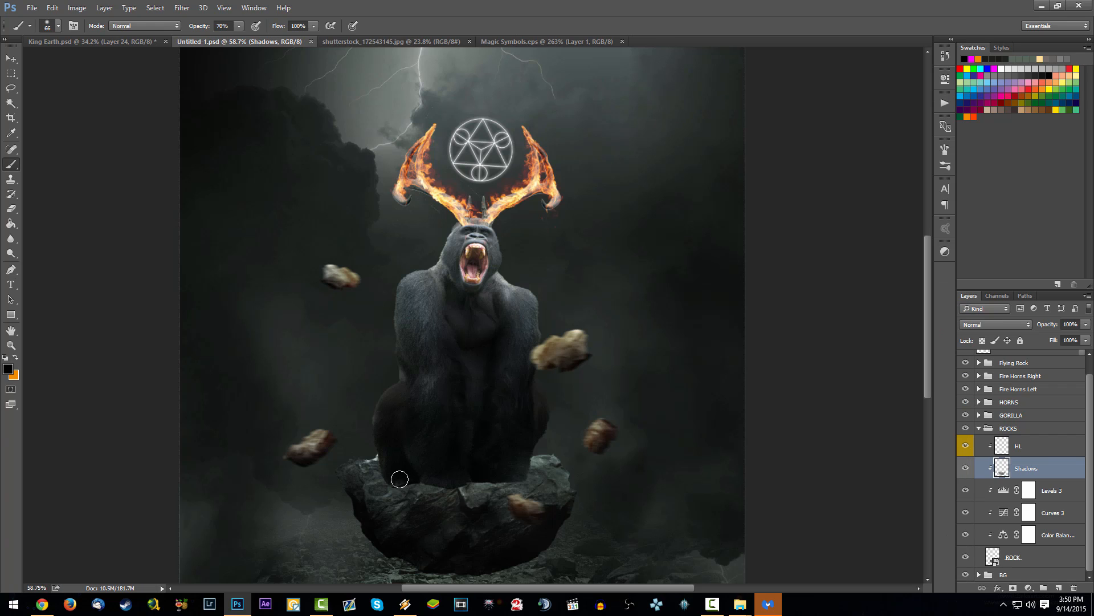
left_click_drag(406, 483, 511, 479)
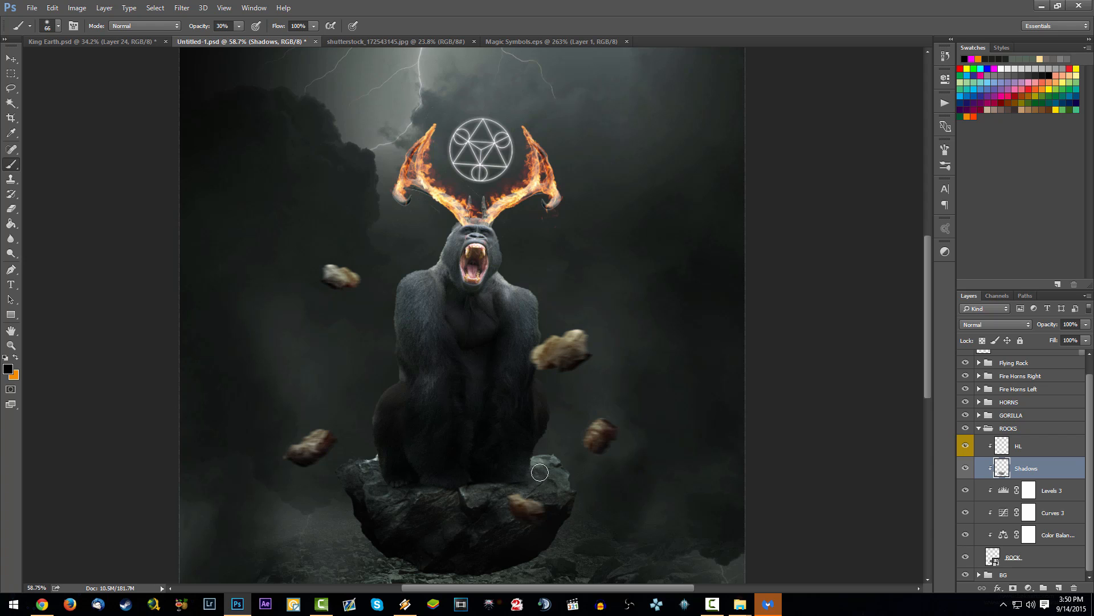
scroll(540, 472, "down", 4)
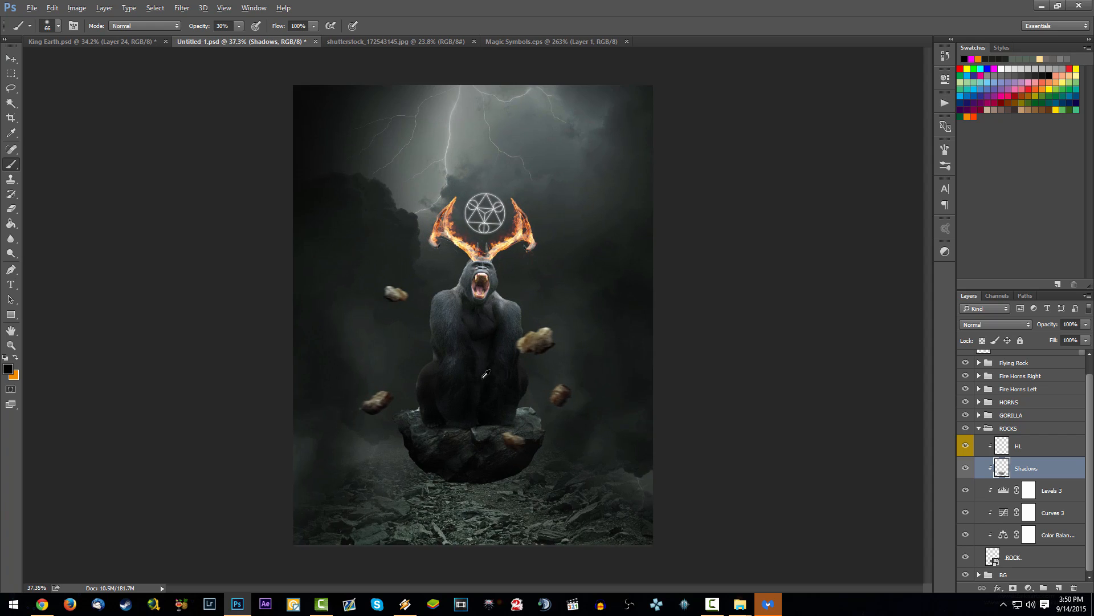
key("ctrl+s")
scroll(504, 368, "up", 1)
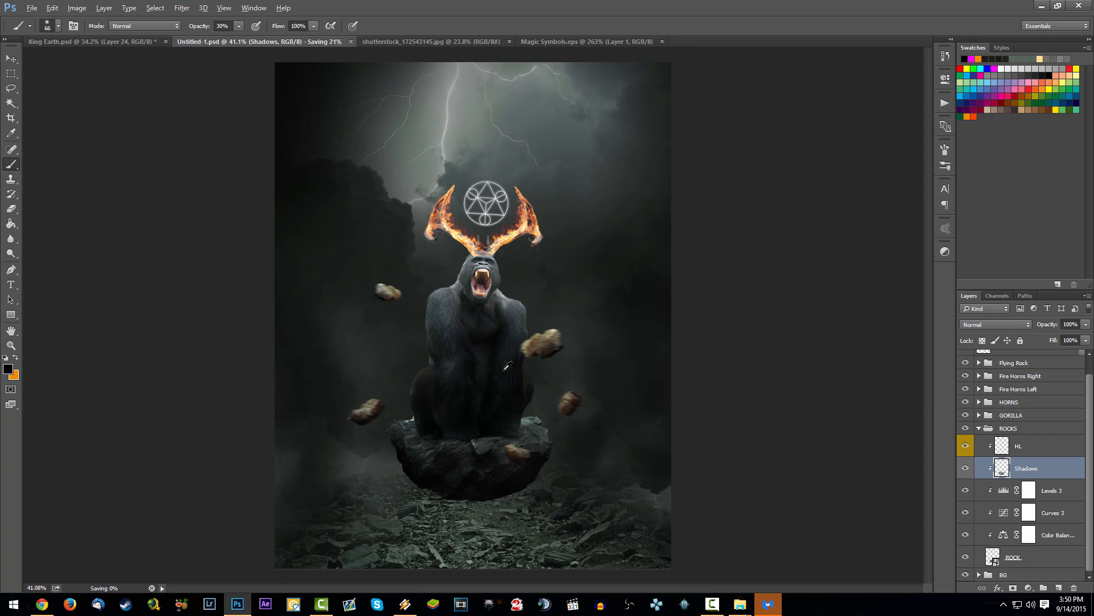
scroll(507, 366, "down", 1)
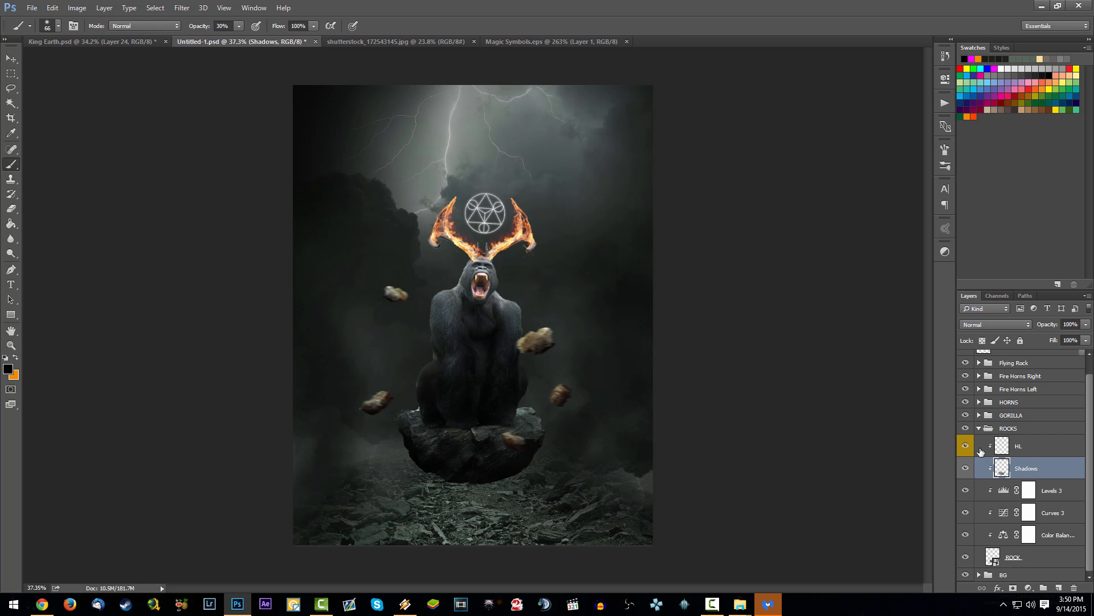
Step: Save the document and make the HL layer in the ROCKS group active
left_click(1006, 428)
key("ctrl+s")
left_click(980, 428)
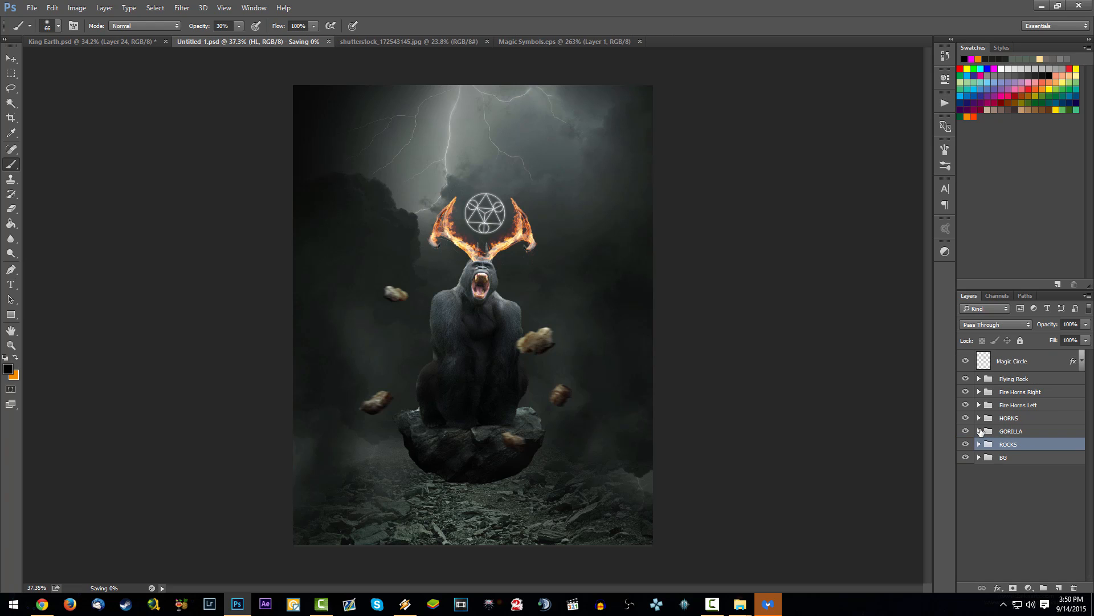
left_click(979, 431)
left_click(980, 431)
left_click(979, 444)
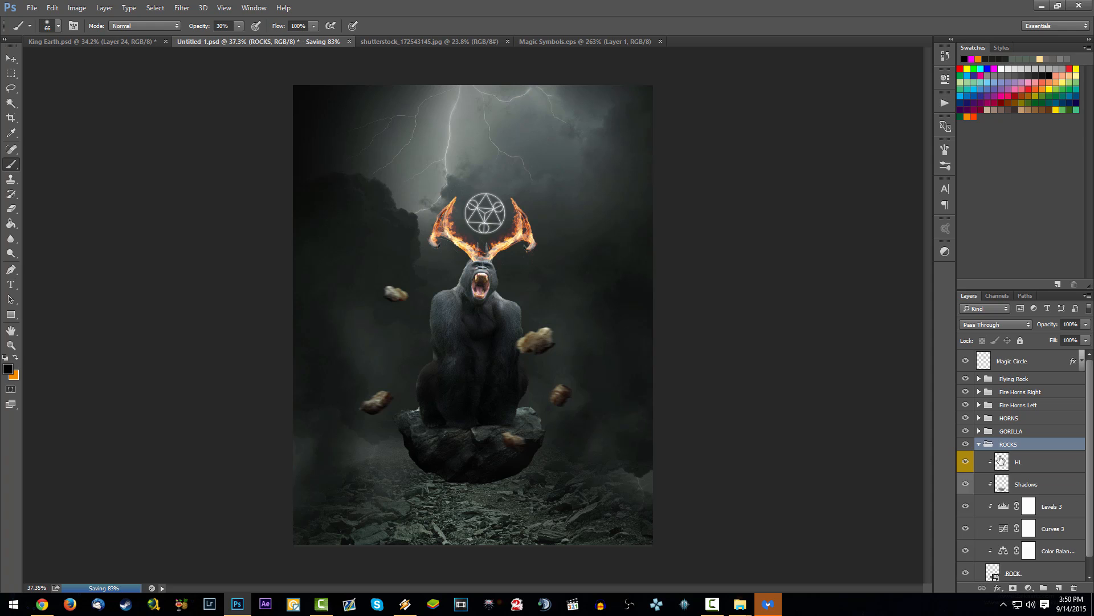
left_click(1036, 463)
Step: Paint orange highlights on the floating rock's upper edges on the HL layer with a 136 px brush at 10% opacity
scroll(464, 468, "up", 3)
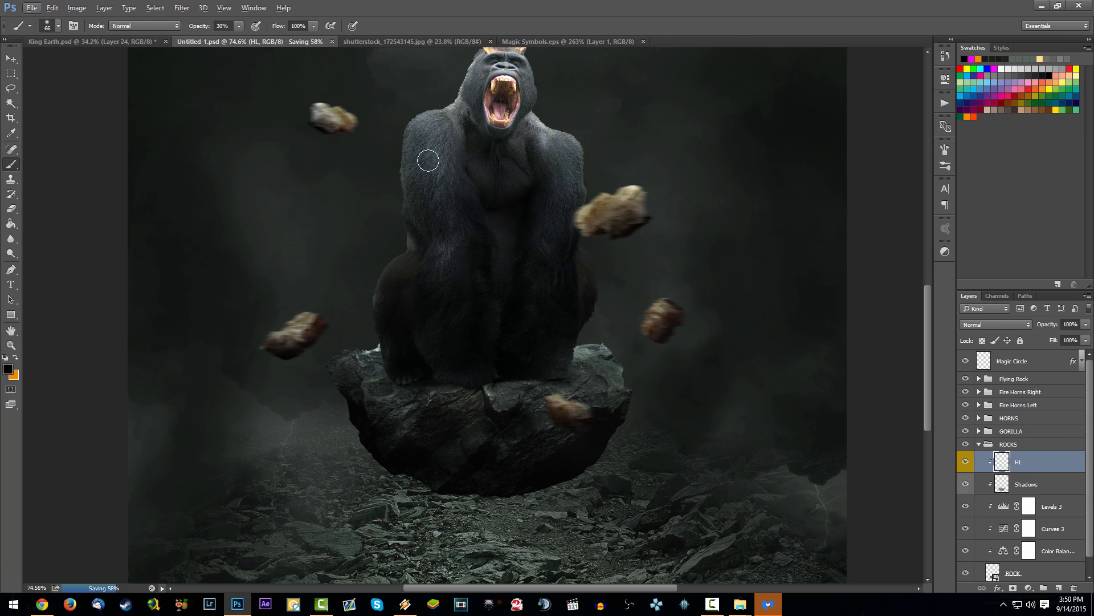
right_click(465, 175)
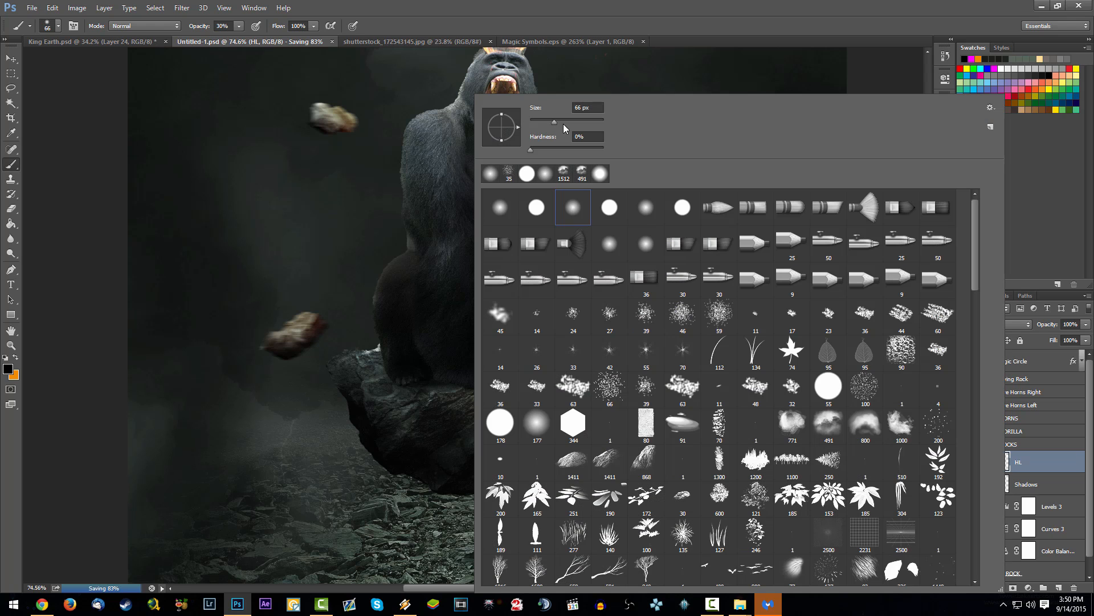
left_click_drag(568, 123, 564, 125)
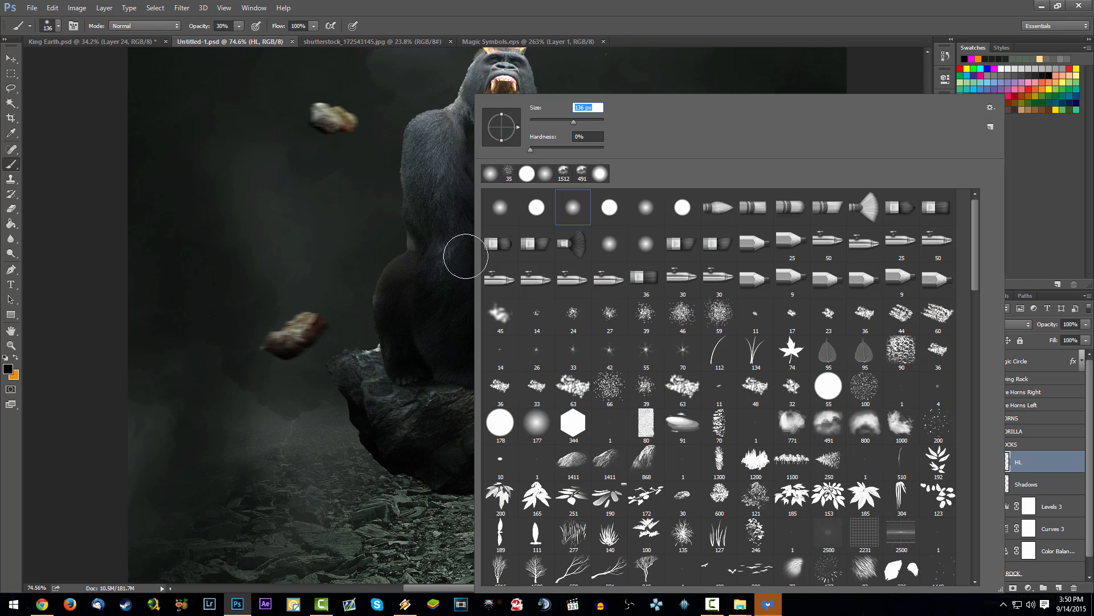
left_click(1025, 470)
key("x")
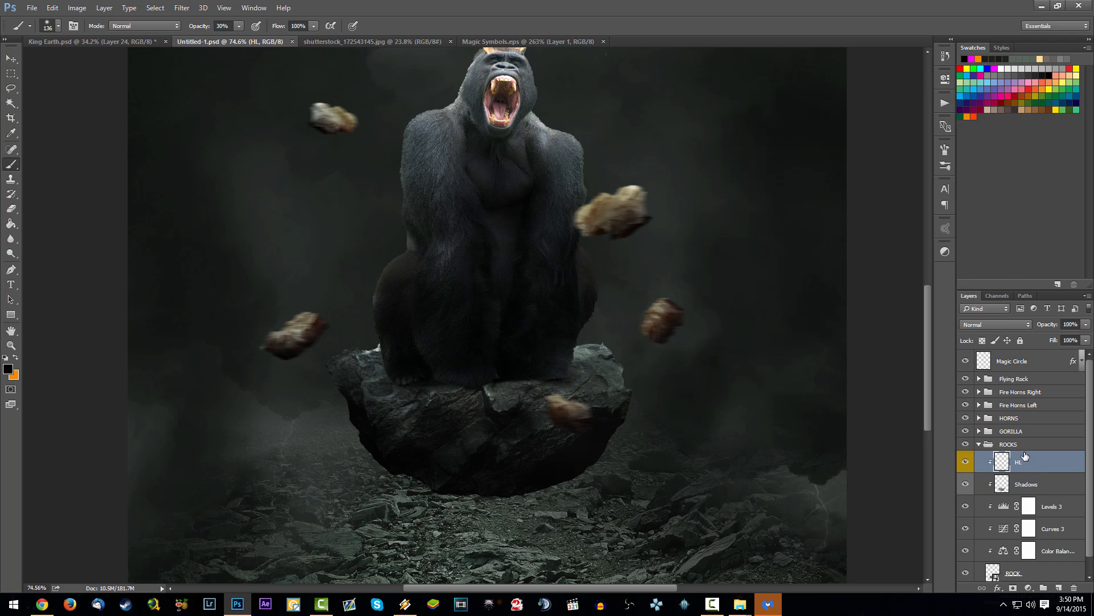
left_click_drag(394, 374, 384, 357)
key("1")
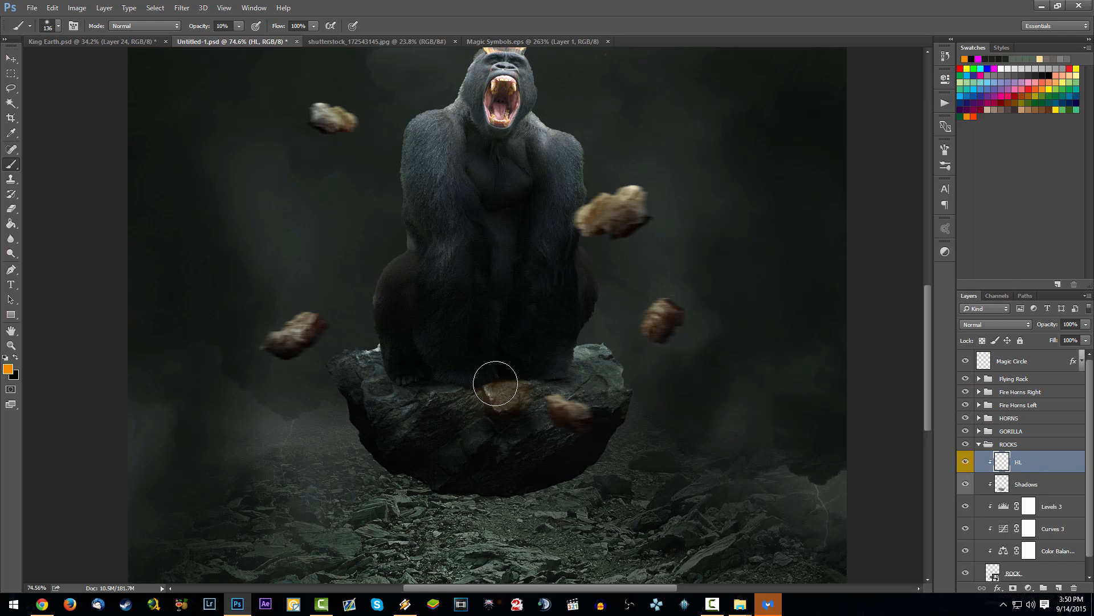
left_click_drag(495, 394, 499, 391)
mouse_move(354, 362)
left_mouse_down()
mouse_move(377, 354)
mouse_move(352, 358)
left_mouse_up()
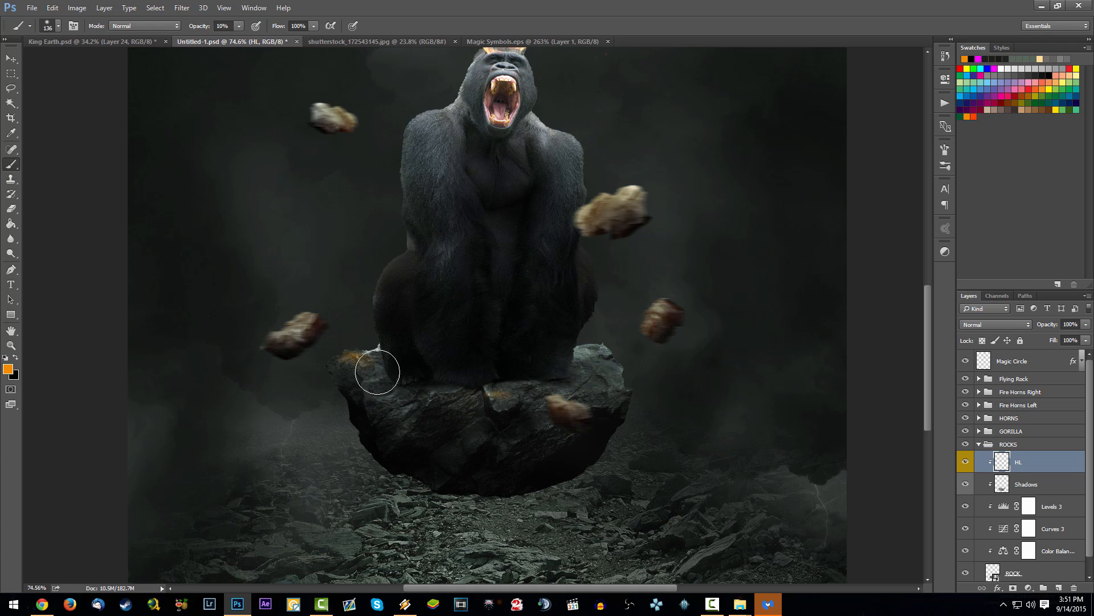
Step: Set the blending mode of the rock's HL layer to Color Dodge and save the document
left_click(1022, 325)
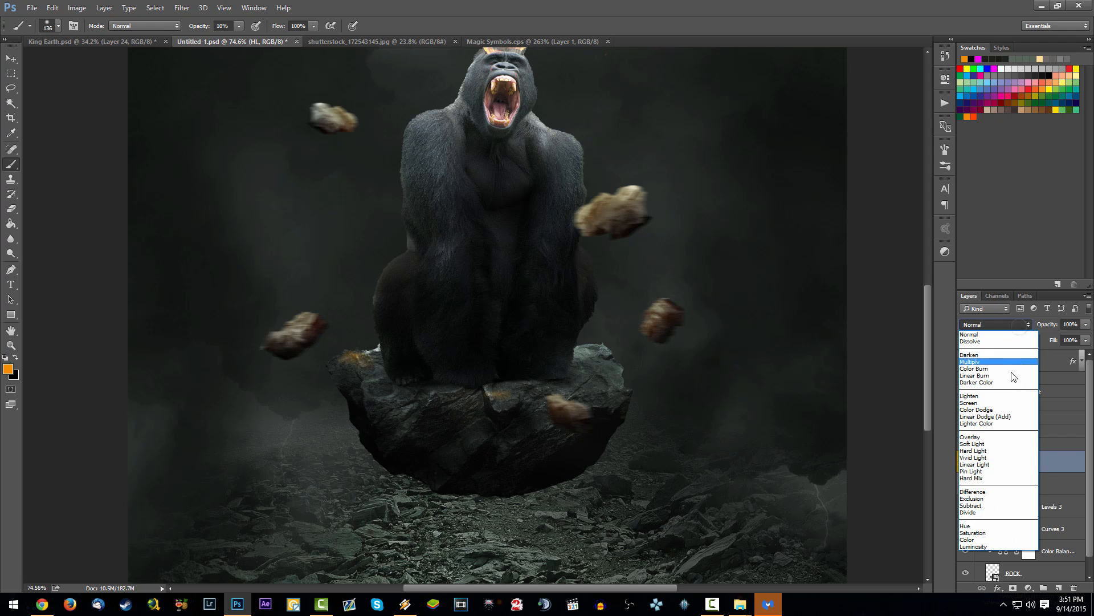
left_click(1018, 418)
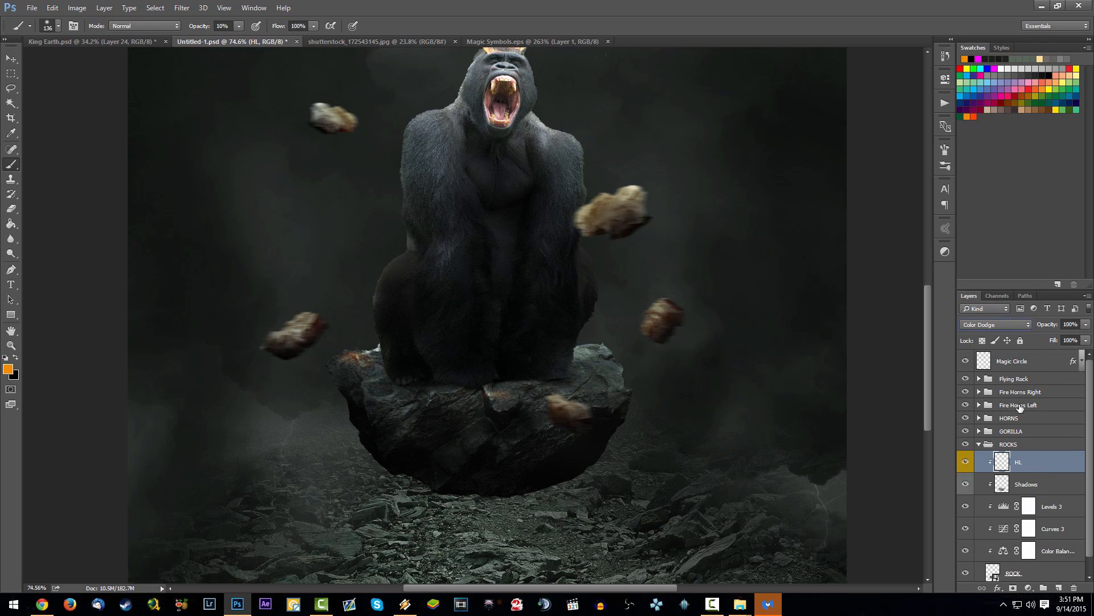
key("ctrl+s")
Step: Add more orange highlights to both upper sides and the front edge of the floating rock
mouse_move(599, 346)
left_mouse_down()
mouse_move(581, 340)
mouse_move(603, 359)
left_mouse_up()
mouse_move(364, 382)
left_mouse_down()
mouse_move(345, 356)
mouse_move(373, 347)
left_mouse_up()
left_click_drag(477, 391, 494, 398)
key("e")
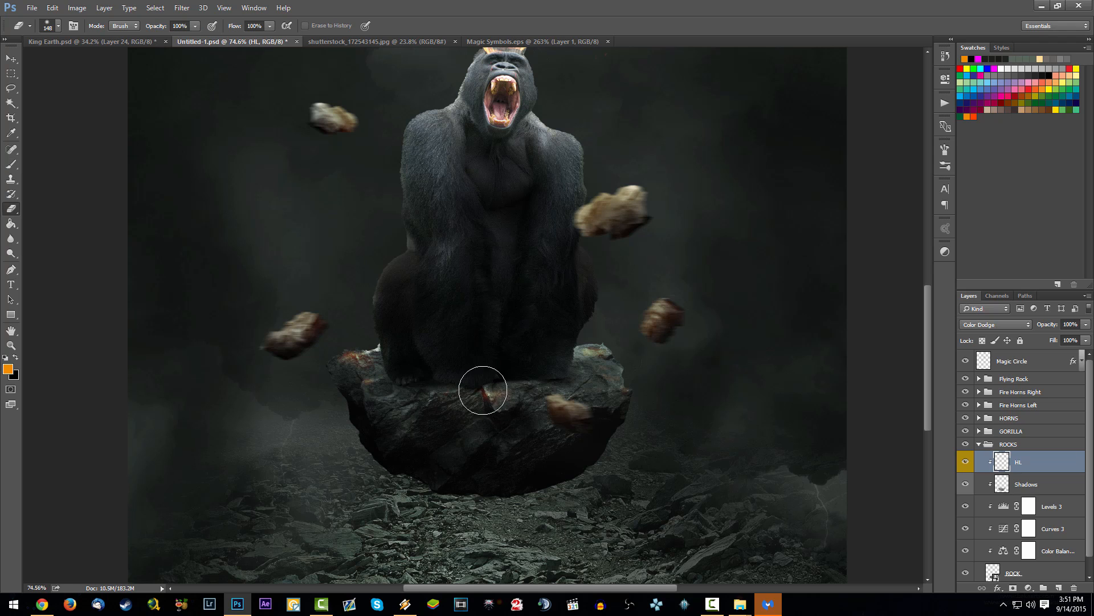
scroll(524, 393, "down", 4)
scroll(495, 381, "up", 3)
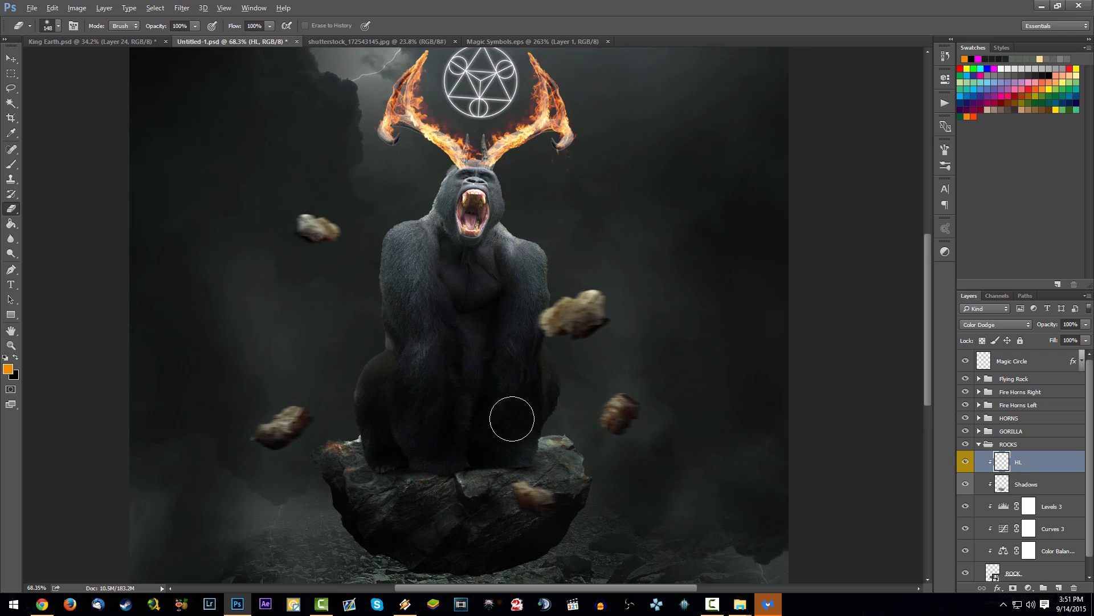
Step: Apply Motion Blur at a 0° angle to the rock's orange highlights and touch them up with the Eraser
left_click(181, 8)
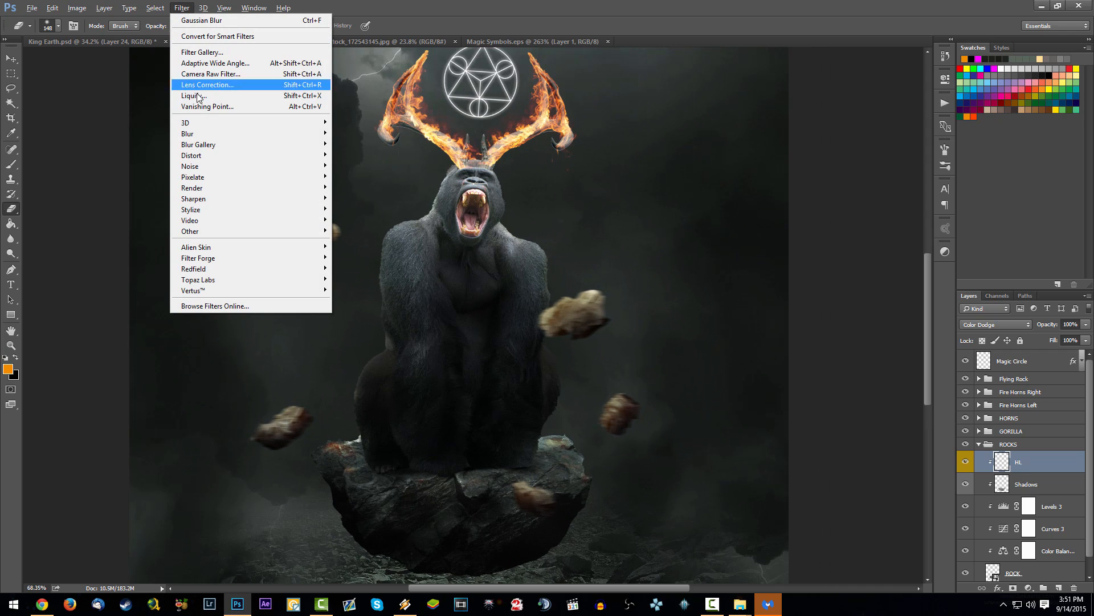
mouse_move(188, 135)
left_click(153, 197)
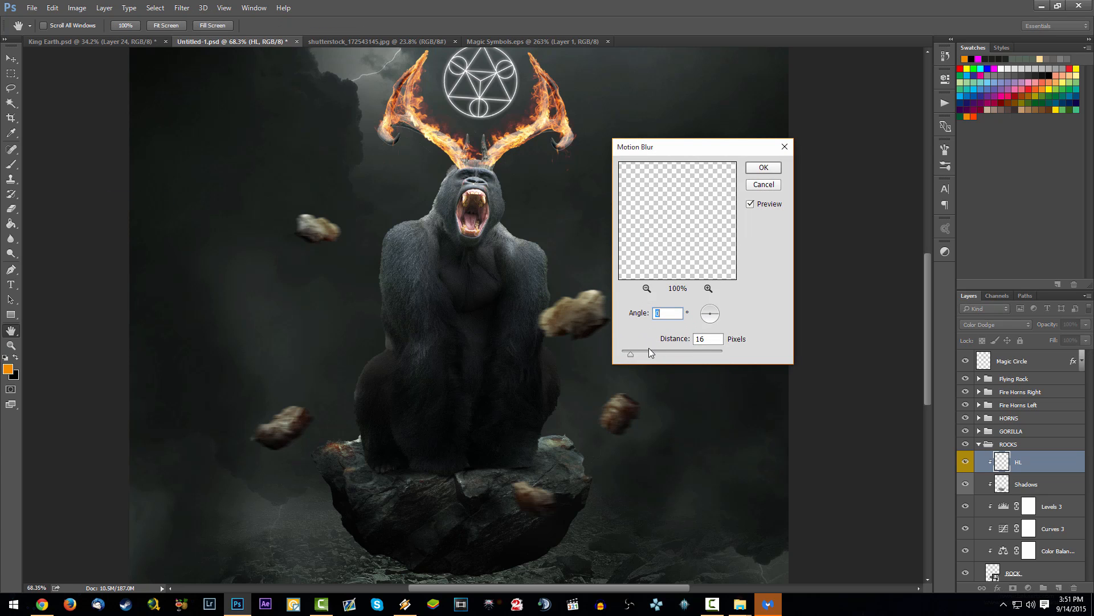
mouse_move(642, 351)
left_mouse_down()
mouse_move(659, 350)
mouse_move(650, 353)
left_mouse_up()
left_click(764, 167)
key("e")
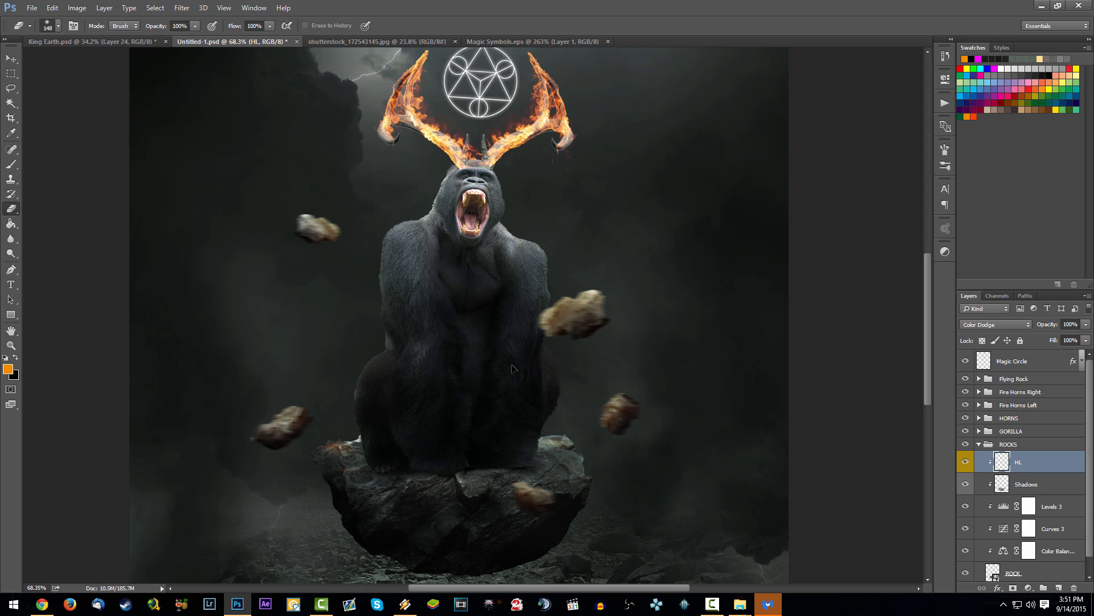
mouse_move(521, 383)
left_mouse_down()
mouse_move(506, 368)
mouse_move(515, 369)
left_mouse_up()
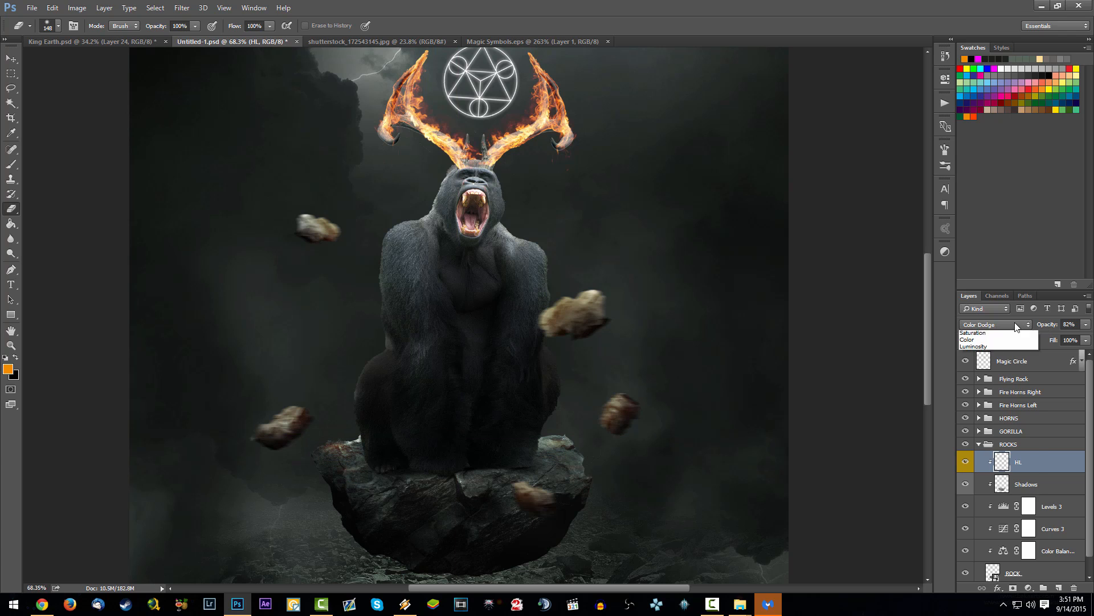
Step: Compare blending modes on the rock's HL layer, keep Color Dodge at 73% opacity, and save the document
left_click(1026, 324)
left_click(991, 403)
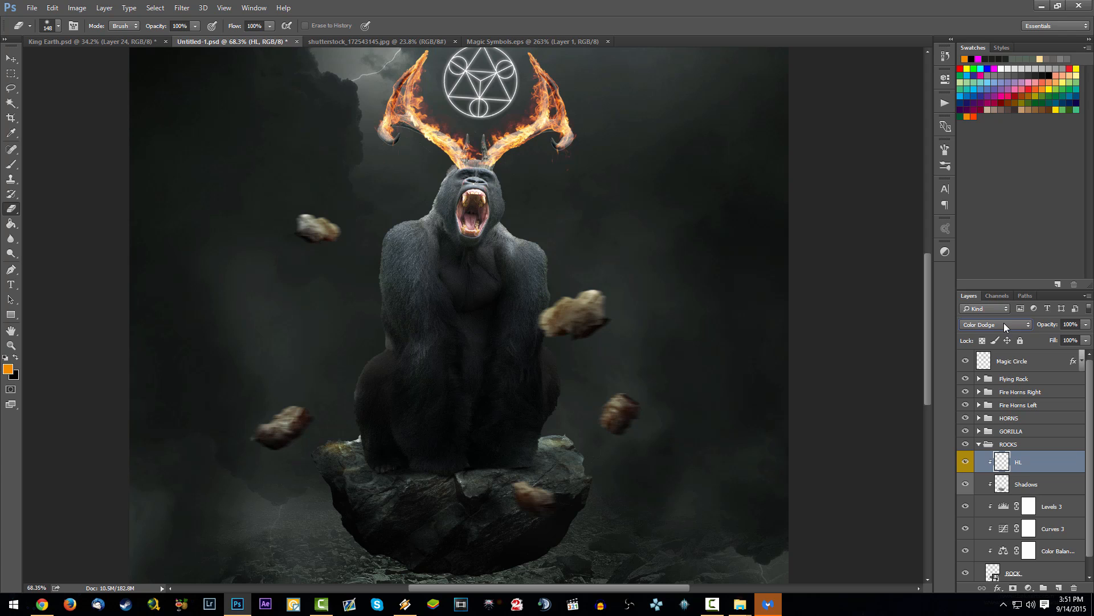
left_click_drag(1043, 324, 1032, 324)
key("ctrl+s")
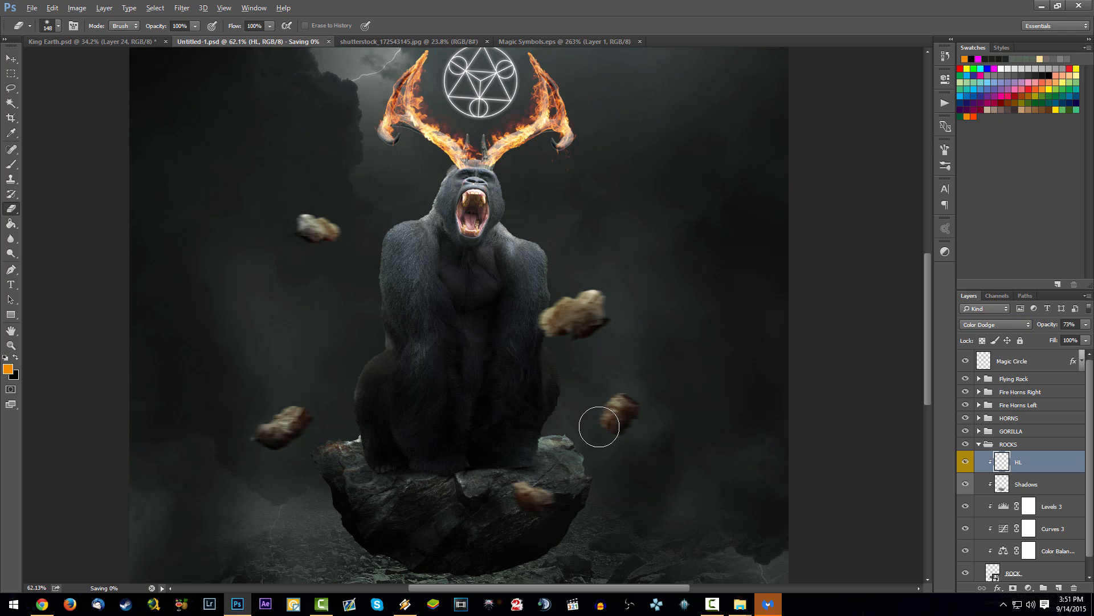
Step: Collapse the ROCKS group, expand the GORILLA group, and add a new clipped layer above its Shadows layer
scroll(599, 426, "down", 3)
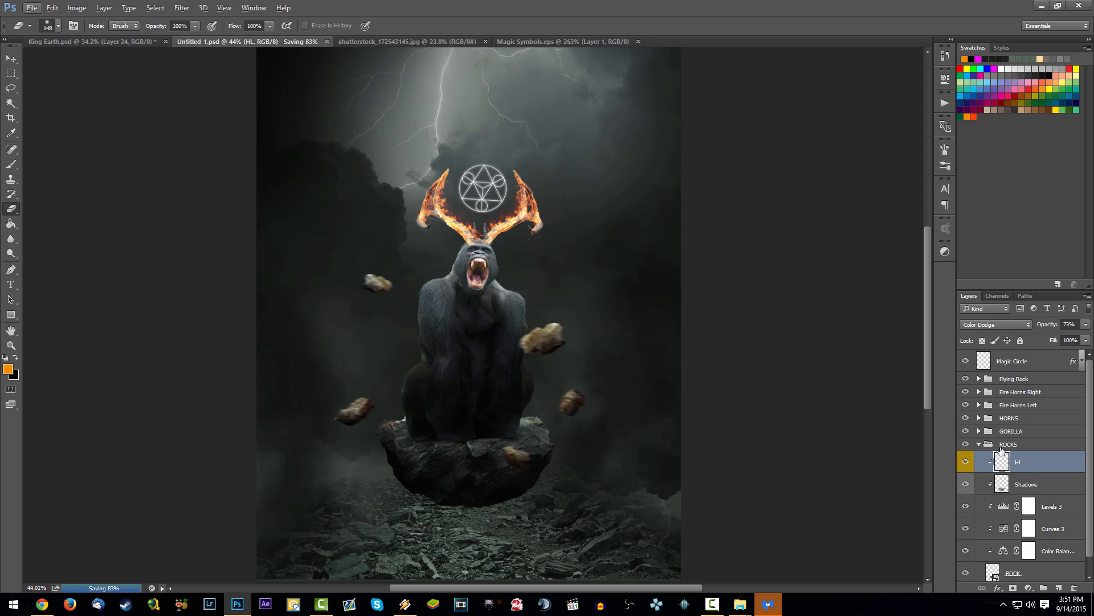
left_click(979, 445)
left_click(978, 431)
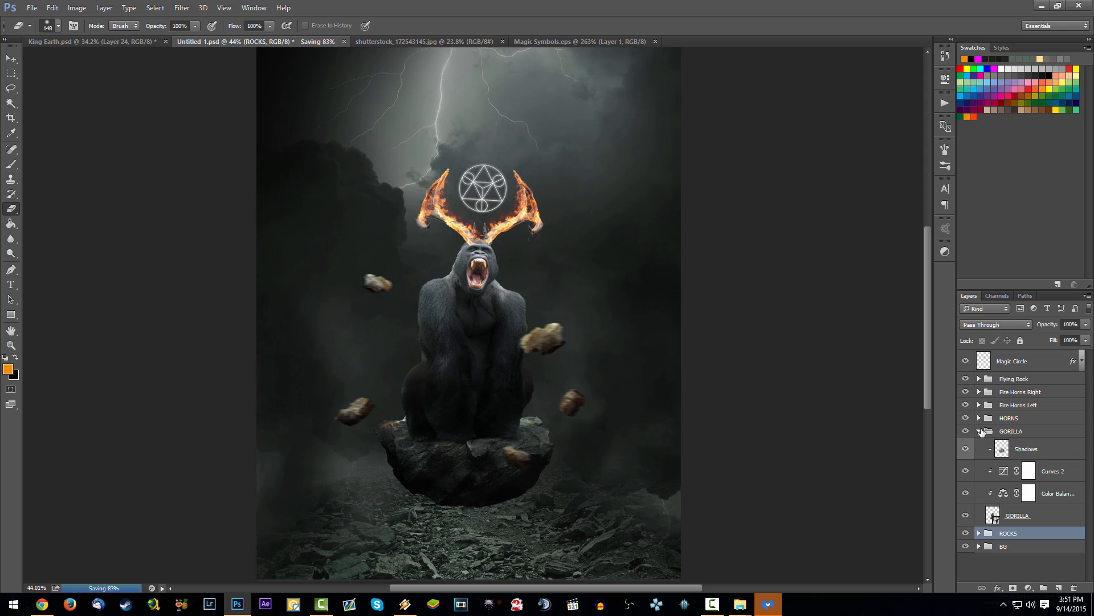
left_click(1043, 457)
left_click(1058, 587, "ctrl")
left_click_drag(1049, 471, 1052, 447)
right_click(1059, 448)
left_click(1068, 450)
Step: Label the new gorilla layer yellow, name it HL, and save the document
right_click(1062, 450)
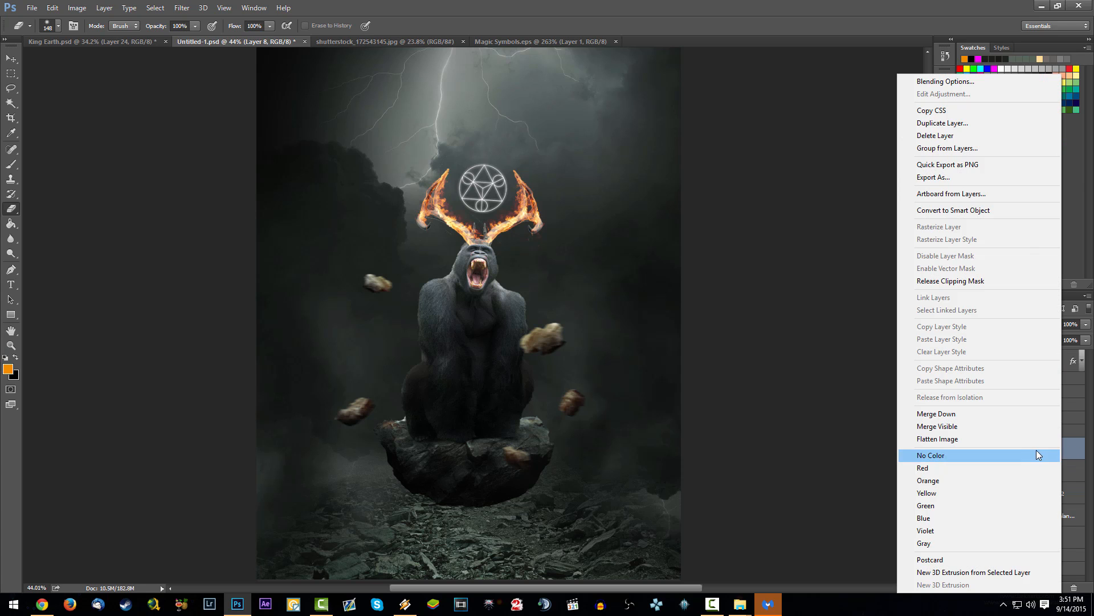
left_click(988, 494)
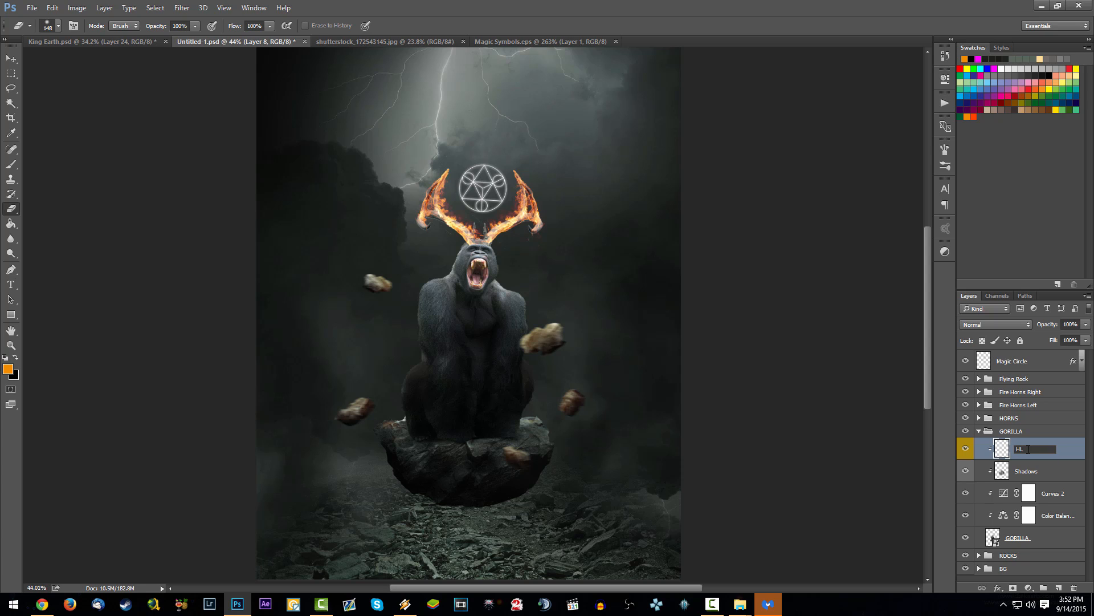
key("Return")
key("ctrl+s")
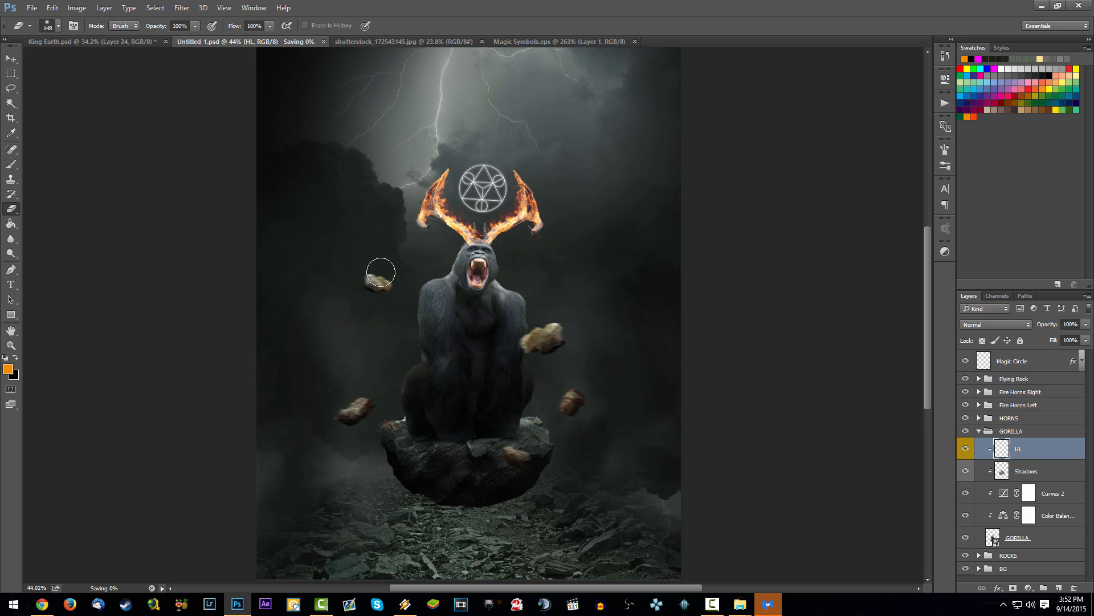
right_click(434, 161)
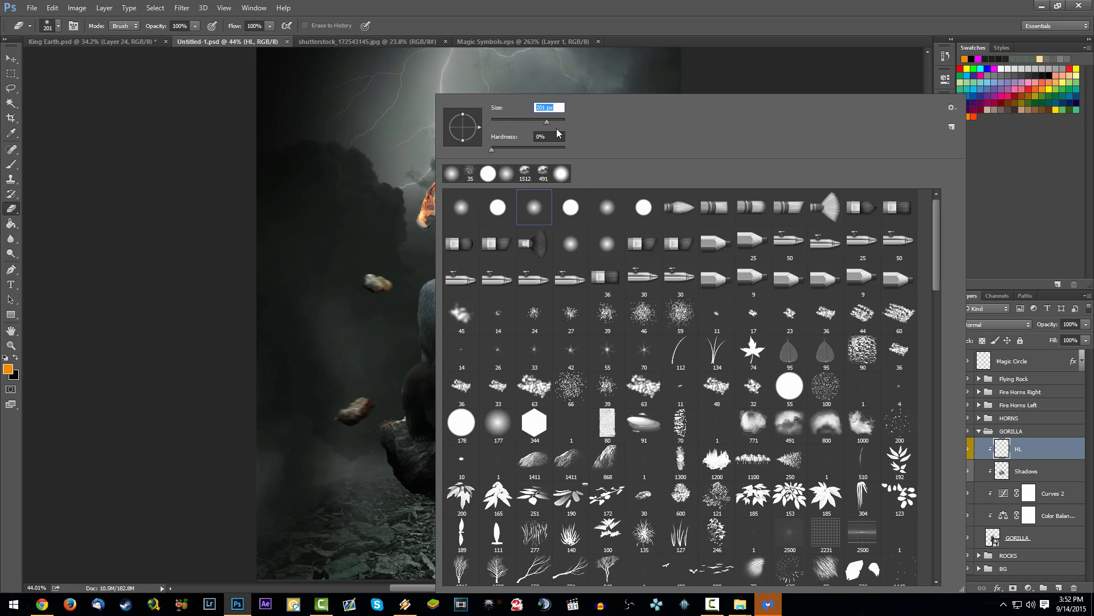
left_click(392, 262)
key("ctrl+z")
Step: Set the gorilla's HL layer to the Color Dodge blending mode and save the document
left_click(979, 325)
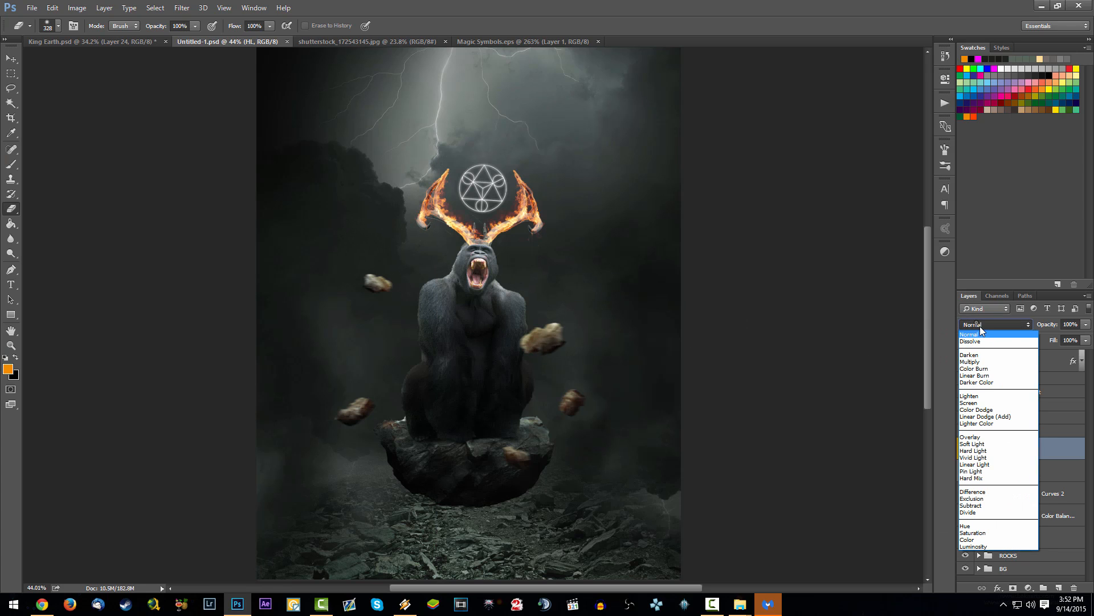
left_click(990, 410)
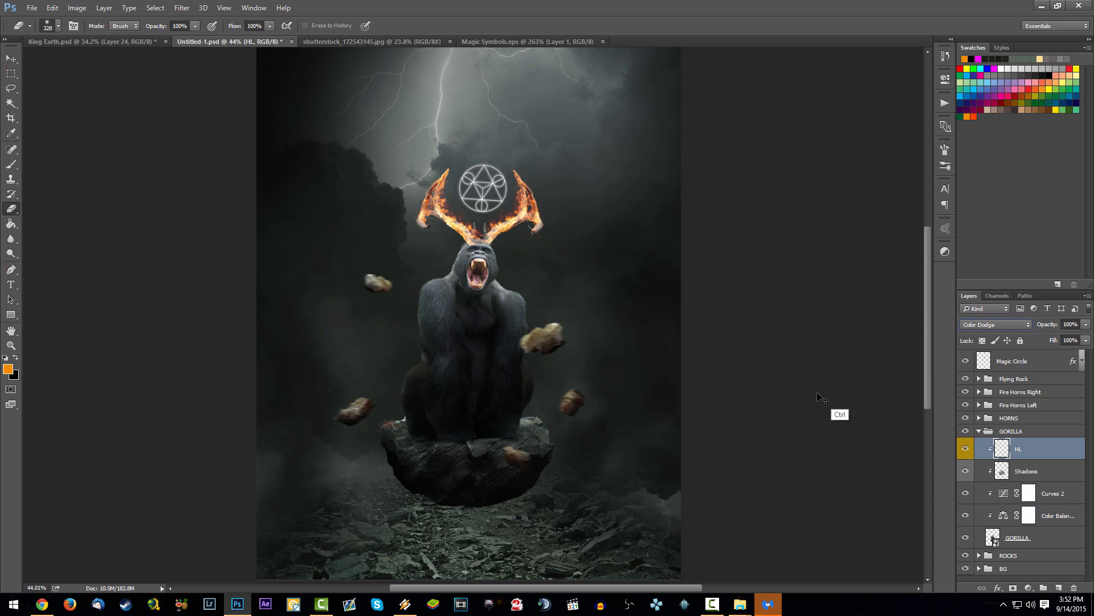
key("ctrl+s")
Step: Paint orange highlights over the gorilla's head and shoulders with a 343 px brush at 10% opacity, undoing excess strokes
key("b")
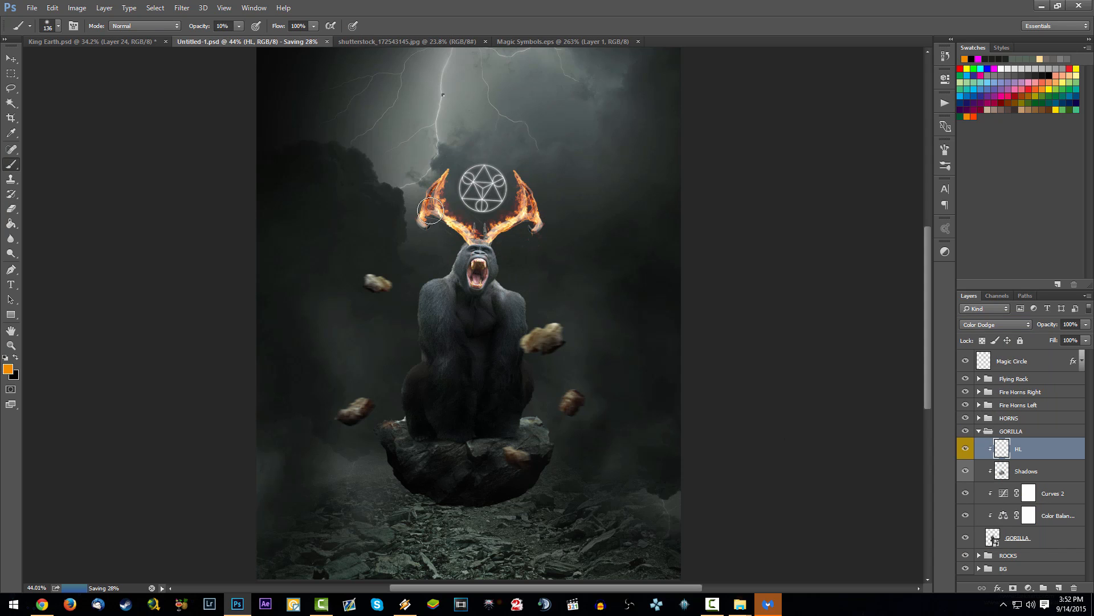
right_click(439, 202)
mouse_move(417, 282)
left_mouse_down()
mouse_move(482, 256)
mouse_move(486, 243)
mouse_move(464, 250)
mouse_move(463, 240)
mouse_move(505, 256)
mouse_move(532, 314)
mouse_move(524, 282)
mouse_move(511, 294)
left_mouse_up()
key("ctrl+z")
mouse_move(425, 315)
left_mouse_down()
mouse_move(454, 251)
mouse_move(464, 266)
mouse_move(430, 363)
mouse_move(399, 386)
mouse_move(418, 370)
mouse_move(398, 276)
left_mouse_up()
key("ctrl+z")
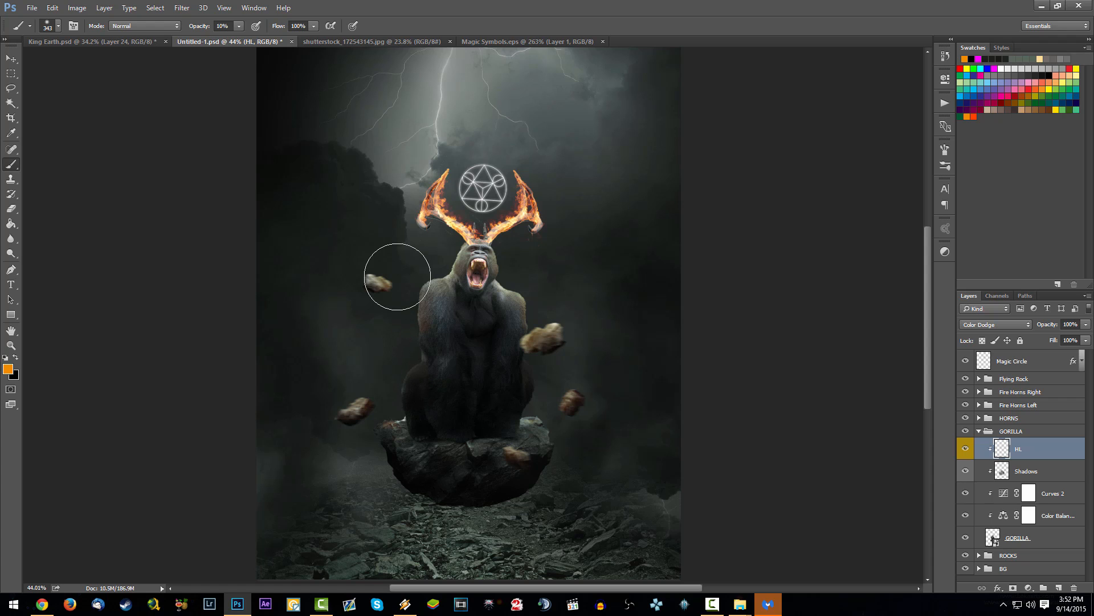
Step: Paint faint orange highlights along the gorilla's arms, haunches and shoulders at 1% brush opacity
key("0")
key("1")
mouse_move(379, 366)
left_mouse_down()
mouse_move(411, 379)
mouse_move(394, 397)
mouse_move(407, 371)
left_mouse_up()
left_click_drag(525, 398, 539, 364)
mouse_move(403, 348)
left_mouse_down()
mouse_move(431, 348)
mouse_move(441, 291)
mouse_move(451, 319)
mouse_move(487, 293)
mouse_move(483, 251)
mouse_move(520, 290)
mouse_move(504, 283)
mouse_move(517, 330)
mouse_move(548, 334)
mouse_move(552, 309)
mouse_move(447, 309)
mouse_move(444, 359)
mouse_move(510, 358)
mouse_move(513, 368)
mouse_move(518, 332)
mouse_move(513, 355)
mouse_move(509, 339)
mouse_move(488, 347)
mouse_move(436, 302)
mouse_move(450, 329)
mouse_move(441, 335)
mouse_move(473, 275)
mouse_move(485, 288)
mouse_move(470, 285)
mouse_move(535, 275)
left_mouse_up()
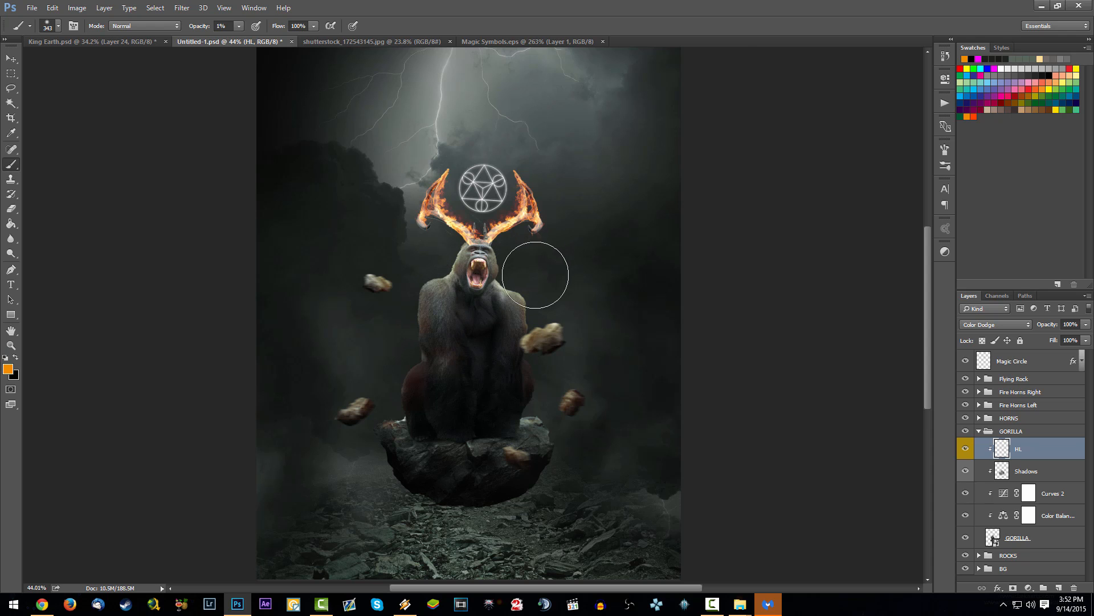
Step: Darken the inside of the gorilla's mouth on its Shadows layer with an 85 px black brush, trying 20% and 50% opacity
scroll(494, 258, "up", 6)
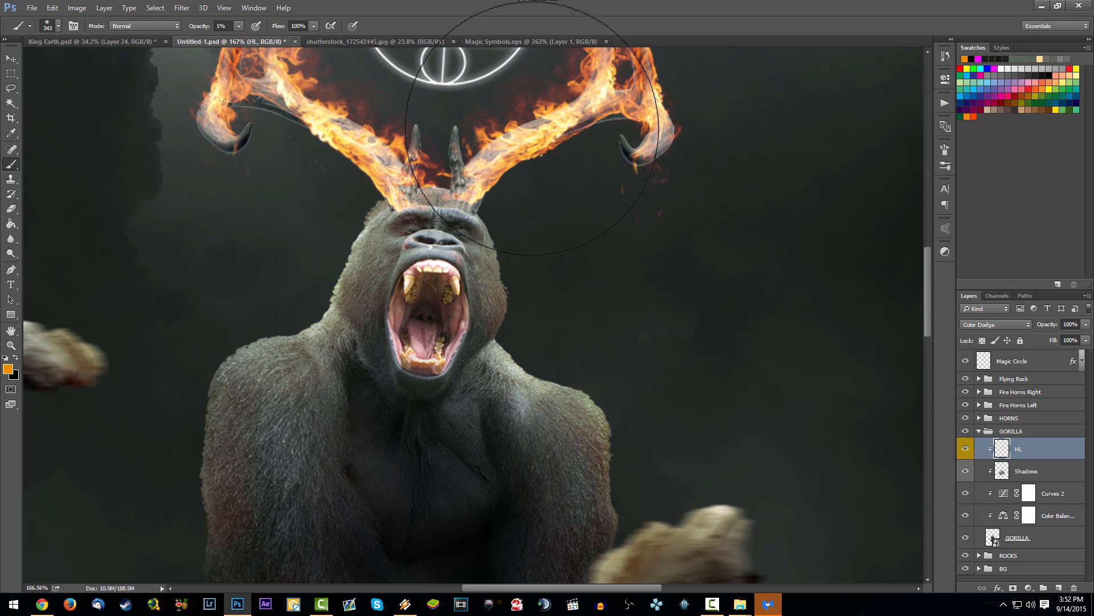
left_click(1063, 473)
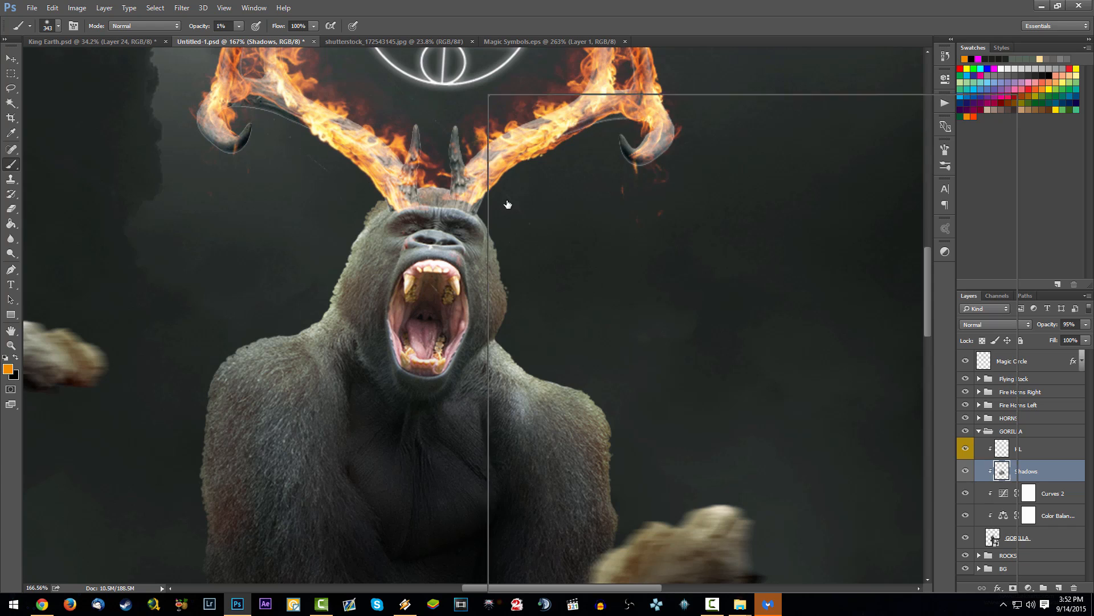
right_click(490, 209)
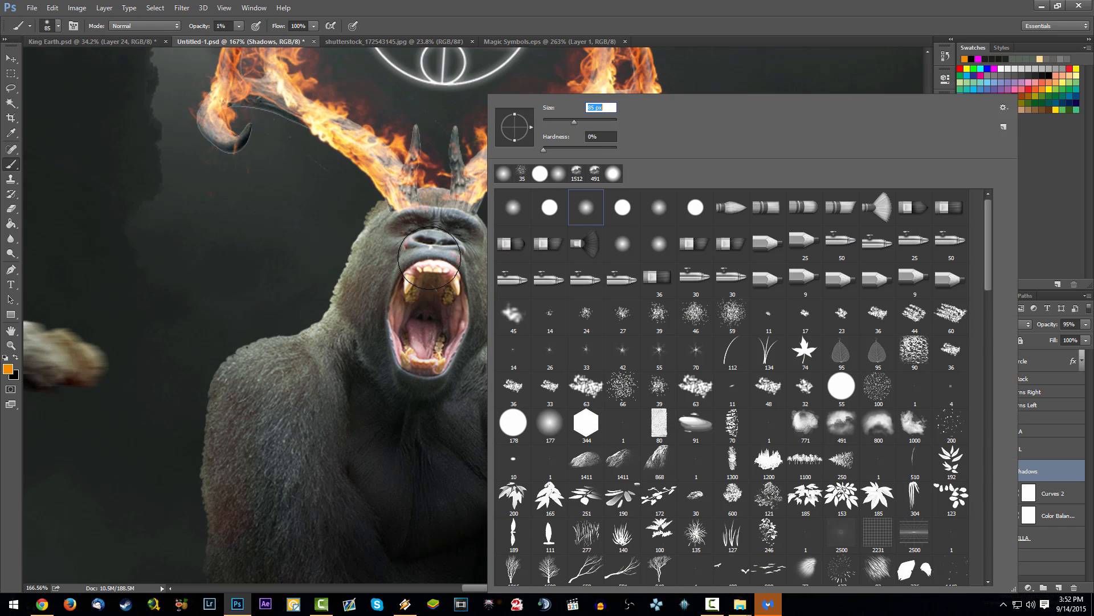
key("Return")
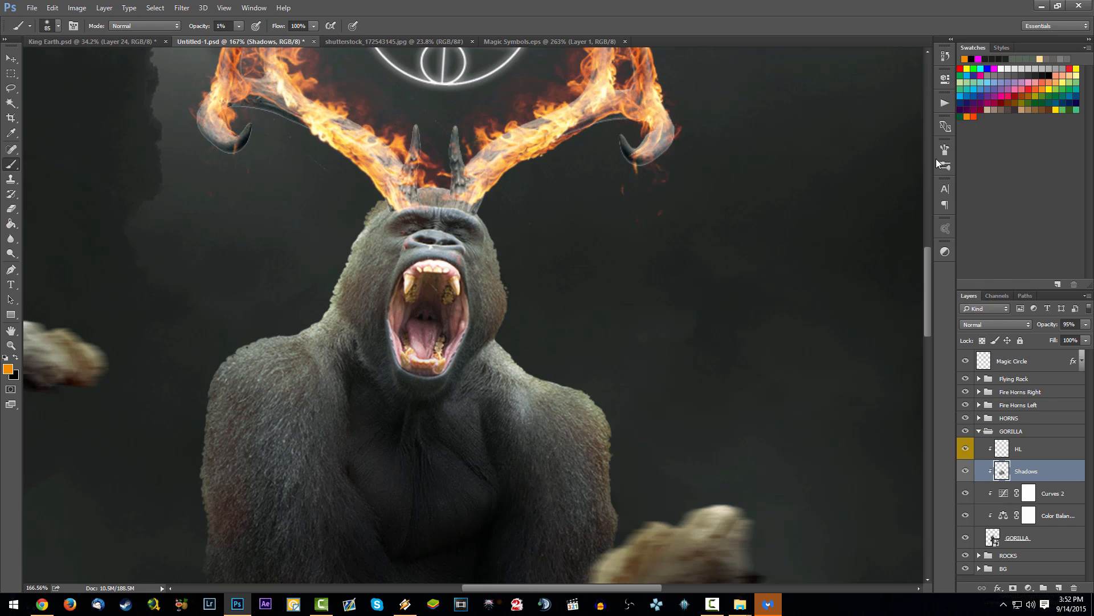
key("x")
key("2")
mouse_move(436, 296)
left_mouse_down()
mouse_move(431, 328)
mouse_move(418, 295)
mouse_move(428, 332)
mouse_move(465, 293)
mouse_move(434, 328)
mouse_move(418, 300)
mouse_move(437, 290)
mouse_move(427, 324)
left_mouse_up()
key("5")
key("ctrl+alt+z")
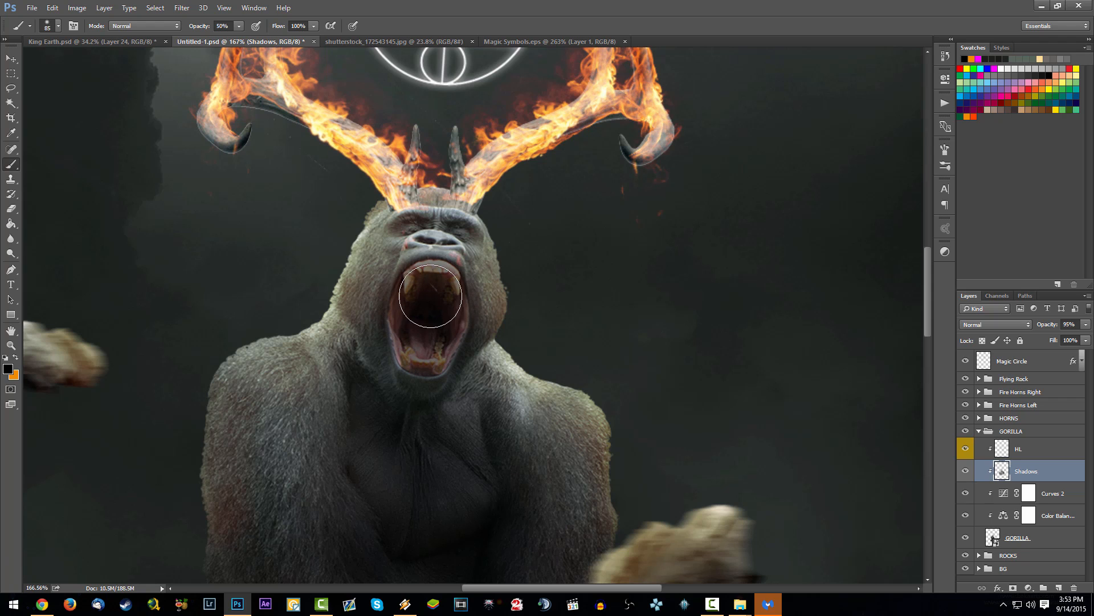
Step: Clean up the shadow around the gorilla's mouth with a 21 px eraser of increased hardness
key("e")
right_click(462, 191)
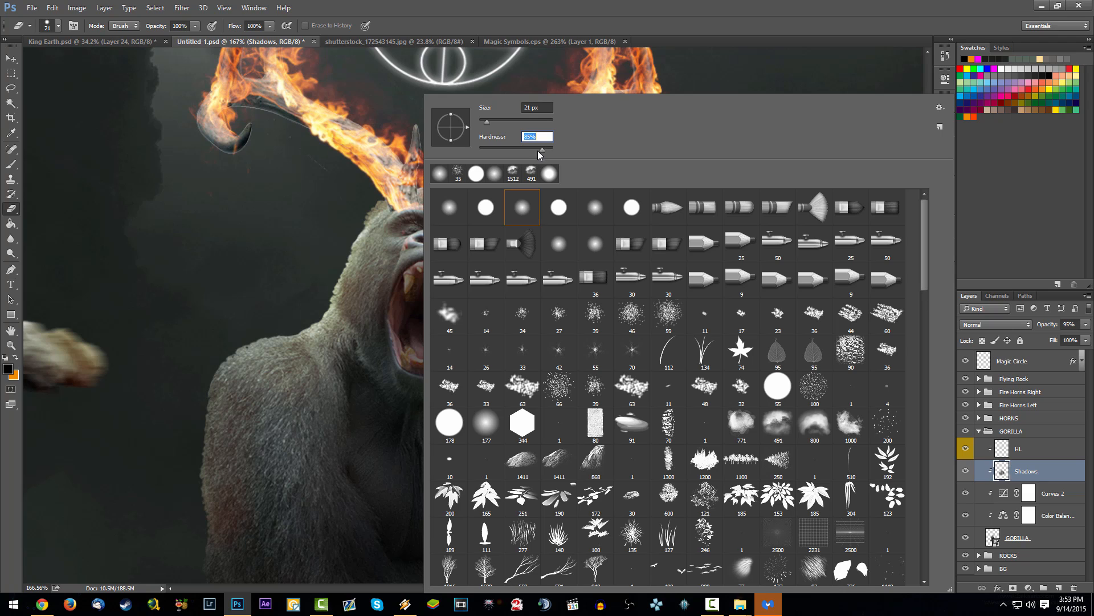
key("Return")
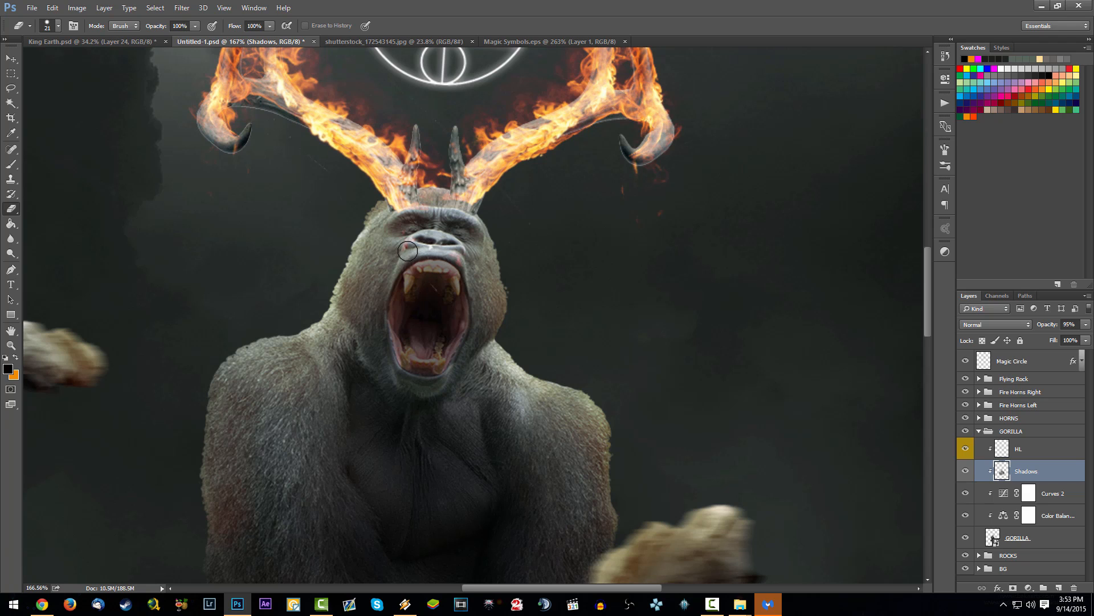
mouse_move(467, 325)
left_mouse_down()
mouse_move(391, 367)
mouse_move(425, 362)
mouse_move(499, 301)
left_mouse_up()
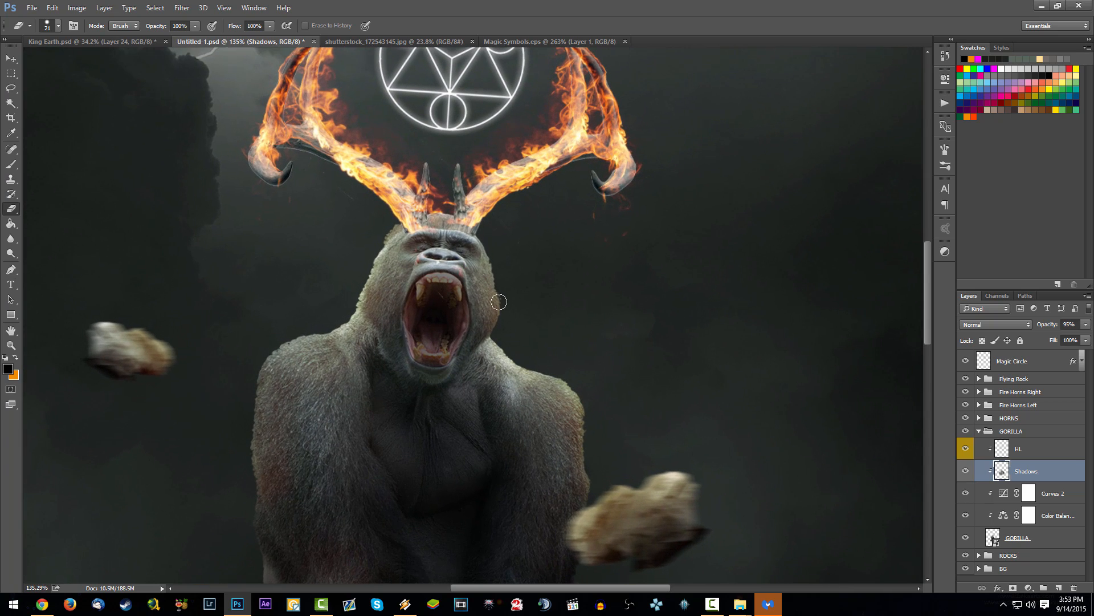
Step: Paint black shading around the gorilla's jaw and chin on the Shadows layer at 20% brush opacity, and save the document
key("b")
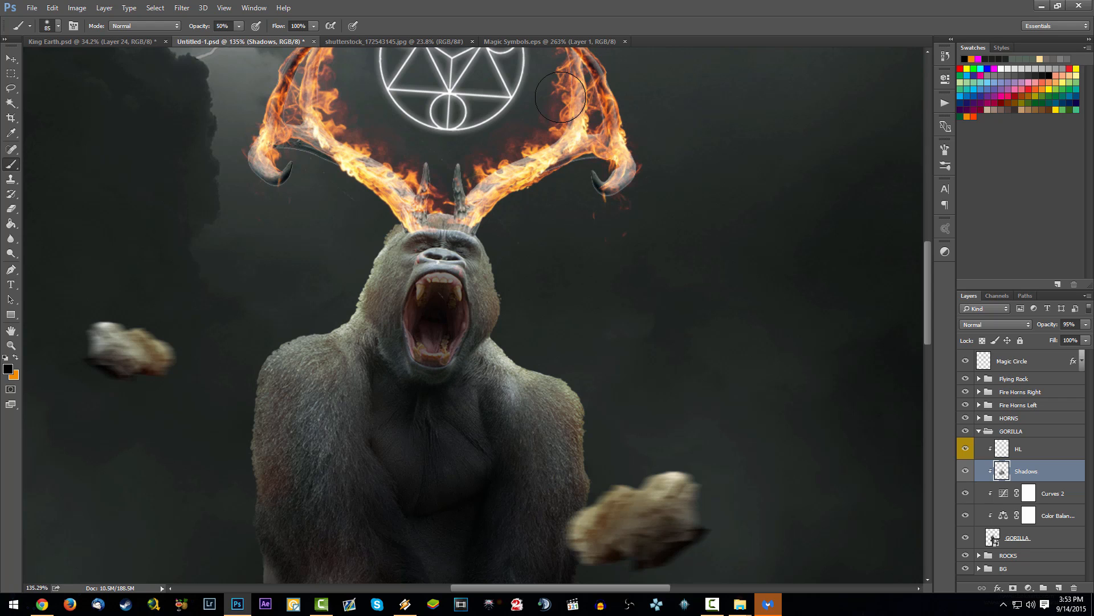
key("2")
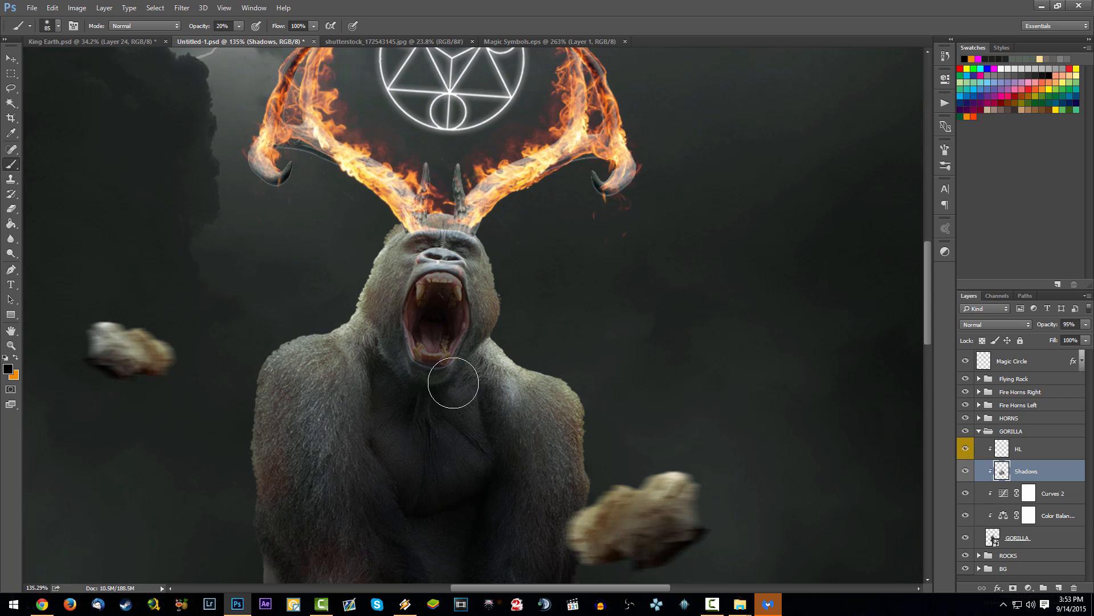
left_click_drag(408, 367, 387, 341)
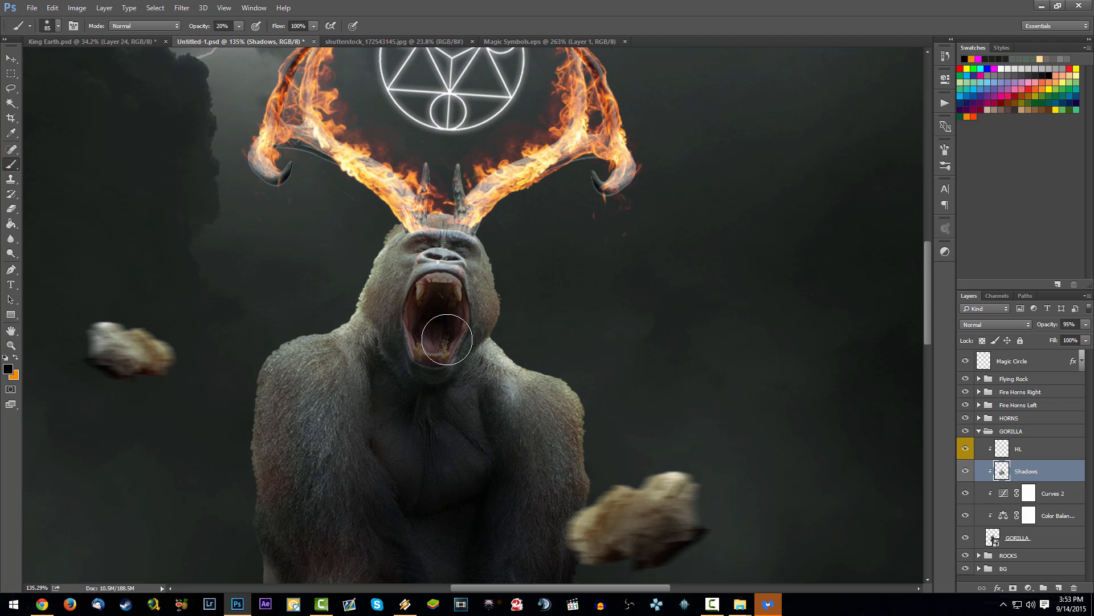
scroll(504, 383, "down", 12)
scroll(498, 297, "up", 6)
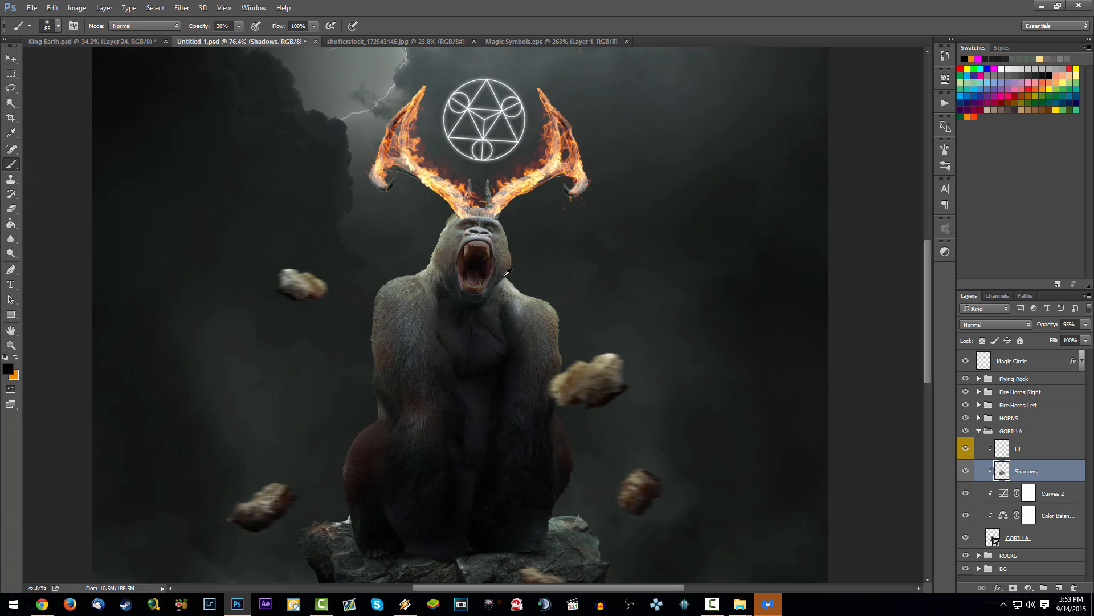
scroll(497, 296, "down", 6)
scroll(536, 200, "down", 3)
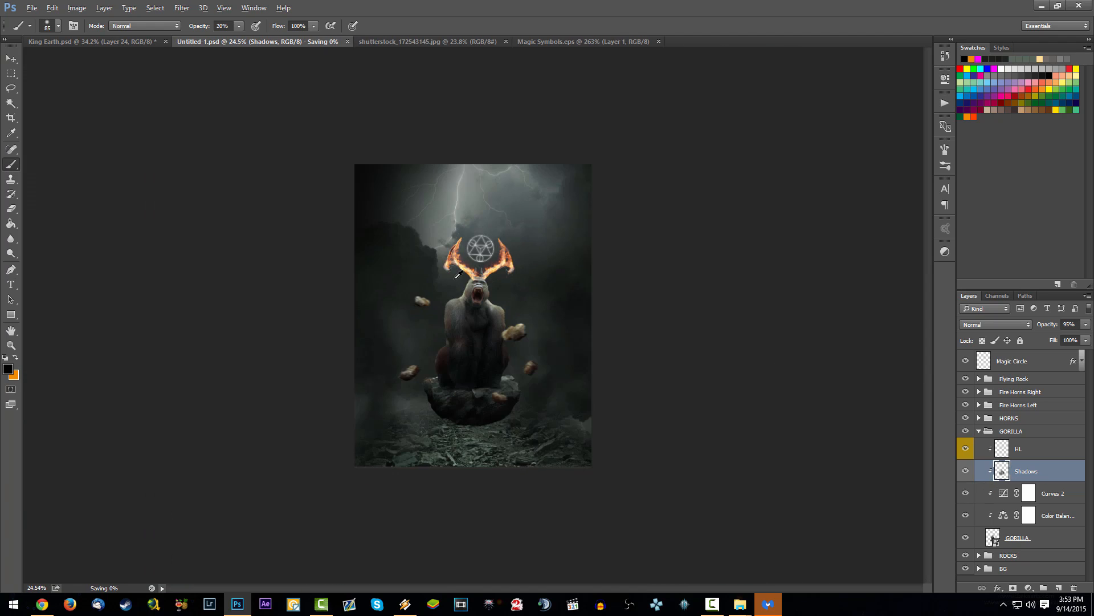
scroll(481, 298, "up", 5)
key("ctrl+s")
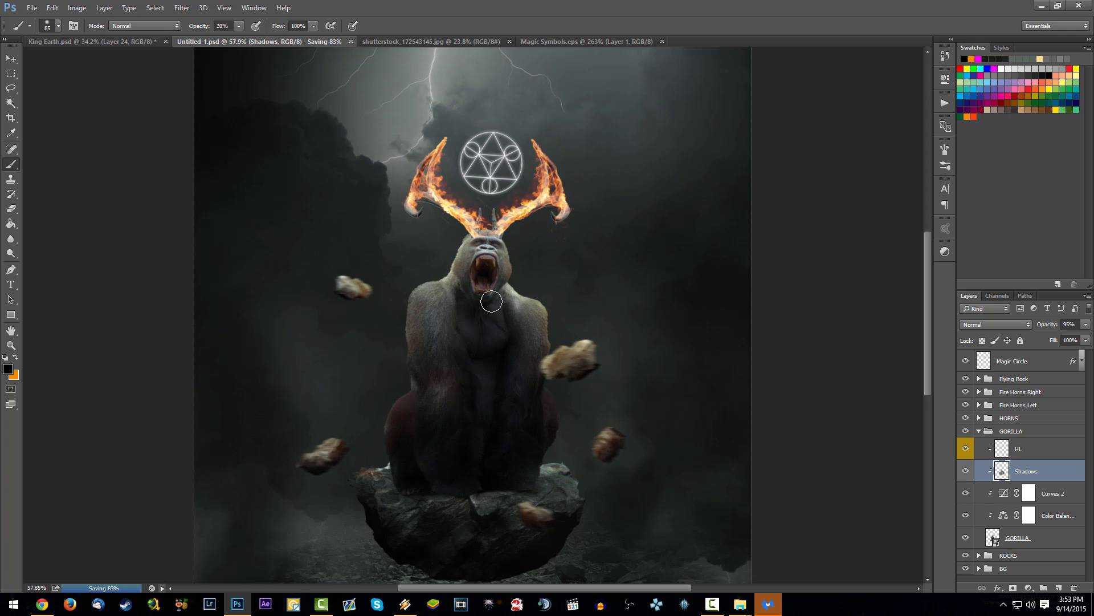
Step: Compare the composite in Untitled-1.psd with the reference artwork in King Earth.psd
left_click(1035, 453)
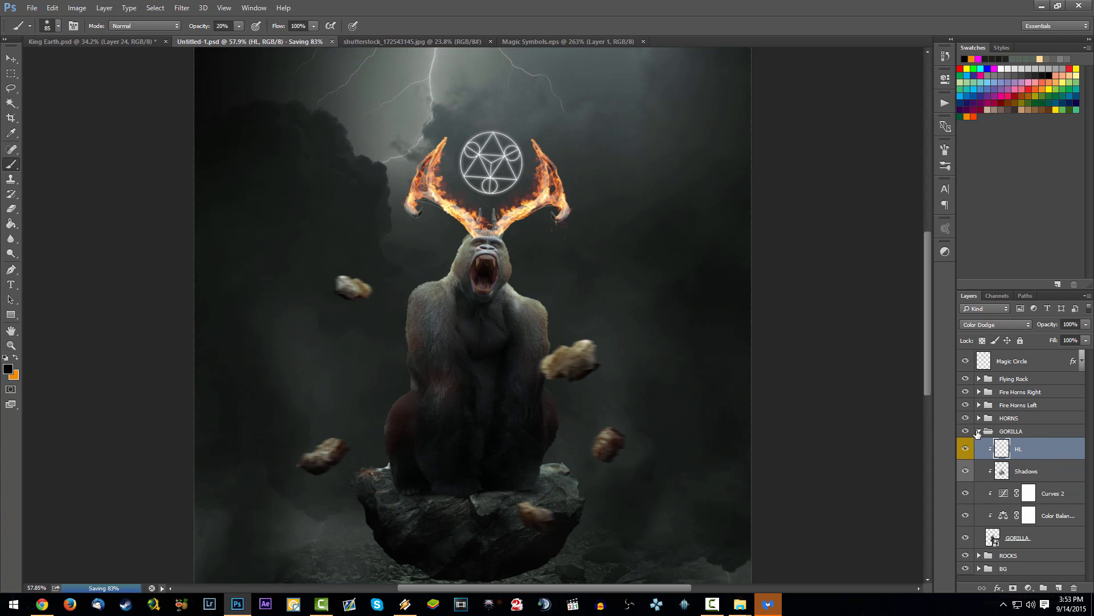
left_click(1025, 433)
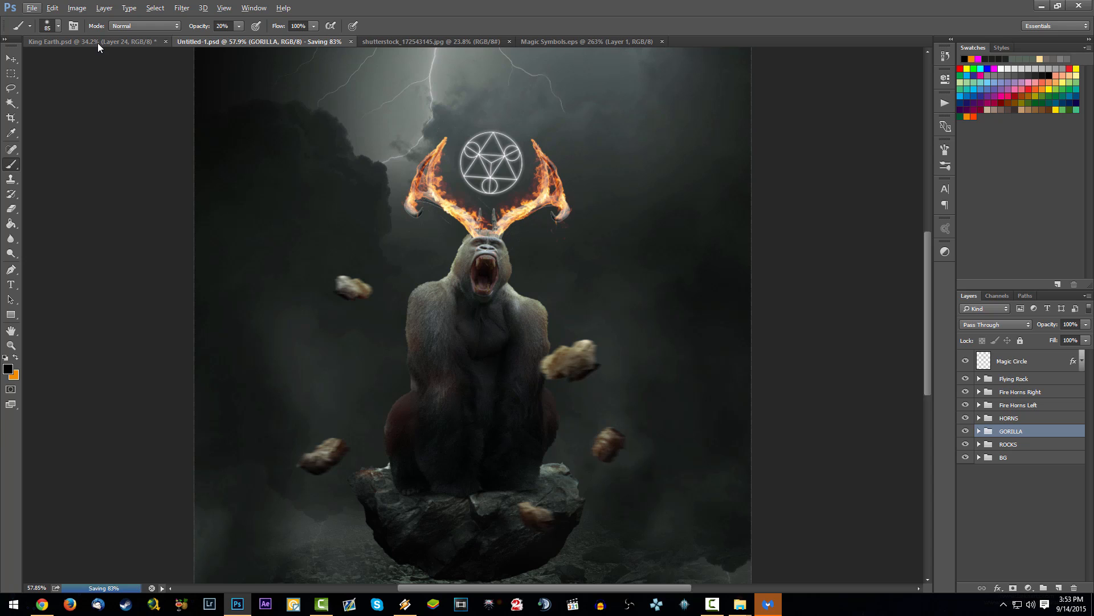
scroll(454, 226, "down", 3)
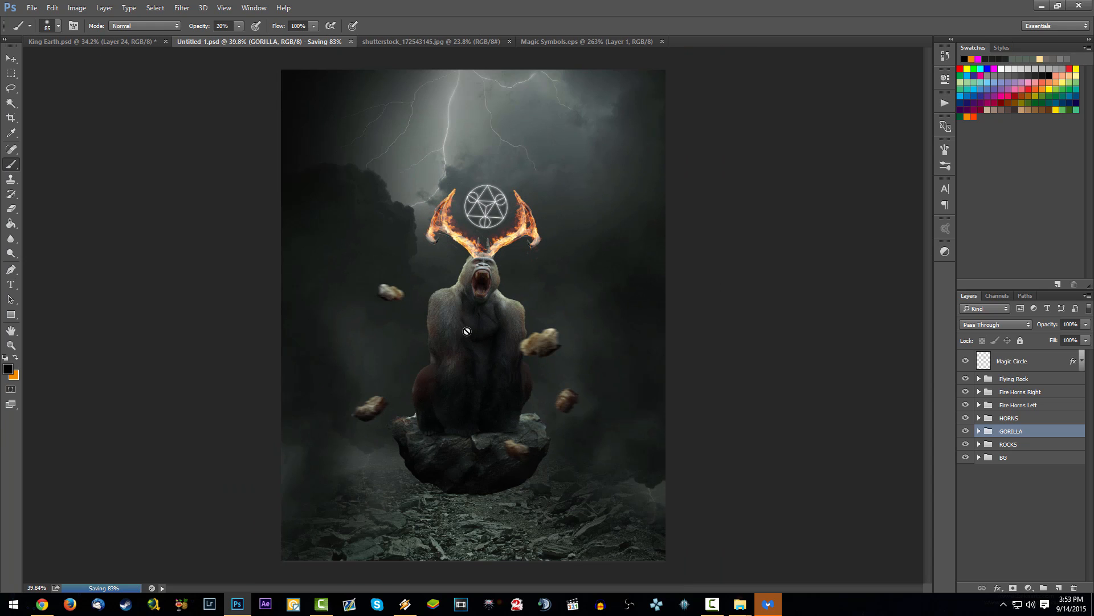
left_click(137, 41)
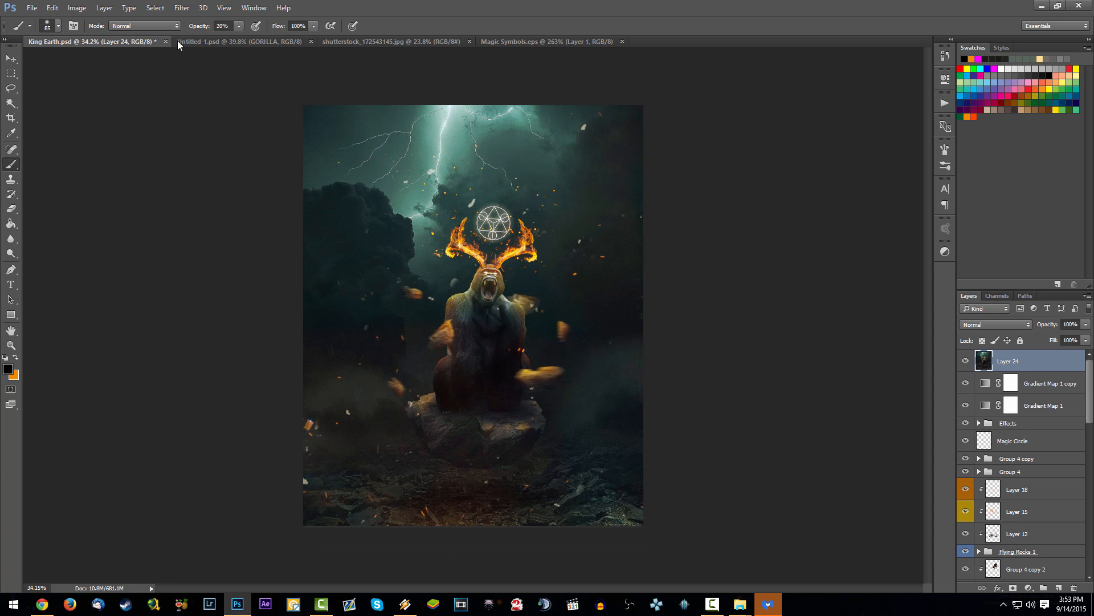
left_click(228, 41)
scroll(485, 276, "up", 5)
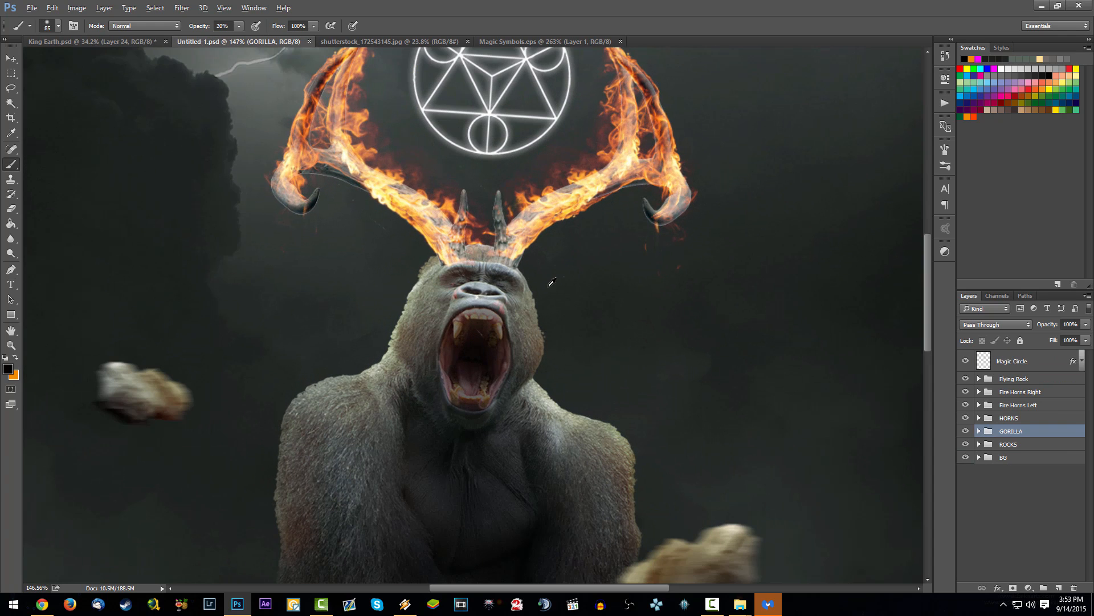
Step: Add a clipped layer named Eyes above HL in the GORILLA group and save the document
left_click(978, 431)
left_click(1020, 449)
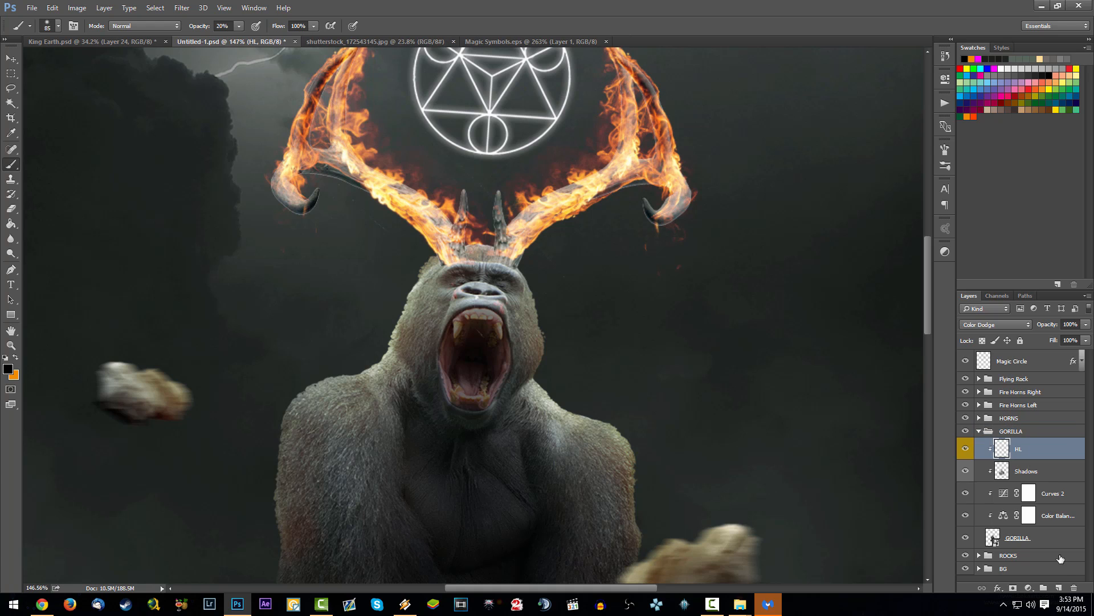
left_click(1067, 588)
right_click(1038, 448)
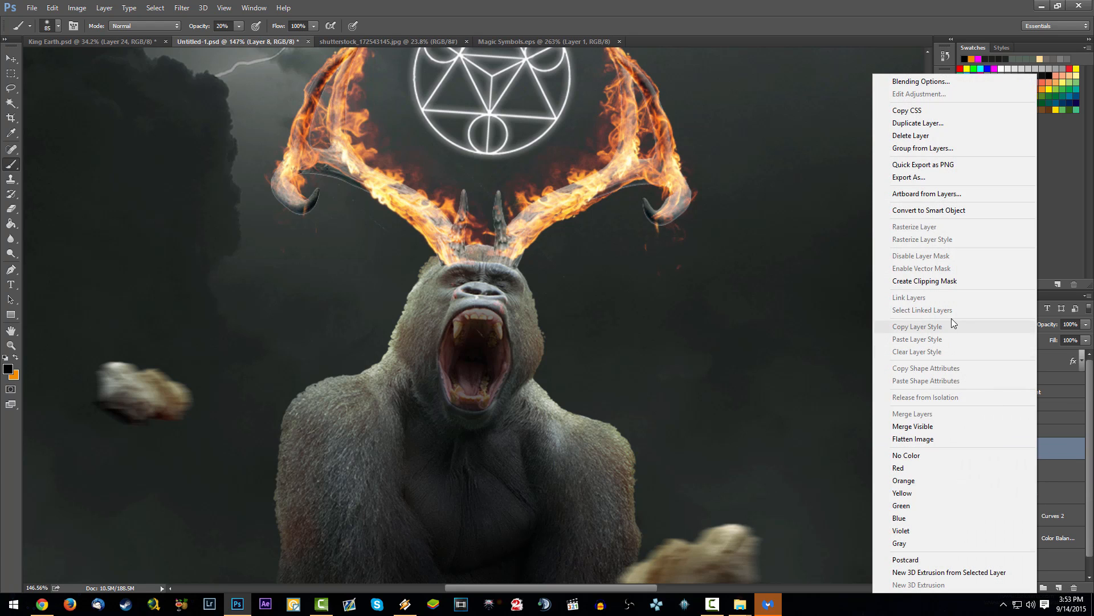
left_click(945, 281)
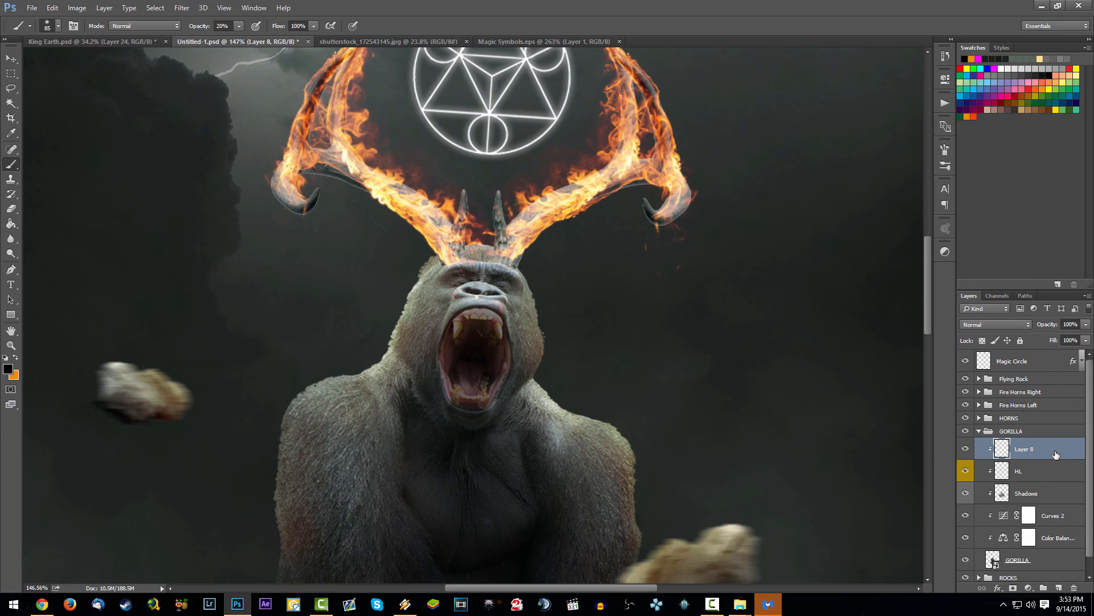
key("ctrl+s")
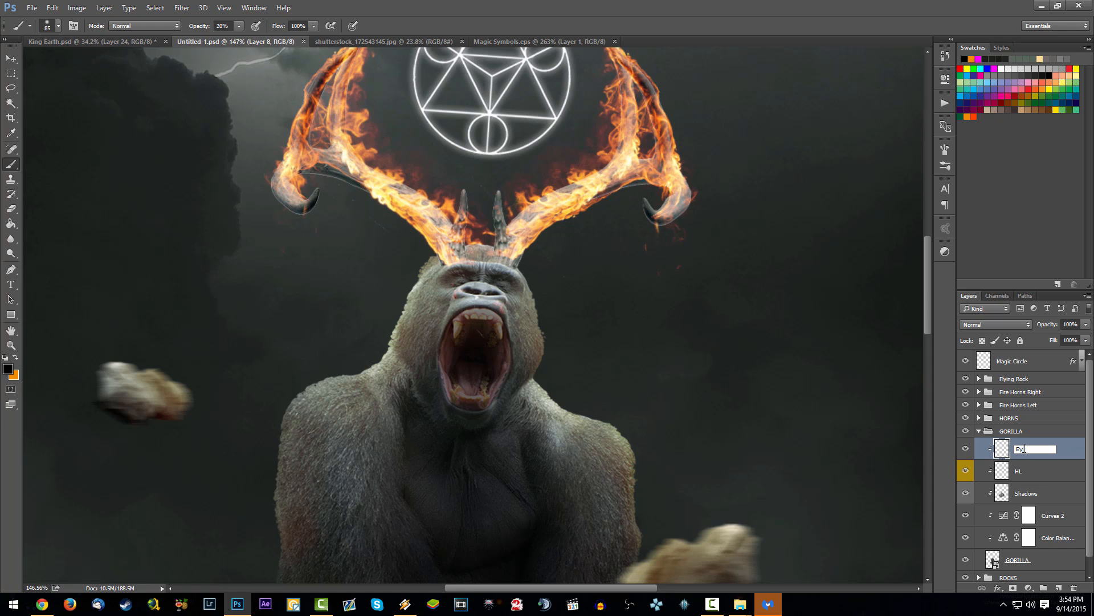
type("s")
key("Return")
key("ctrl+s")
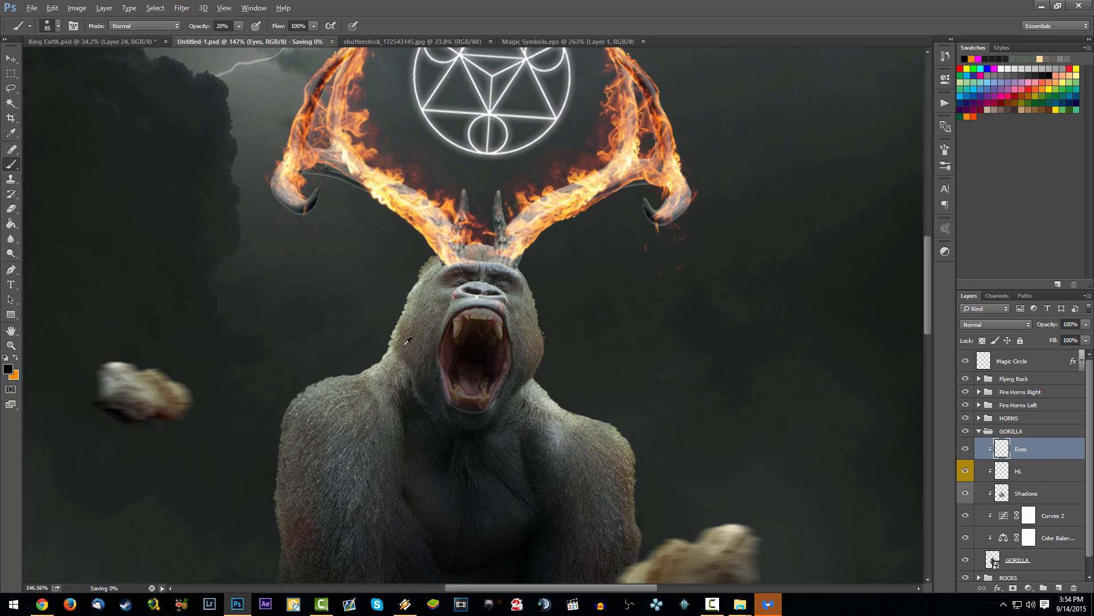
Step: Outline an almond-shaped Lasso selection over the gorilla's closed eye on the image's left side
scroll(399, 345, "up", 2)
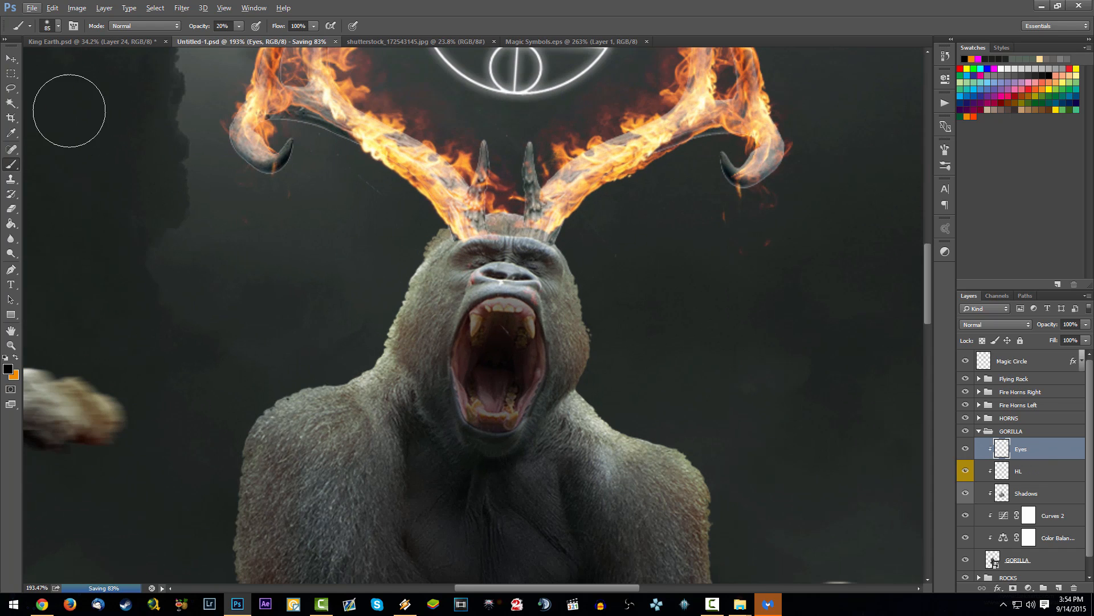
left_click(10, 88)
scroll(546, 299, "up", 7)
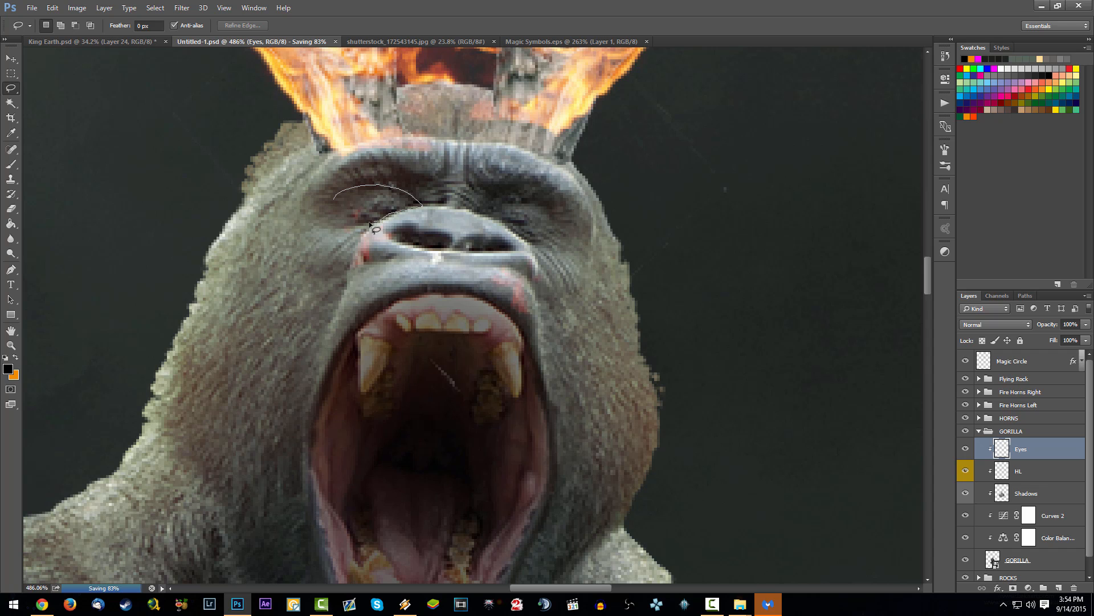
left_click_drag(335, 204, 338, 207)
scroll(338, 208, "down", 6)
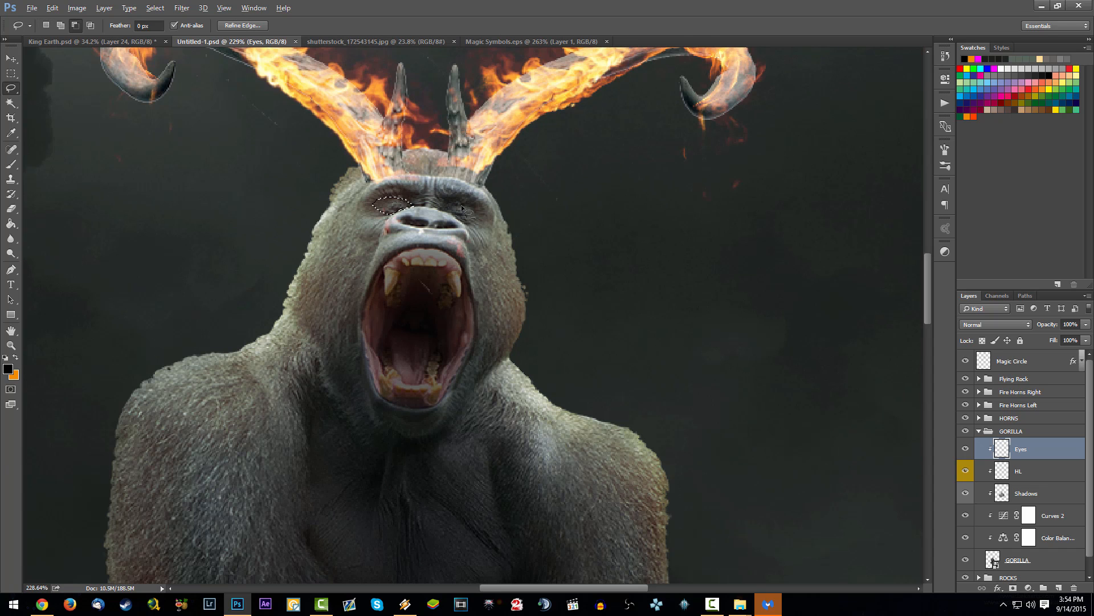
Step: Paint the eye selection solid white at 100% brush opacity on the Eyes layer and deselect
left_click(13, 165)
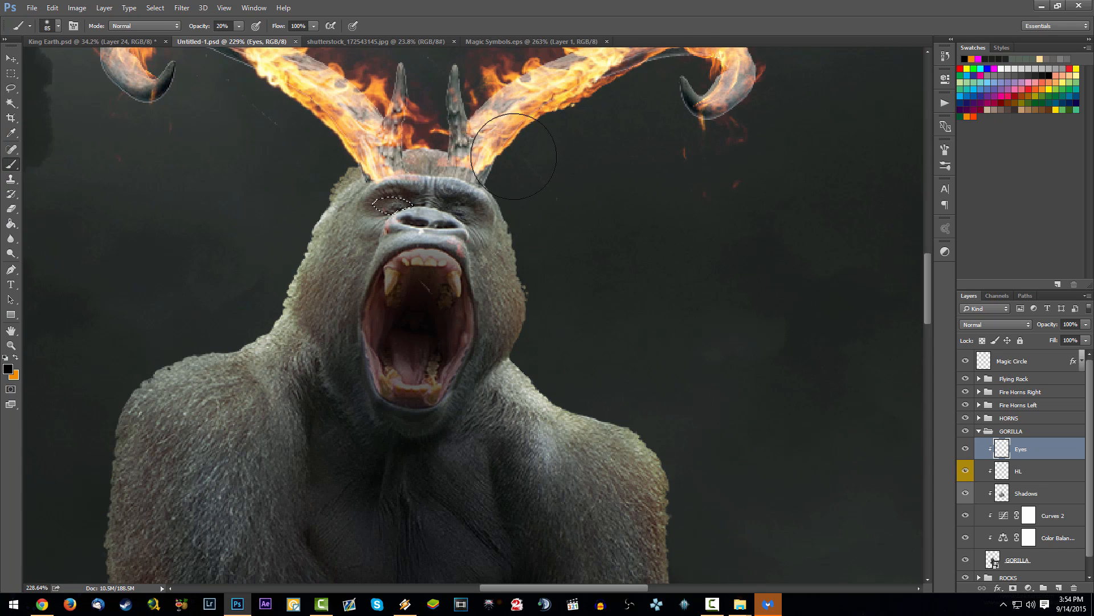
left_click_drag(195, 33, 331, 25)
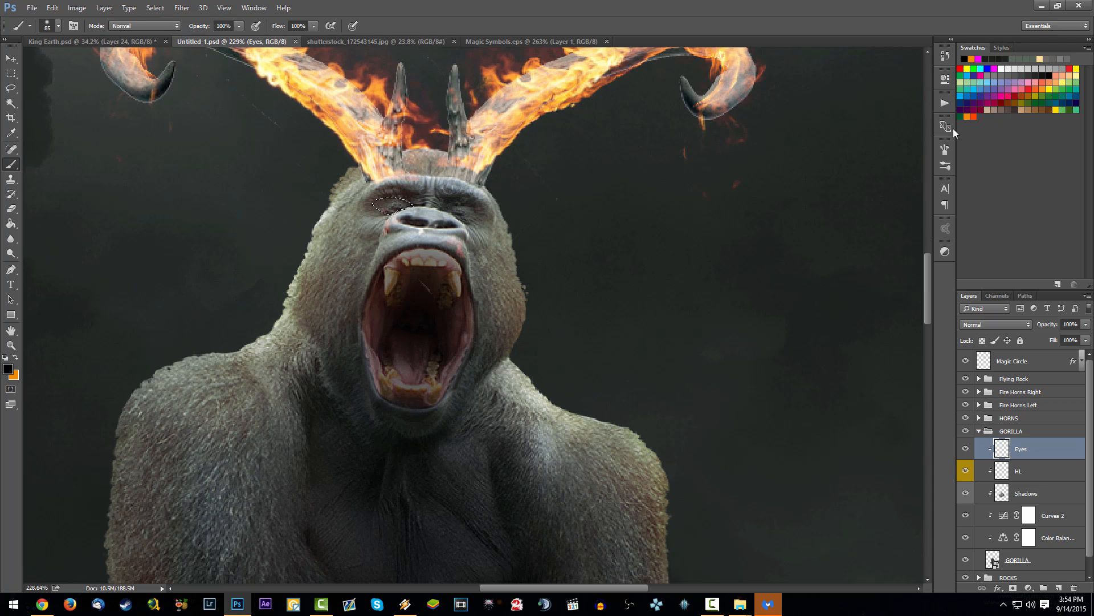
left_click(1004, 68)
left_click_drag(405, 203, 373, 210)
key("ctrl+d")
scroll(393, 182, "up", 5)
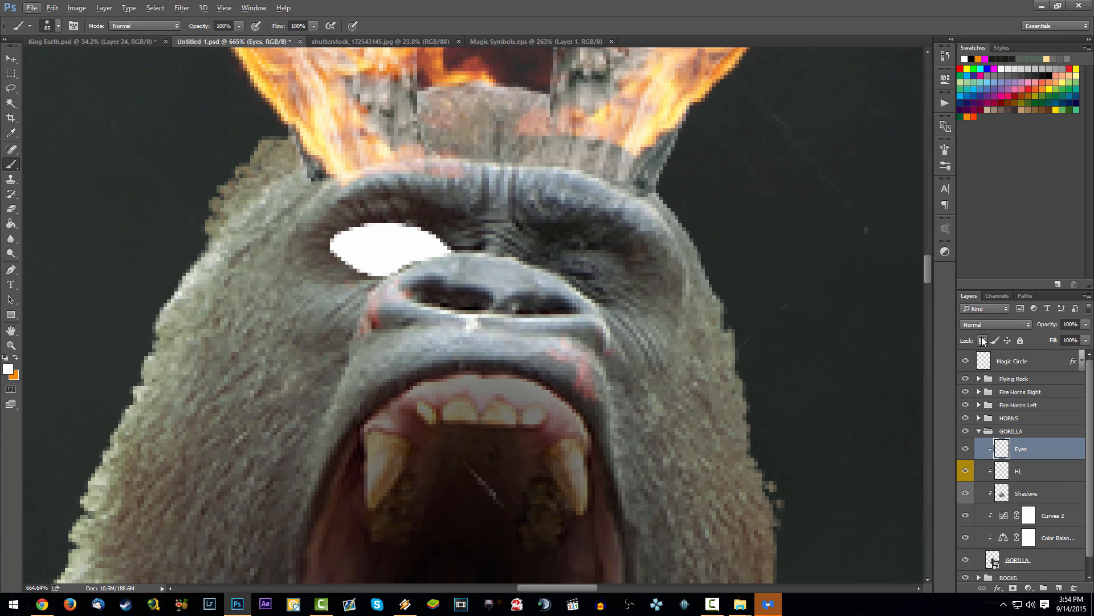
Step: Lock the Eyes layer's transparent pixels and set the brush to 21 px with 0% hardness
right_click(627, 161)
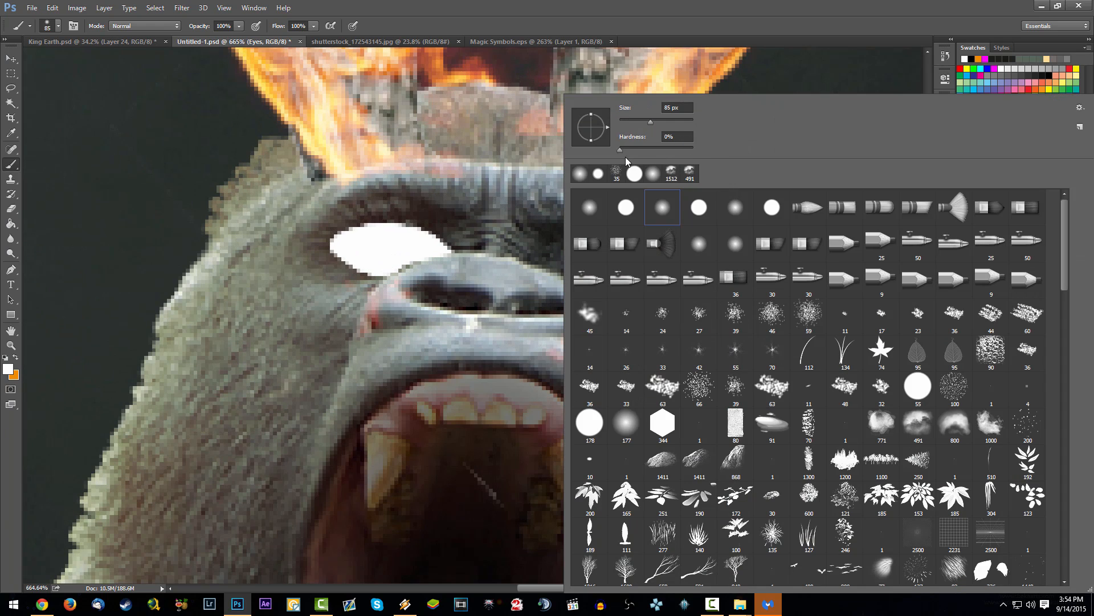
left_click_drag(629, 122, 628, 122)
left_click(528, 268)
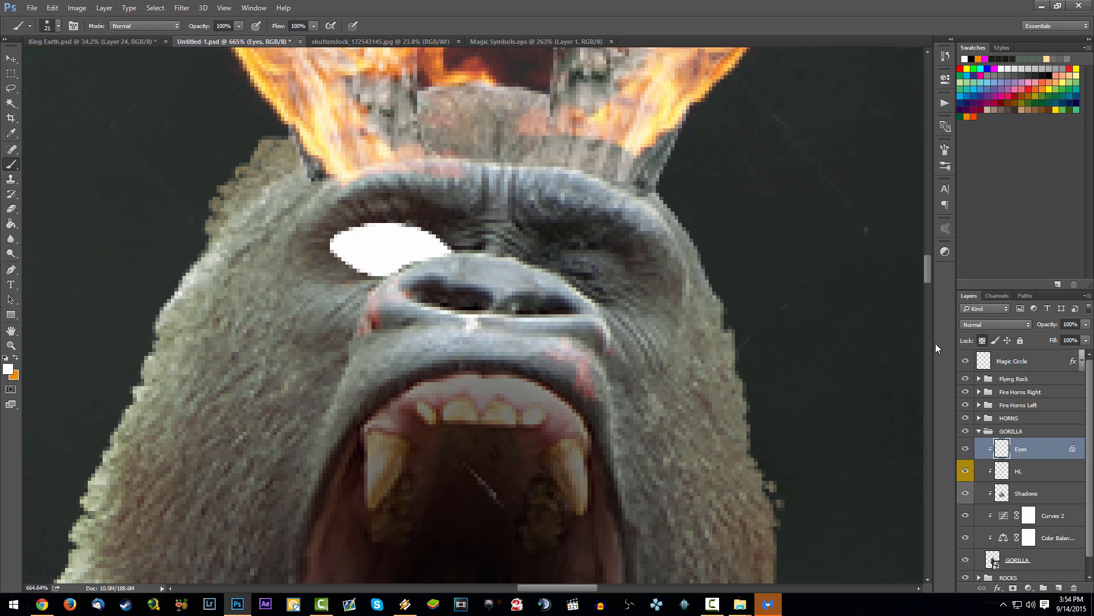
right_click(558, 245)
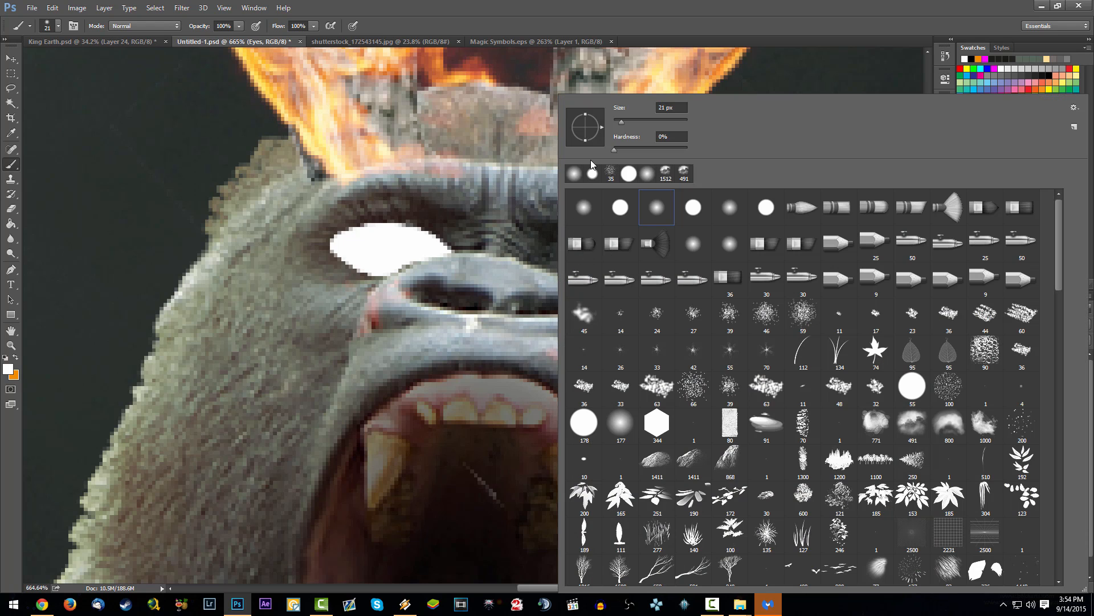
left_click(512, 253)
Step: Shade the upper and lower edges of the white eye with black at 40% brush opacity
key("x")
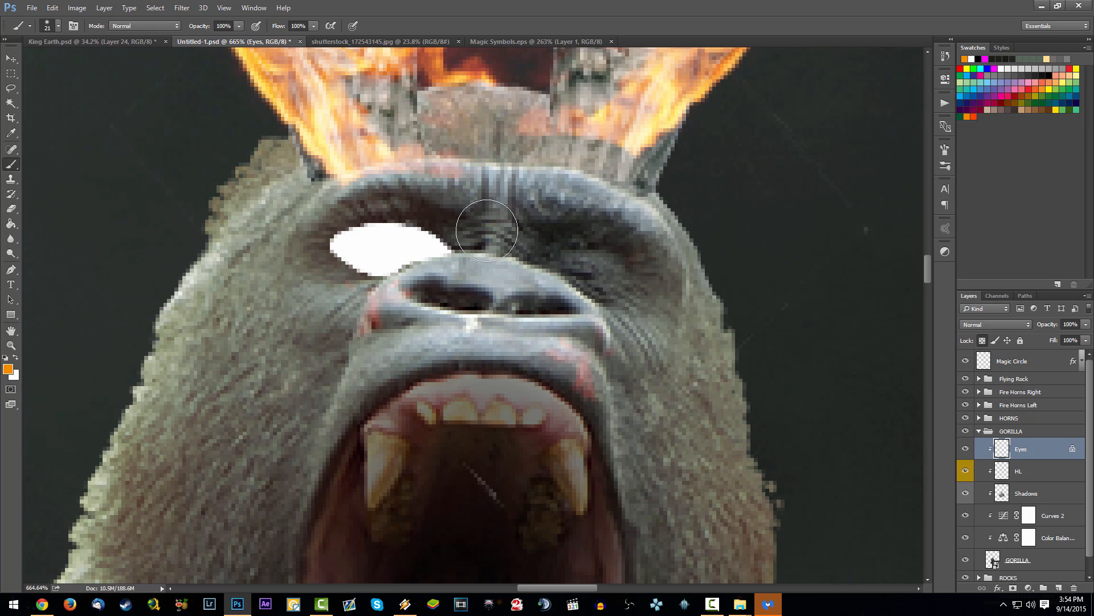
key("x")
key("1")
key("4")
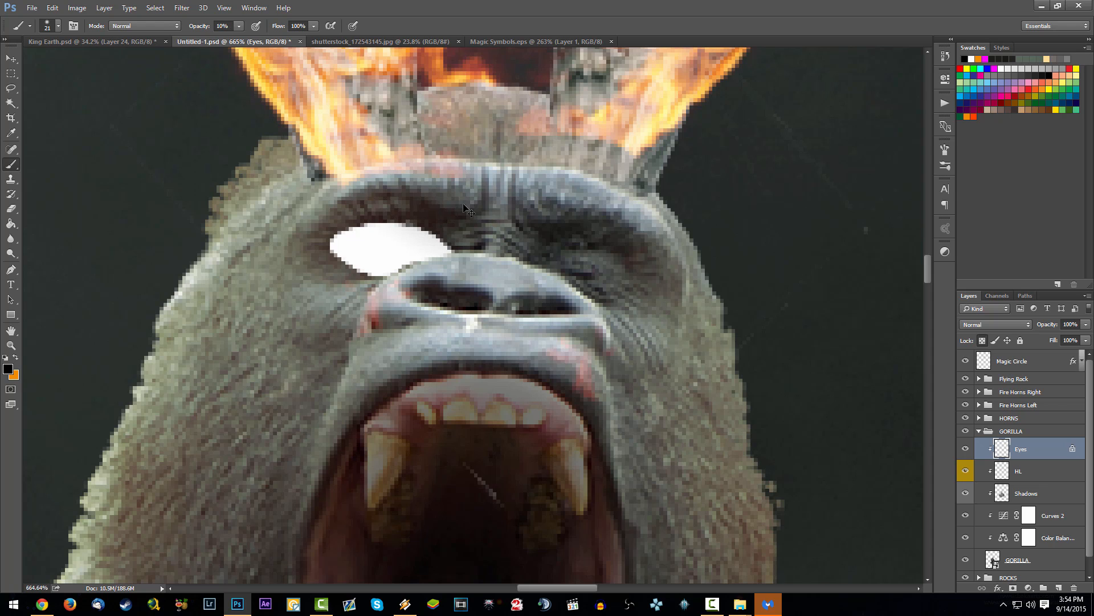
mouse_move(422, 194)
left_mouse_down()
mouse_move(459, 218)
mouse_move(425, 197)
mouse_move(359, 189)
mouse_move(314, 199)
mouse_move(393, 182)
mouse_move(491, 226)
left_mouse_up()
mouse_move(390, 312)
left_mouse_down()
mouse_move(341, 299)
mouse_move(371, 306)
mouse_move(460, 289)
mouse_move(445, 300)
left_mouse_up()
scroll(493, 293, "down", 5)
scroll(492, 293, "down", 3)
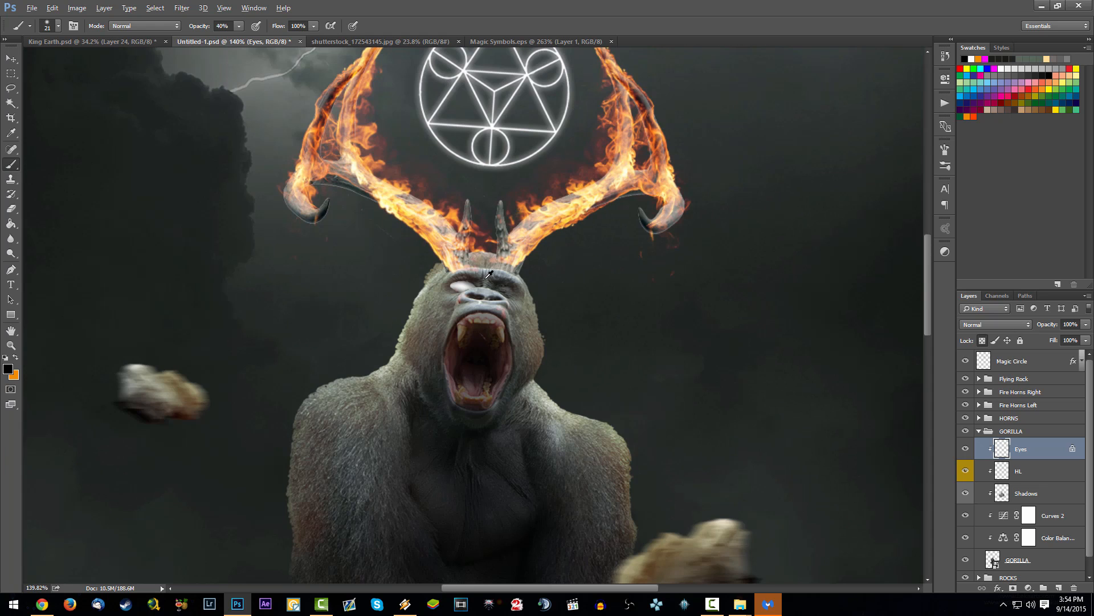
scroll(445, 285, "up", 5)
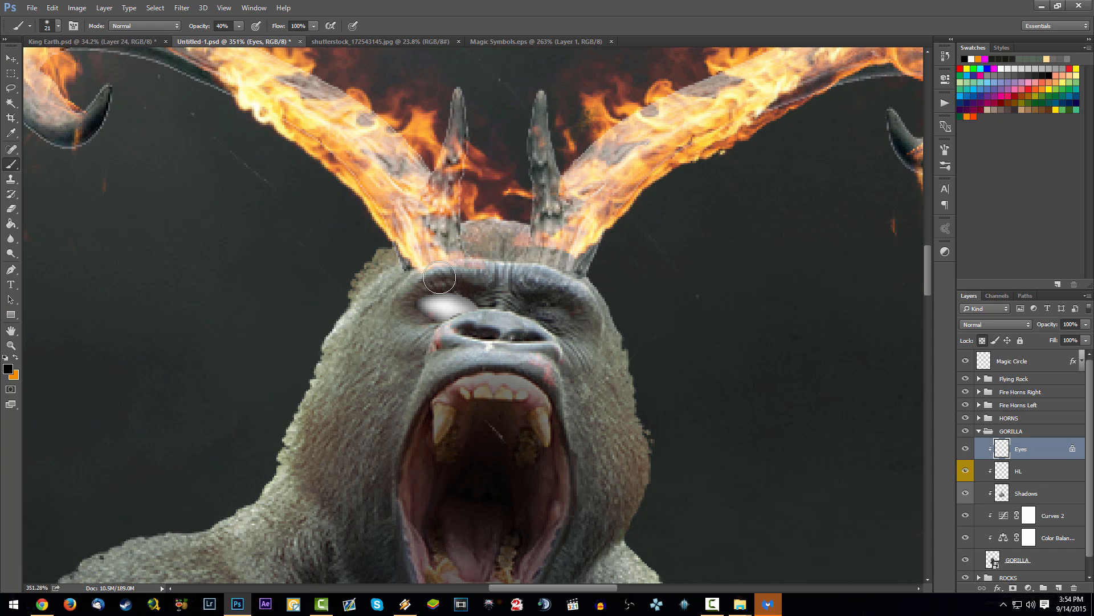
scroll(516, 285, "down", 4)
scroll(516, 285, "up", 3)
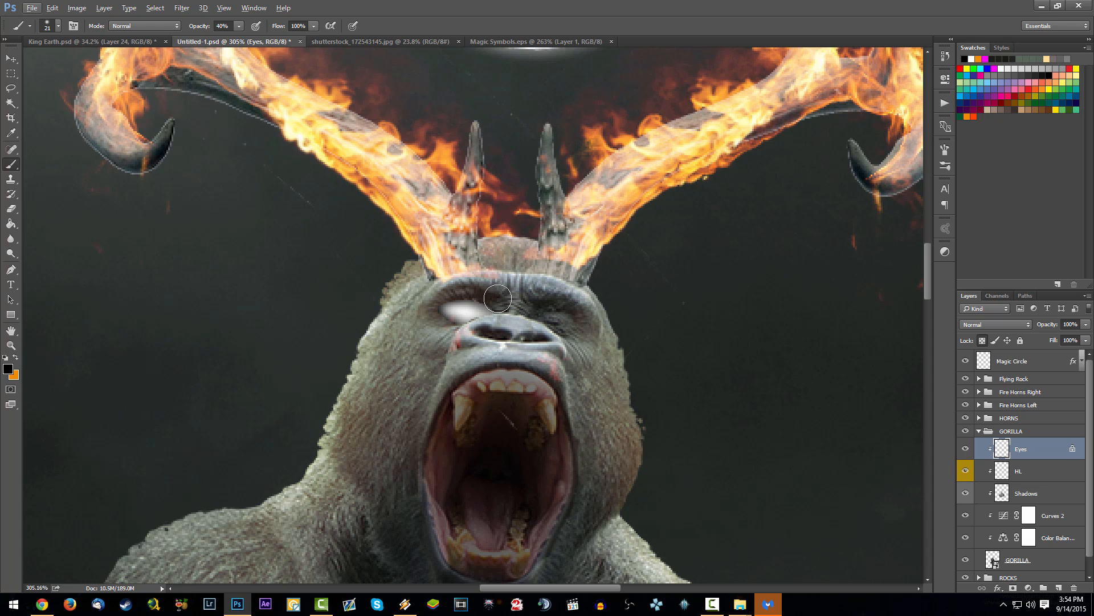
scroll(515, 288, "down", 4)
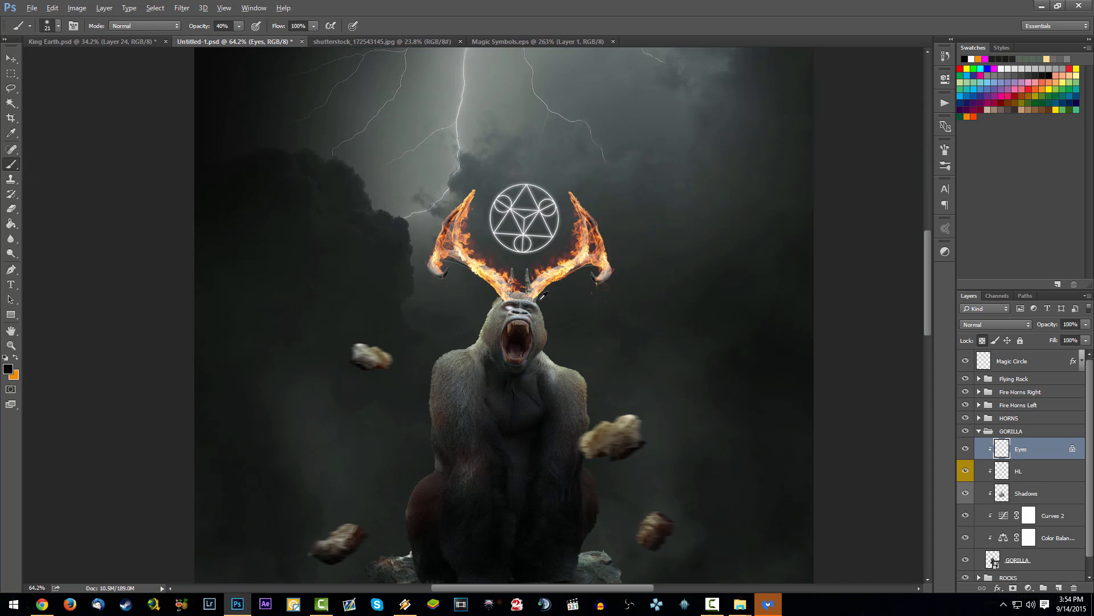
Step: Duplicate the Eyes layer, flip the copy horizontally and place it over the gorilla's other eye
scroll(835, 440, "up", 3)
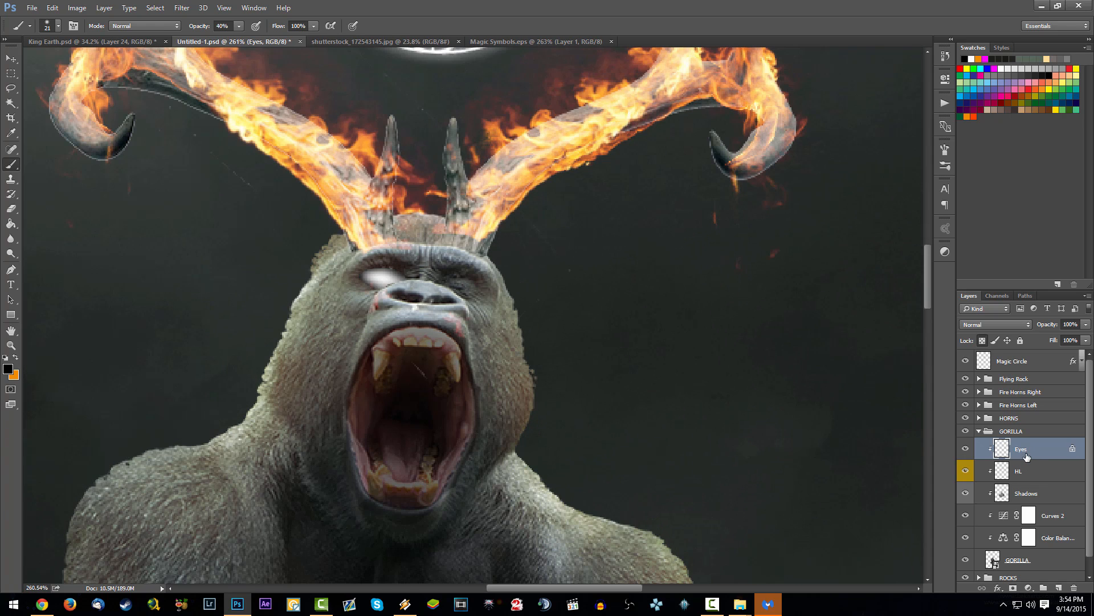
left_click_drag(1029, 461, 1034, 460)
key("ctrl+t")
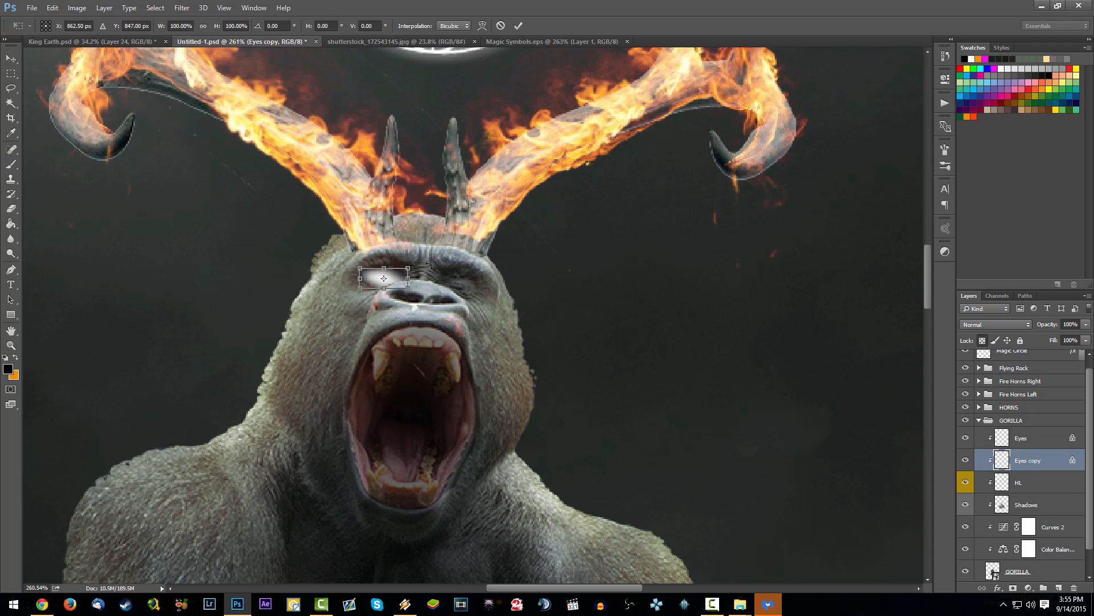
right_click(418, 264)
left_click(461, 439)
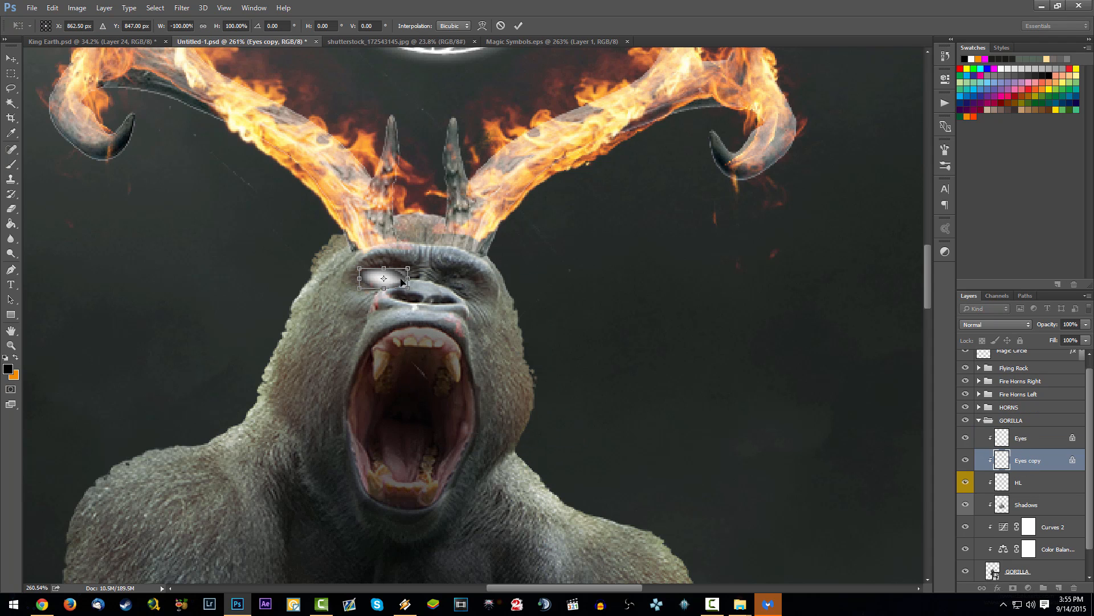
mouse_move(405, 283)
left_mouse_down()
mouse_move(494, 288)
mouse_move(499, 304)
mouse_move(530, 306)
mouse_move(500, 315)
mouse_move(435, 292)
left_mouse_up()
key("Return")
scroll(506, 278, "up", 6)
scroll(450, 293, "down", 8)
scroll(466, 294, "down", 6)
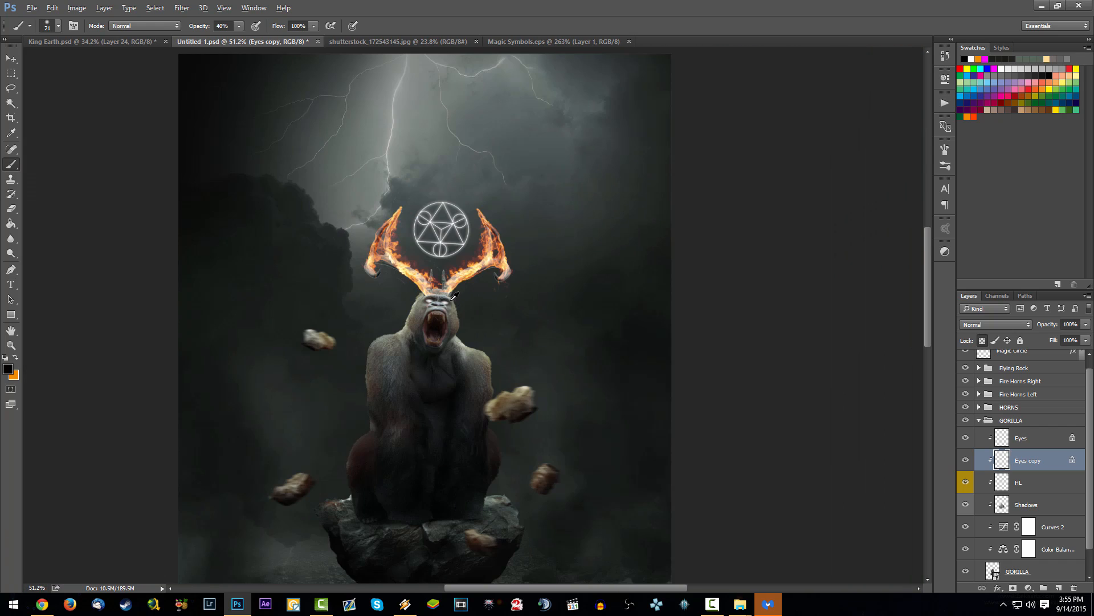
scroll(467, 280, "up", 2)
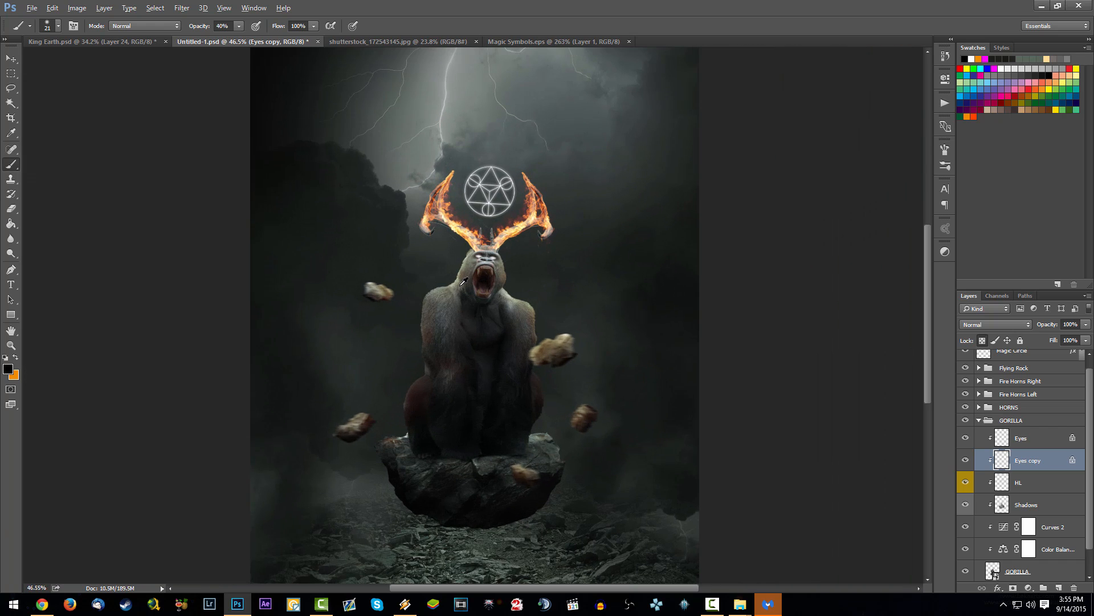
Step: Save the document with the white eyes in place on the gorilla
scroll(515, 200, "up", 2)
scroll(518, 204, "down", 1)
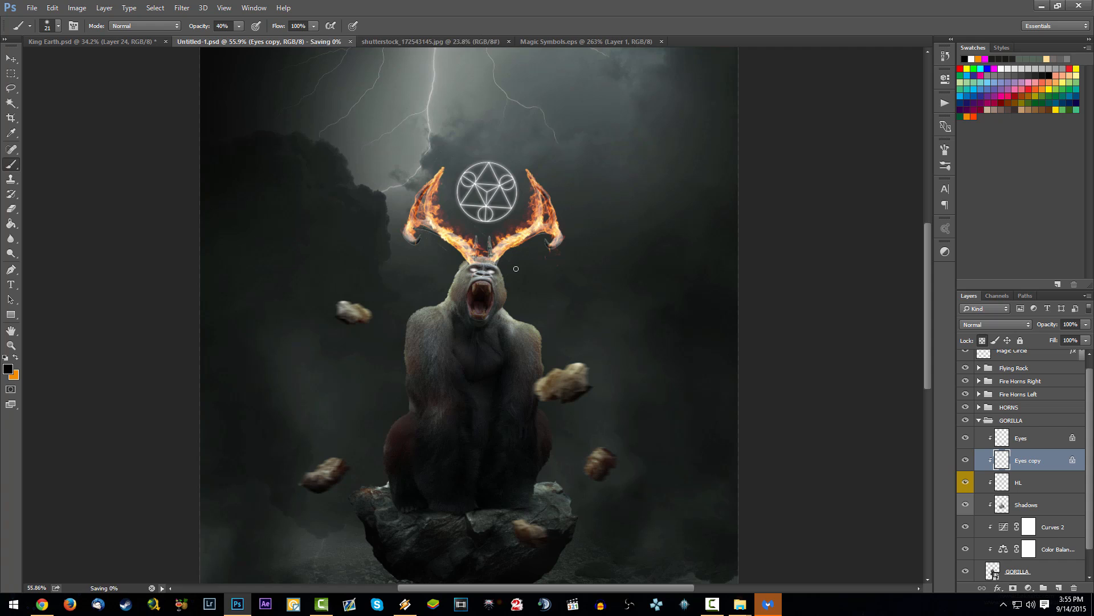
scroll(521, 207, "down", 2)
scroll(521, 207, "up", 4)
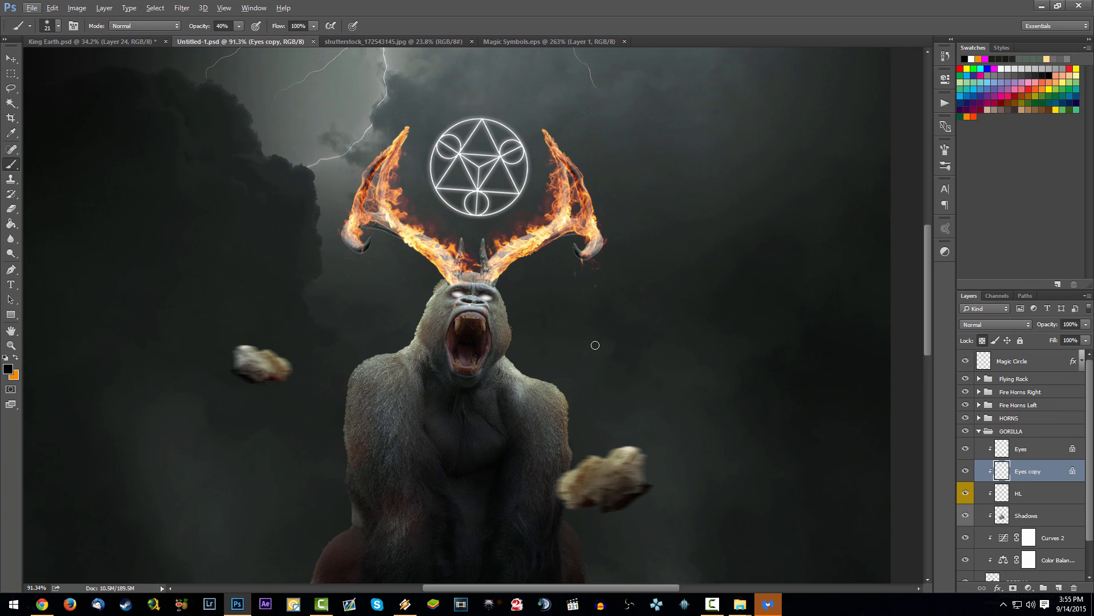
scroll(478, 331, "down", 1)
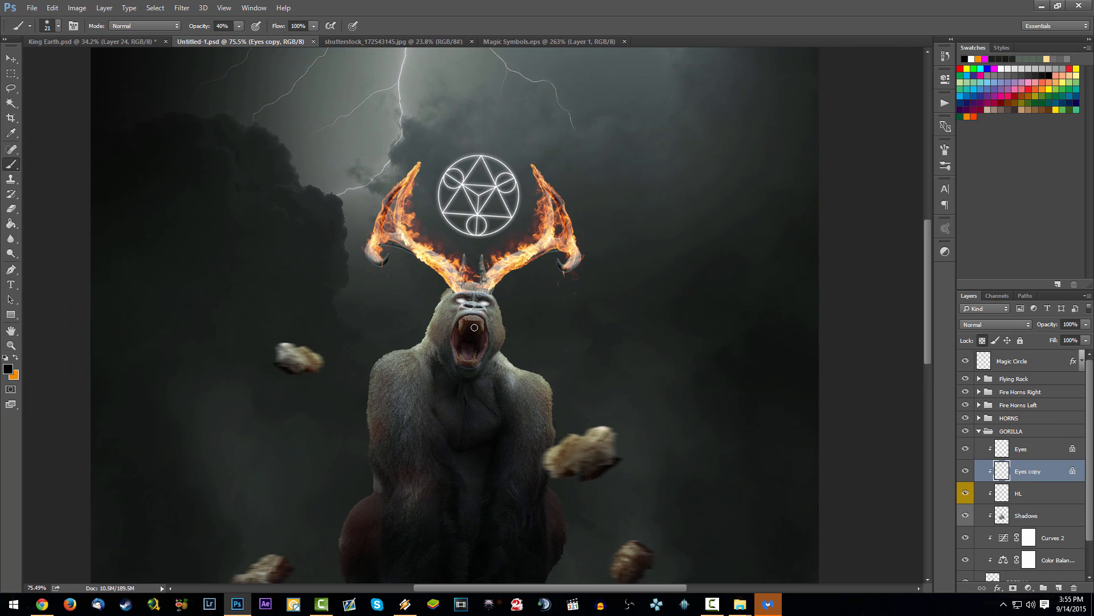
Step: On the HL layer, set up a soft 235 px orange brush with 0% hardness and try a highlight on the gorilla's head
left_click(1034, 497)
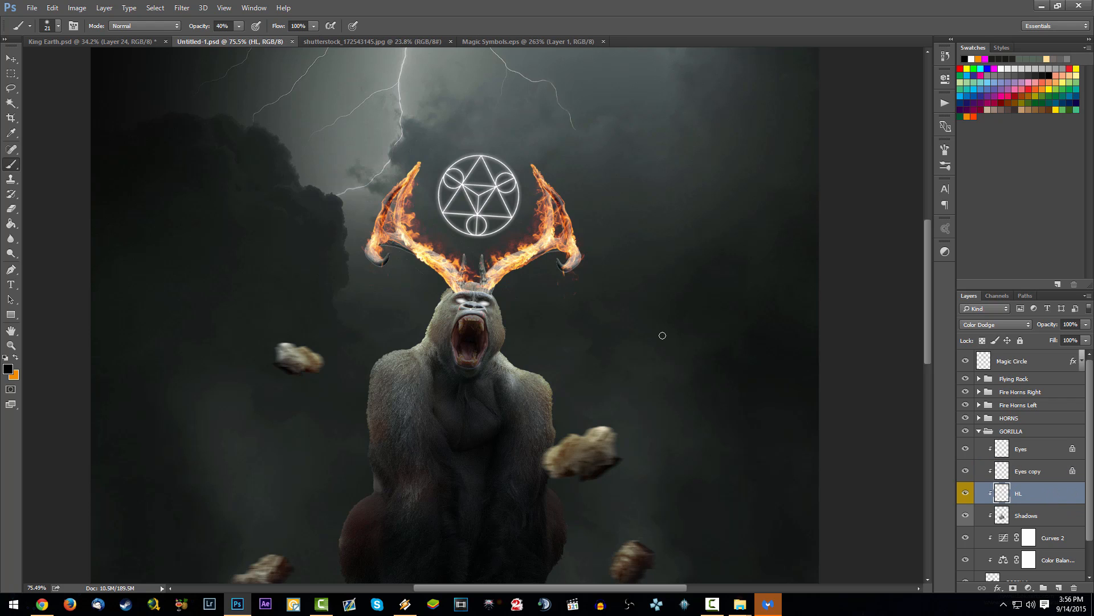
key("x")
right_click(497, 119)
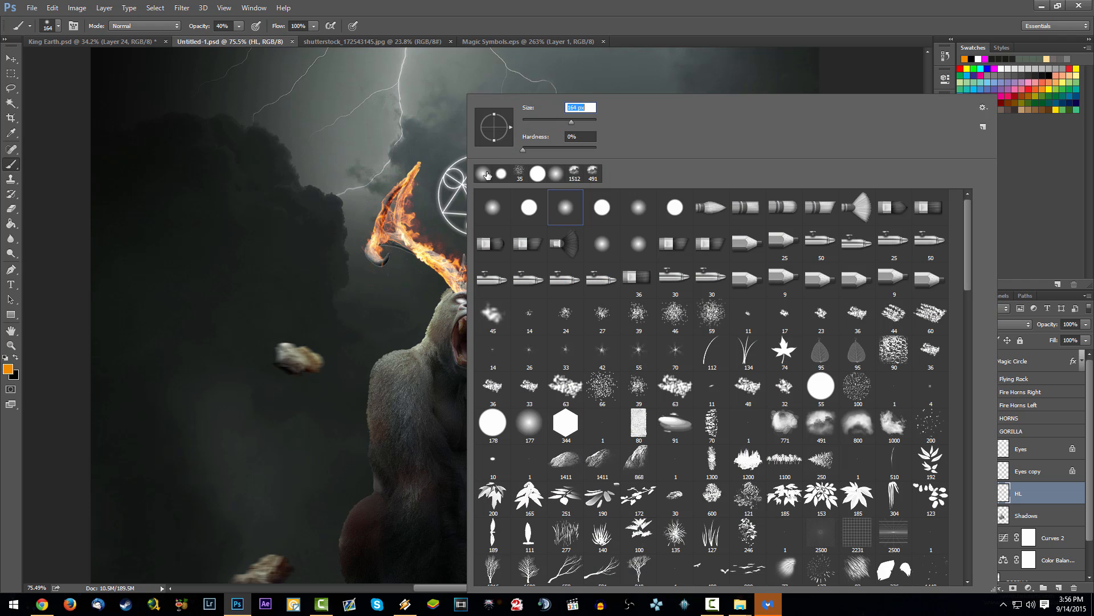
left_click(560, 5)
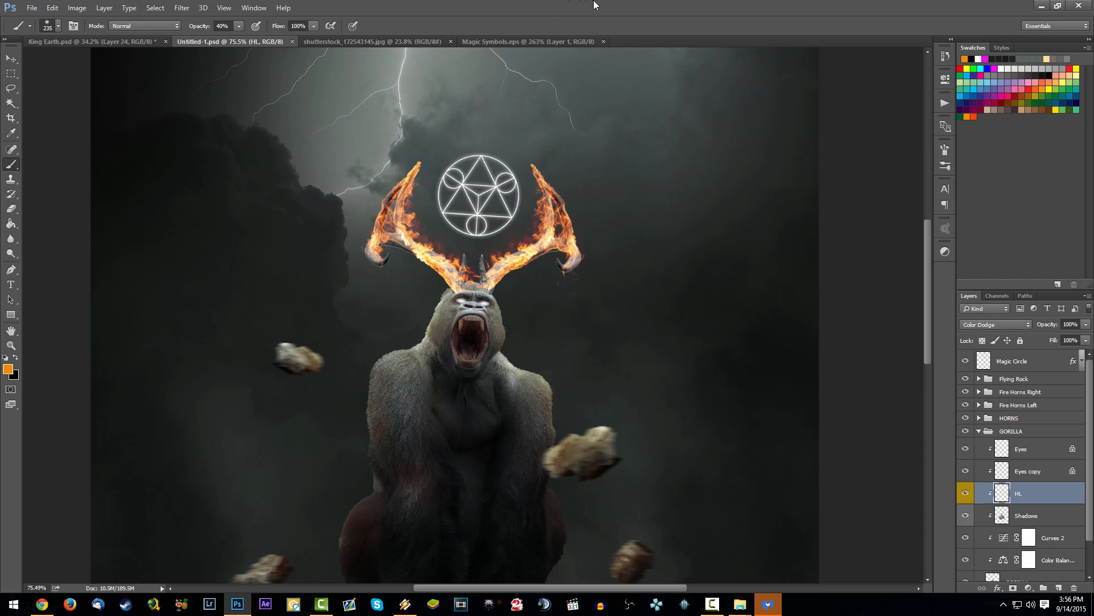
left_click_drag(494, 273, 445, 265)
key("ctrl+z")
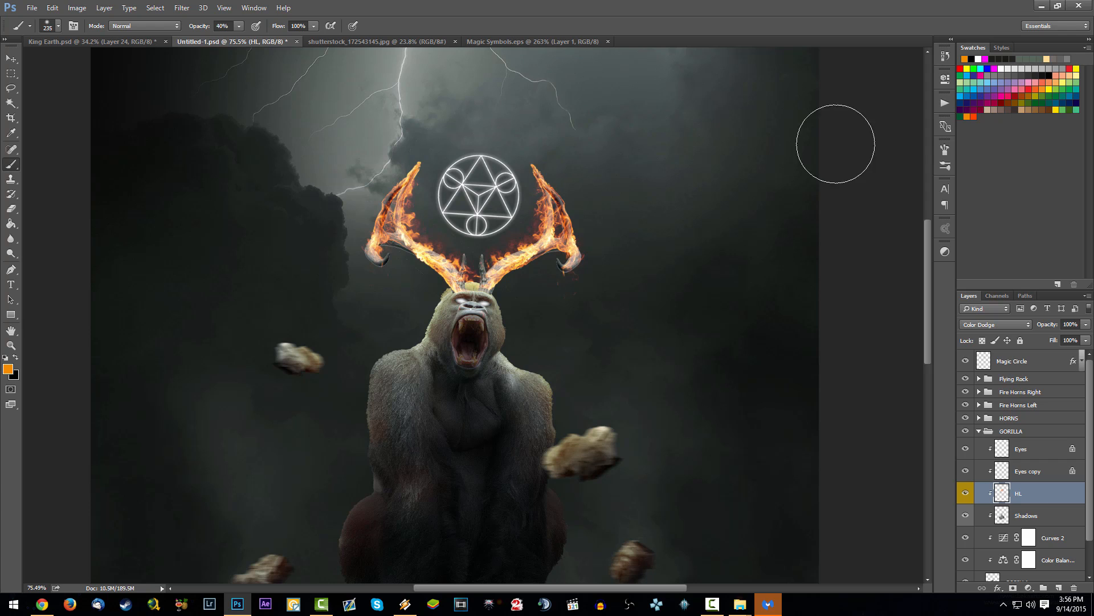
Step: Switch the brush colour to red-orange #ff4200 and paint highlights over the gorilla's head and both shoulders on the HL layer
left_click(974, 115)
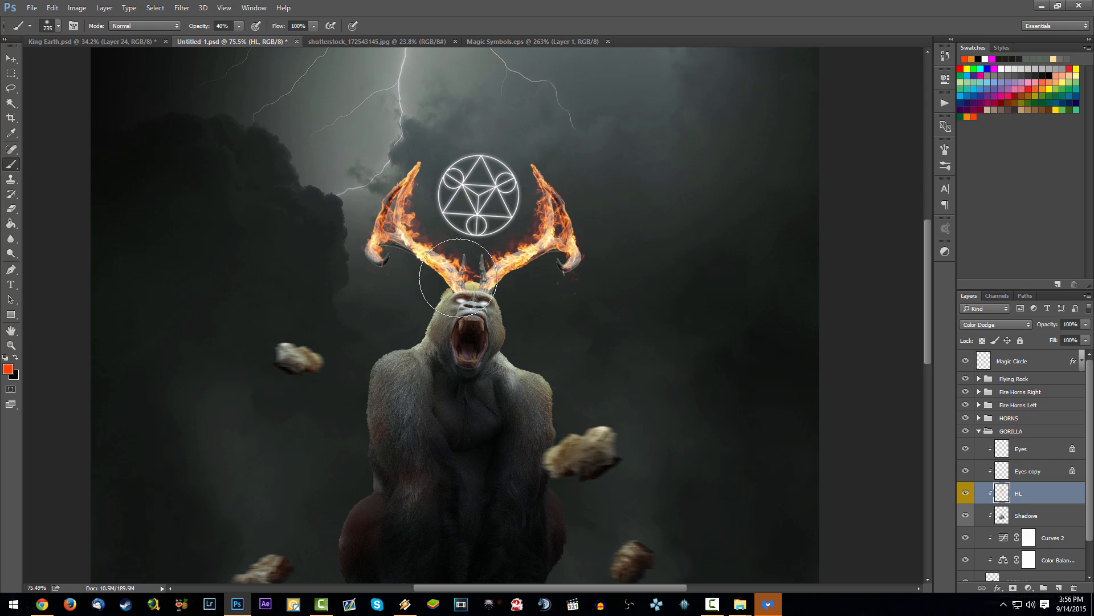
mouse_move(464, 251)
left_mouse_down()
mouse_move(445, 255)
mouse_move(509, 272)
left_mouse_up()
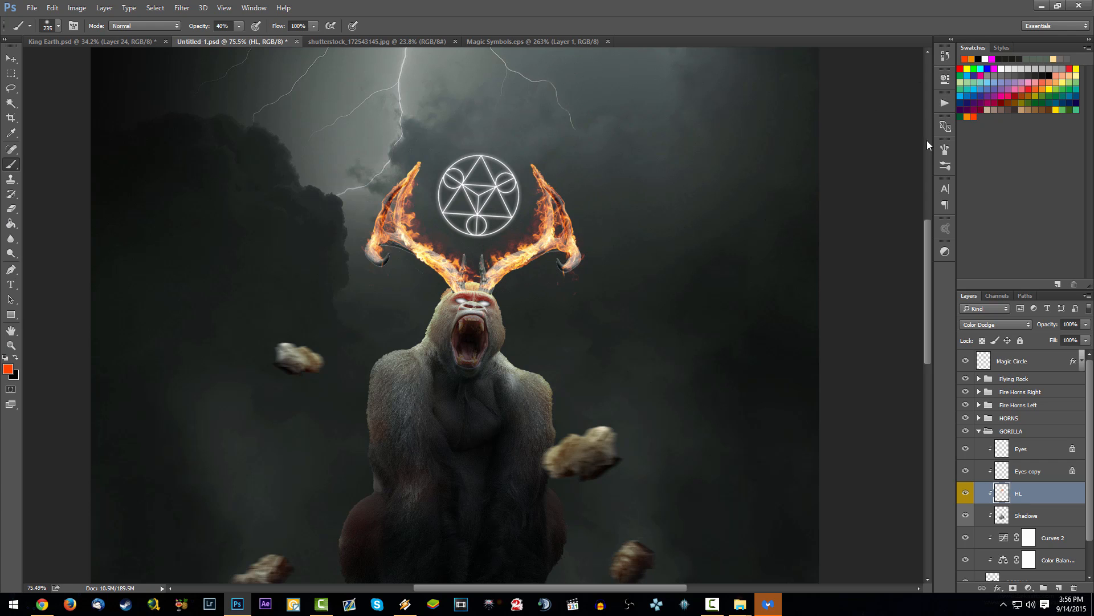
key("ctrl+z")
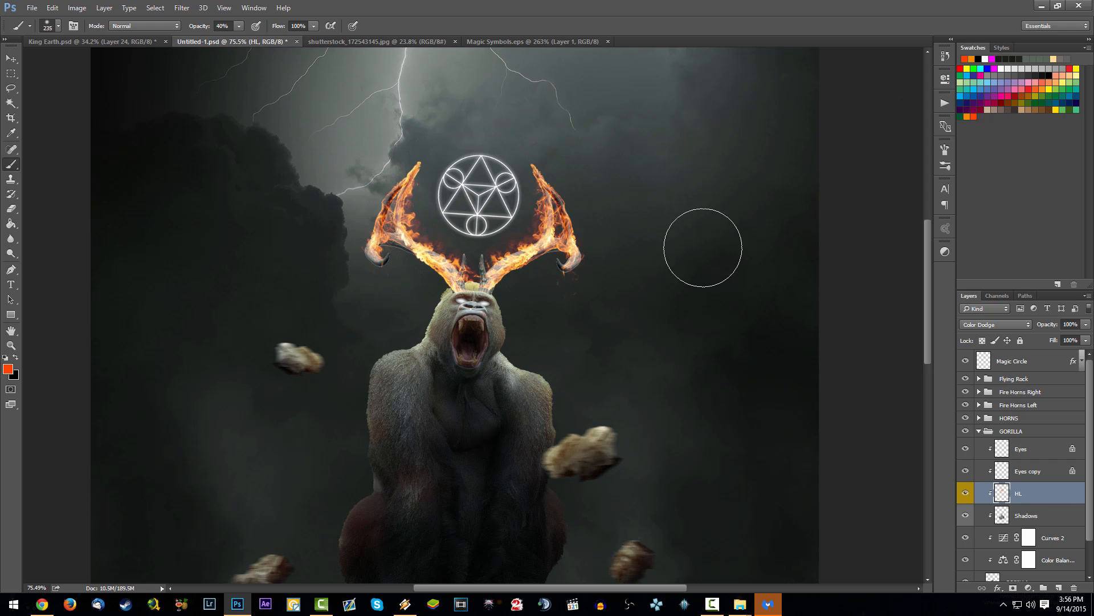
left_click(9, 370)
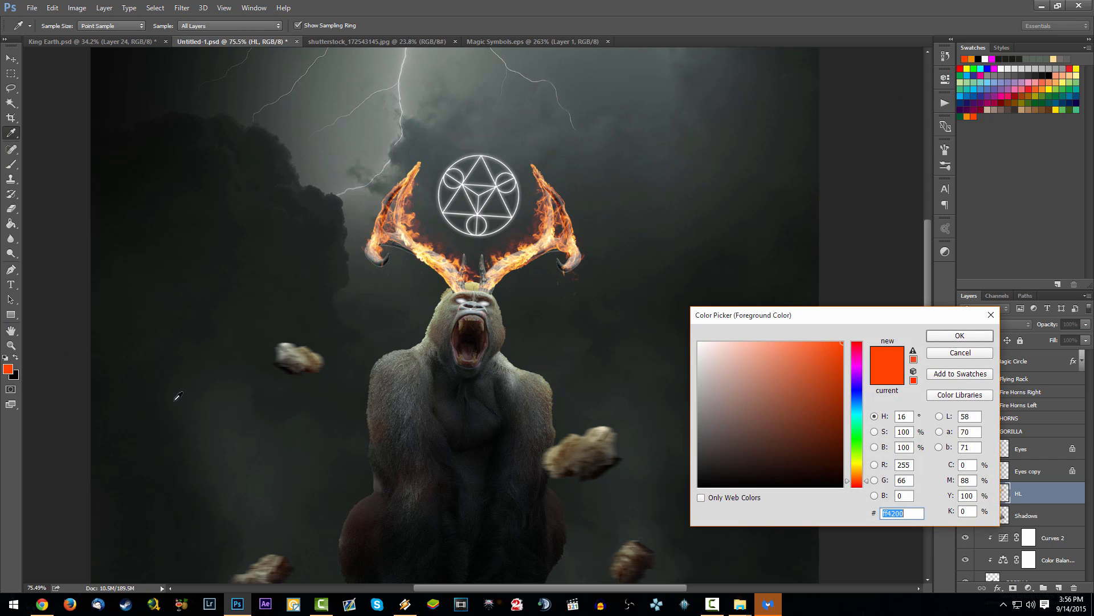
left_click(957, 337)
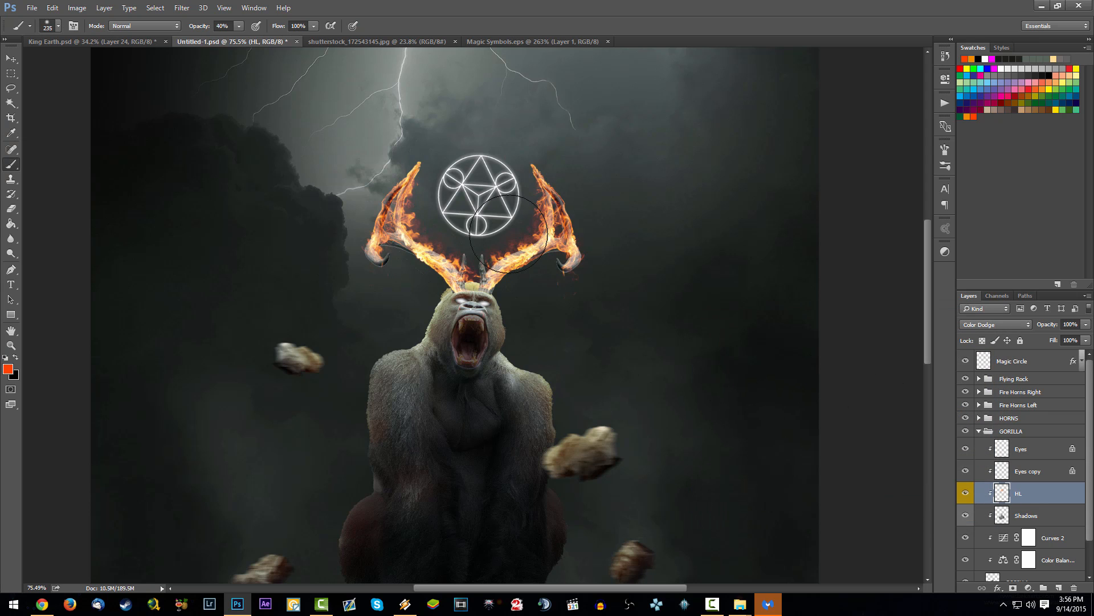
mouse_move(456, 256)
left_mouse_down()
mouse_move(418, 298)
mouse_move(531, 272)
mouse_move(535, 308)
left_mouse_up()
mouse_move(397, 321)
left_mouse_down()
mouse_move(357, 337)
mouse_move(378, 318)
mouse_move(408, 327)
left_mouse_up()
mouse_move(529, 326)
left_mouse_down()
mouse_move(558, 350)
mouse_move(528, 332)
left_mouse_up()
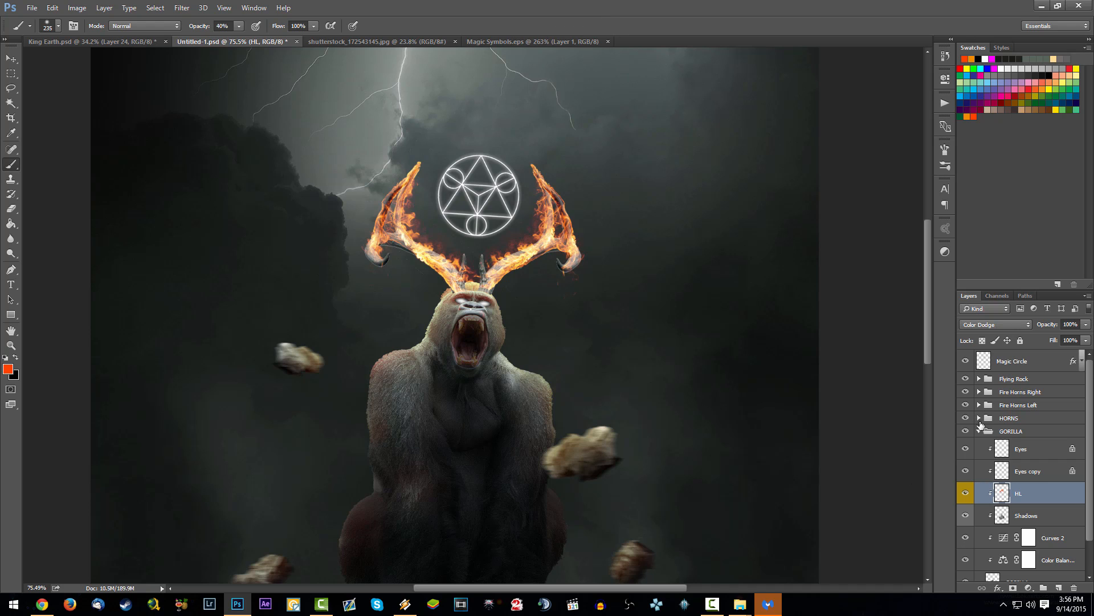
Step: Create a new layer at the top of the HORNS group, clipped to the horns above the Curves 4 adjustment
left_click(978, 431)
left_click(980, 419)
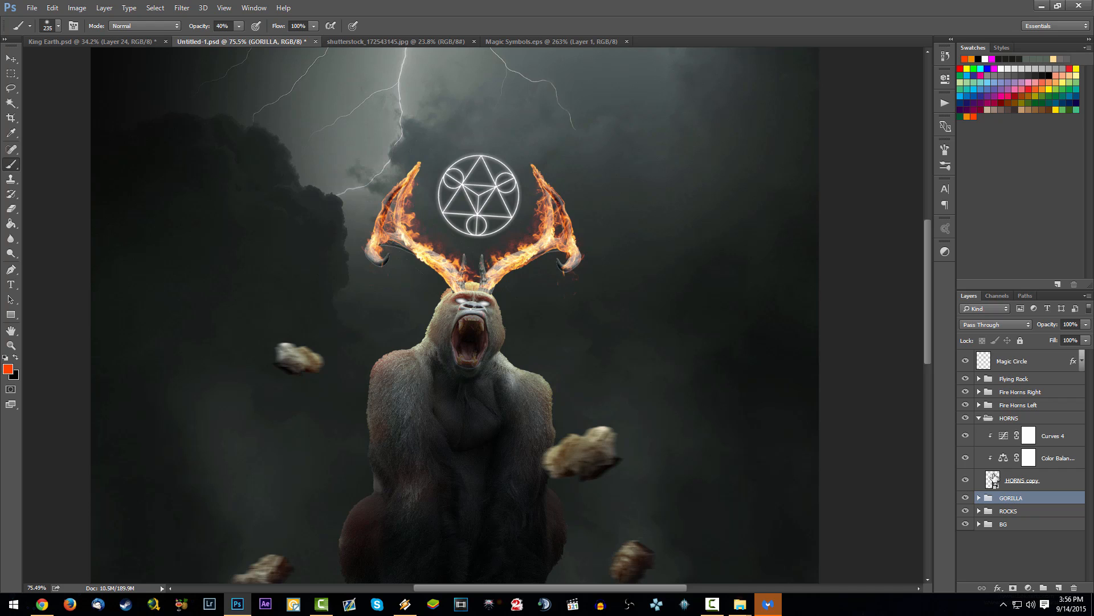
left_click(1029, 483)
left_click(1058, 588)
left_click_drag(1040, 478, 1043, 433)
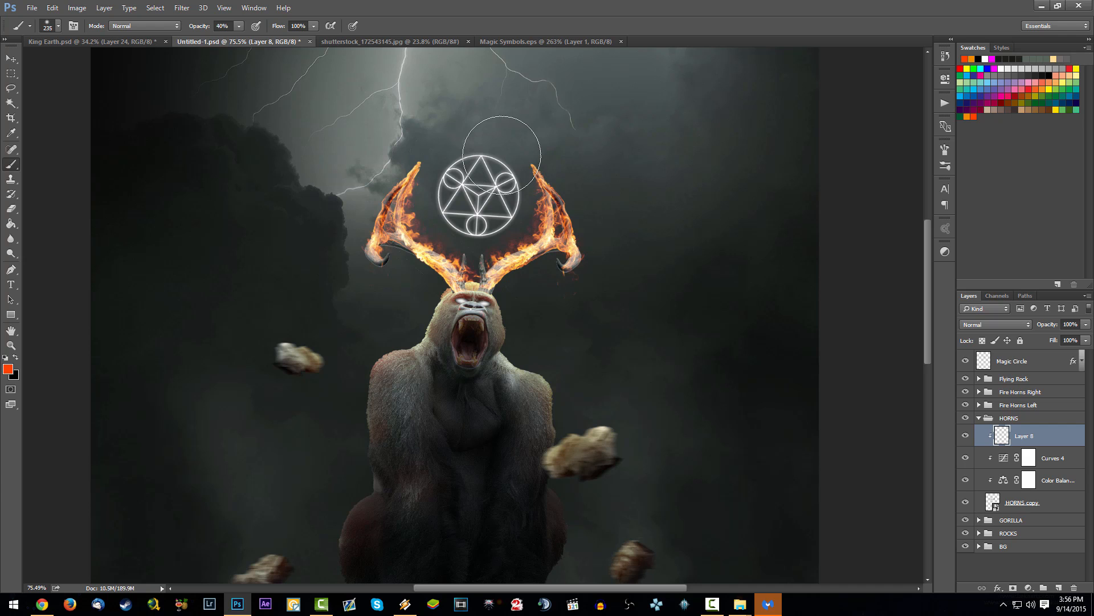
Step: Shade the horns on the new clipped layer with a soft black 49 px brush
key("x")
right_click(539, 132)
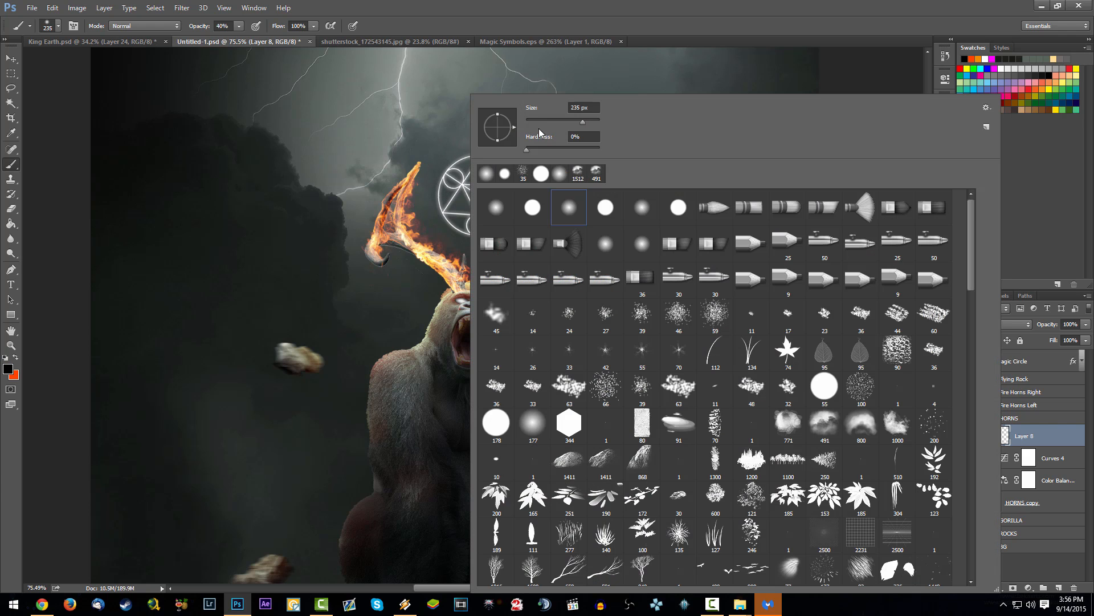
left_click(542, 120)
key("Return")
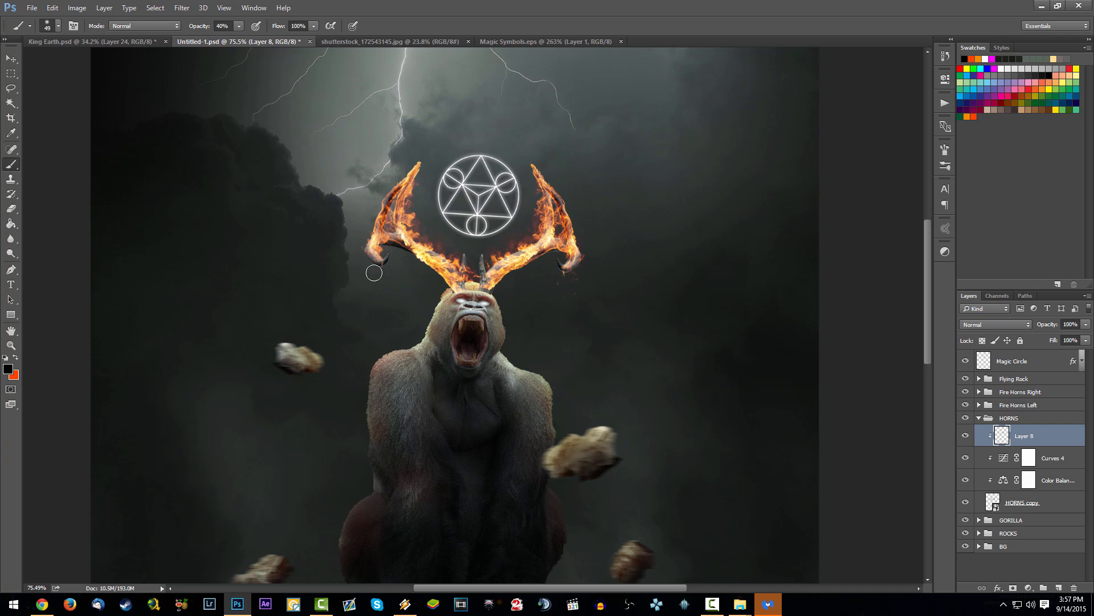
Step: Make Magic Circle the active layer and save the document
scroll(521, 225, "down", 4)
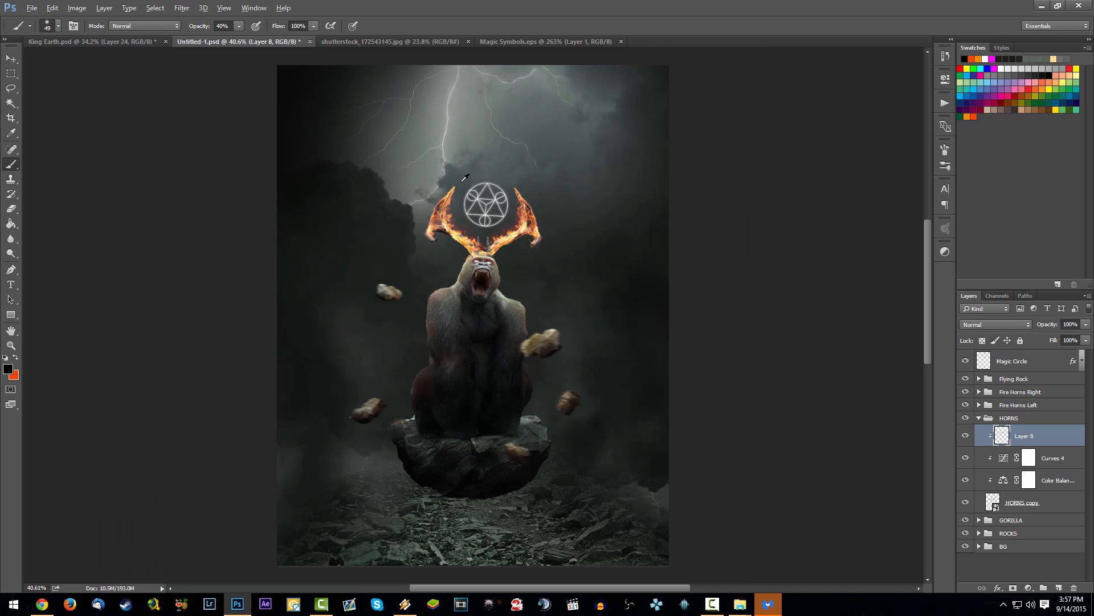
scroll(530, 246, "up", 3)
scroll(535, 260, "down", 1)
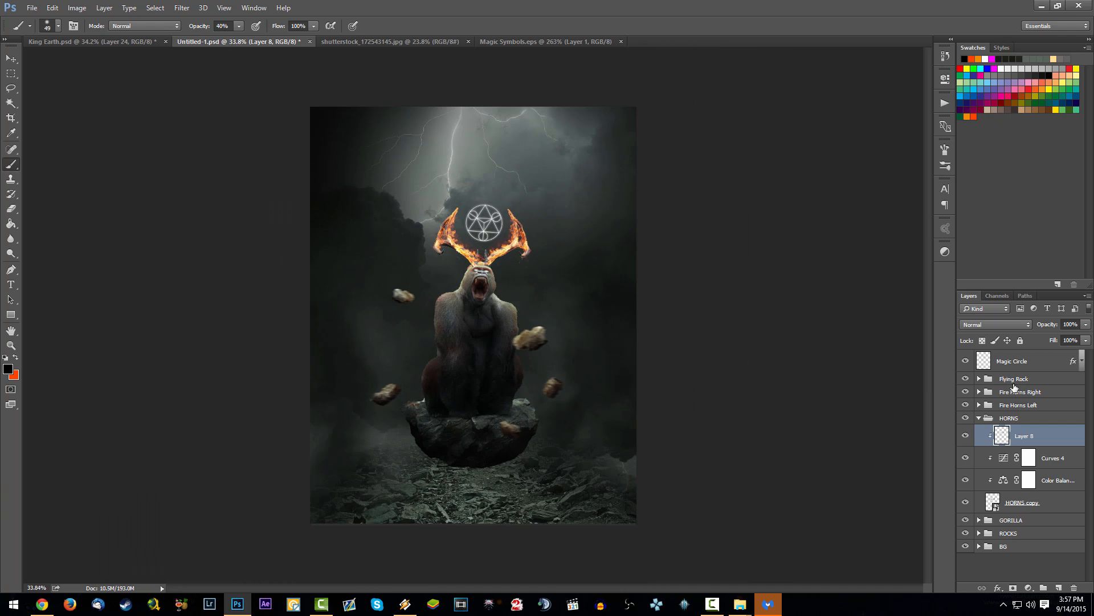
left_click(1020, 364)
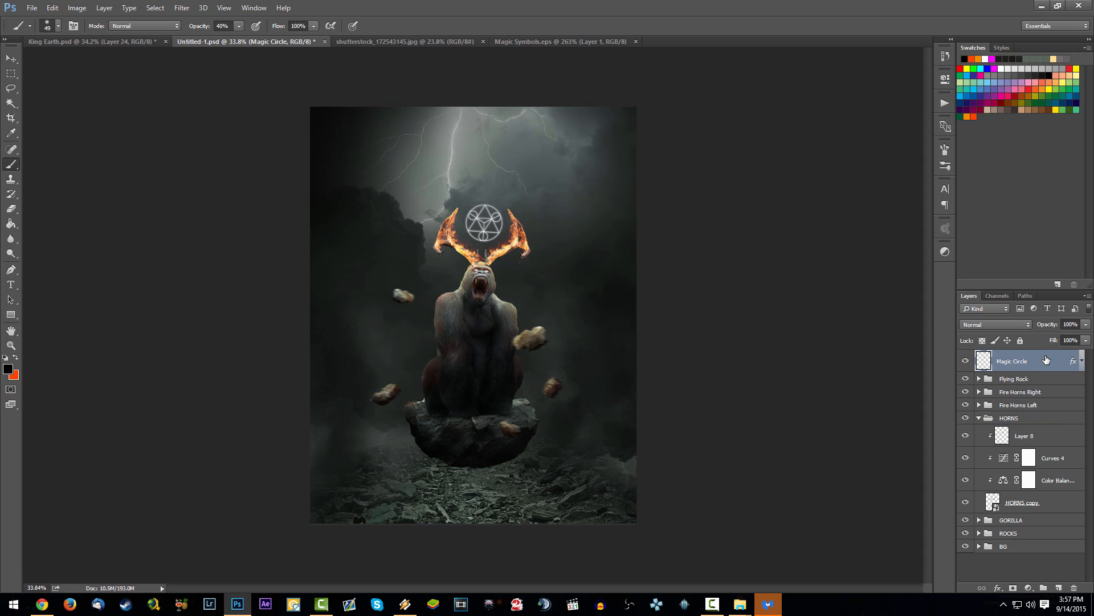
key("ctrl+s")
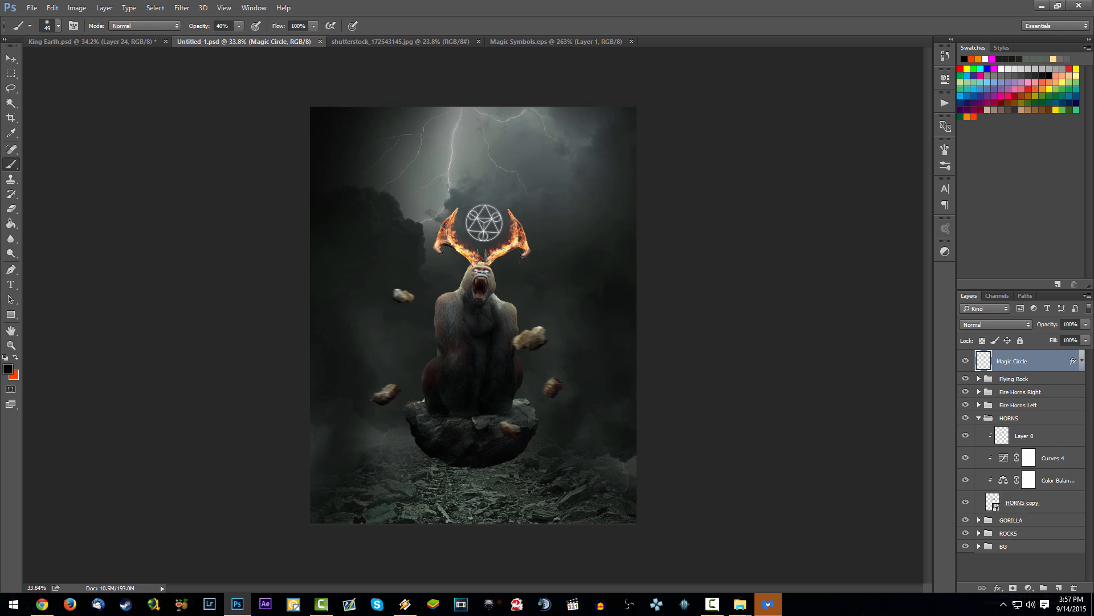
Step: Place the spark image shutterstock_249068212 above Magic Circle, scaled to about 88% by 97% and rotated about 86° over the canvas
left_click_drag(1093, 379, 598, 378)
left_click_drag(555, 315, 544, 267)
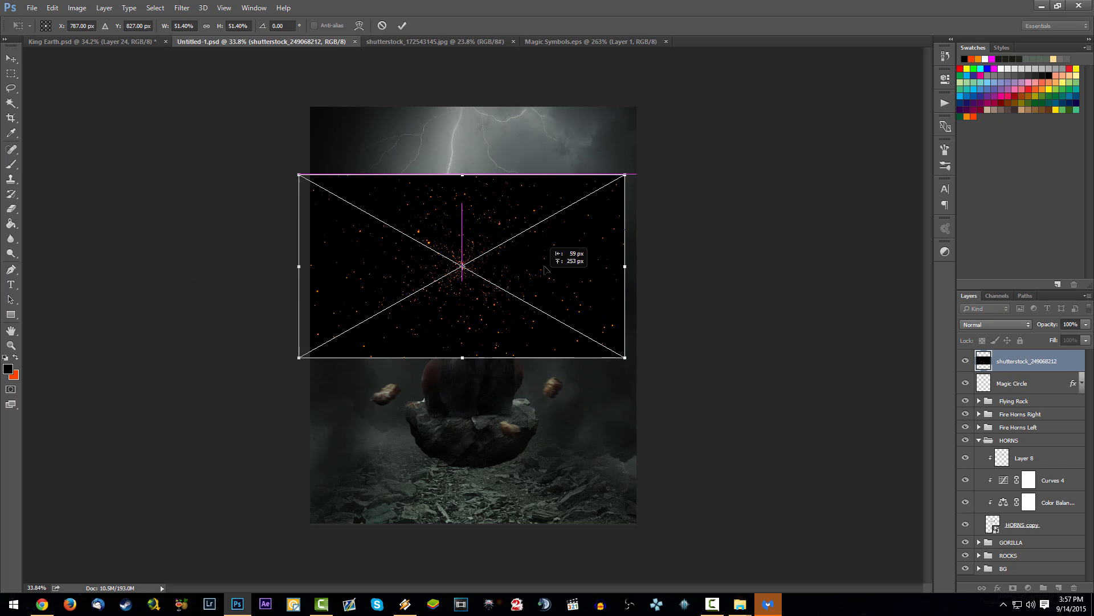
left_click_drag(625, 357, 433, 473)
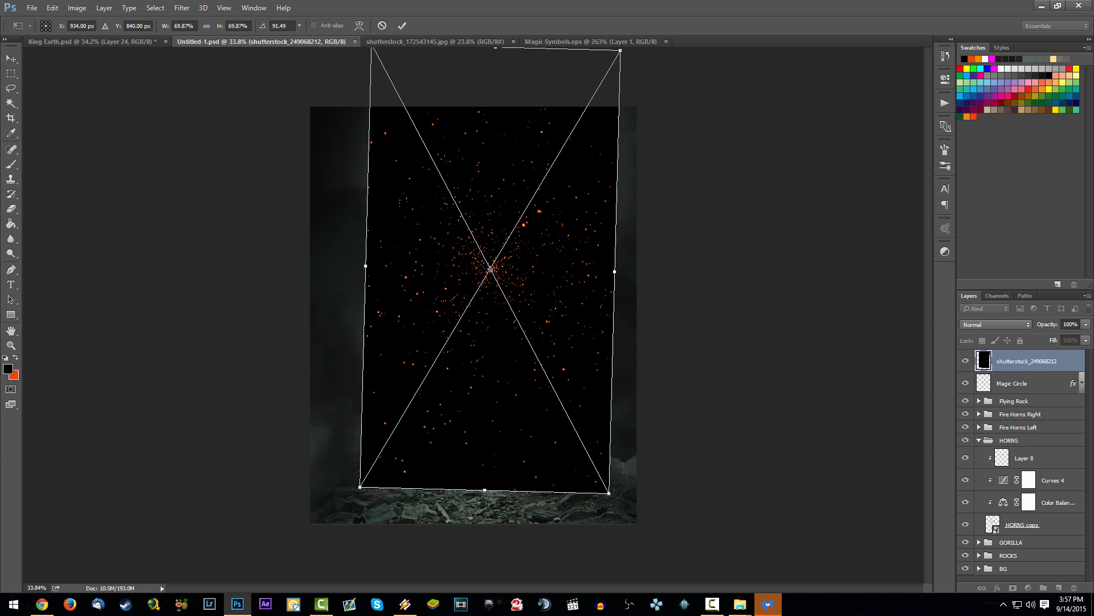
left_click_drag(618, 506, 715, 594)
left_click_drag(634, 391, 603, 376)
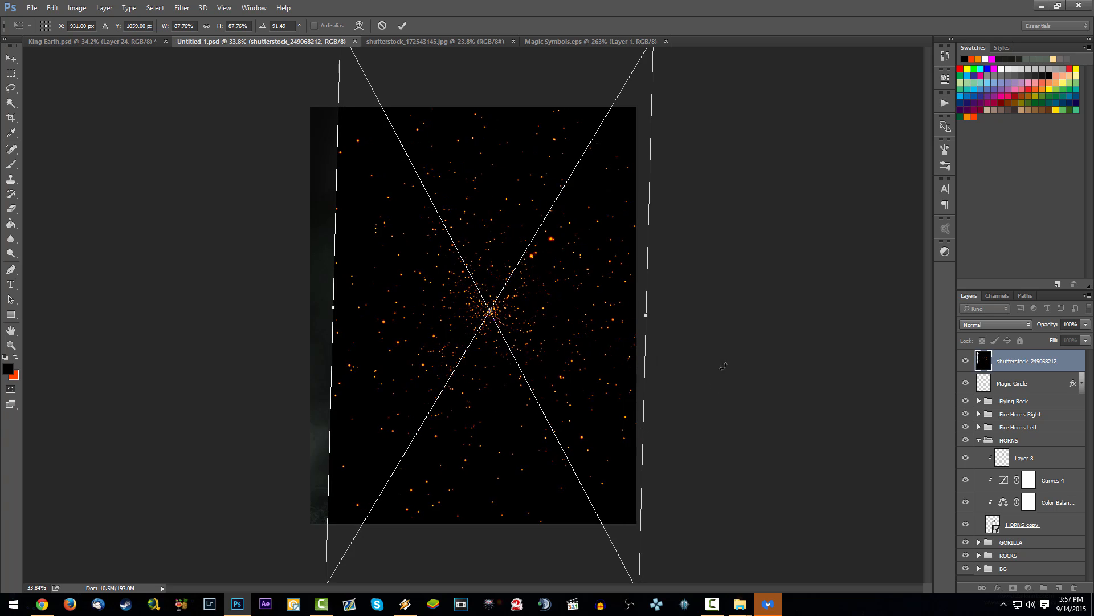
left_click_drag(723, 367, 723, 342)
left_click_drag(646, 297, 677, 299)
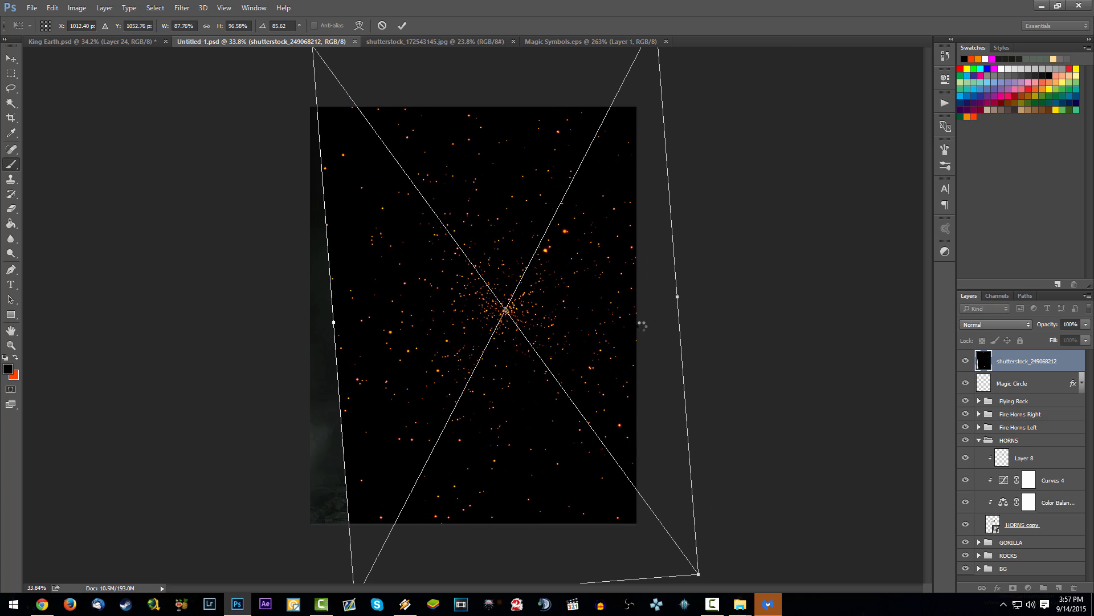
key("Return")
Step: Reposition the spark image and rotate it to about 89.2° so it covers the whole canvas
left_click_drag(564, 342, 530, 348)
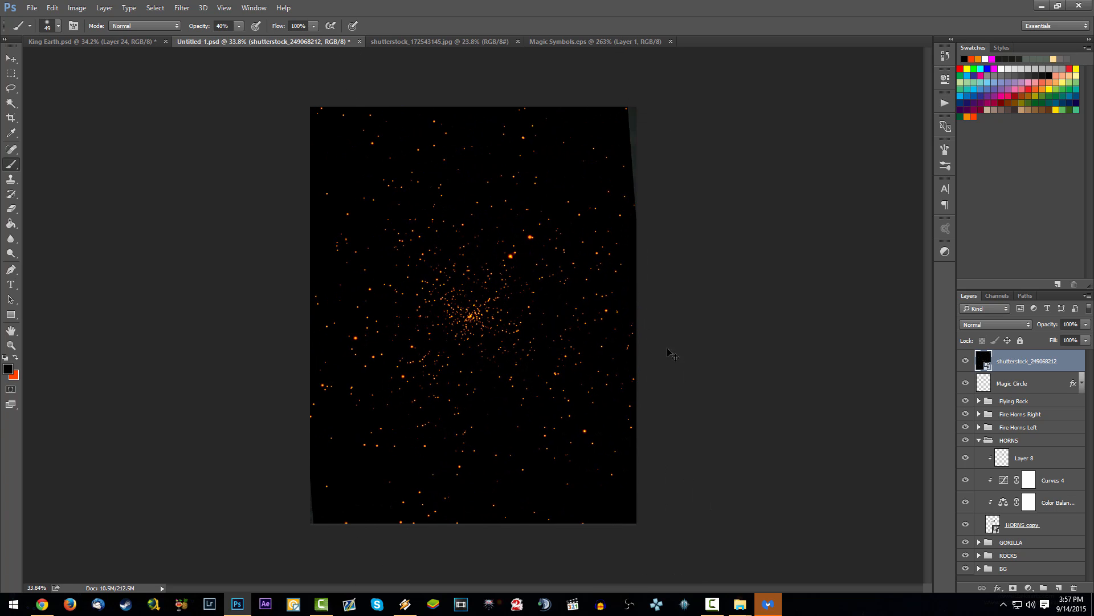
key("ctrl+t")
left_click_drag(673, 354, 704, 358)
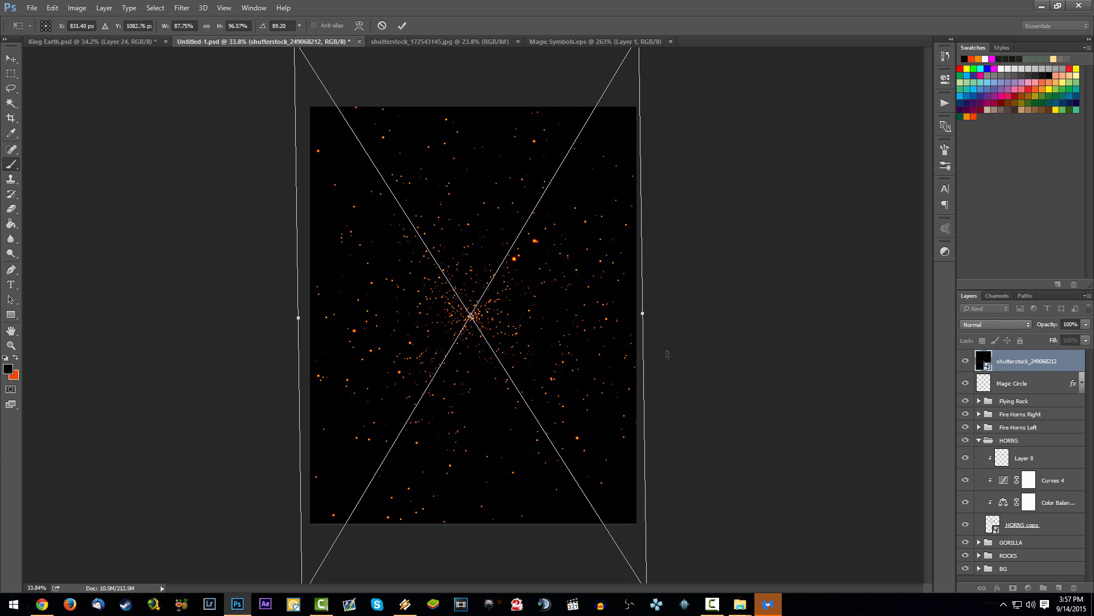
key("Return")
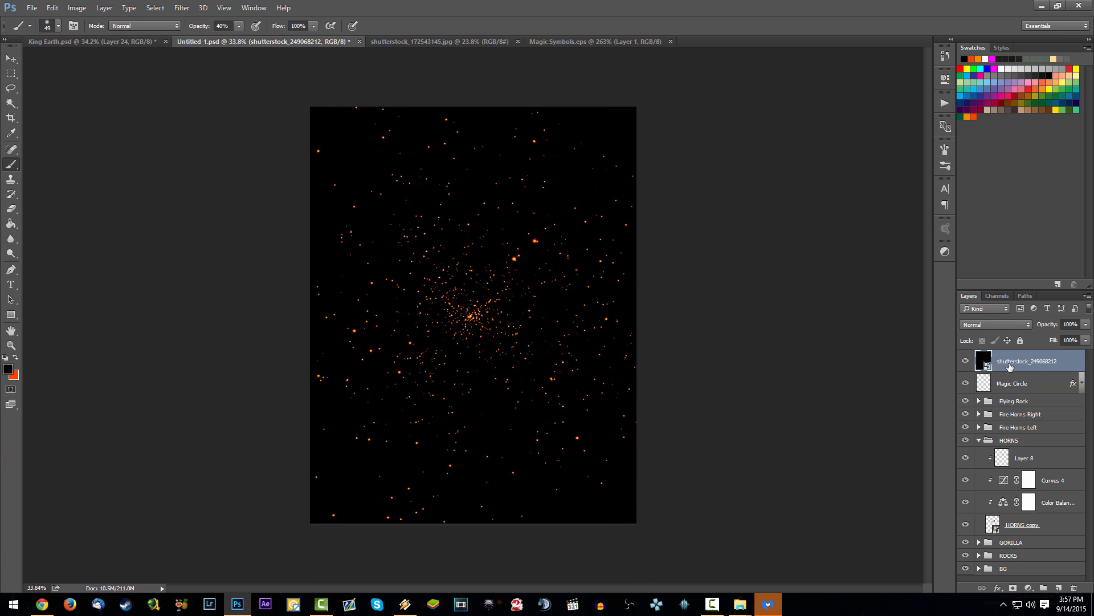
Step: Set the spark layer's blend mode to Screen and save the document
left_click(996, 324)
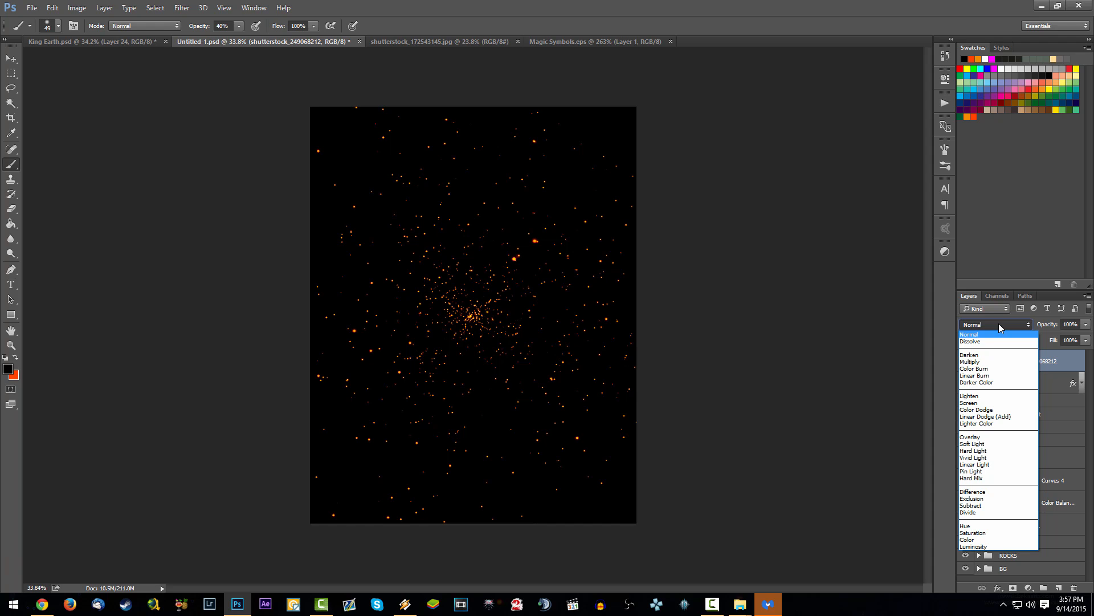
left_click(995, 402)
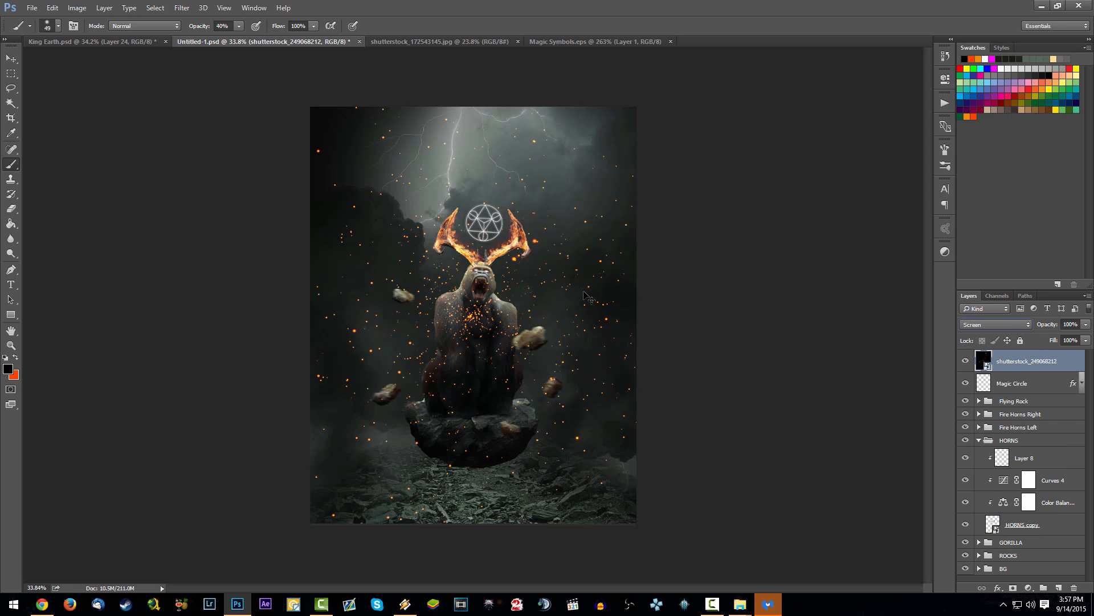
key("ctrl+s")
scroll(498, 283, "up", 4)
scroll(492, 291, "down", 3)
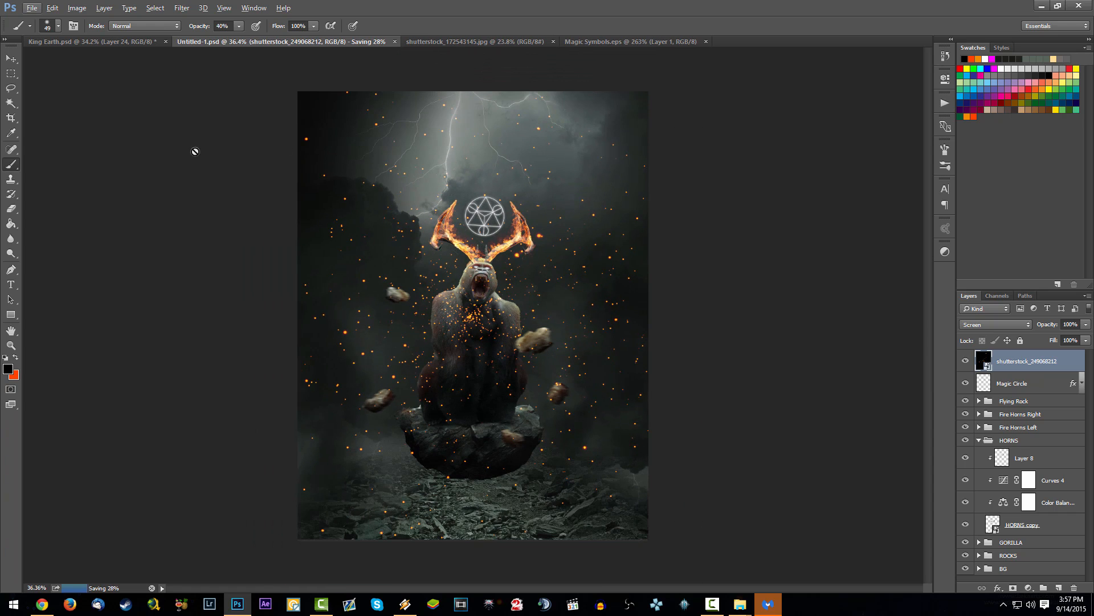
Step: Add a mask to the spark layer and paint out sparks over the gorilla with a black 191 px brush at 64% hardness
left_click(1012, 588)
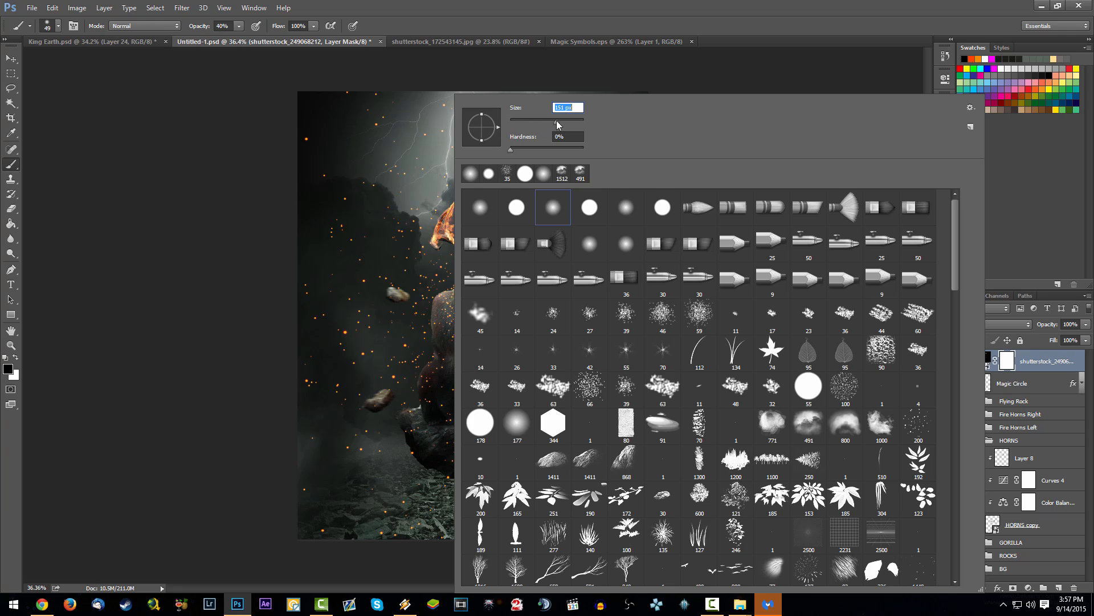
left_click(550, 149)
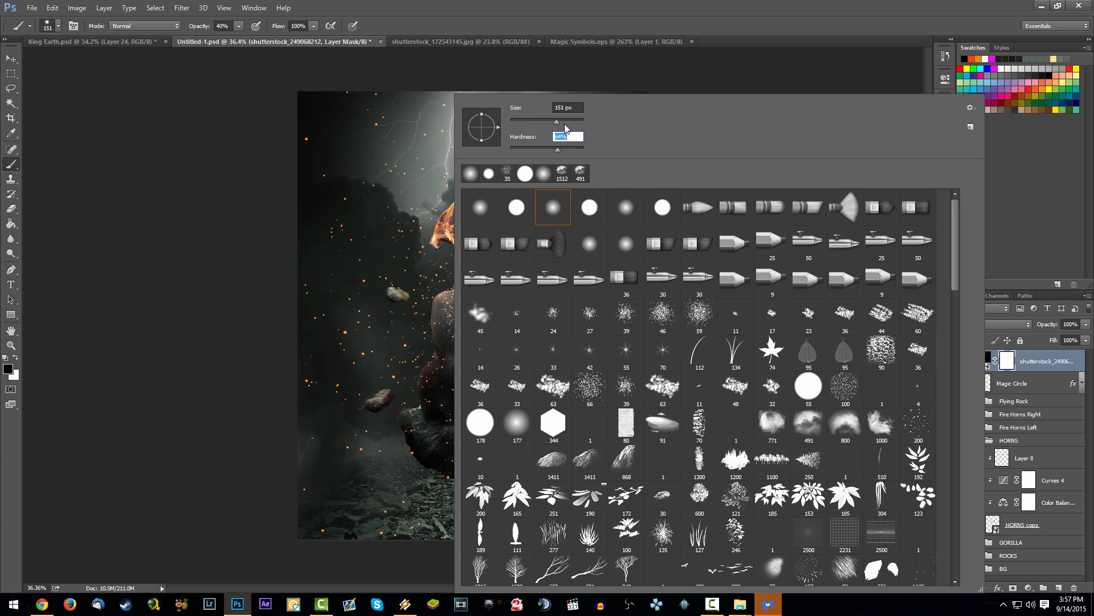
left_click(564, 121)
left_click(386, 220)
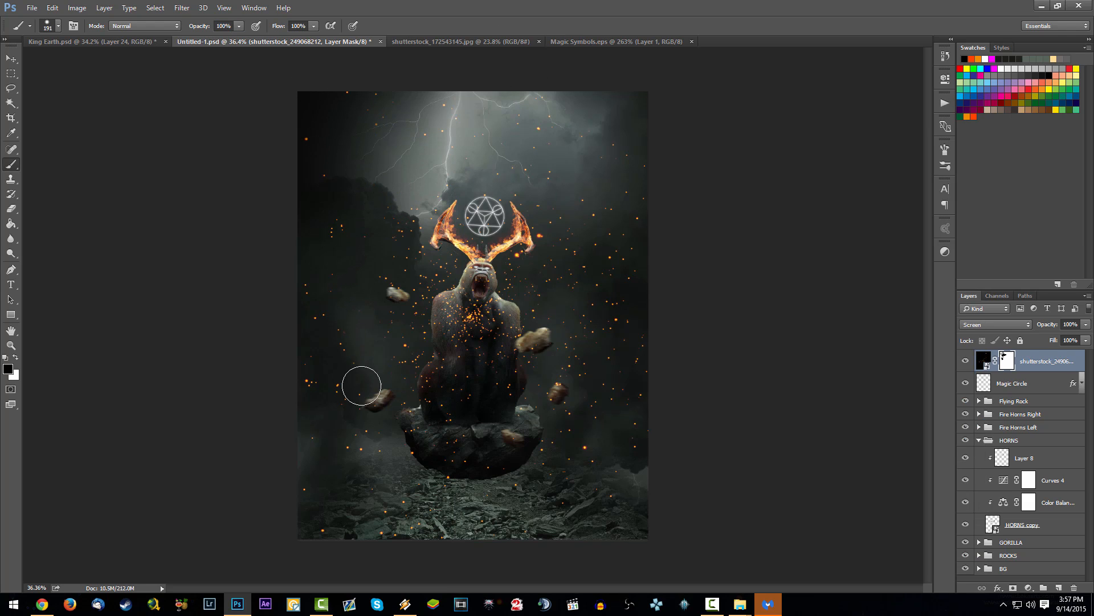
left_click(481, 311)
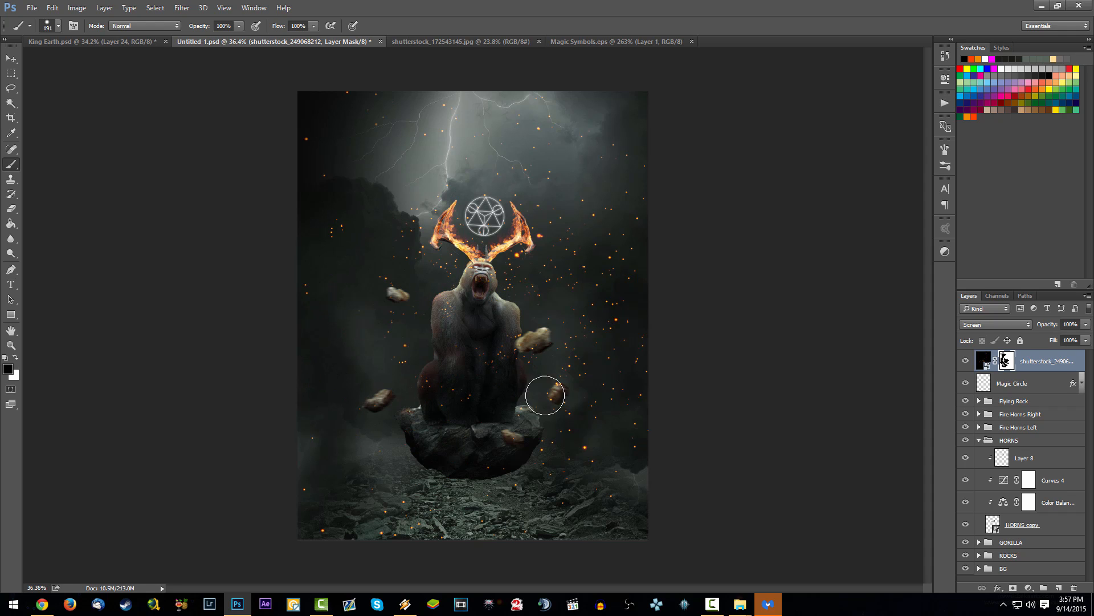
Step: Enlarge the brush to 436 px and mask out the sparks over the ground and sides, keeping those around the horns
right_click(484, 98)
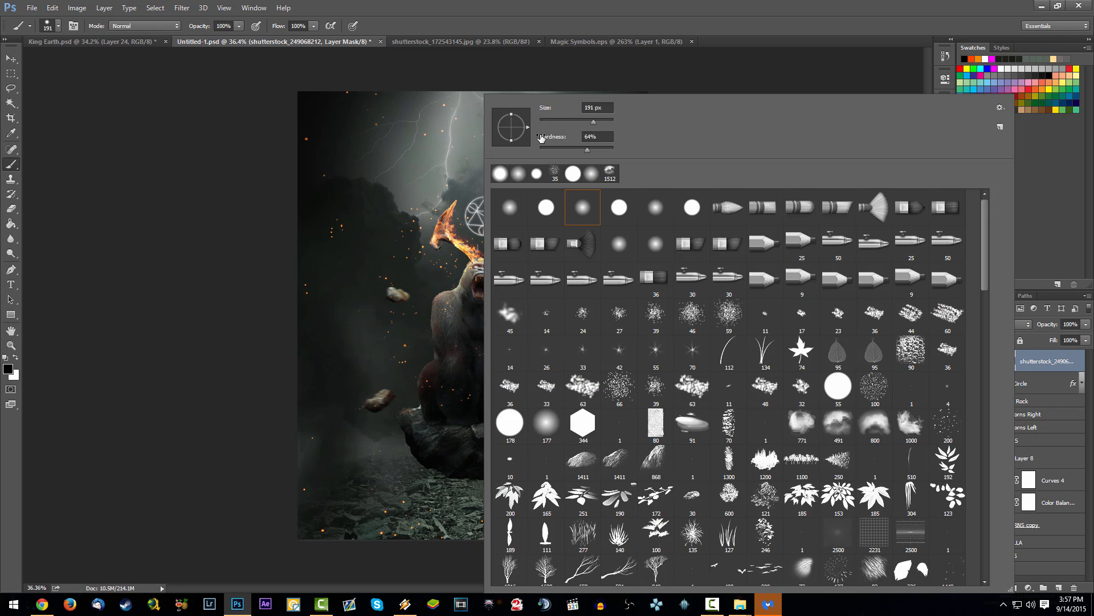
left_click(604, 123)
left_click_drag(292, 471, 377, 503)
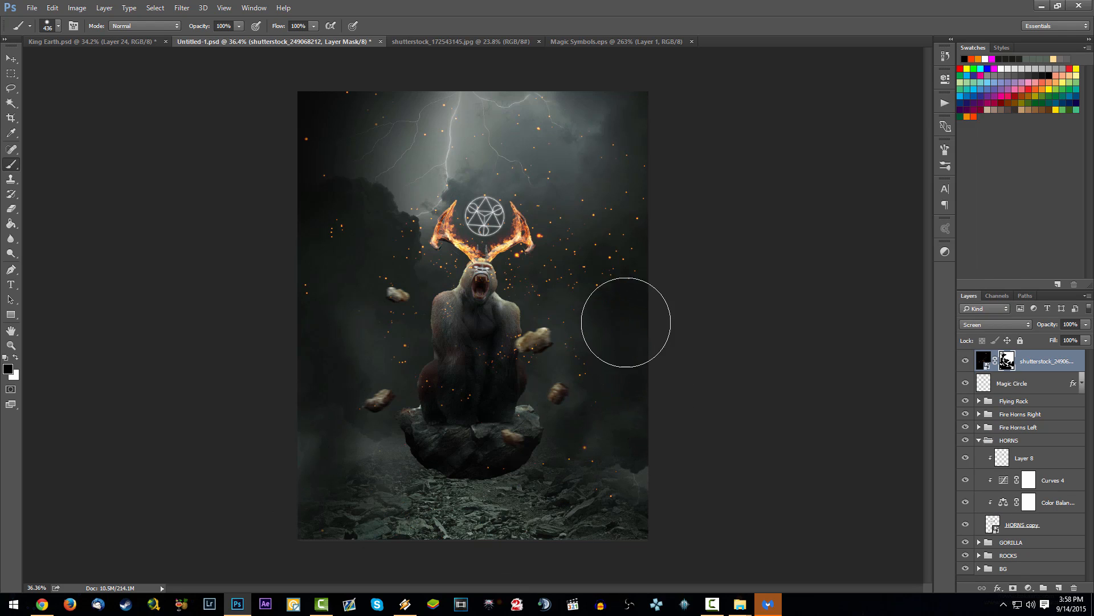
mouse_move(626, 322)
left_mouse_down()
mouse_move(592, 329)
mouse_move(590, 270)
mouse_move(616, 189)
mouse_move(477, 152)
mouse_move(326, 125)
mouse_move(332, 261)
left_mouse_up()
key("ctrl+z")
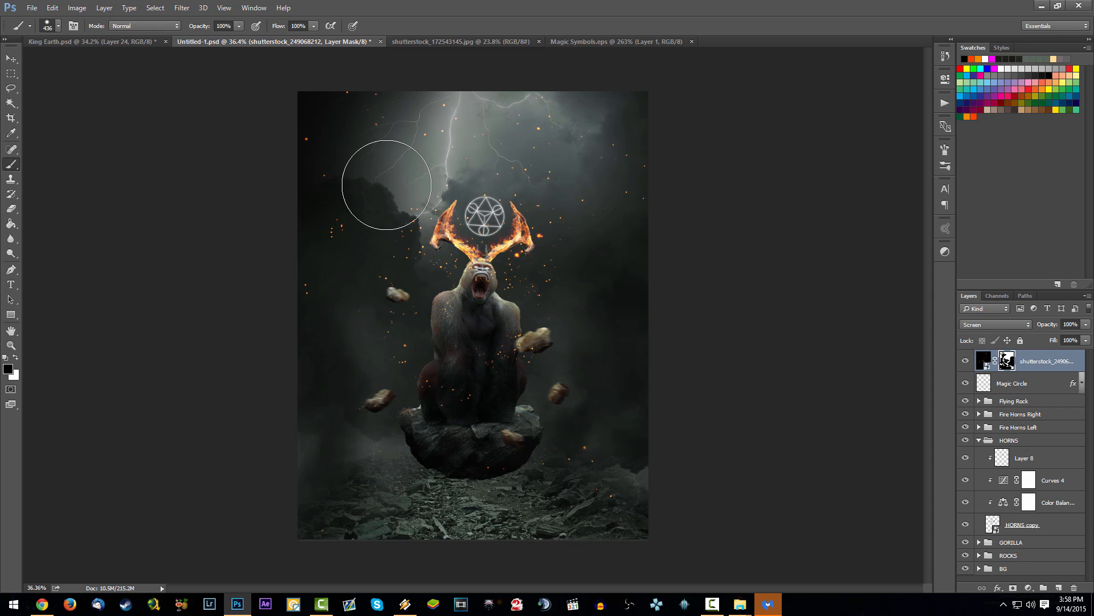
mouse_move(349, 136)
left_mouse_down()
mouse_move(375, 177)
mouse_move(384, 124)
mouse_move(344, 198)
mouse_move(378, 243)
mouse_move(314, 164)
left_mouse_up()
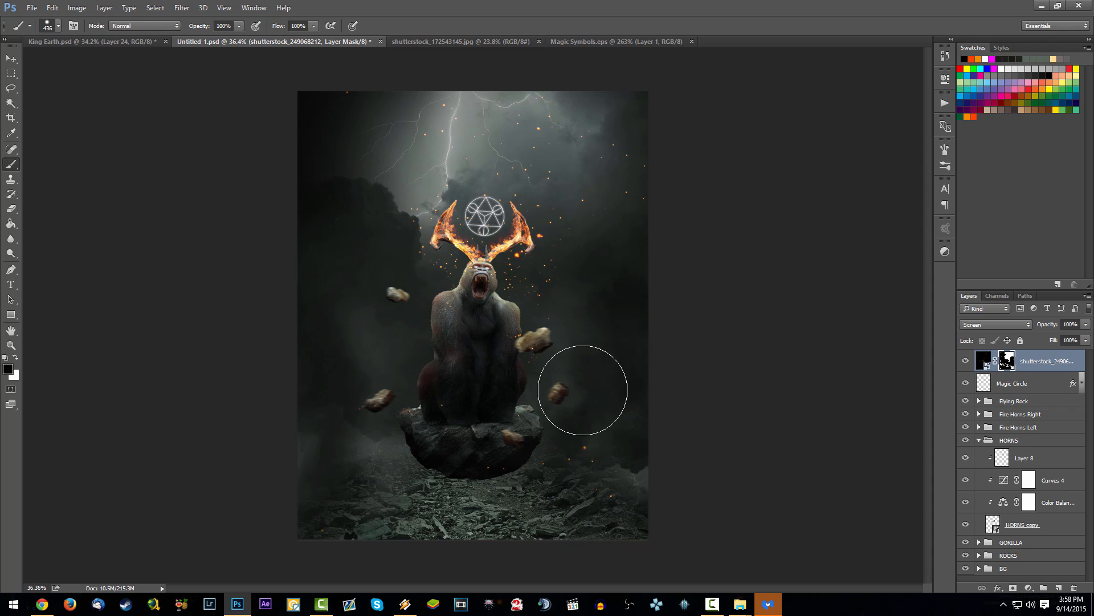
mouse_move(624, 269)
left_mouse_down()
mouse_move(599, 172)
mouse_move(607, 208)
mouse_move(581, 286)
mouse_move(555, 296)
mouse_move(602, 349)
mouse_move(532, 307)
left_mouse_up()
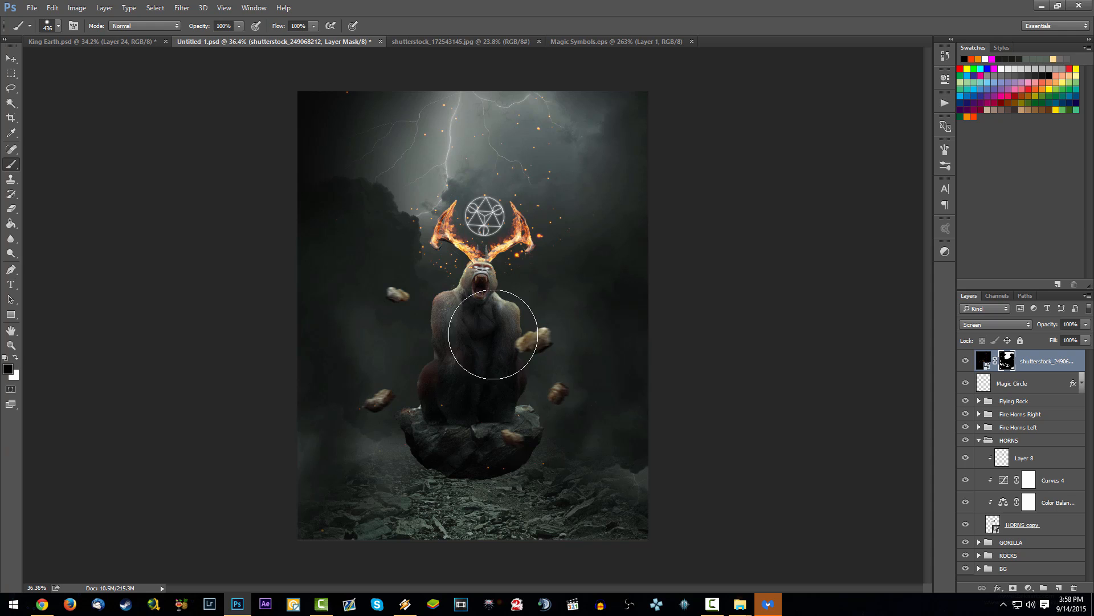
Step: Preview the ember image shutterstock_303145544.jpg in the image viewer and close it
scroll(518, 294, "up", 3)
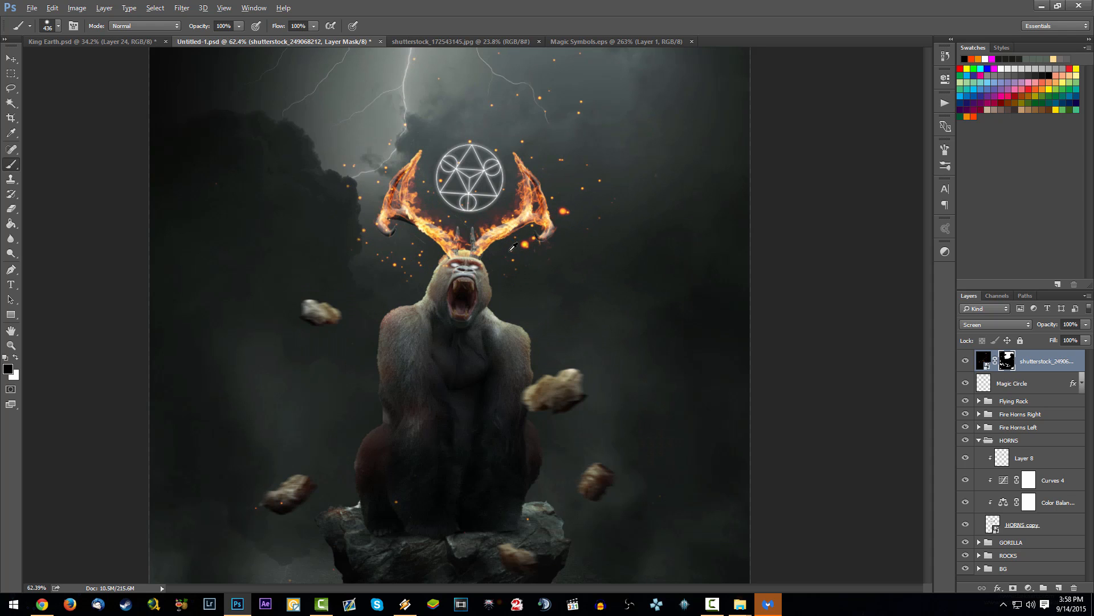
scroll(533, 253, "down", 2)
scroll(566, 342, "down", 2)
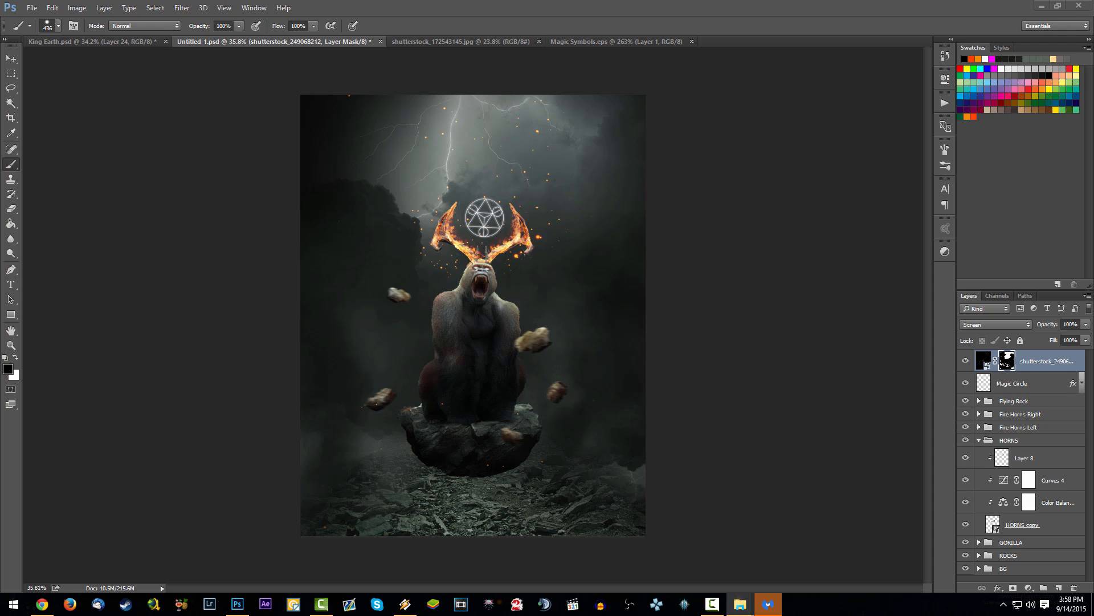
scroll(611, 227, "down", 4)
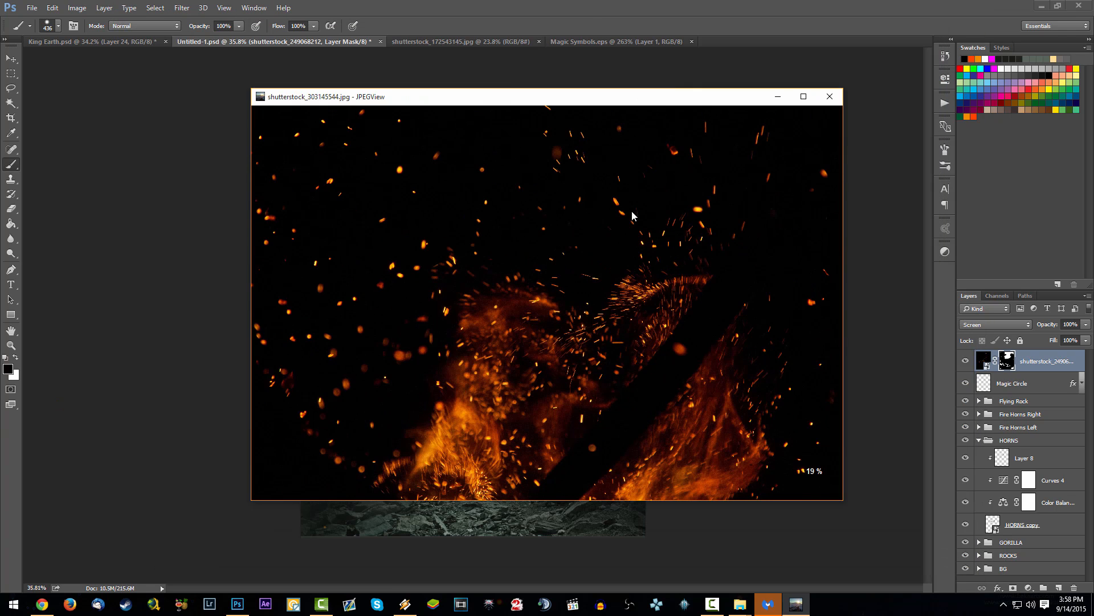
left_click(825, 101)
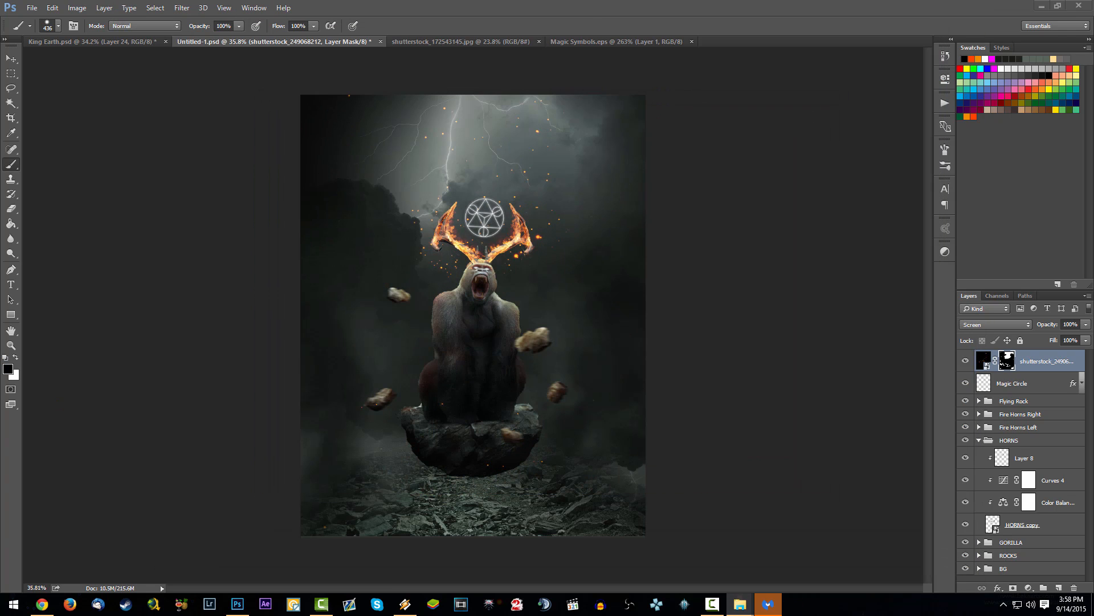
Step: Place shutterstock_303145544 as the top layer, scale it to about 112% and rotate it clockwise with the flames along the lower edge
left_click_drag(1093, 365, 591, 359)
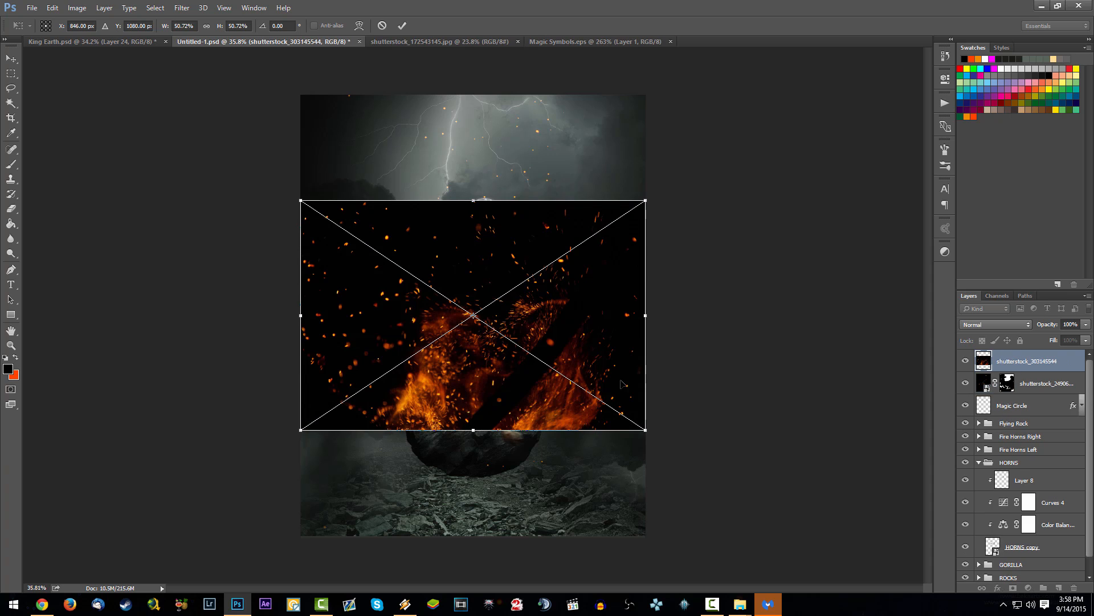
left_click_drag(650, 435, 977, 615)
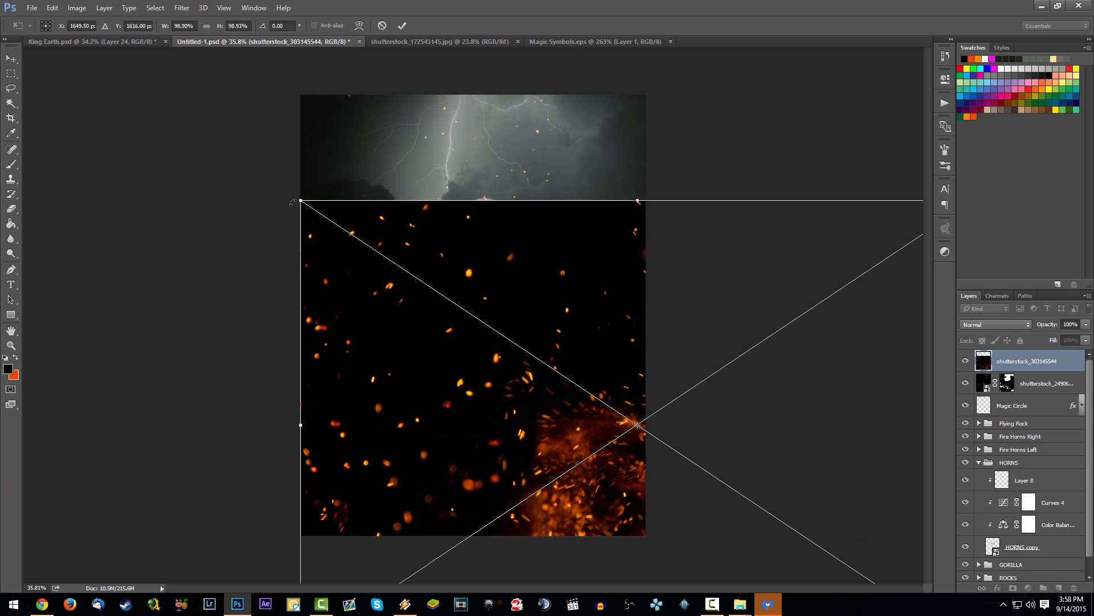
left_click_drag(296, 196, 203, 135)
left_click_drag(509, 228, 555, 268)
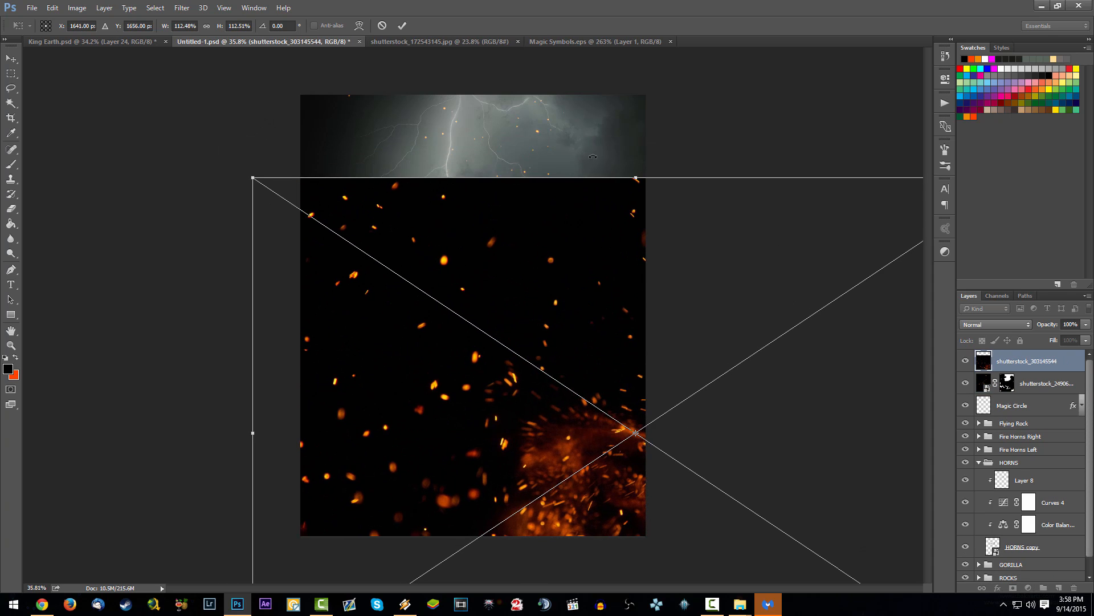
left_click_drag(579, 165, 688, 185)
key("Return")
Step: Set the ember layer's blend mode to Screen
left_click(997, 325)
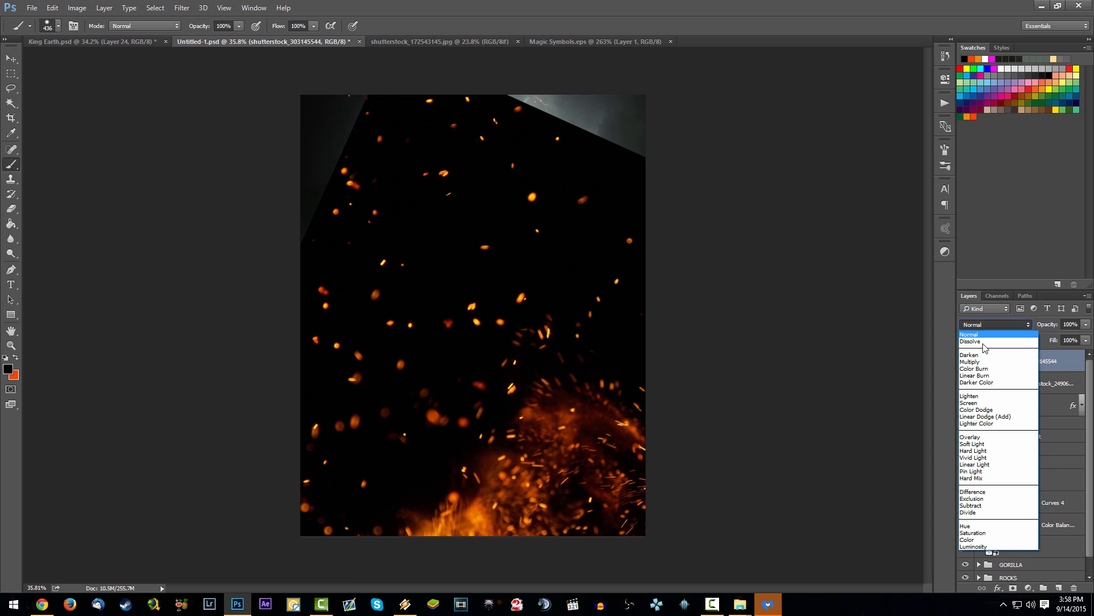
left_click(978, 403)
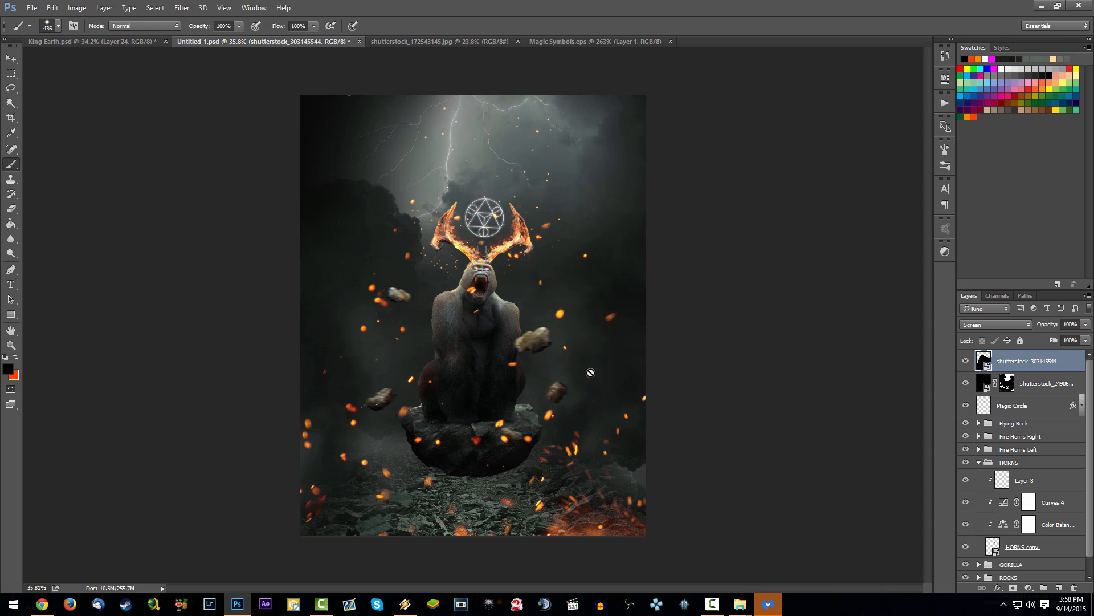
right_click(1026, 368)
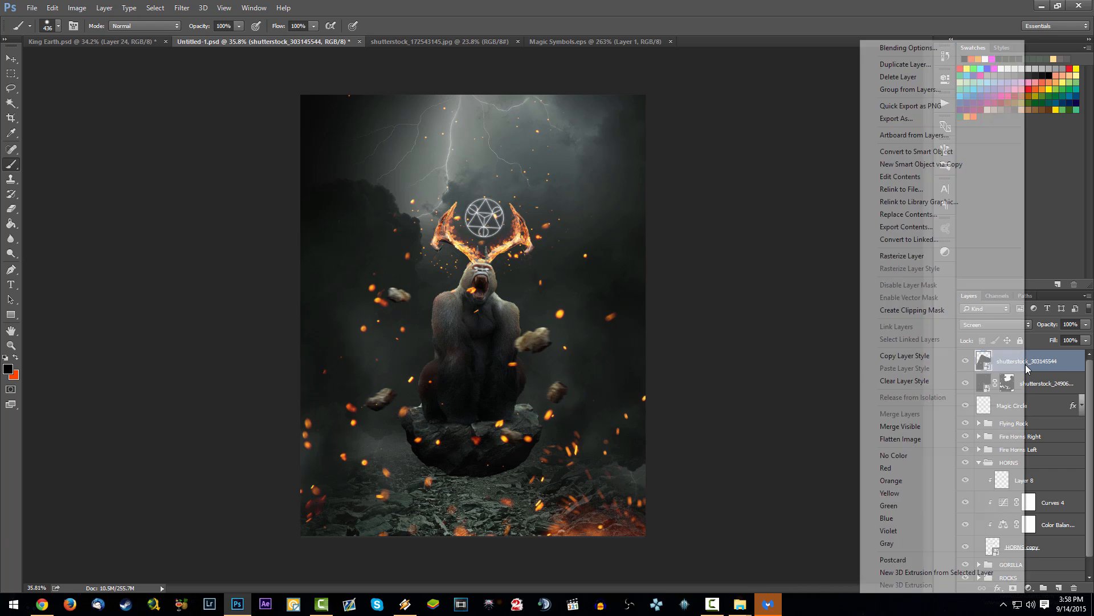
left_click(1049, 363)
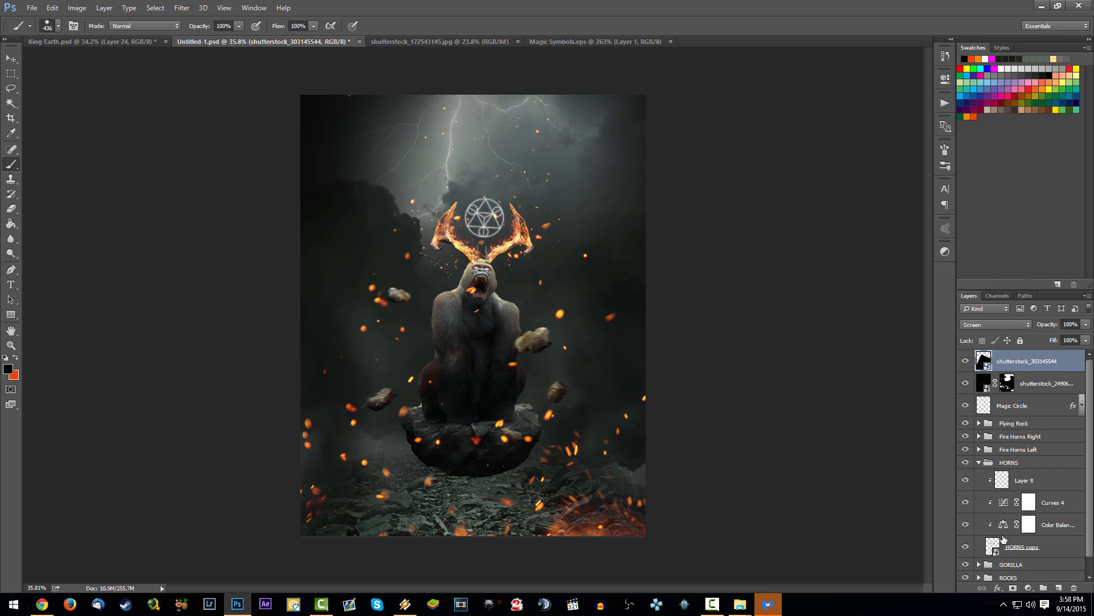
Step: Add a mask to the ember layer and paint out the embers over the gorilla and ground in black with the 436 px brush
left_click(1014, 591)
mouse_move(574, 403)
left_mouse_down()
mouse_move(608, 535)
mouse_move(513, 510)
mouse_move(541, 413)
mouse_move(486, 393)
mouse_move(489, 332)
mouse_move(379, 390)
mouse_move(384, 327)
mouse_move(349, 264)
mouse_move(399, 260)
mouse_move(501, 289)
mouse_move(481, 344)
mouse_move(479, 447)
mouse_move(360, 489)
mouse_move(284, 473)
mouse_move(305, 452)
mouse_move(495, 539)
mouse_move(540, 525)
mouse_move(619, 479)
mouse_move(639, 412)
mouse_move(567, 334)
left_mouse_up()
left_click_drag(529, 414, 543, 377)
left_click_drag(580, 538, 326, 514)
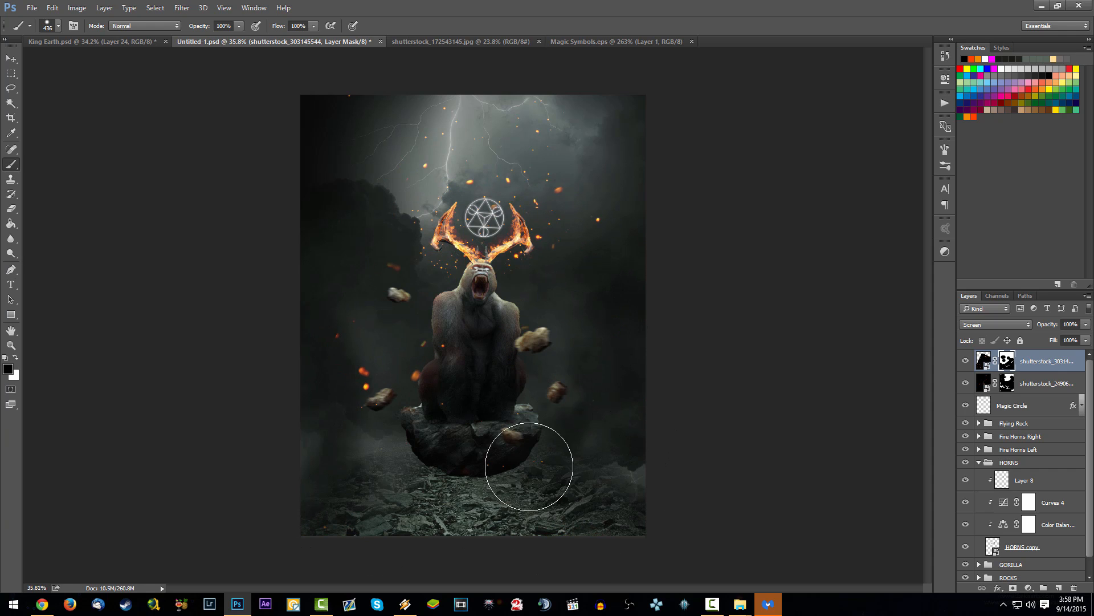
Step: Nudge the ember layer slightly up and to the right, and save the document
mouse_move(549, 442)
left_mouse_down()
mouse_move(561, 445)
mouse_move(554, 439)
left_mouse_up()
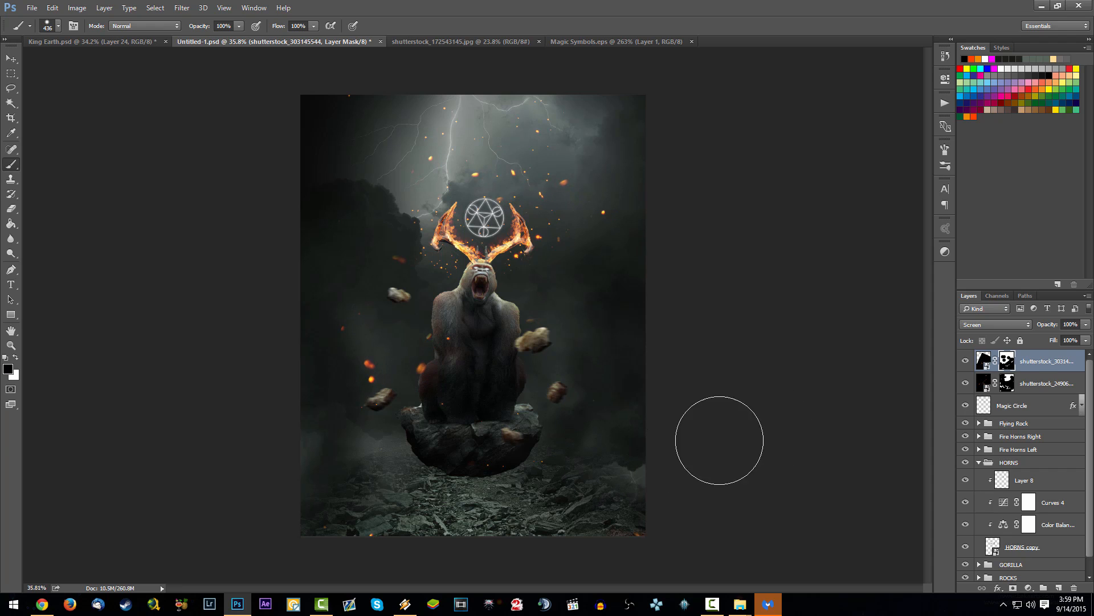
left_click(984, 360)
key("ctrl+s")
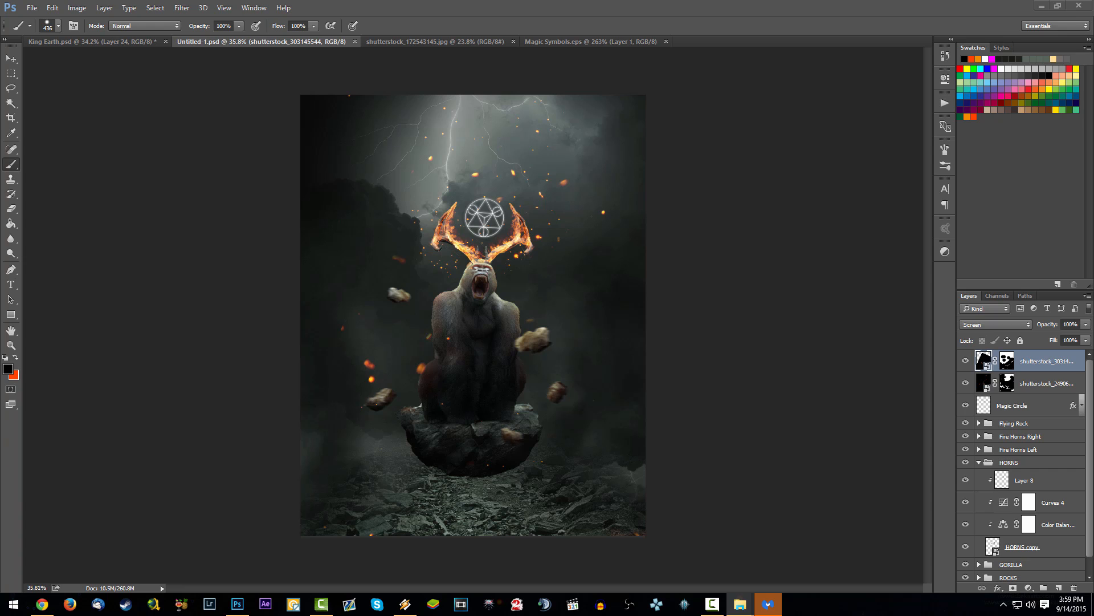
Step: Open shutterstock_189868205.jpg, copy its particle-filled upper-left area and paste it as a new layer into Untitled-1.psd
left_click_drag(136, 321, 1061, 498)
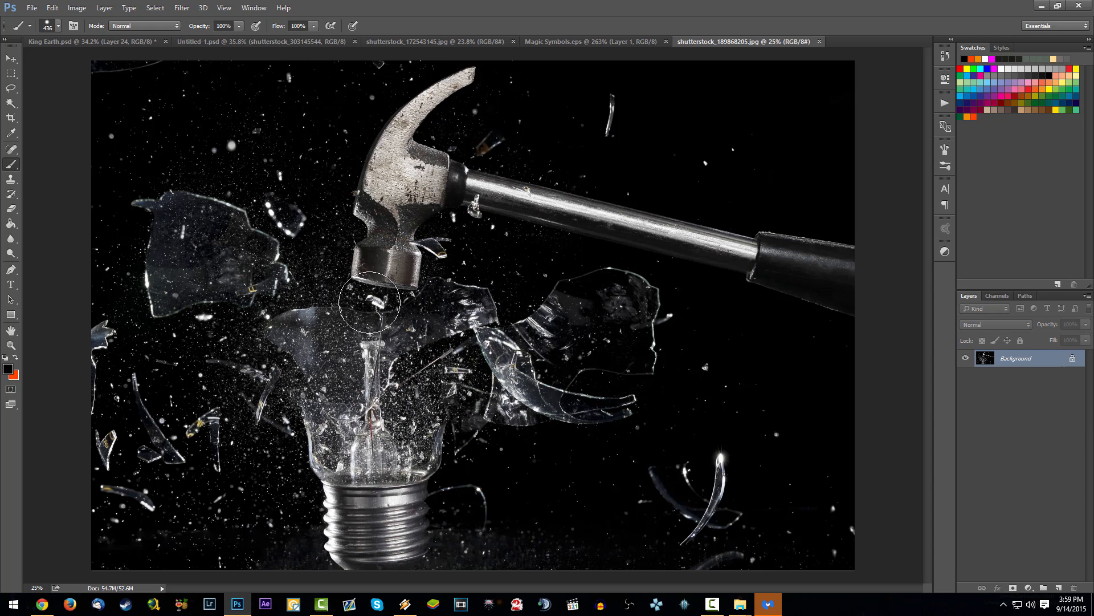
left_click(10, 73)
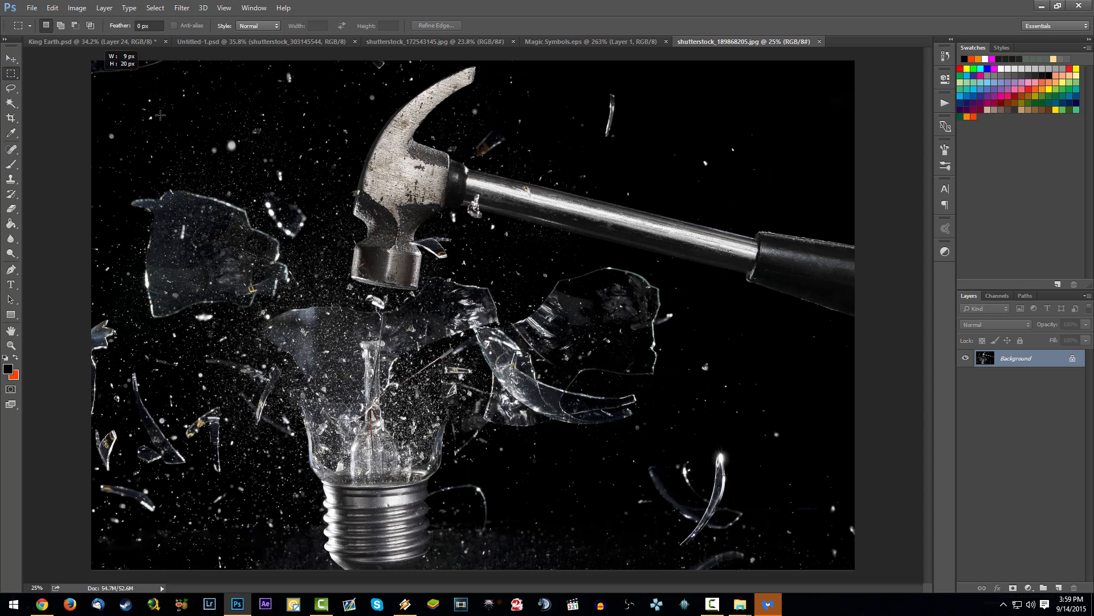
left_click_drag(95, 78, 343, 176)
left_click(216, 41)
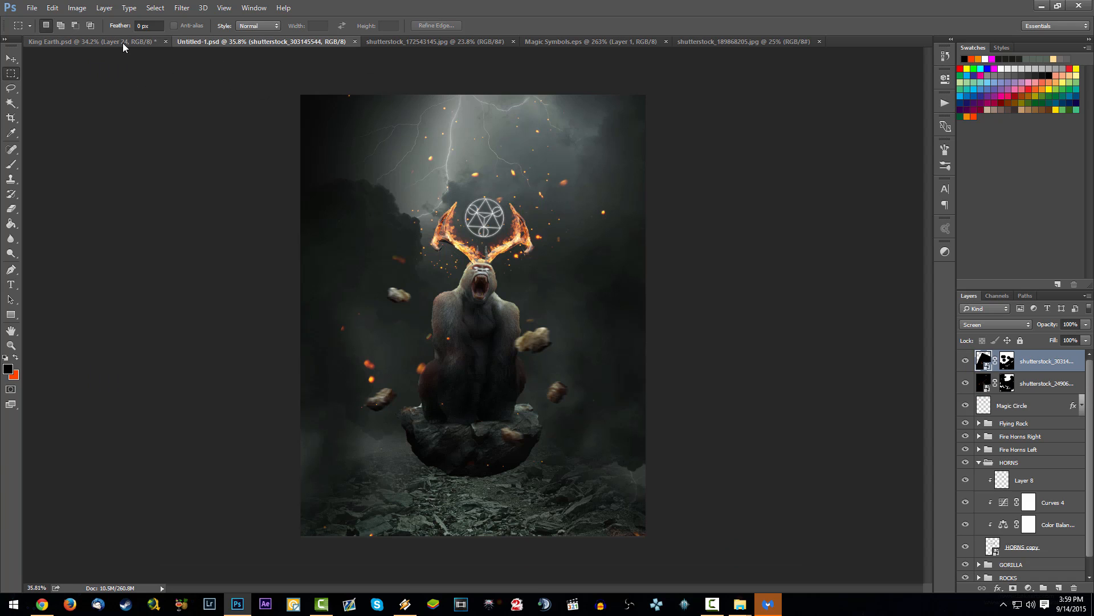
key("ctrl+v")
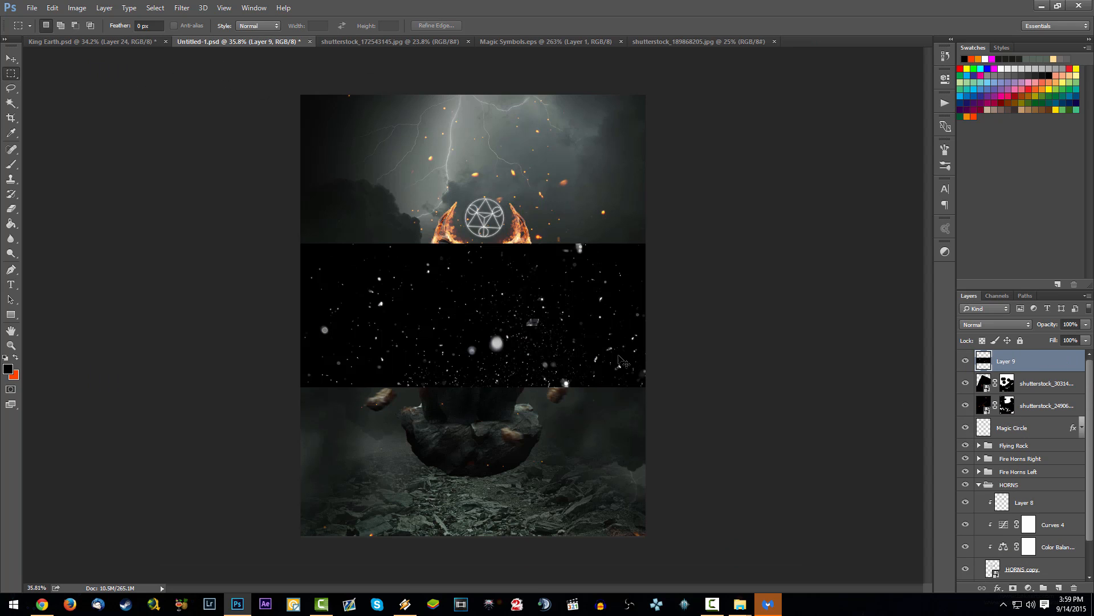
Step: Enlarge the pasted particle layer until it covers the whole canvas
key("ctrl+t")
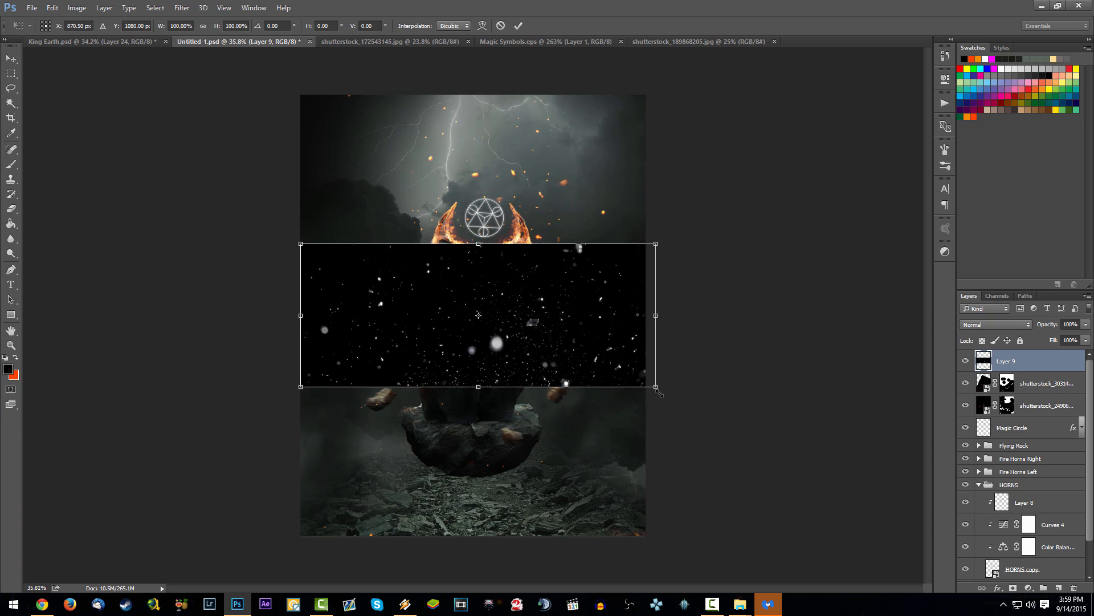
left_click_drag(656, 389, 978, 566)
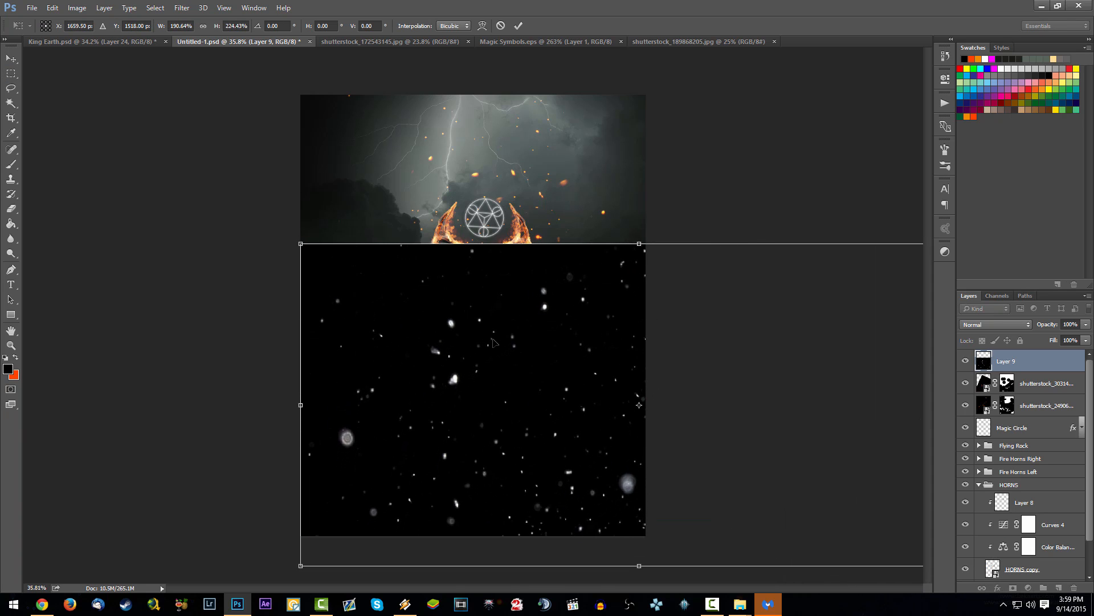
left_click_drag(301, 241, 57, 96)
key("Return")
key("m")
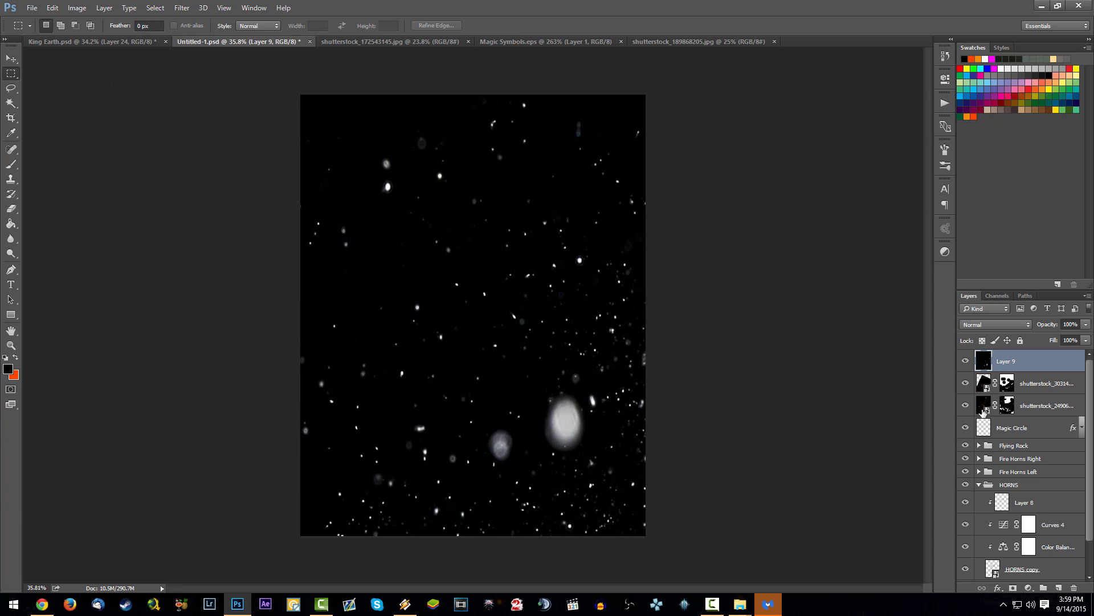
Step: Set the white particle layer's blend mode to Screen and save the document
left_click(1006, 325)
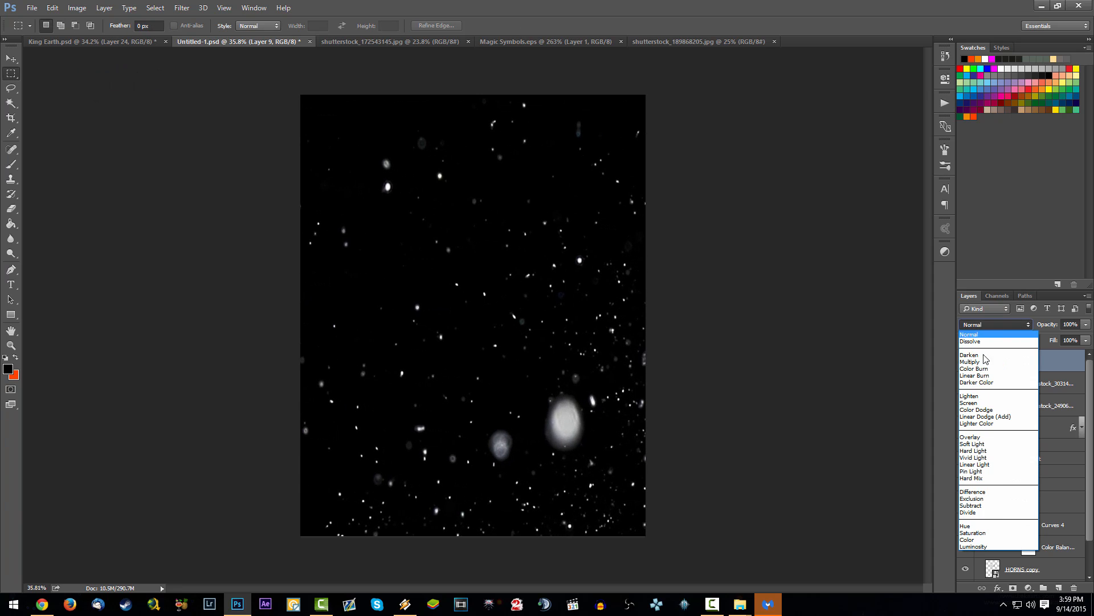
left_click(1021, 393)
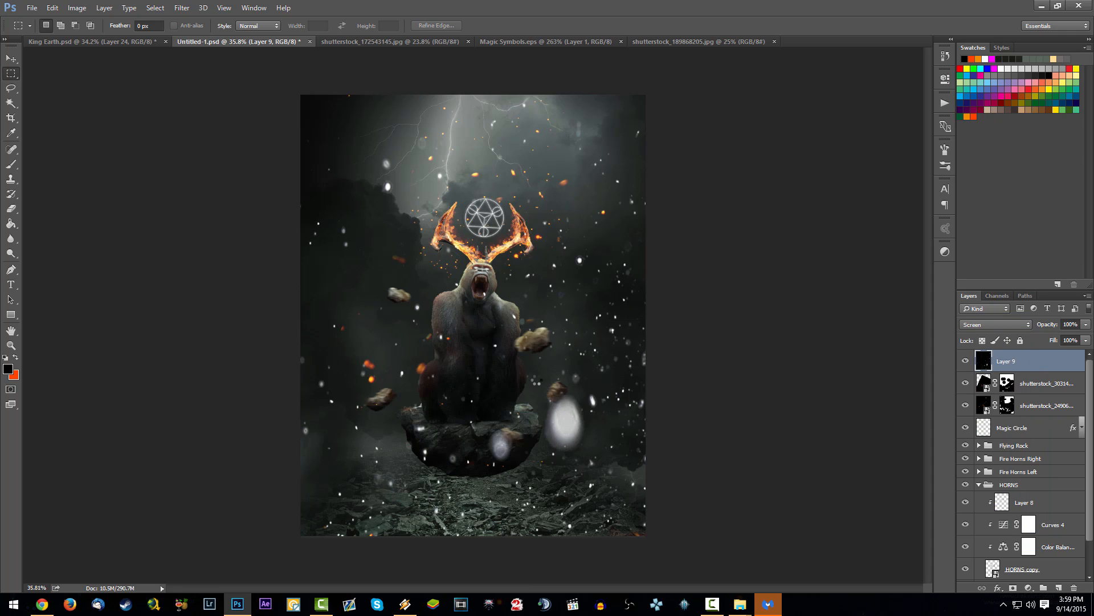
key("ctrl+s")
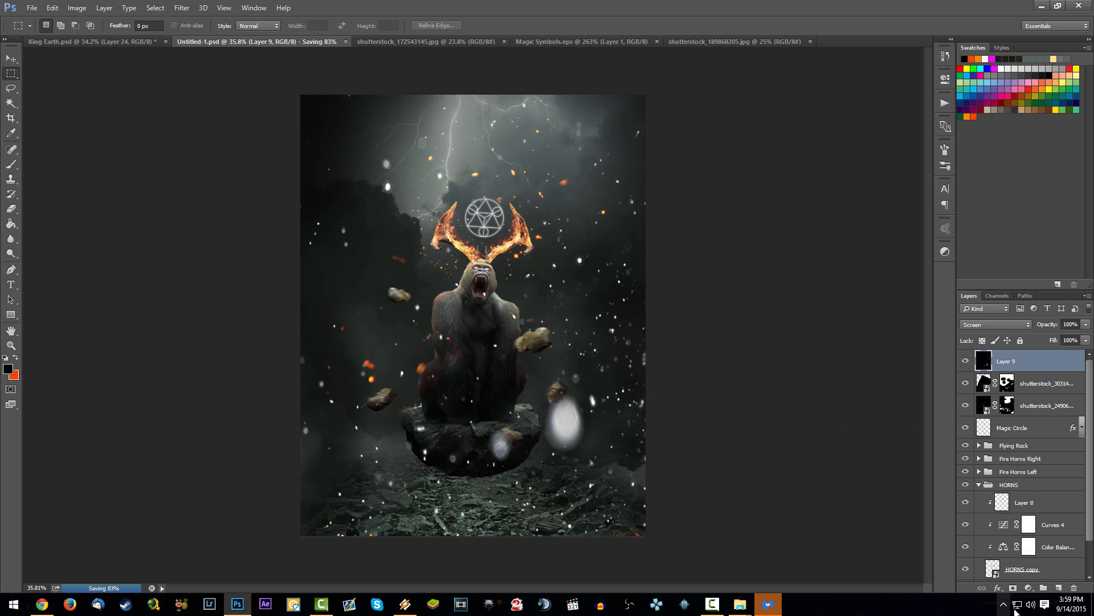
Step: Add a mask to the white particle layer and paint out particles over the gorilla, horns, rocks and left side with black
left_click(1013, 587)
key("b")
mouse_move(530, 401)
left_mouse_down()
mouse_move(585, 411)
mouse_move(610, 406)
left_mouse_up()
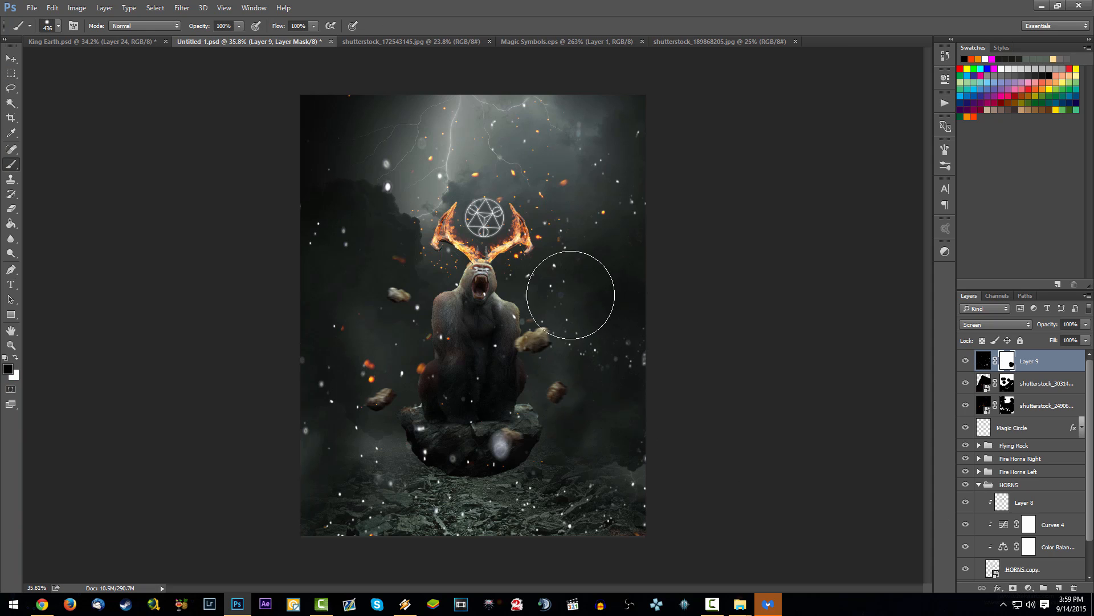
mouse_move(571, 295)
left_mouse_down()
mouse_move(514, 338)
mouse_move(493, 328)
left_mouse_up()
left_click_drag(491, 280, 570, 247)
left_click(427, 198)
mouse_move(392, 289)
left_mouse_down()
mouse_move(364, 284)
mouse_move(465, 549)
mouse_move(510, 463)
mouse_move(557, 448)
left_mouse_up()
left_click(316, 345)
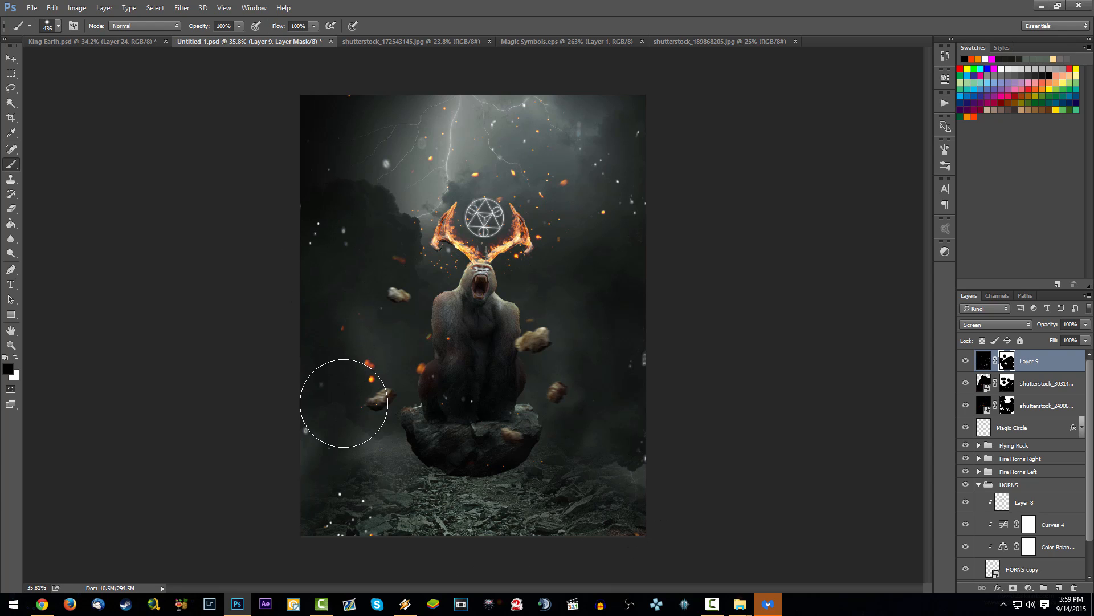
left_click_drag(344, 403, 339, 465)
Step: Undo the last mask strokes and mask out the large blurred speck over the floating rock
key("ctrl+z")
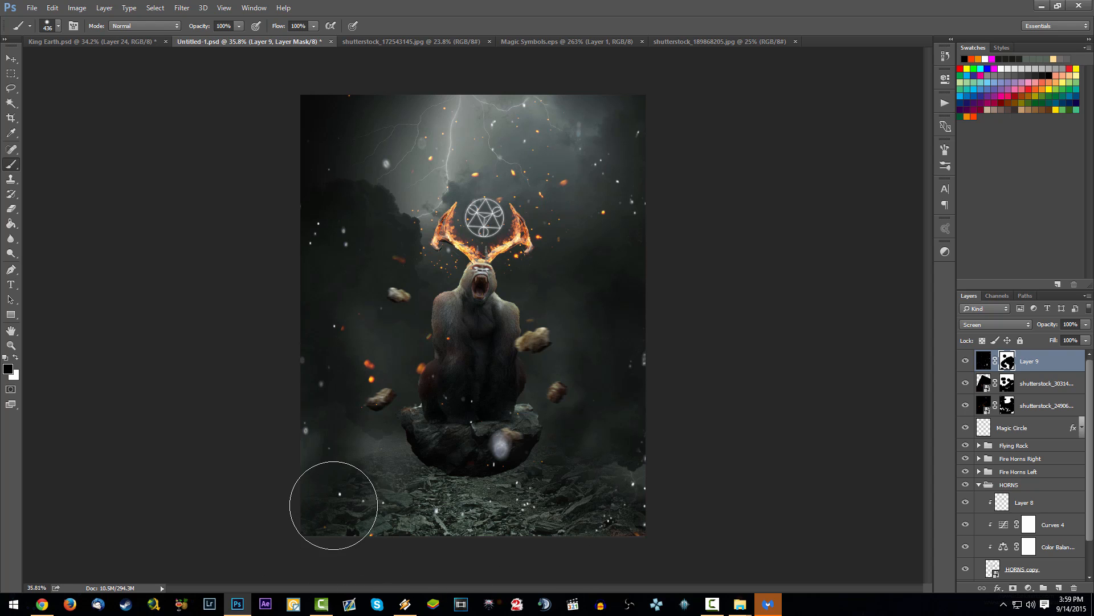
left_click(493, 439)
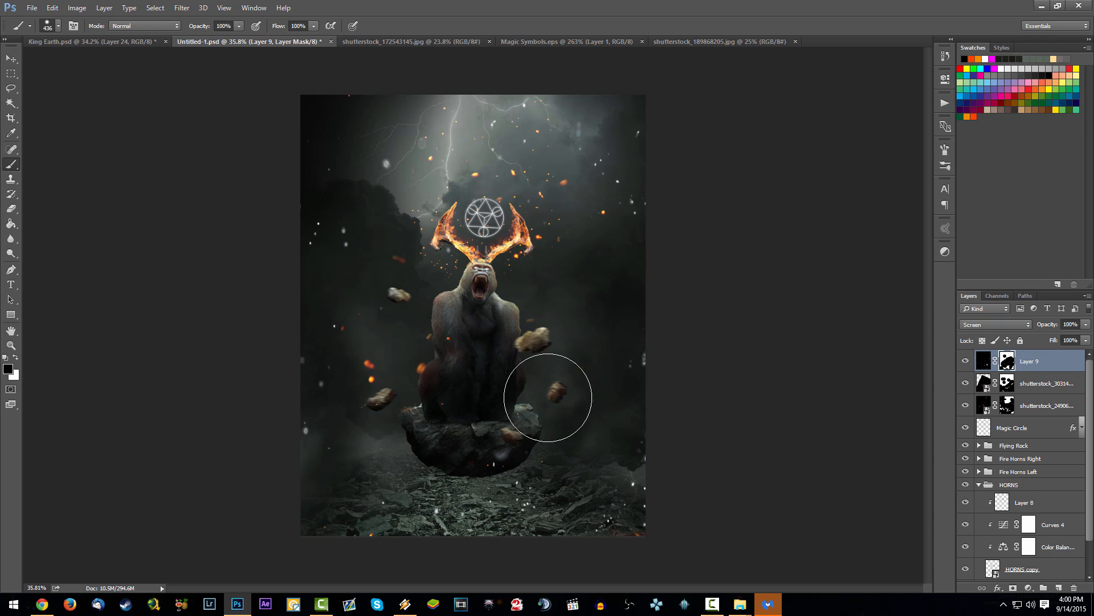
key("ctrl+z")
left_click(526, 431)
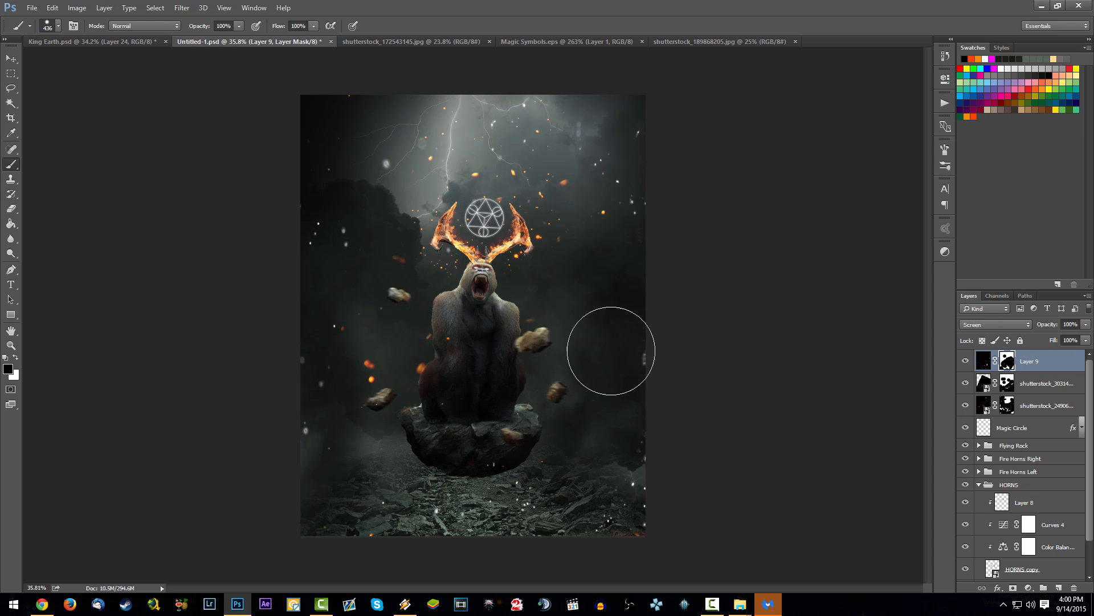
key("ctrl+z")
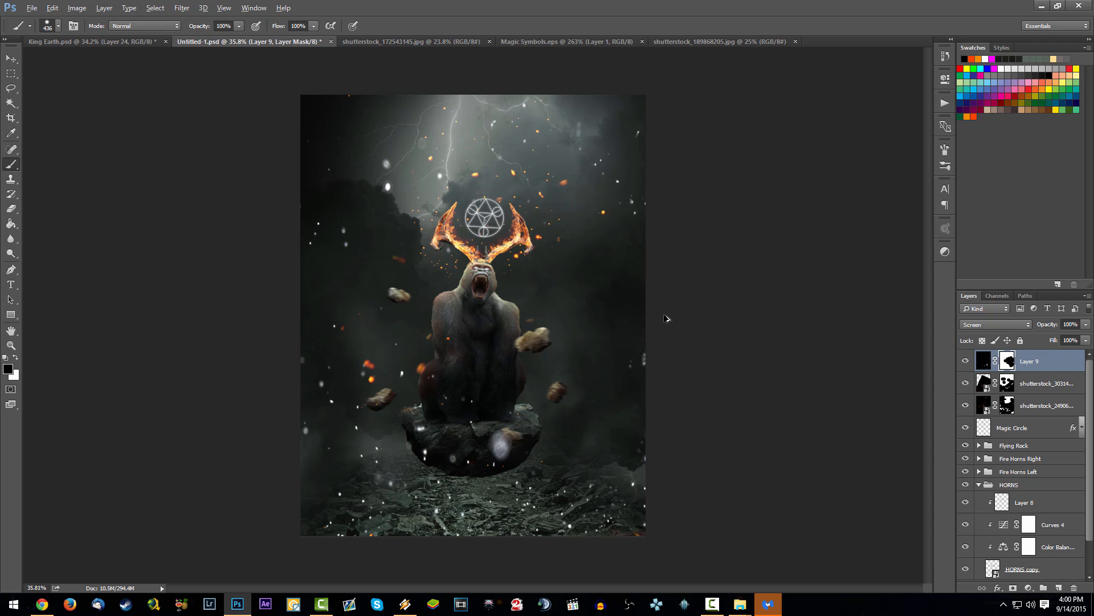
key("ctrl+z")
Step: Bring back white particles at the canvas's lower right by painting the mask white, trimming the excess with black
key("x")
mouse_move(587, 318)
left_mouse_down()
mouse_move(628, 336)
mouse_move(590, 298)
mouse_move(573, 332)
mouse_move(575, 397)
left_mouse_up()
key("x")
mouse_move(614, 305)
left_mouse_down()
mouse_move(598, 404)
mouse_move(577, 416)
mouse_move(532, 323)
left_mouse_up()
key("x")
mouse_move(569, 427)
left_mouse_down()
mouse_move(599, 425)
mouse_move(624, 444)
mouse_move(557, 452)
mouse_move(583, 425)
mouse_move(593, 471)
mouse_move(569, 445)
mouse_move(585, 443)
mouse_move(557, 446)
left_mouse_up()
key("x")
key("x")
key("x")
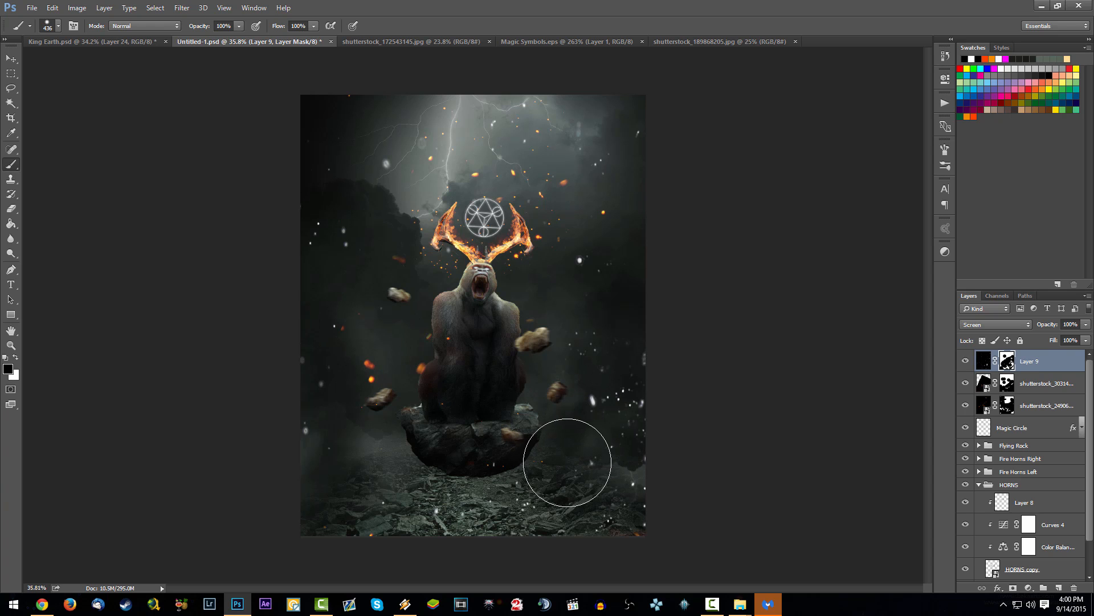
scroll(483, 333, "down", 8)
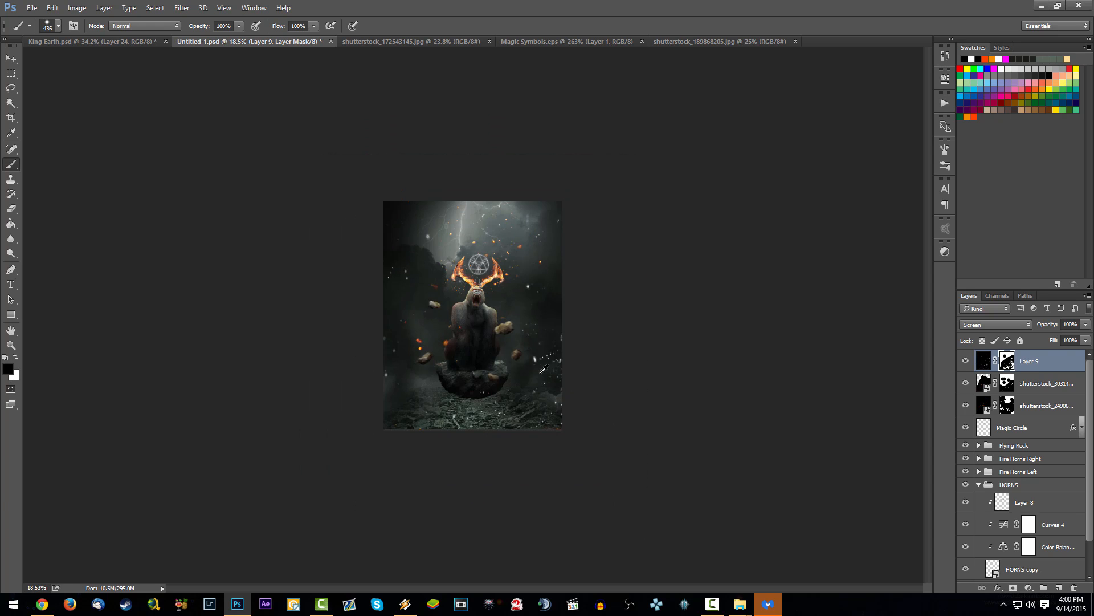
scroll(483, 333, "up", 7)
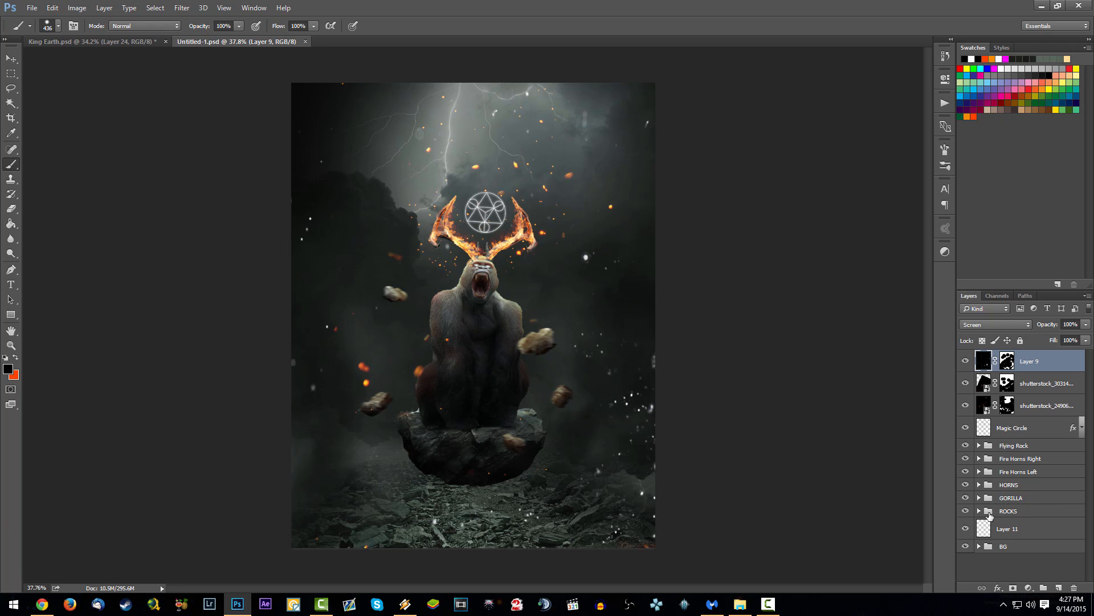
Step: Duplicate the ROCK layer out of the ROCKS group to just above the BG group, and delete Layer 11
left_click(979, 511)
scroll(982, 523, "down", 3)
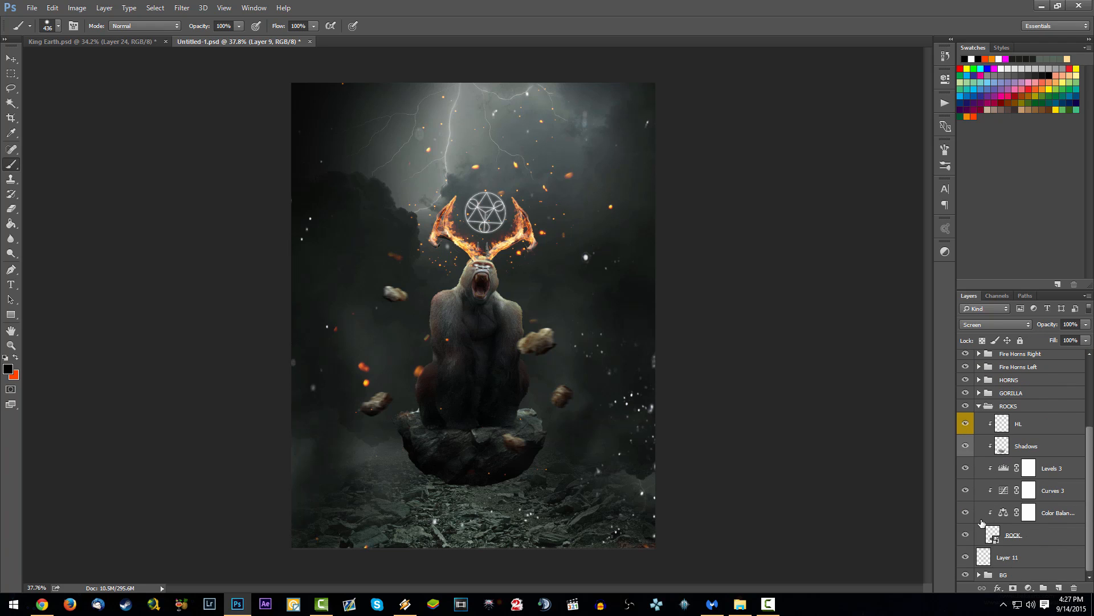
left_click_drag(1034, 535, 1036, 566)
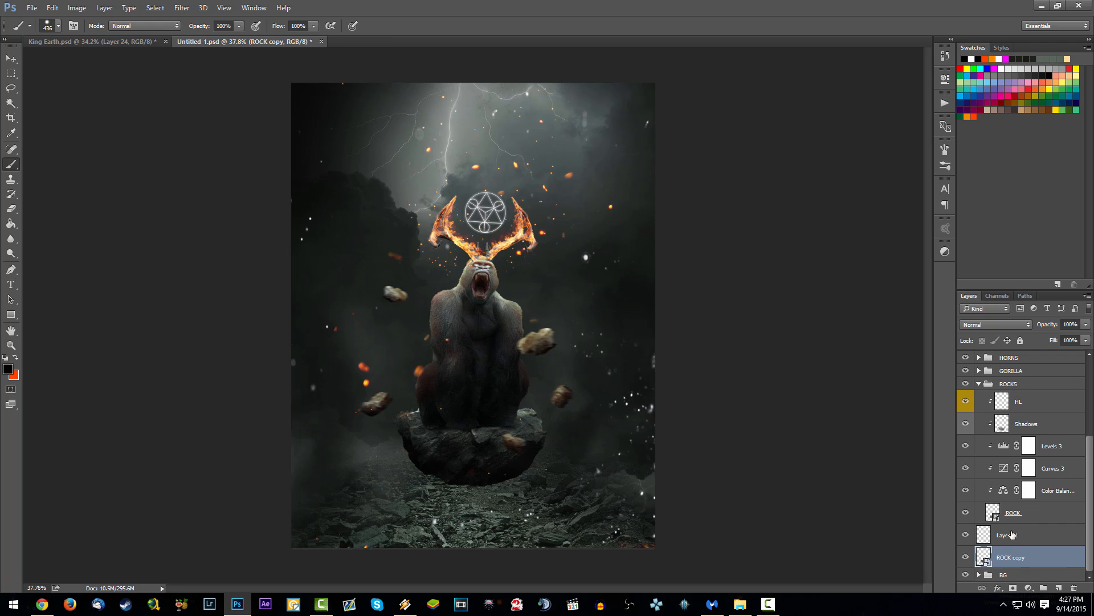
left_click(979, 384)
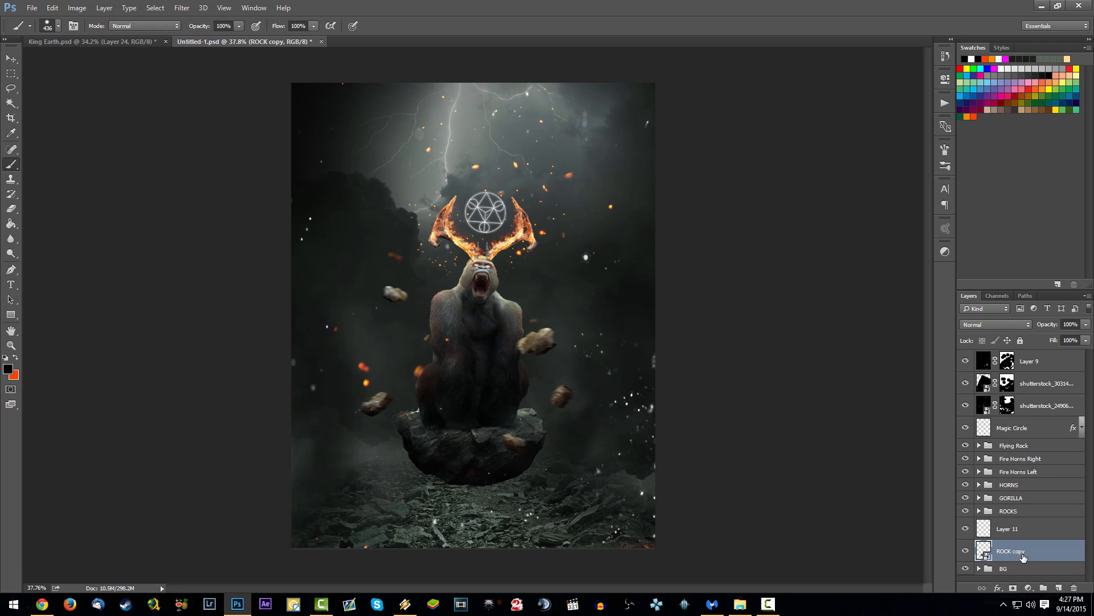
left_click(1012, 527)
key("Delete")
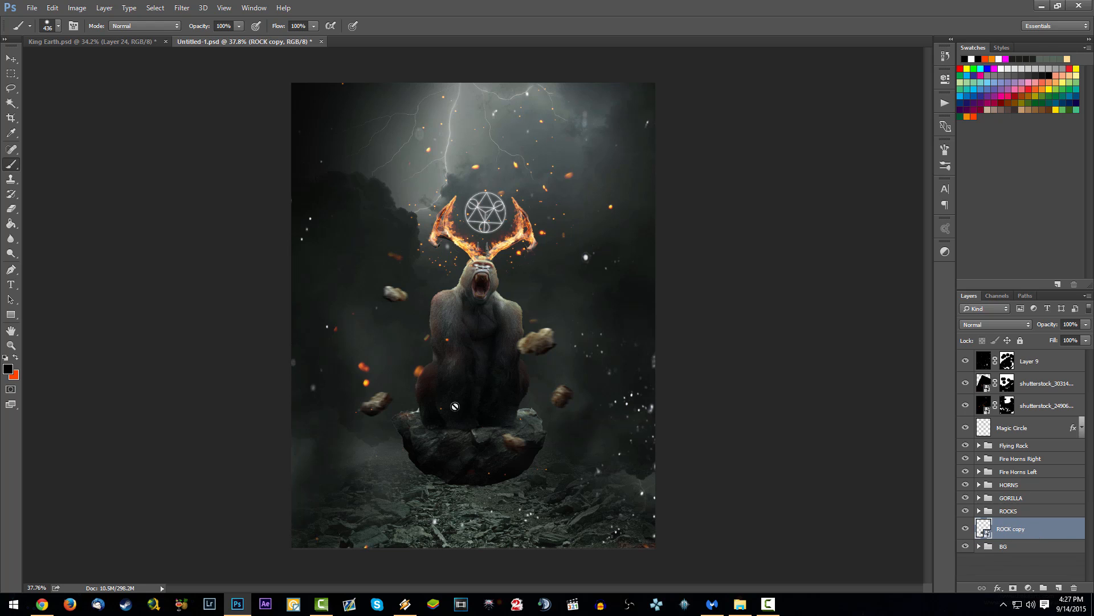
Step: Flip the rock copy vertically, squash its height to about 18% and place it on the ground beneath the floating rock
left_click_drag(519, 432, 523, 489)
key("ctrl+z")
key("ctrl+t")
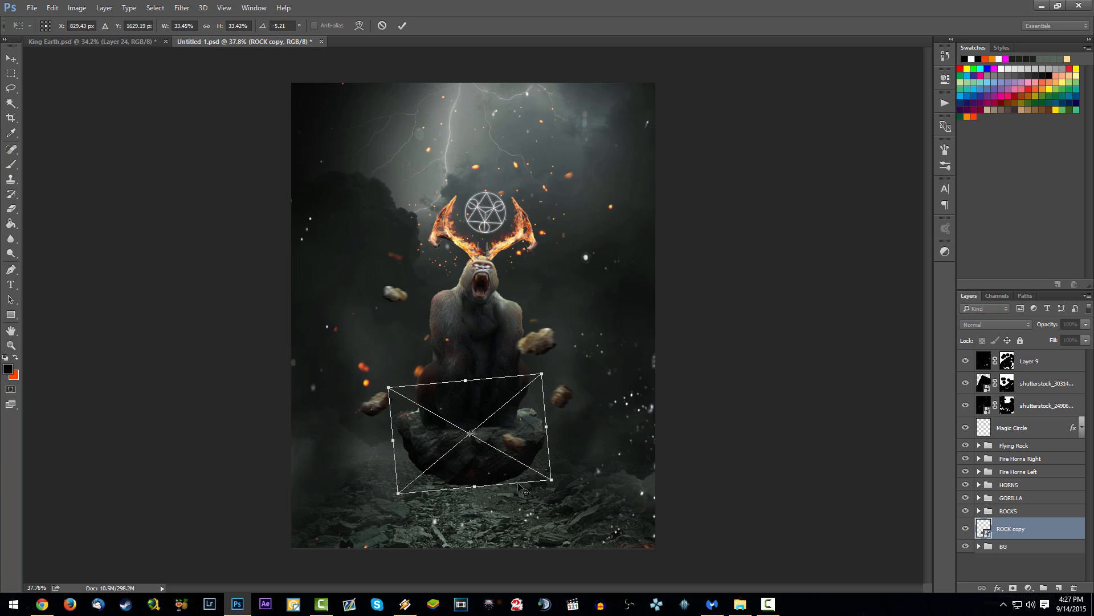
left_click_drag(466, 382, 481, 556)
left_click_drag(574, 530, 523, 534)
left_click_drag(470, 565, 473, 553)
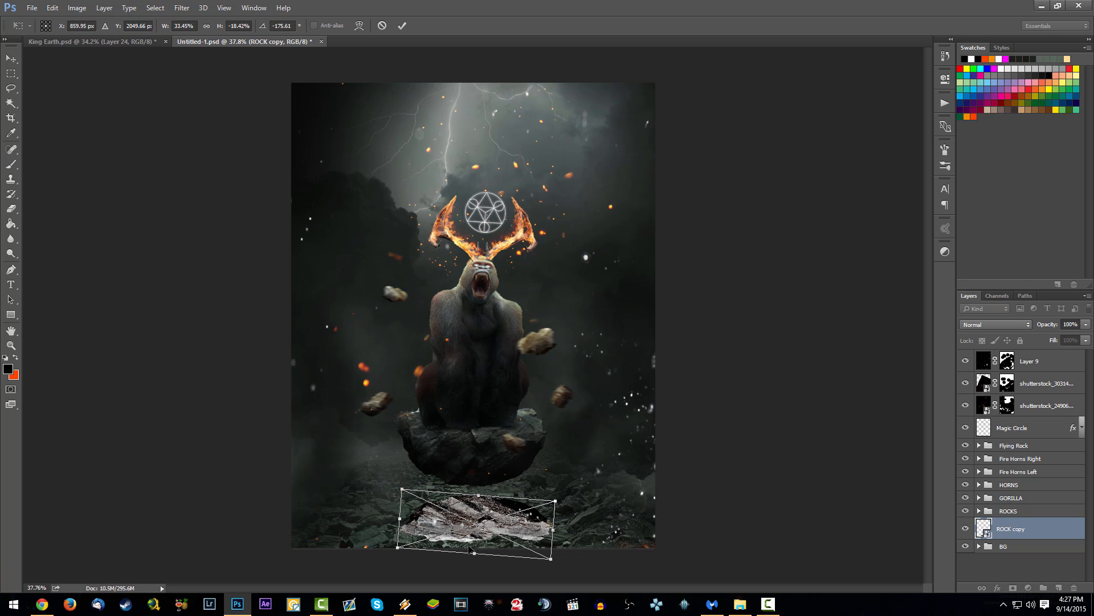
key("Return")
Step: Rasterize the ROCK copy layer and lock its transparent pixels
key("b")
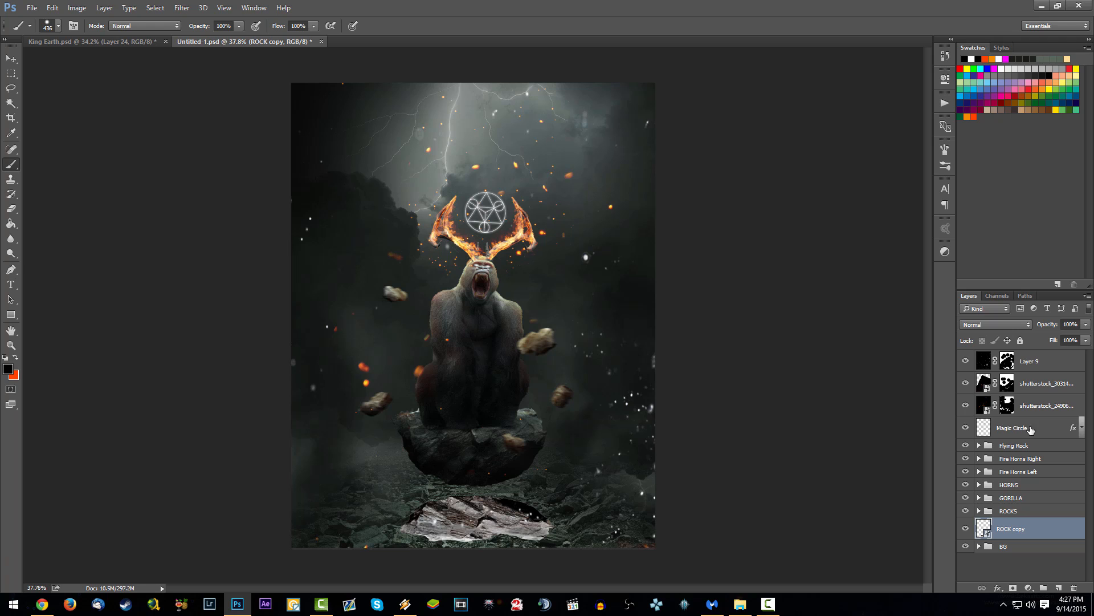
right_click(1051, 523)
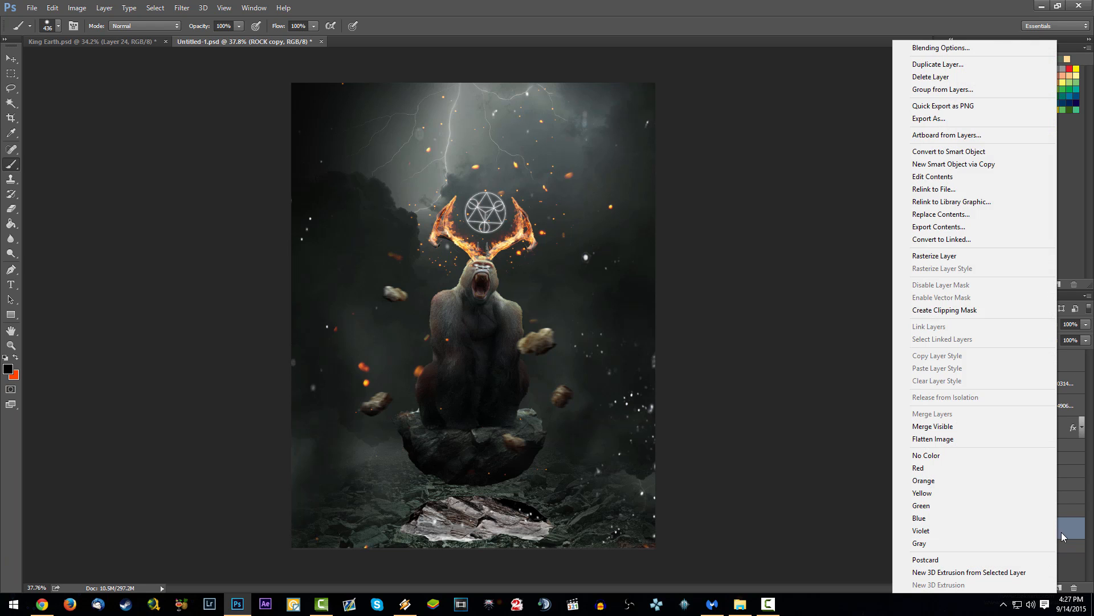
left_click(959, 255)
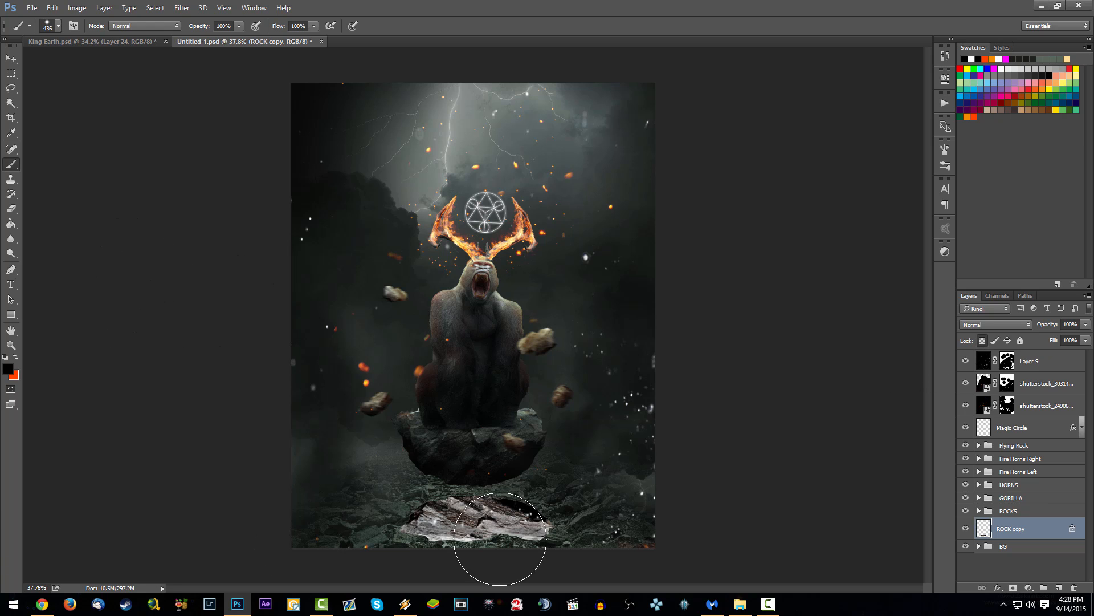
Step: Paint the ROCK copy solid black, unlock its transparency and apply a Motion Blur at 0° with a 152-pixel distance
left_click_drag(501, 547, 410, 530)
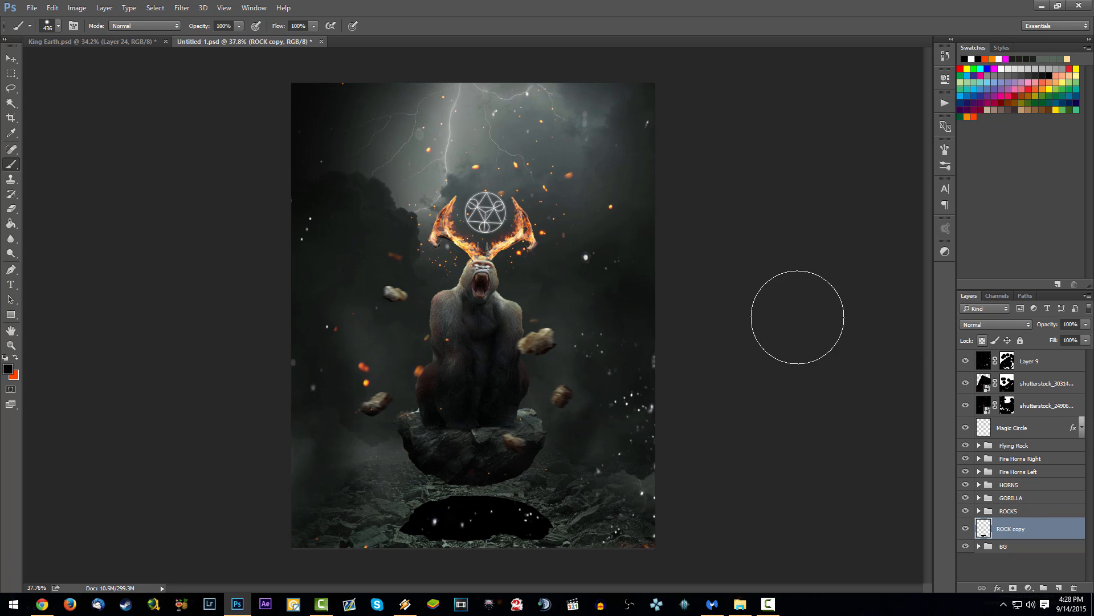
left_click(178, 9)
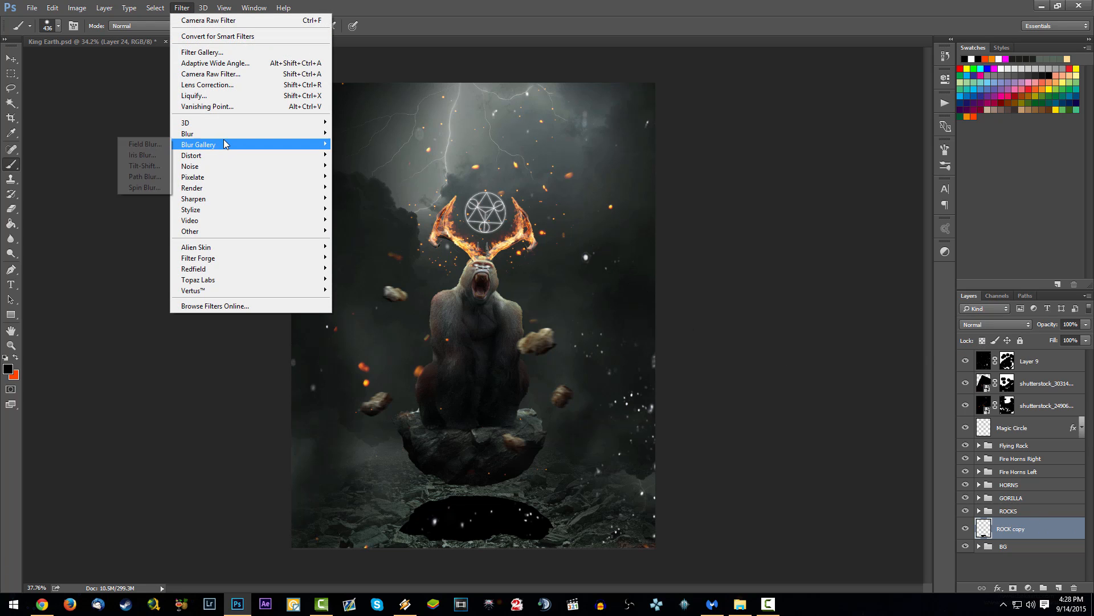
mouse_move(224, 131)
left_click(137, 199)
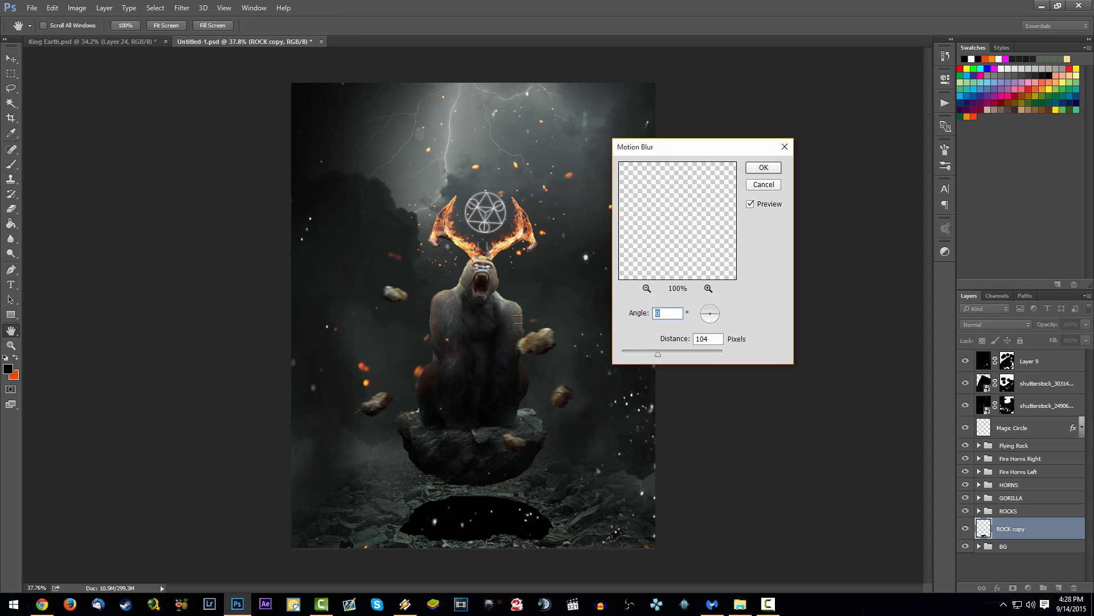
key("Tab")
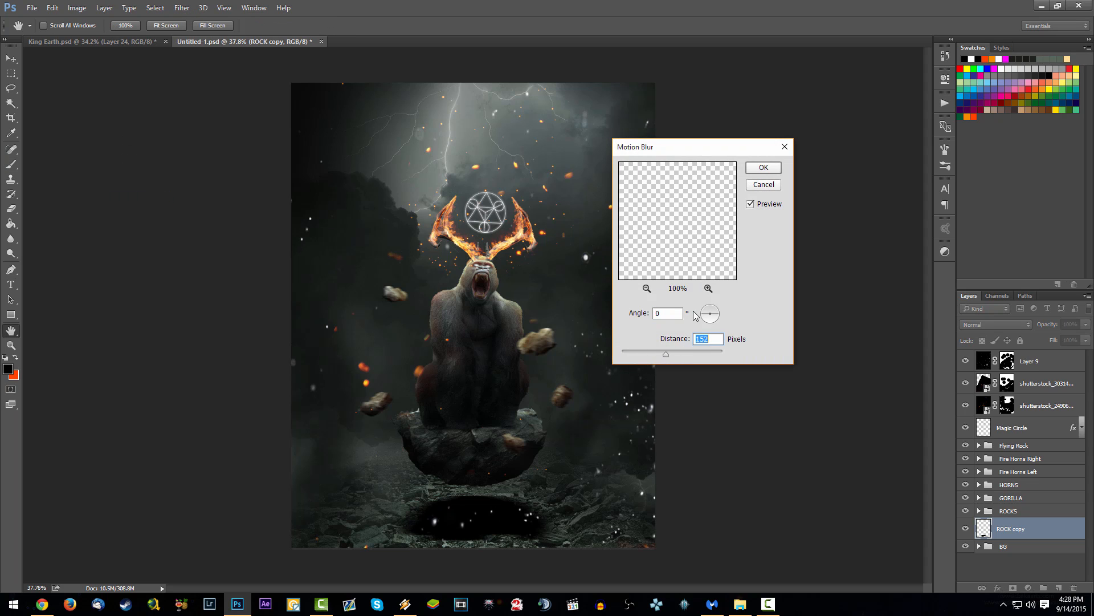
key("Return")
key("b")
Step: Set the ROCK copy shadow layer to Soft Light blending at 81% opacity
left_click(1015, 324)
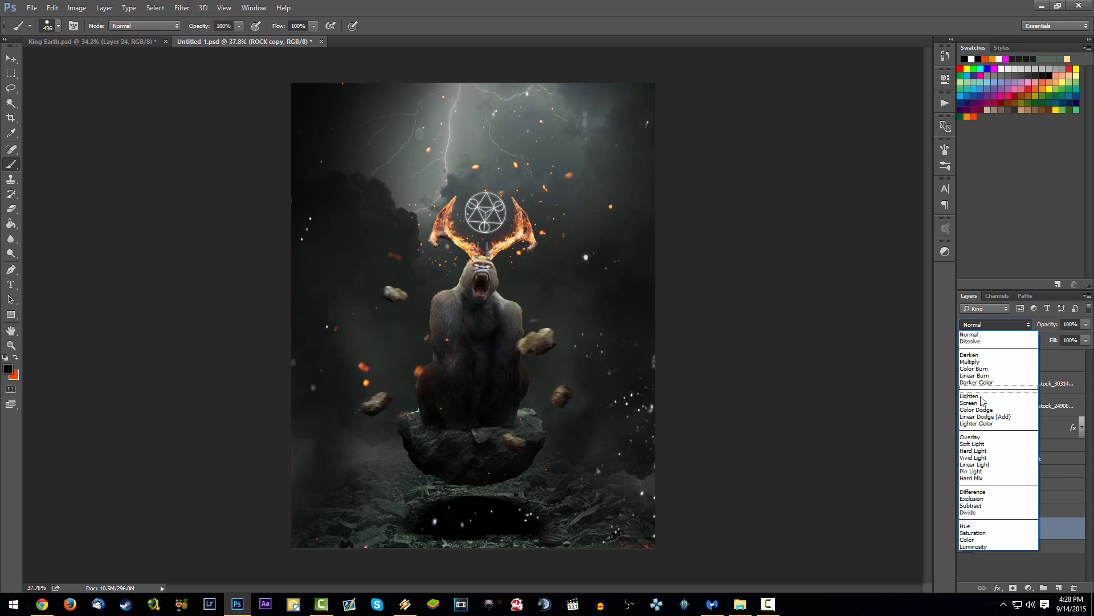
left_click(978, 444)
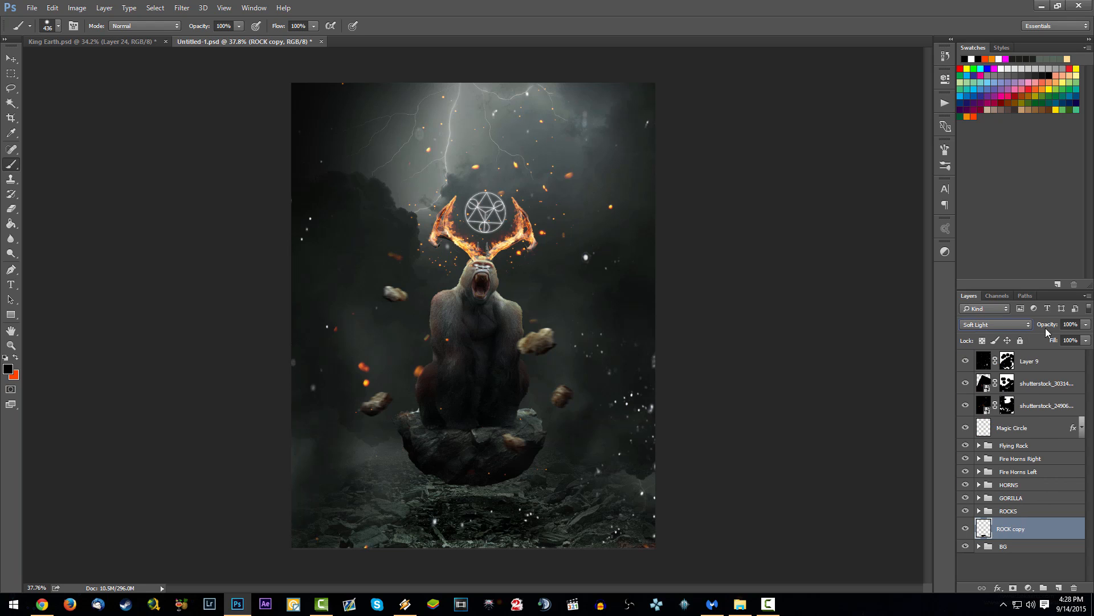
left_click_drag(1046, 325, 1038, 326)
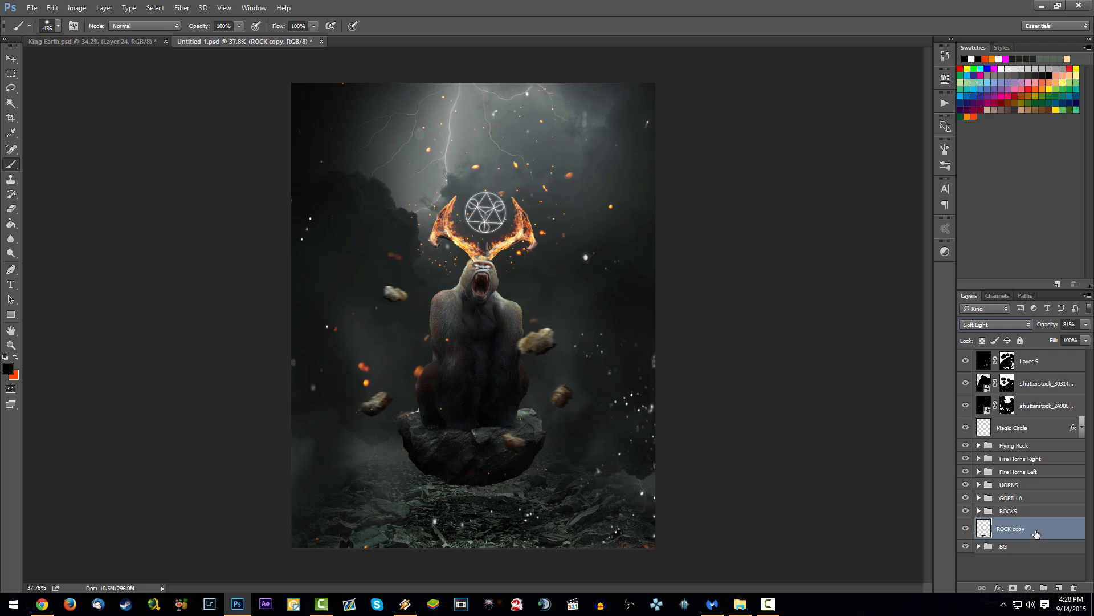
Step: Reshape the ROCK copy shadow on the ground beneath the floating rock with Free Transform, and save the document
key("ctrl+t")
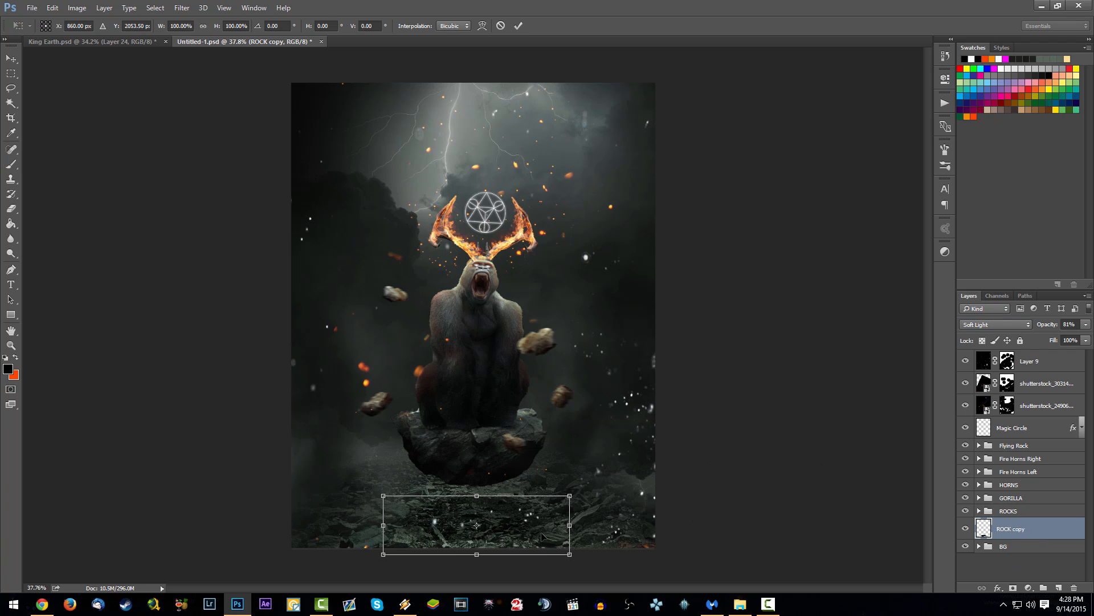
left_click_drag(571, 527, 537, 479)
key("Return")
key("b")
scroll(598, 502, "down", 6)
scroll(514, 443, "up", 3)
scroll(514, 444, "up", 1)
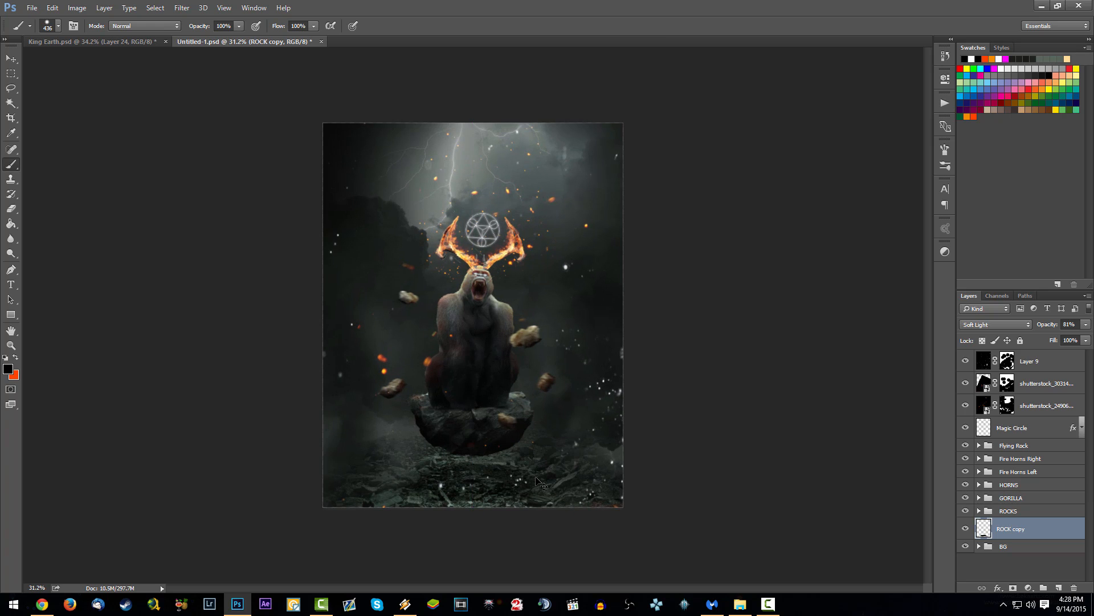
scroll(546, 448, "down", 5)
scroll(549, 444, "up", 8)
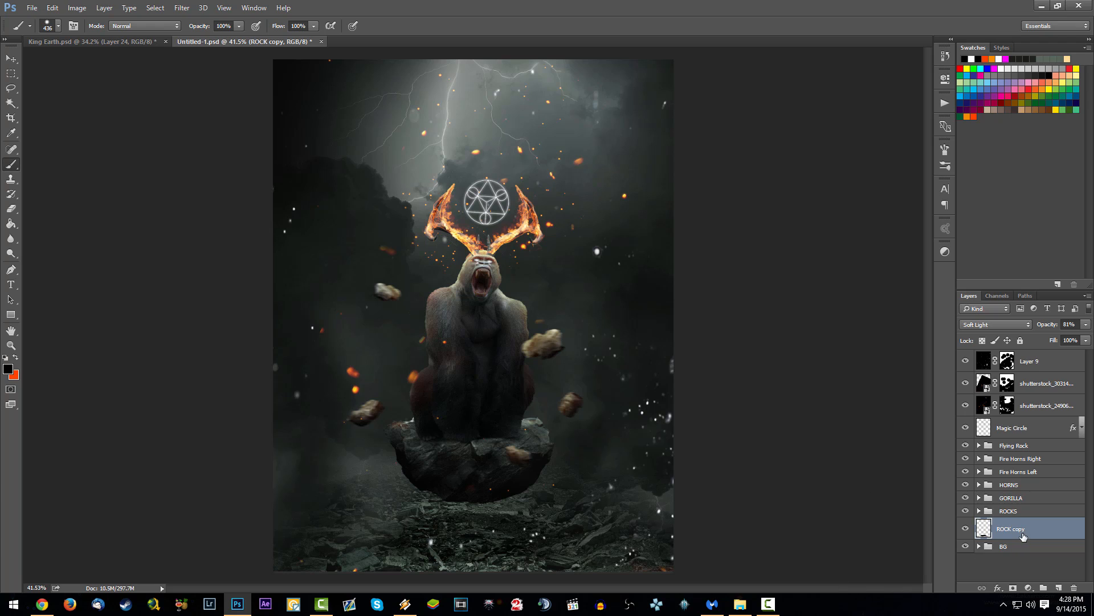
key("ctrl+s")
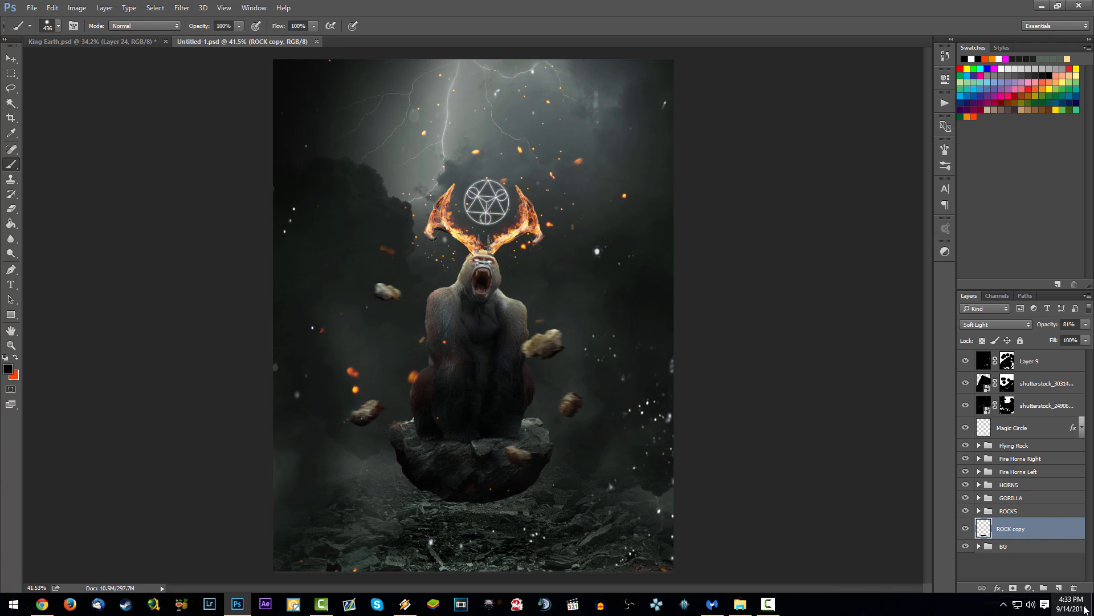
Step: Add a new layer directly above the BG group and set its blend mode to Color Dodge
left_click(1034, 547)
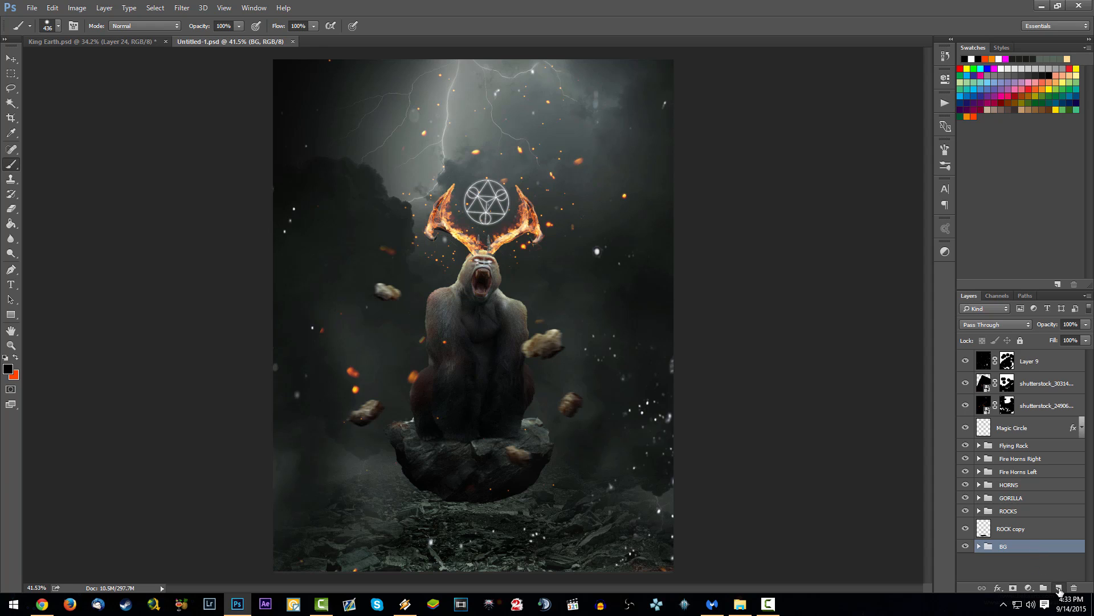
left_click(1058, 588)
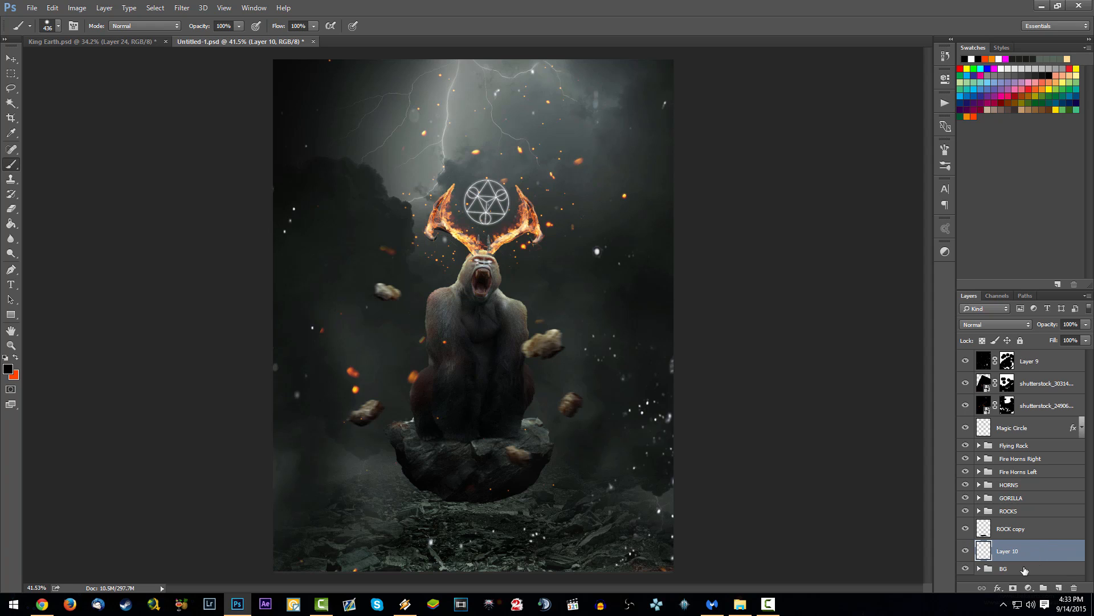
left_click(1014, 326)
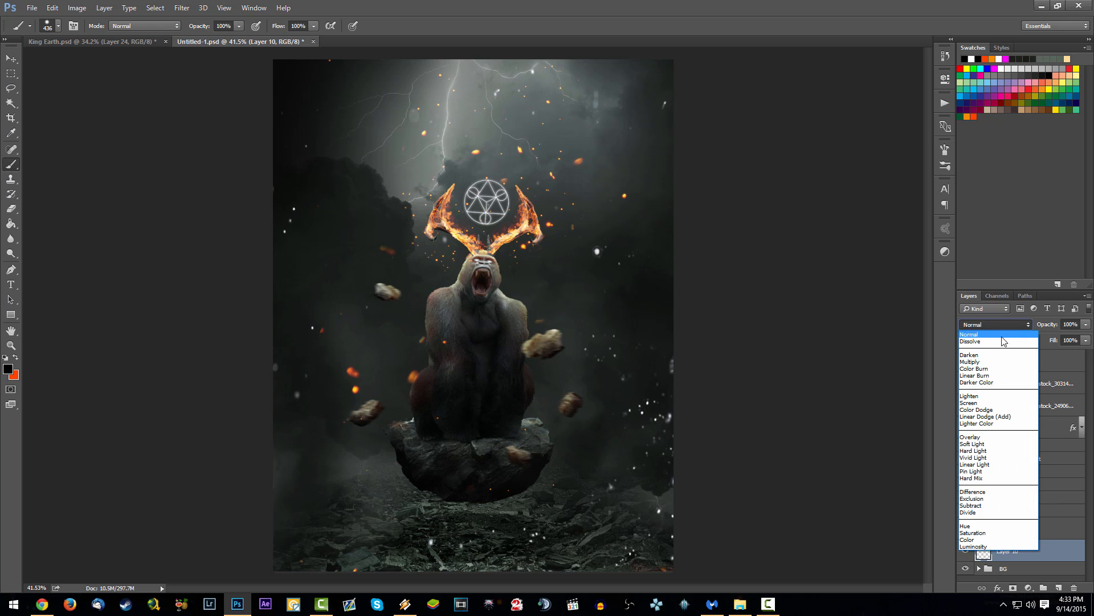
left_click(994, 410)
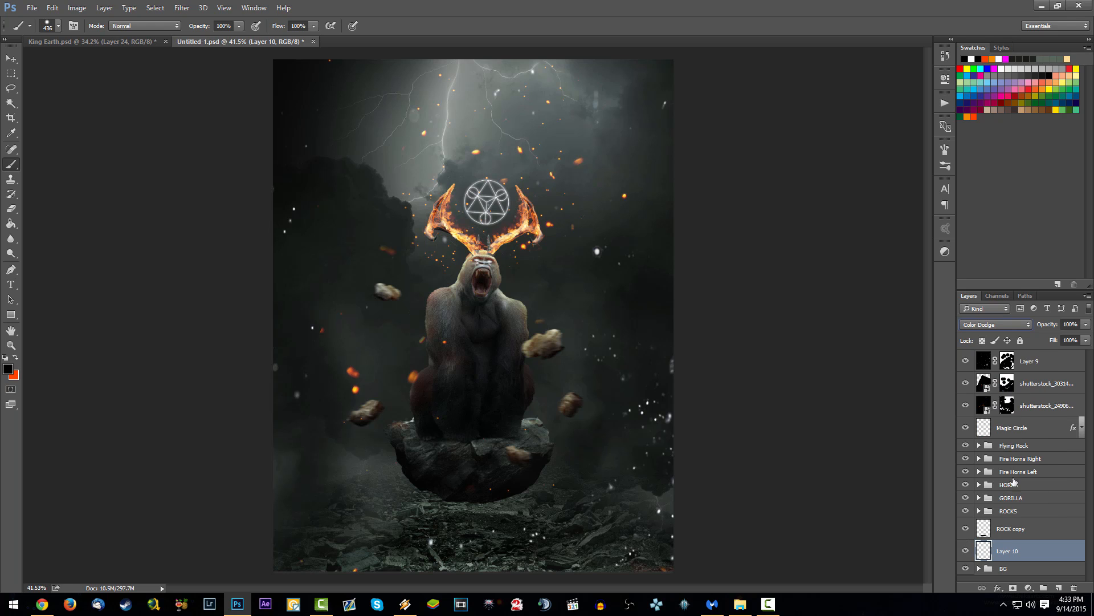
Step: Set the brush to a size of 800 px and an opacity of 2%
right_click(511, 189)
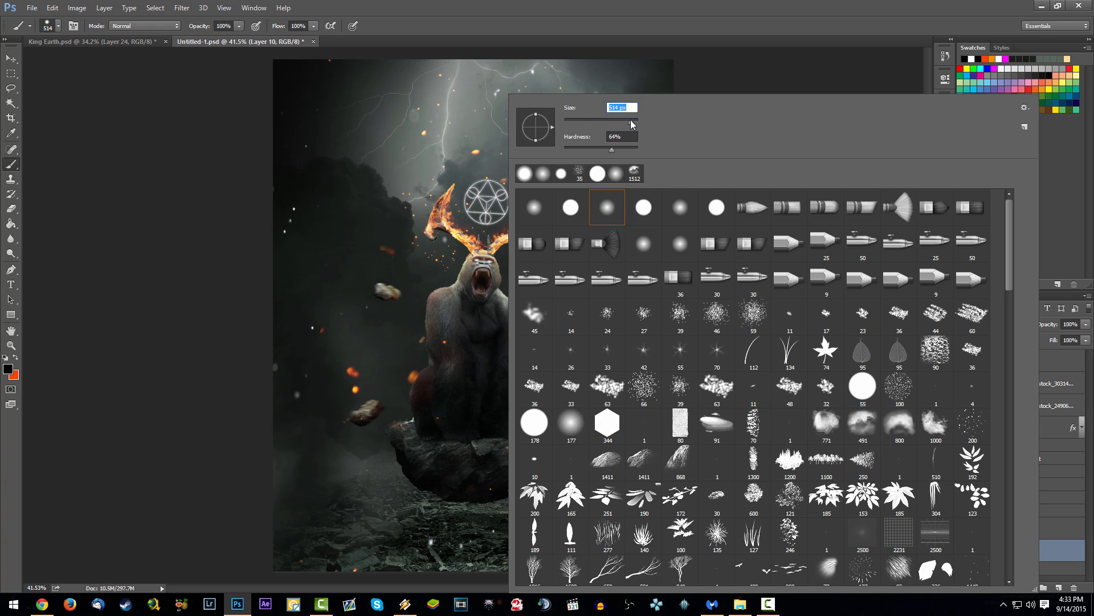
type("18090")
key("BackSpace")
key("BackSpace")
type("0")
left_click(1061, 553)
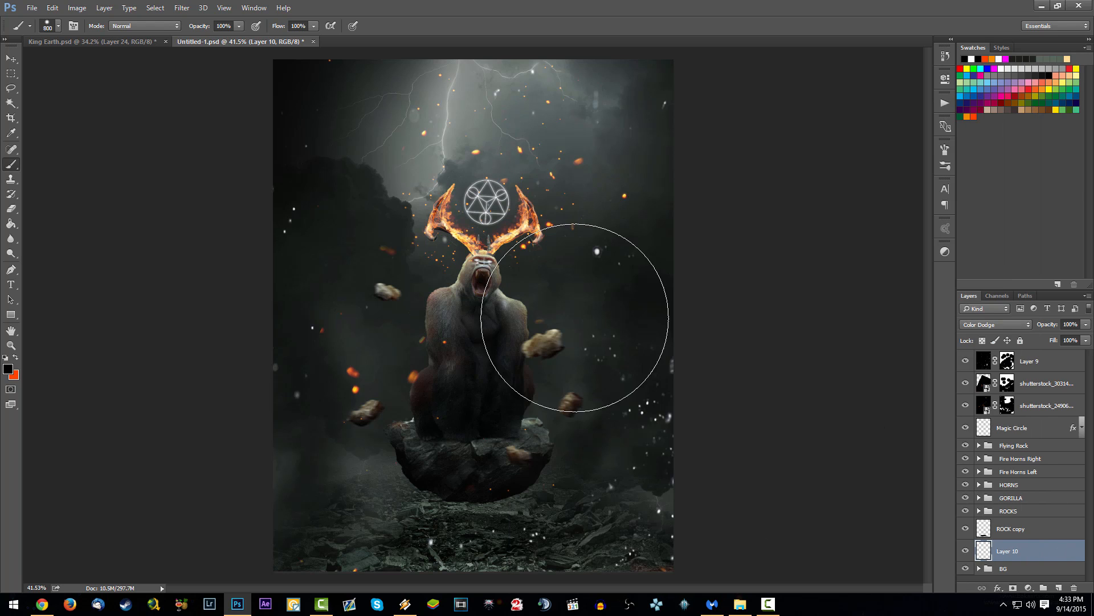
left_click(223, 25)
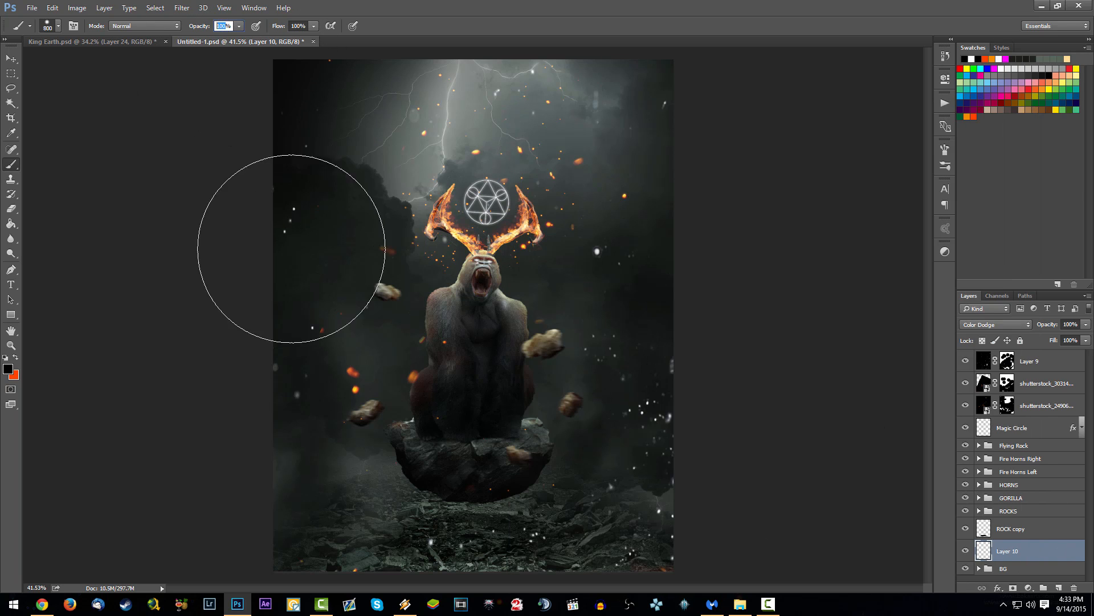
type("2")
Step: Choose the orange swatch and brush a faint warm glow over the rocky ground and the canvas's lower left
mouse_move(374, 514)
left_mouse_down()
mouse_move(359, 513)
mouse_move(426, 525)
mouse_move(354, 541)
left_mouse_up()
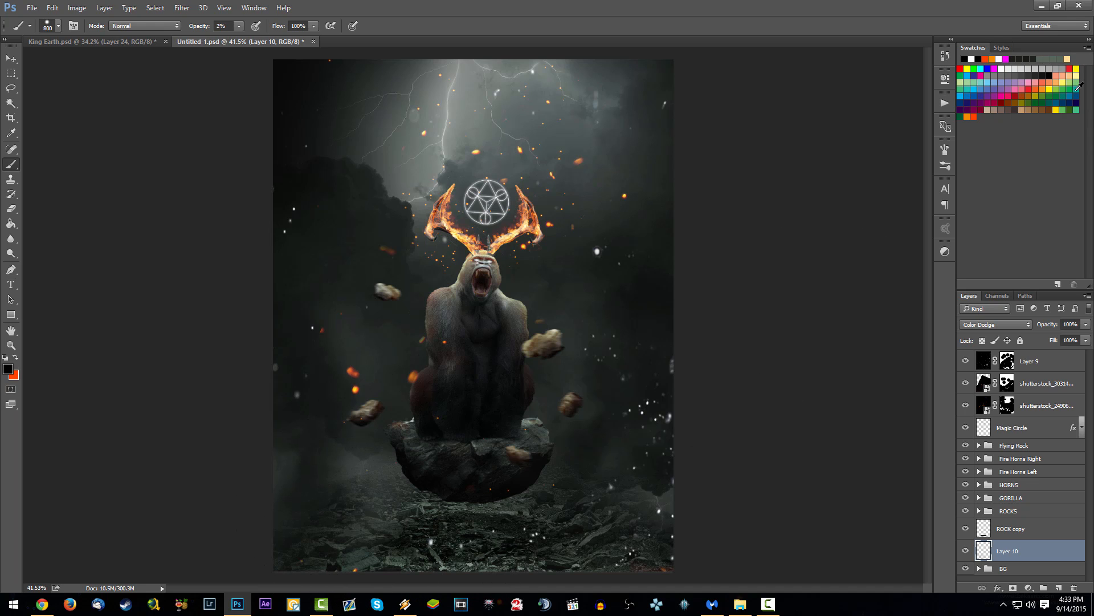
left_click(969, 115)
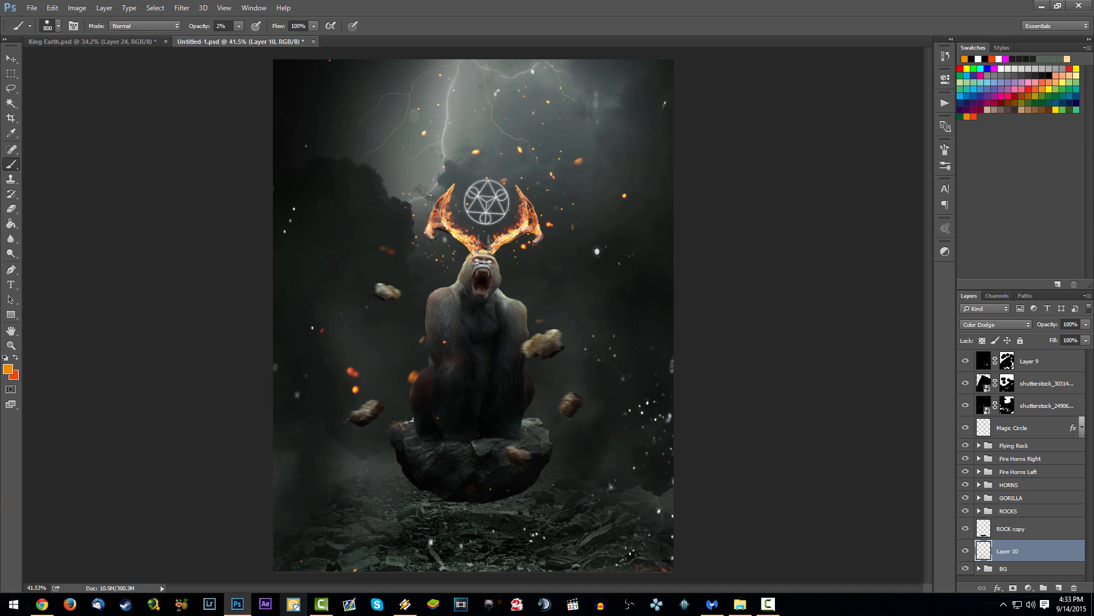
mouse_move(384, 532)
left_mouse_down()
mouse_move(379, 549)
mouse_move(425, 537)
mouse_move(329, 570)
left_mouse_up()
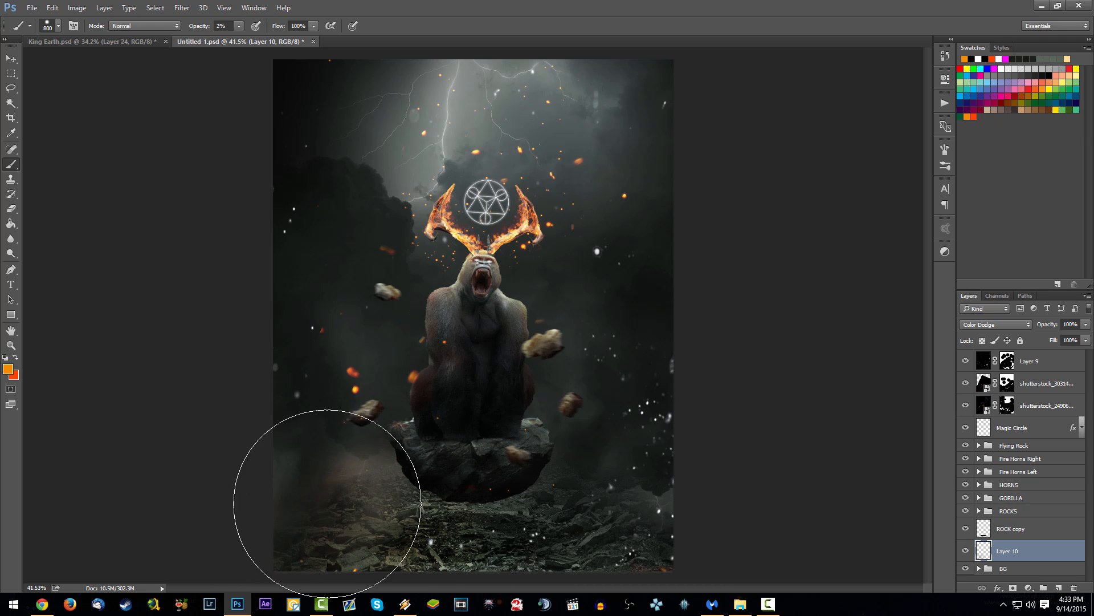
scroll(325, 482, "down", 2)
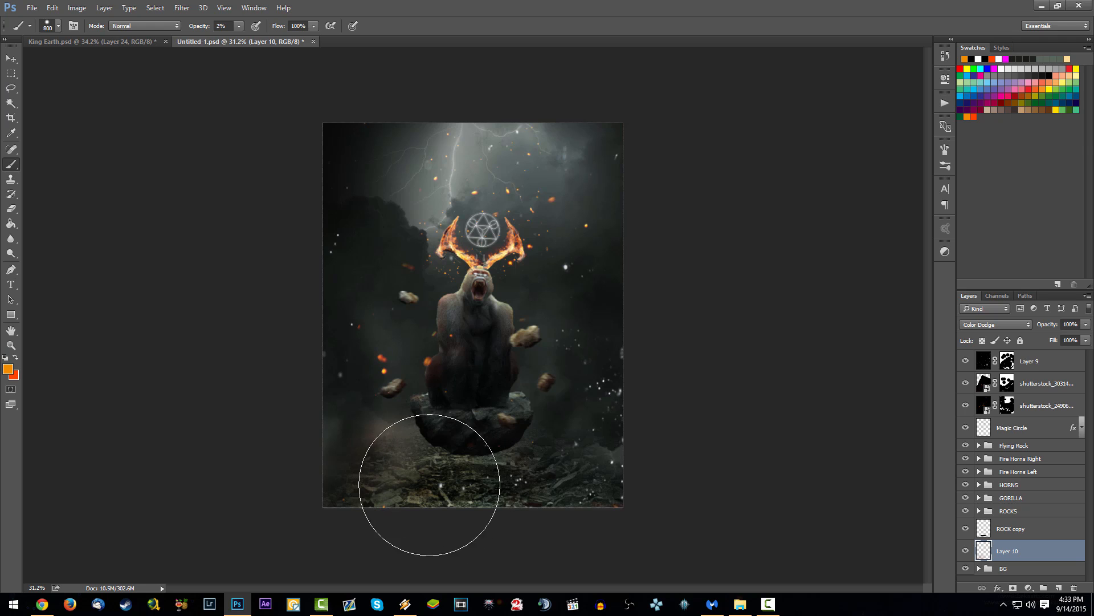
Step: Switch to the red-orange swatch and brush a faint glow over the ground and both sides of the scene
left_click(974, 116)
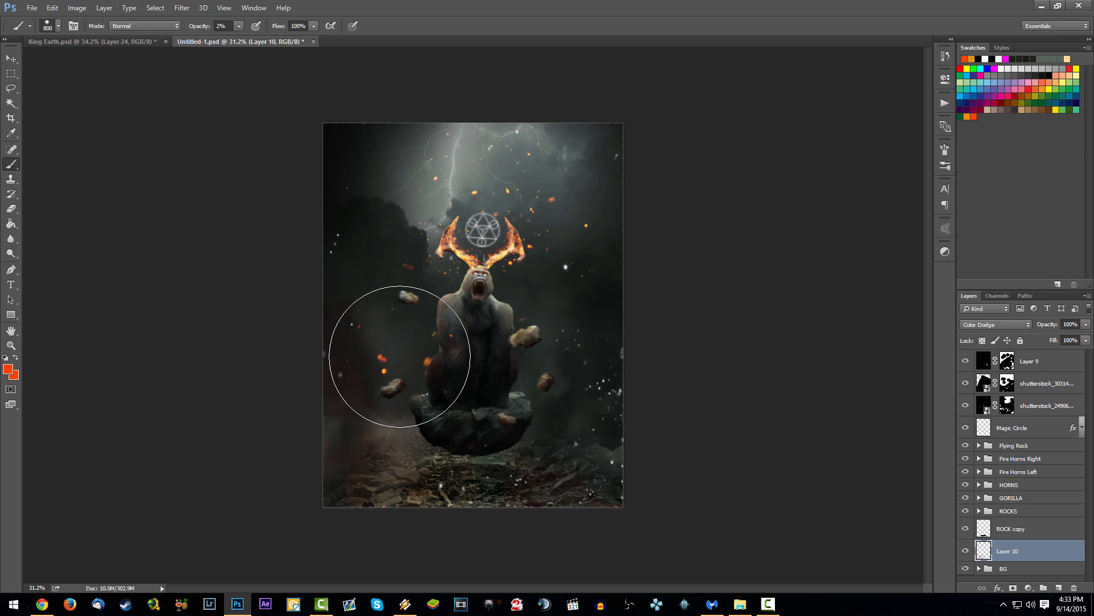
mouse_move(604, 334)
left_mouse_down()
mouse_move(632, 338)
mouse_move(596, 390)
mouse_move(516, 364)
mouse_move(499, 345)
mouse_move(521, 305)
mouse_move(629, 293)
left_mouse_up()
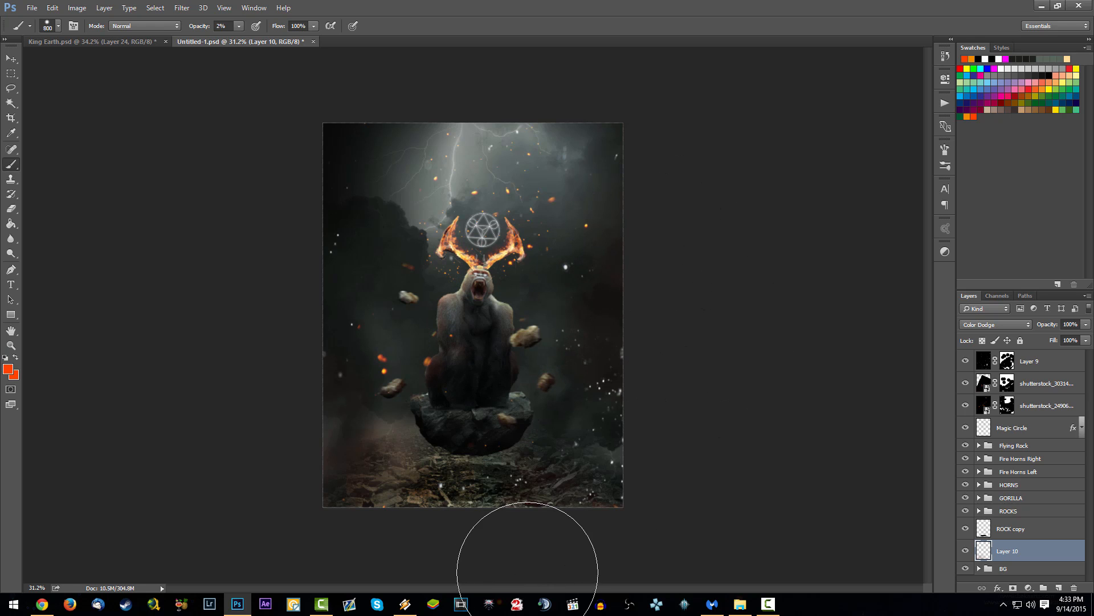
scroll(546, 443, "down", 3)
scroll(546, 443, "up", 3)
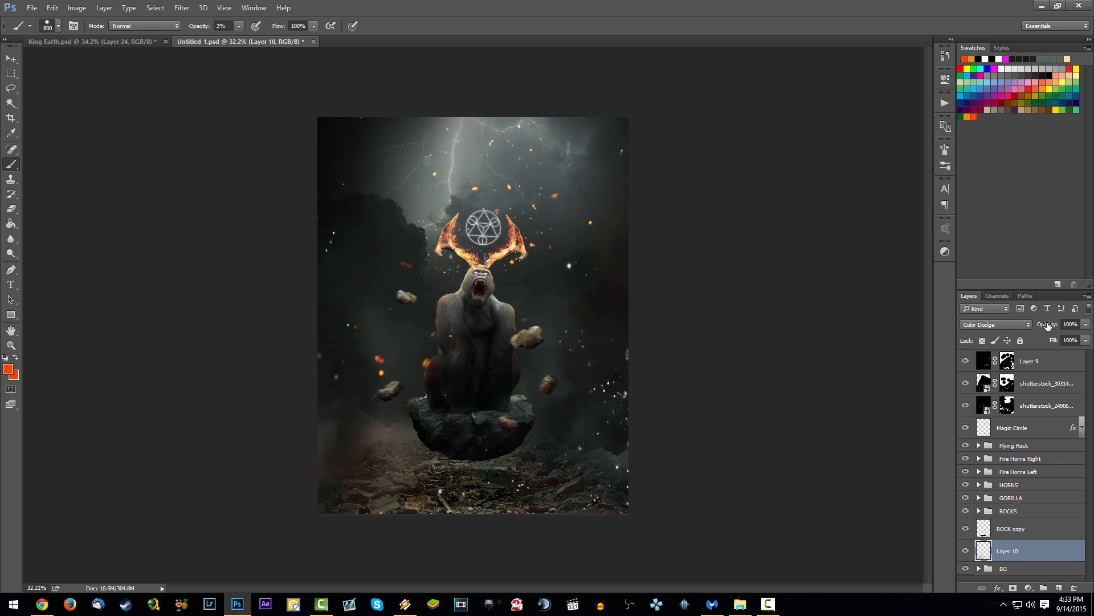
Step: Lower the Color Dodge glow layer's opacity to 63% and save the document
left_click_drag(1048, 325, 1044, 479)
key("ctrl+s")
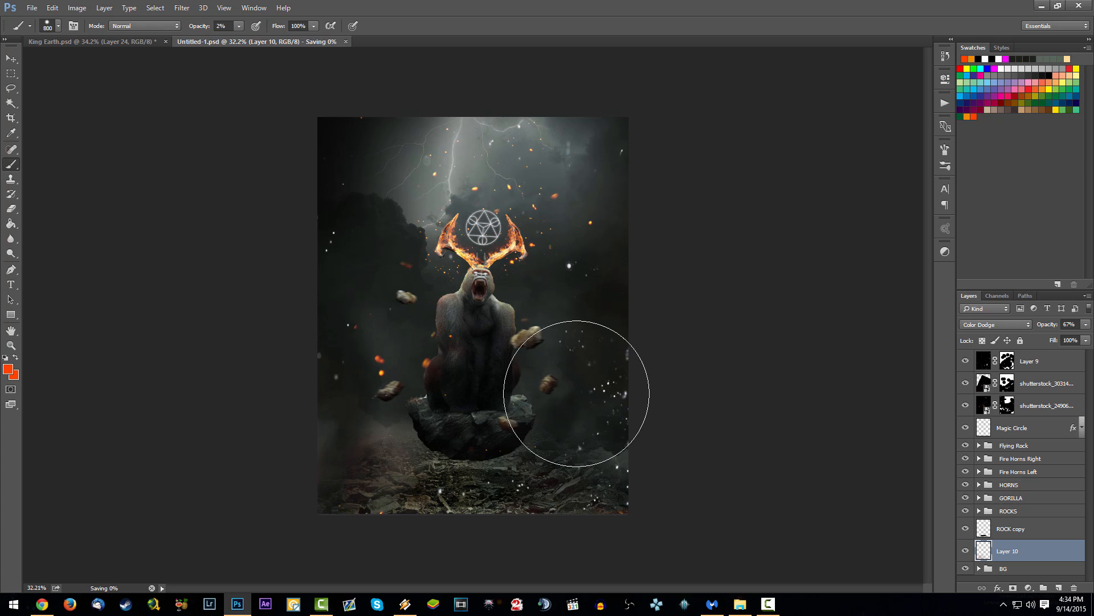
left_click_drag(1047, 325, 1045, 325)
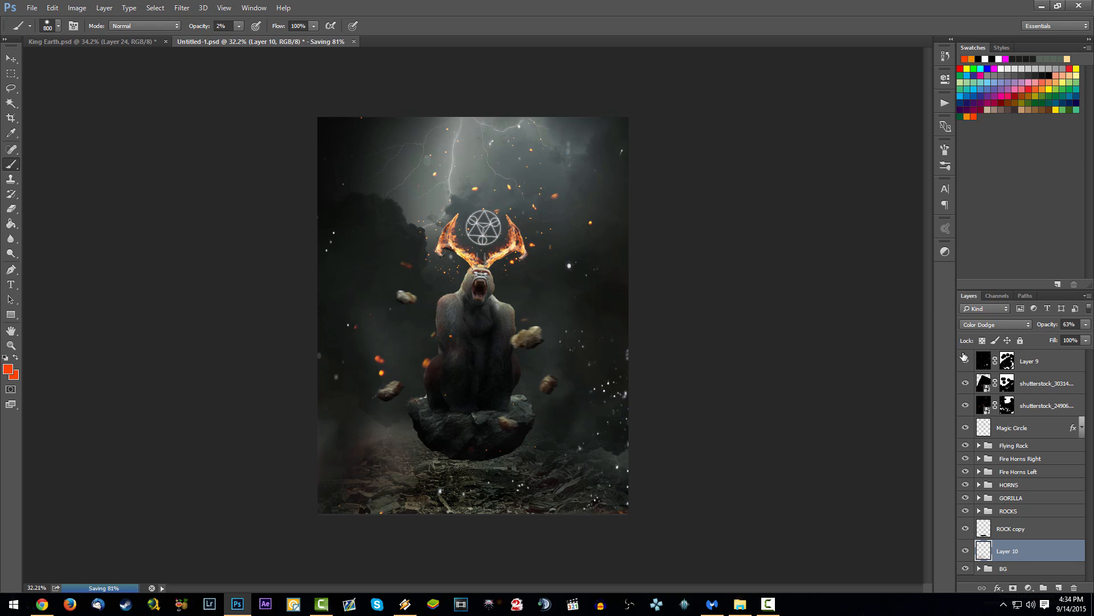
Step: Rename Layer 9 and the two shutterstock particle layers below it as Effects
left_click(1020, 367)
double_click(1029, 360)
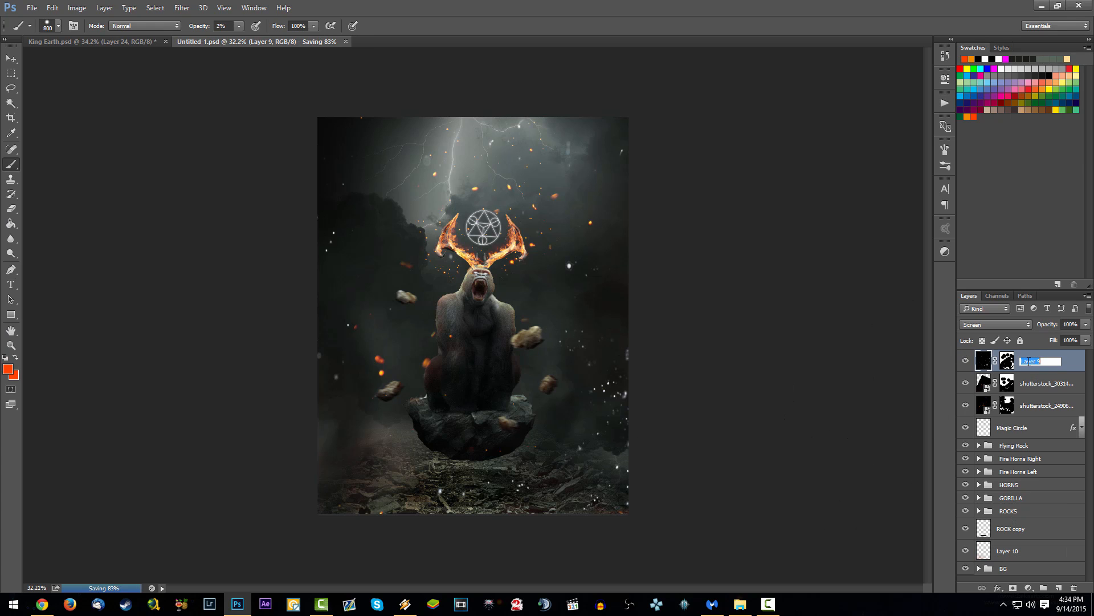
type("Effect")
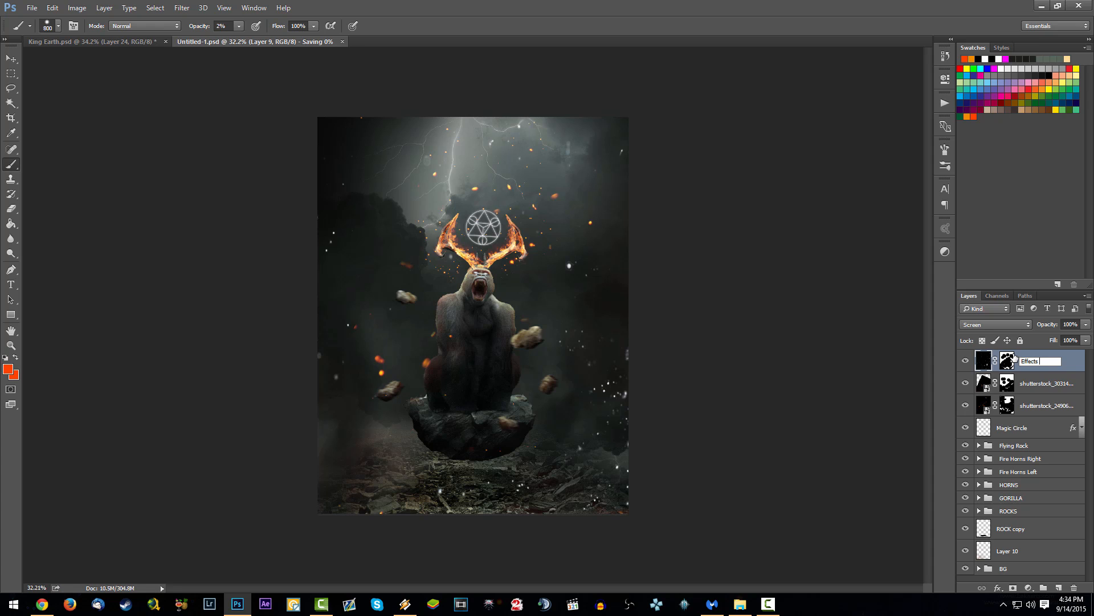
type("s")
key("Return")
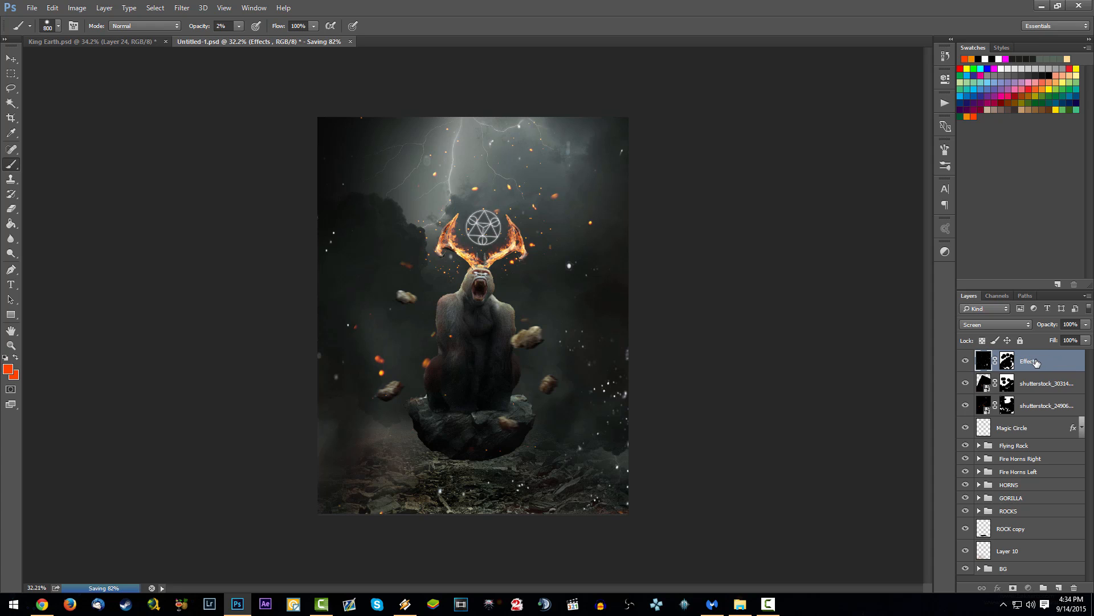
double_click(1036, 362)
key("ctrl+c")
double_click(1029, 381)
key("ctrl+v")
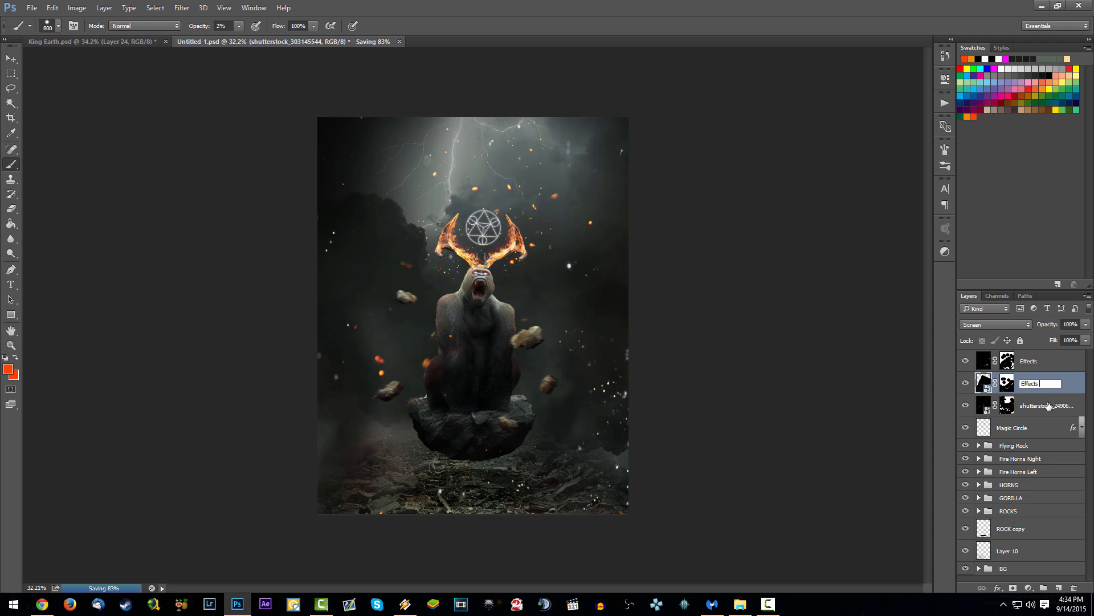
double_click(1049, 406)
key("ctrl+v")
key("Return")
Step: Group the three Effects layers and name the group Effects
left_click(1037, 365, "shift")
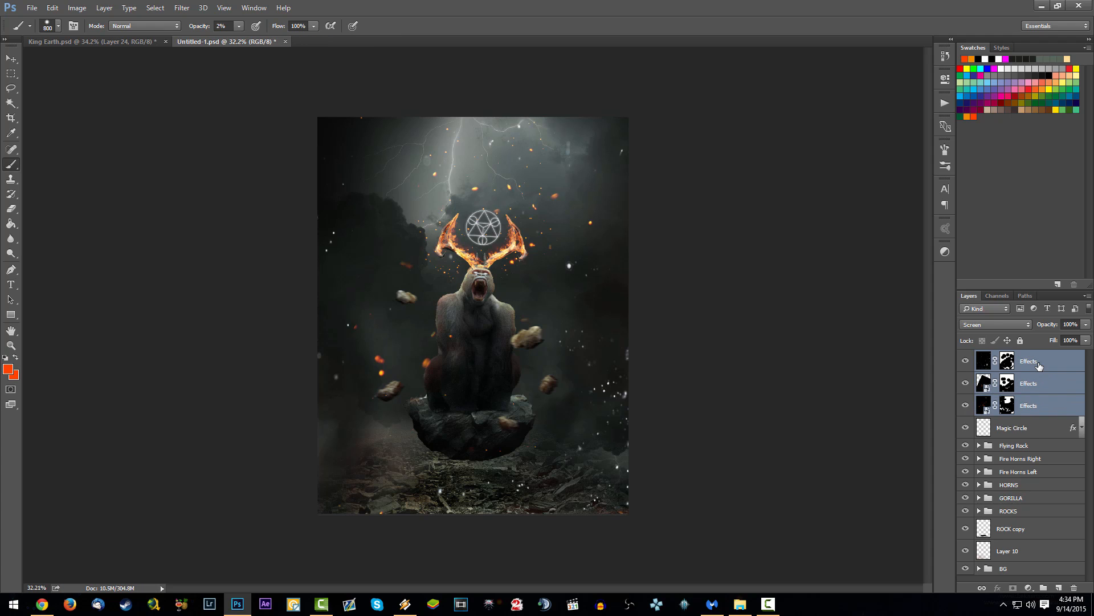
key("ctrl+g")
double_click(1009, 356)
key("ctrl+v")
key("Return")
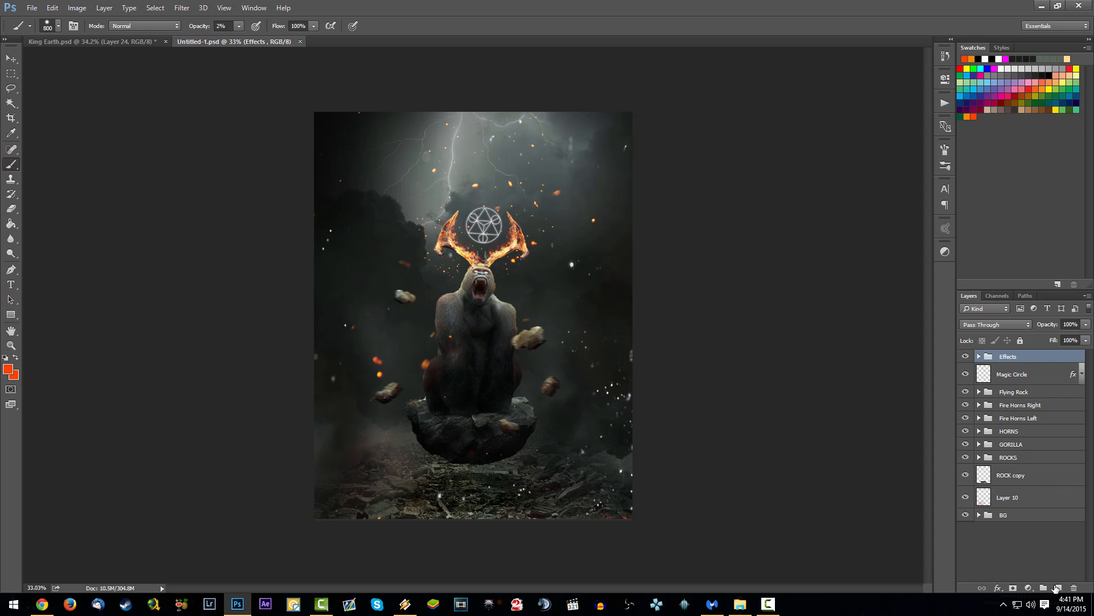
Step: Add a new layer above the Effects group and fill it with the merged composite using Apply Image
left_click(1055, 588)
left_click(77, 7)
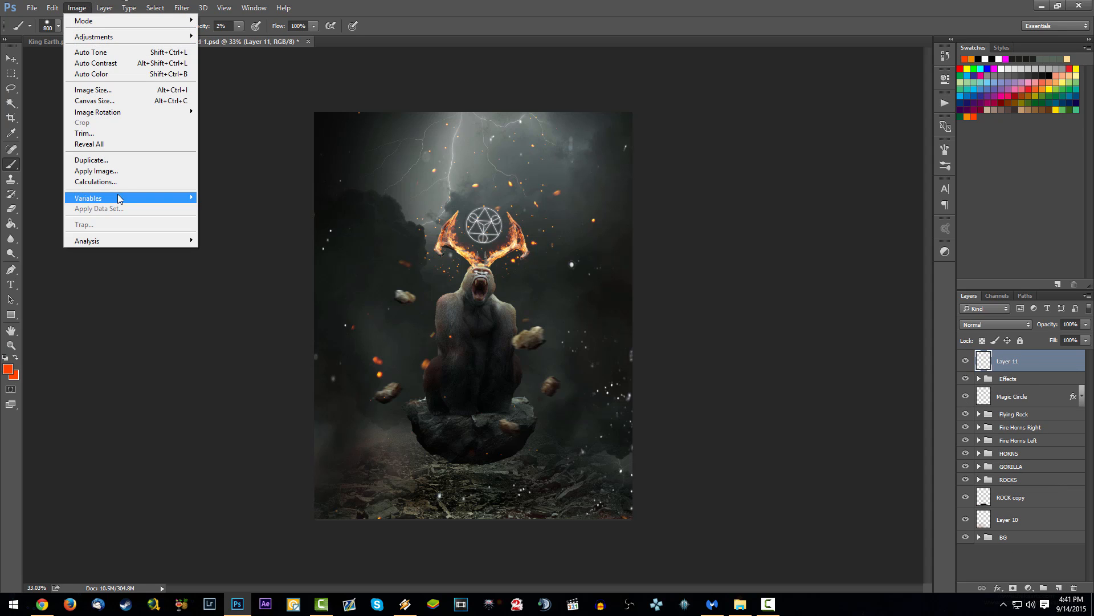
left_click(119, 171)
left_click(650, 175)
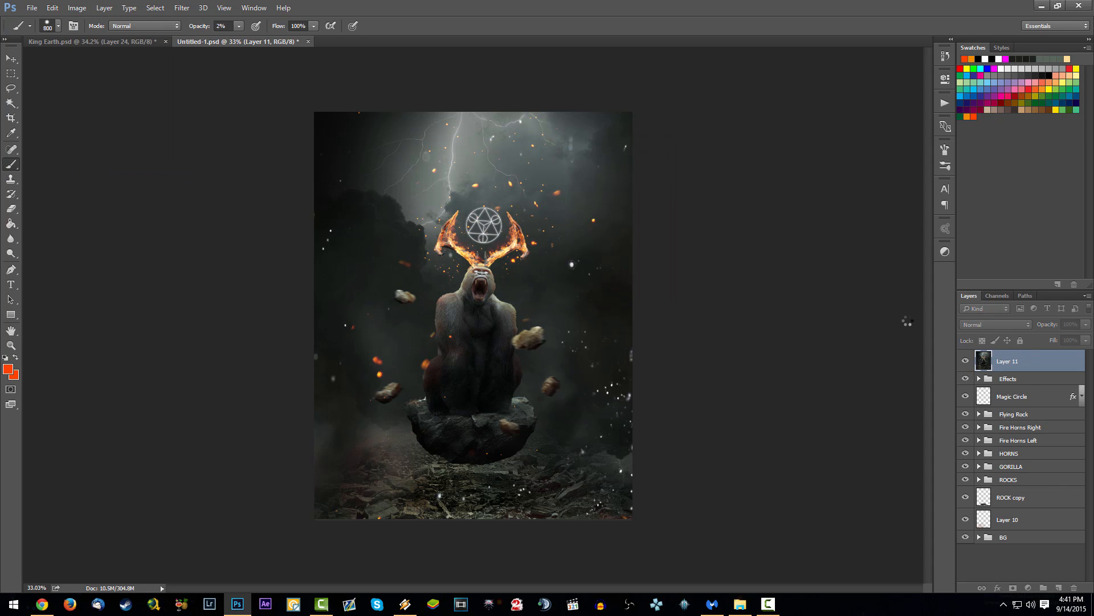
Step: Save the document
key("ctrl+s")
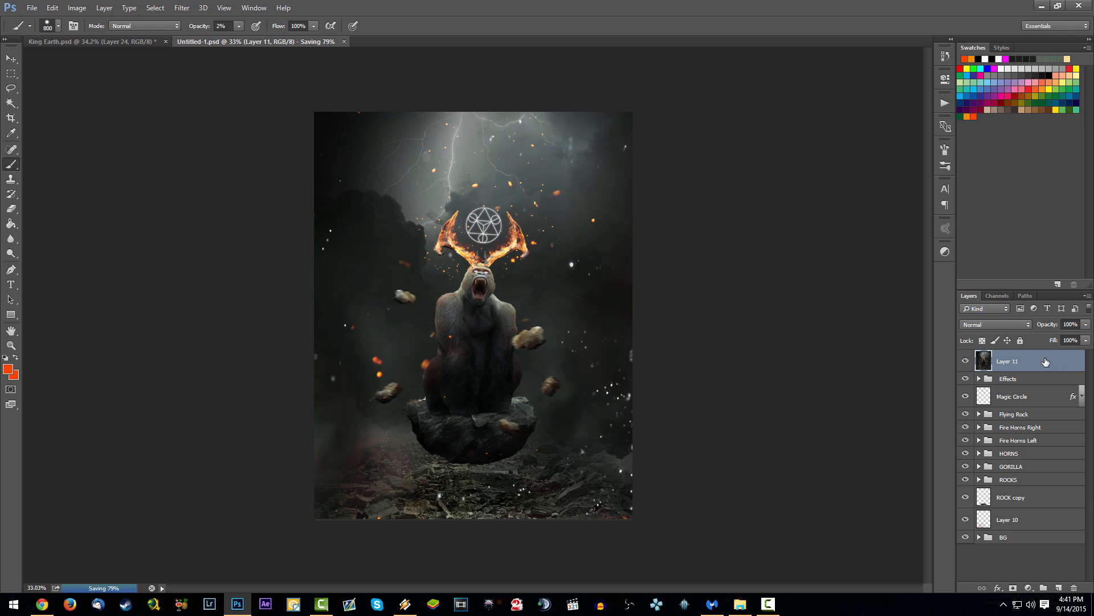
left_click(179, 9)
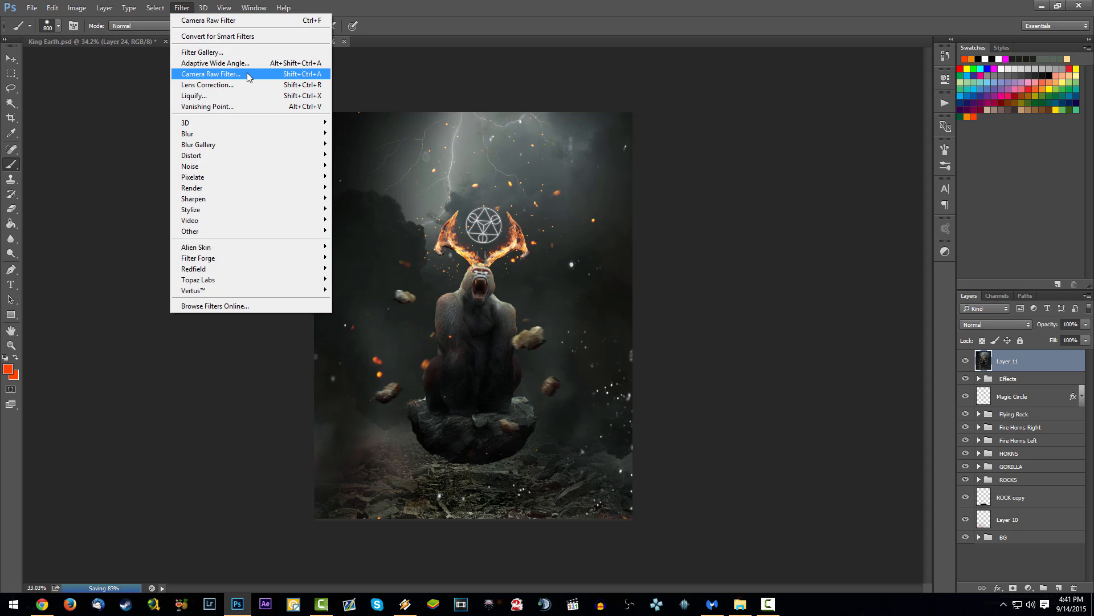
left_click(1028, 588)
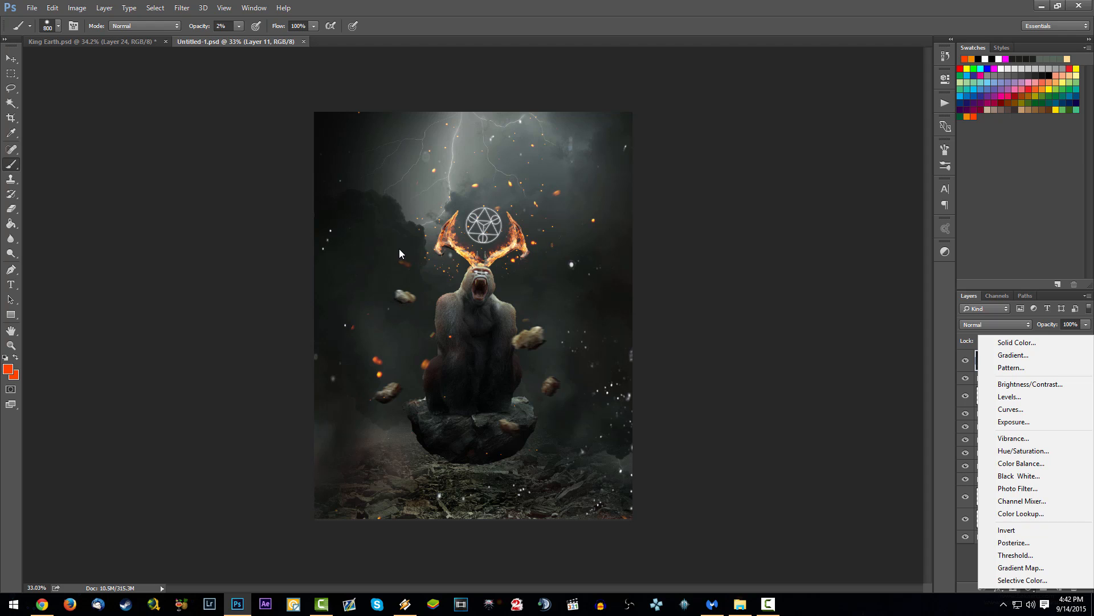
left_click(183, 7)
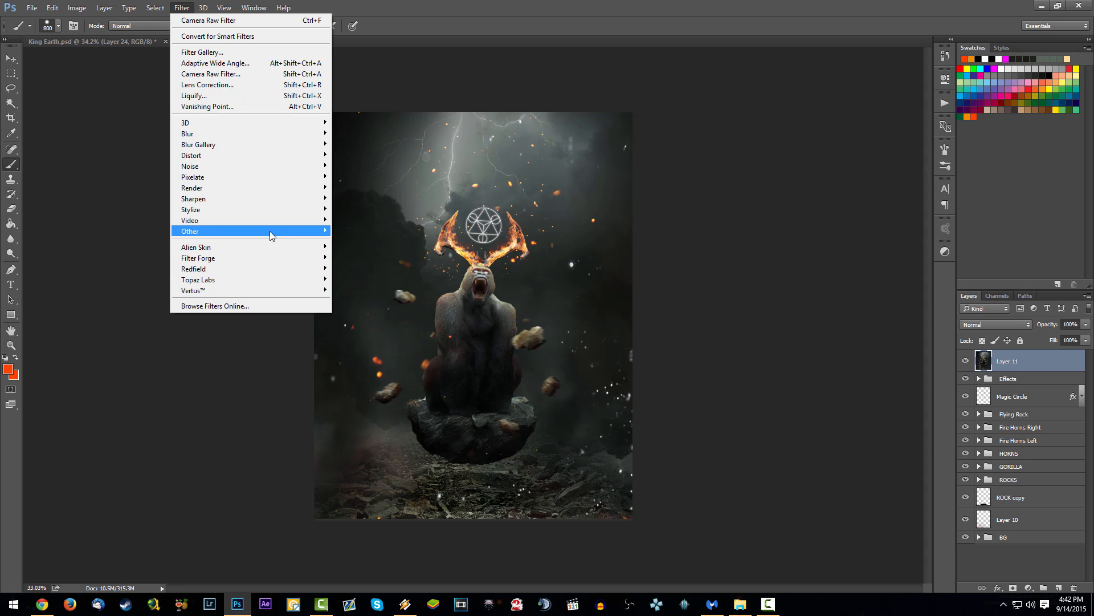
left_click(1012, 358)
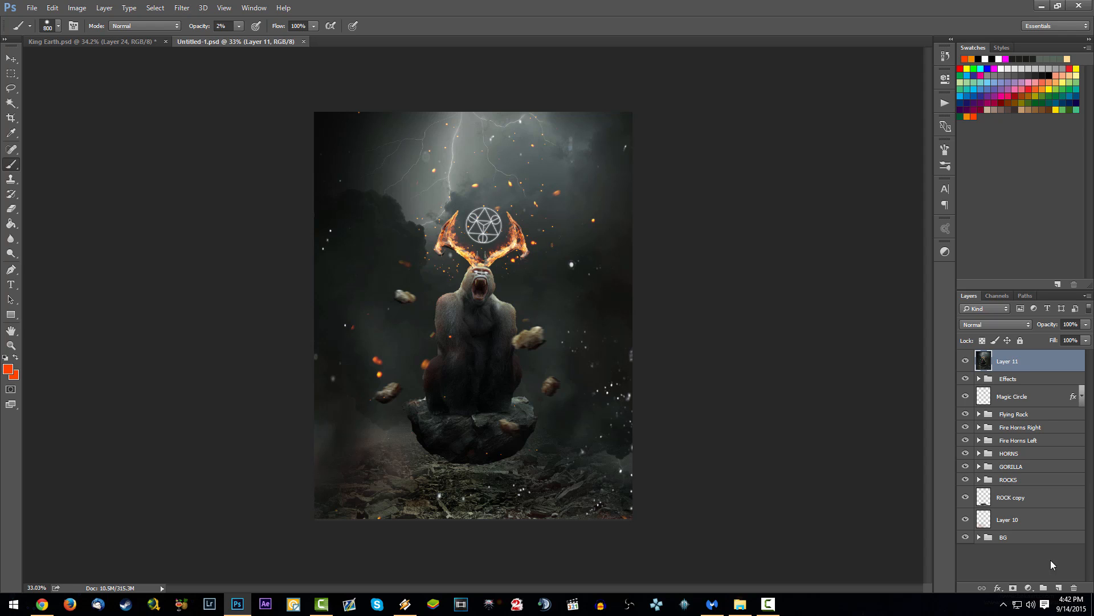
left_click(1030, 588)
left_click(949, 529)
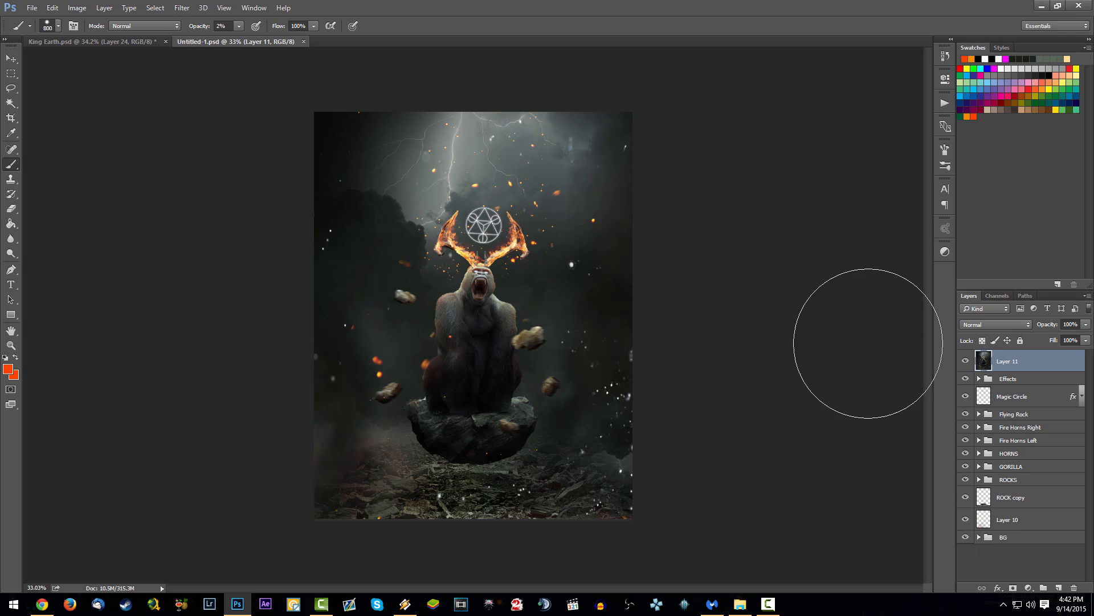
Step: Open the Camera Raw Filter on the merged Layer 11 and enlarge its window
left_click(182, 8)
left_click(216, 73)
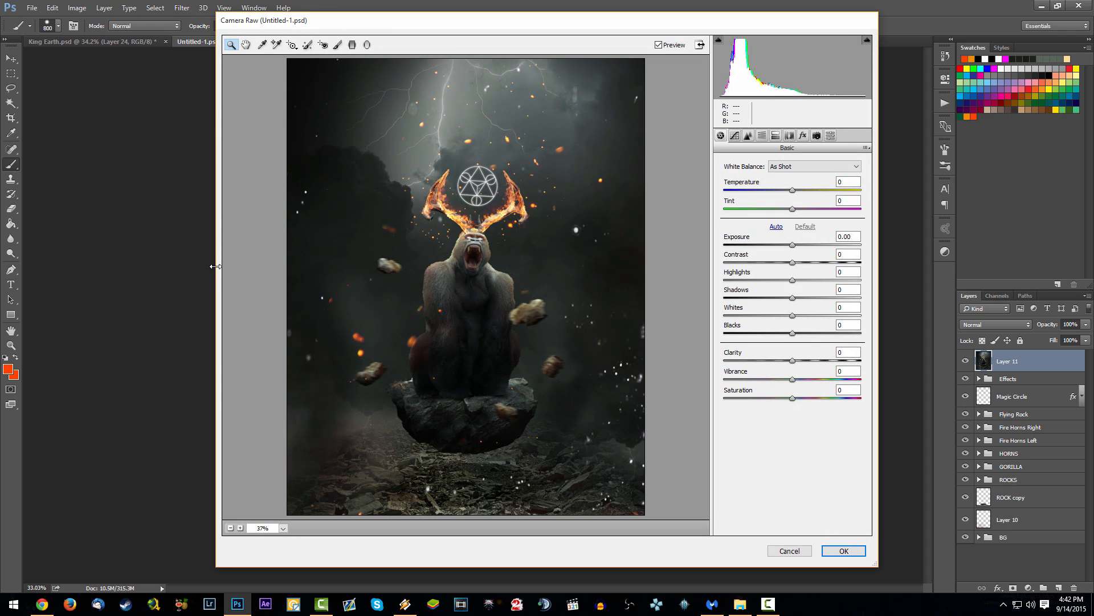
left_click_drag(215, 267, 21, 268)
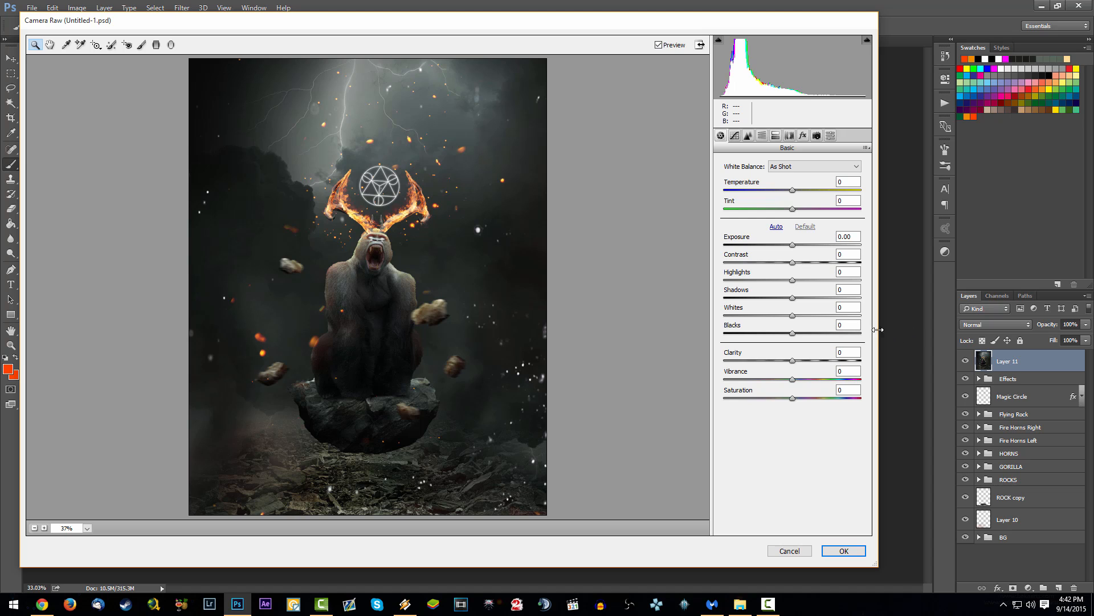
left_click_drag(879, 330, 1064, 330)
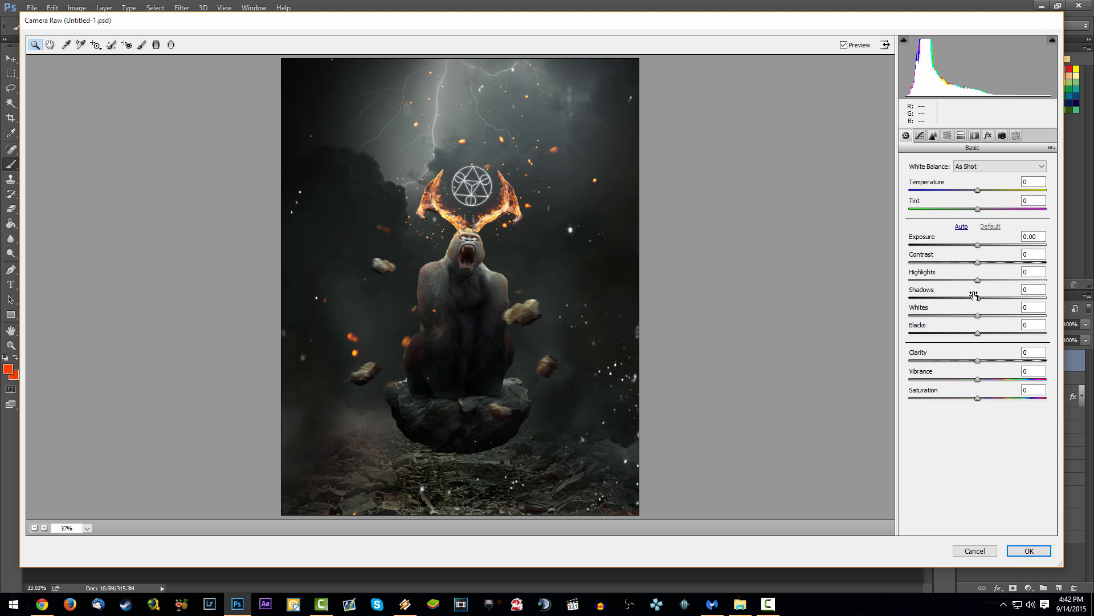
Step: Set Temperature +5, Exposure -0.50, Contrast +3, Highlights +18, Clarity +17 and Blacks +10, and raise Vibrance slightly
left_click_drag(980, 191, 981, 195)
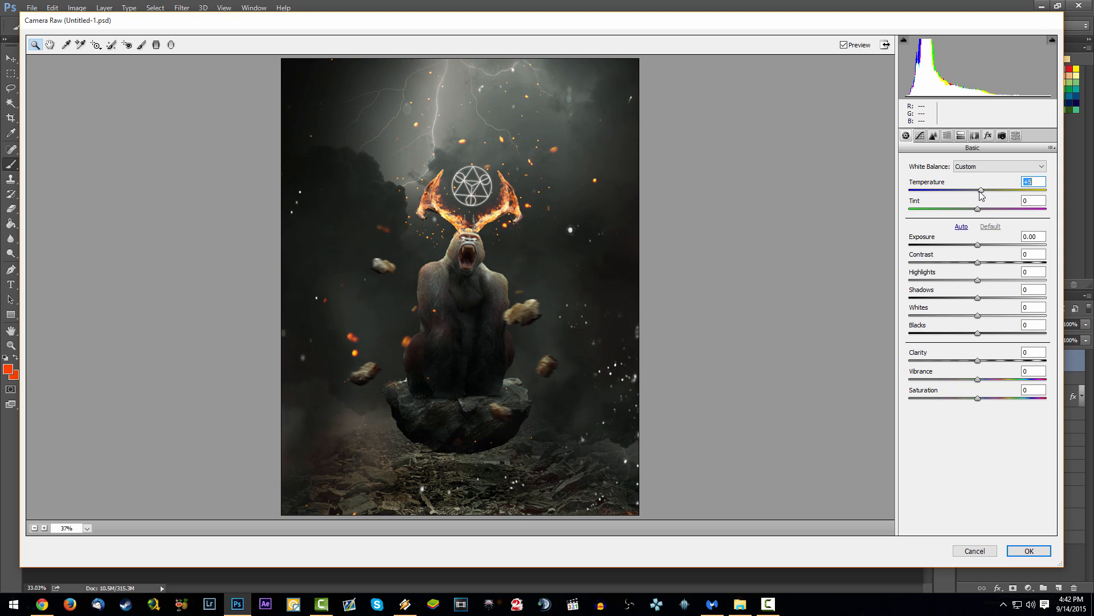
left_click_drag(977, 245, 994, 286)
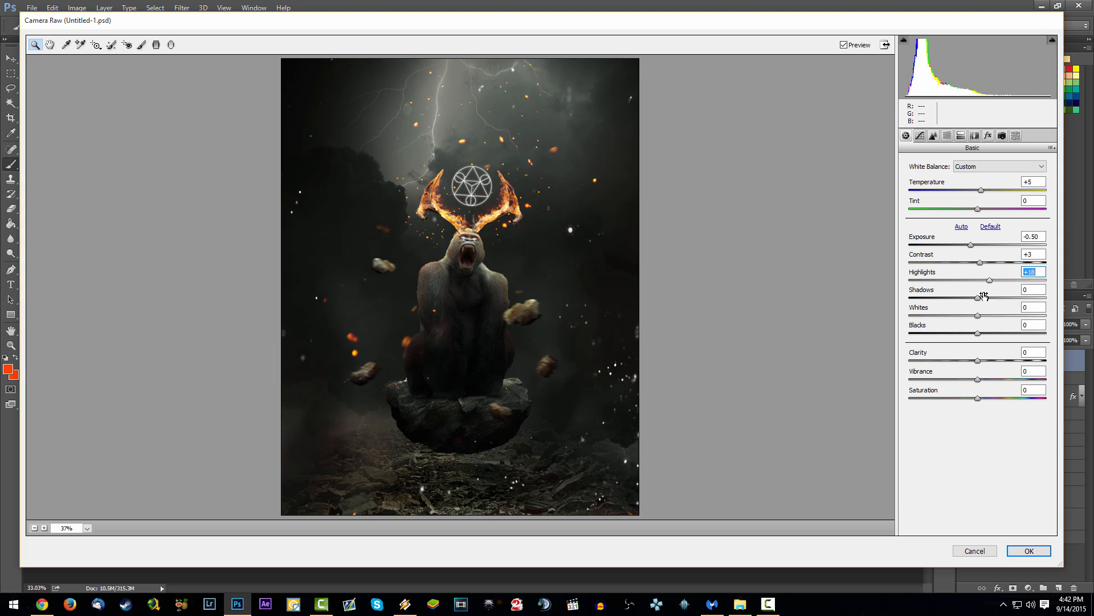
left_click_drag(981, 362, 985, 335)
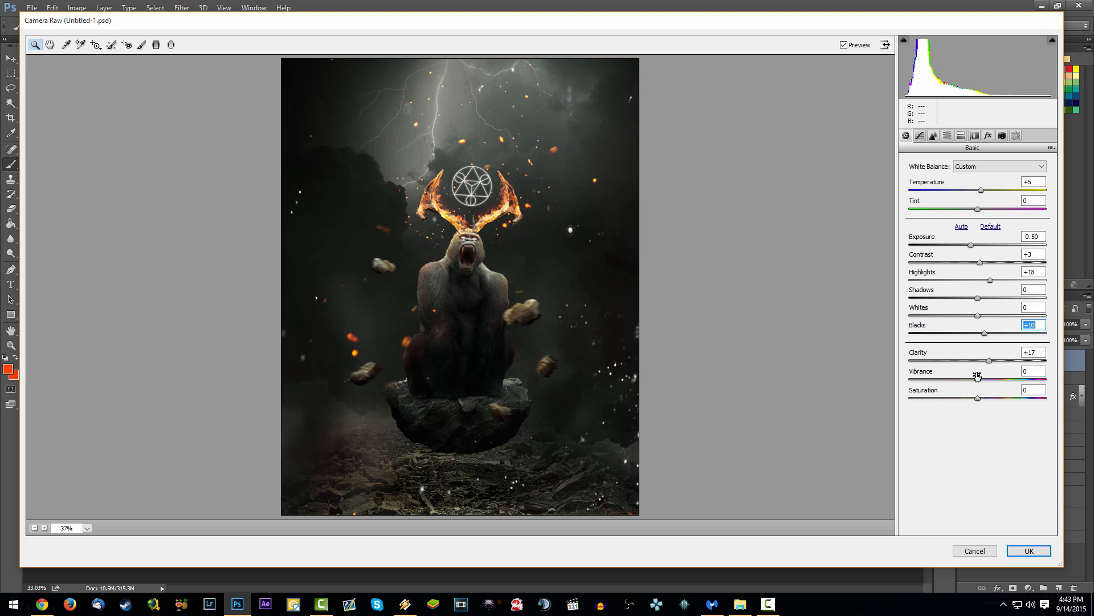
mouse_move(977, 376)
left_mouse_down()
mouse_move(1006, 382)
mouse_move(990, 384)
left_mouse_up()
Step: Raise the Highlights of the parametric tone curve and increase the sharpening Amount
left_click(920, 136)
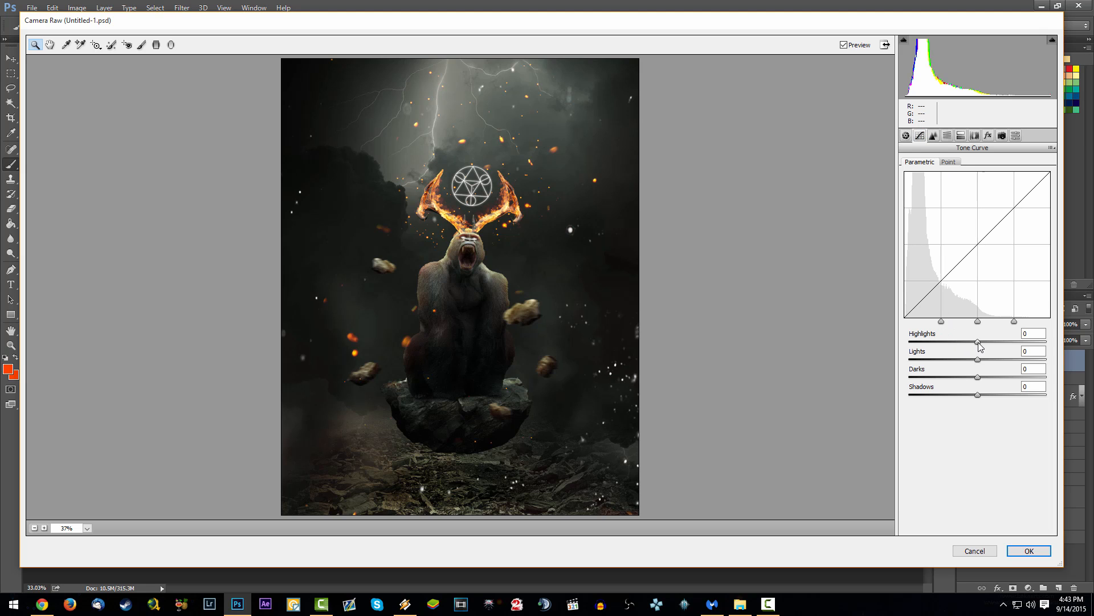
left_click_drag(979, 342, 992, 344)
left_click(934, 136)
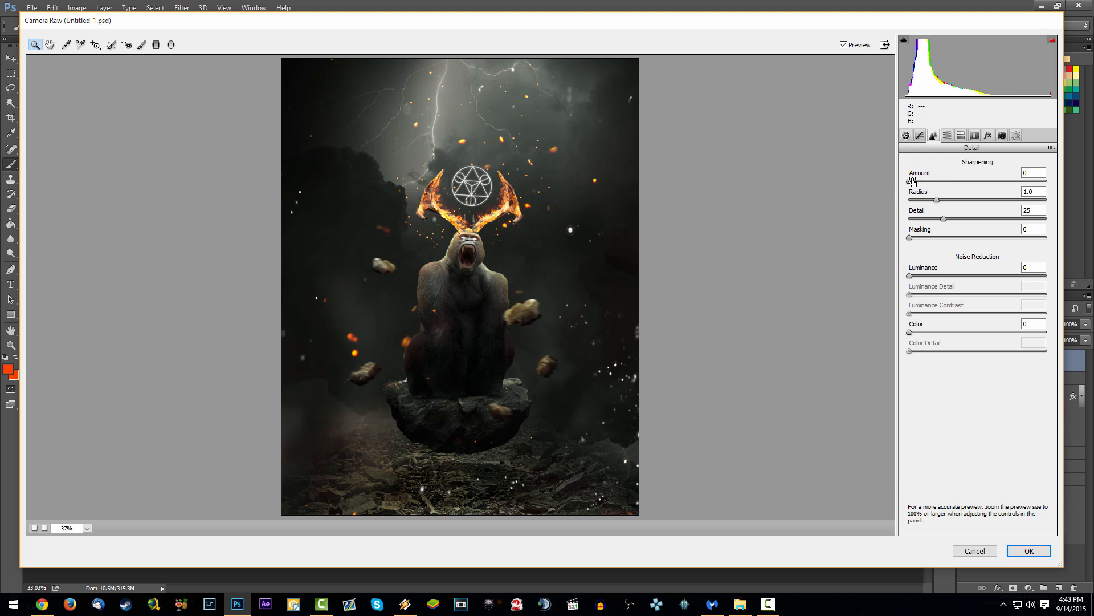
left_click_drag(912, 181, 937, 182)
Step: Shift the HSL hue of the Oranges towards yellow and adjust the Yellows hue
left_click(947, 136)
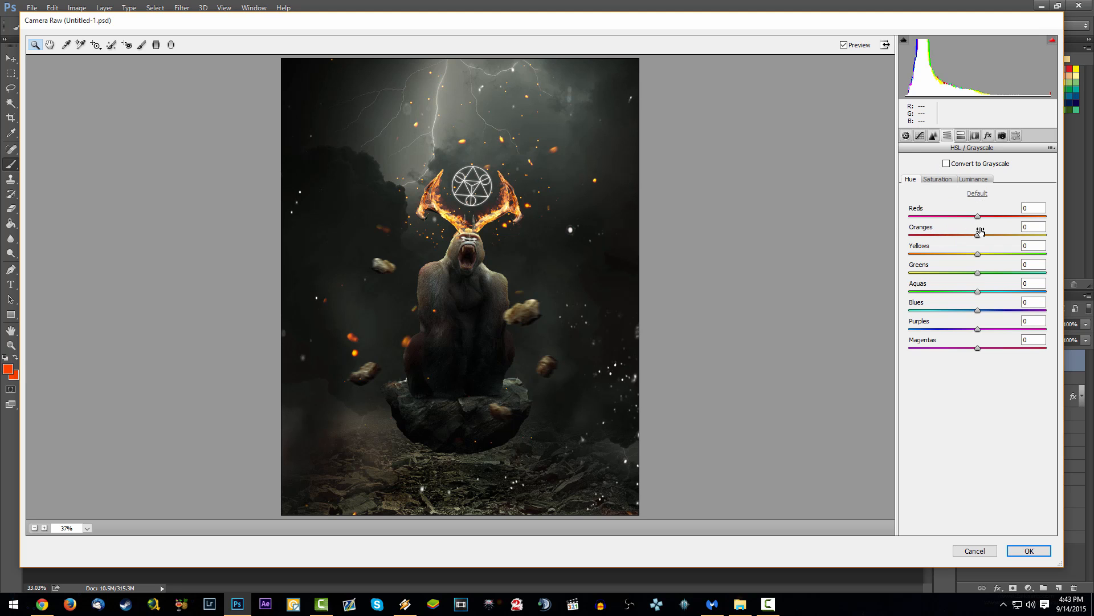
left_click_drag(978, 233, 988, 240)
left_click_drag(978, 254, 1015, 240)
Step: Set the HSL saturation to Oranges +48, Greens +33 and Aquas +94, and raise the Blues saturation
left_click(936, 184)
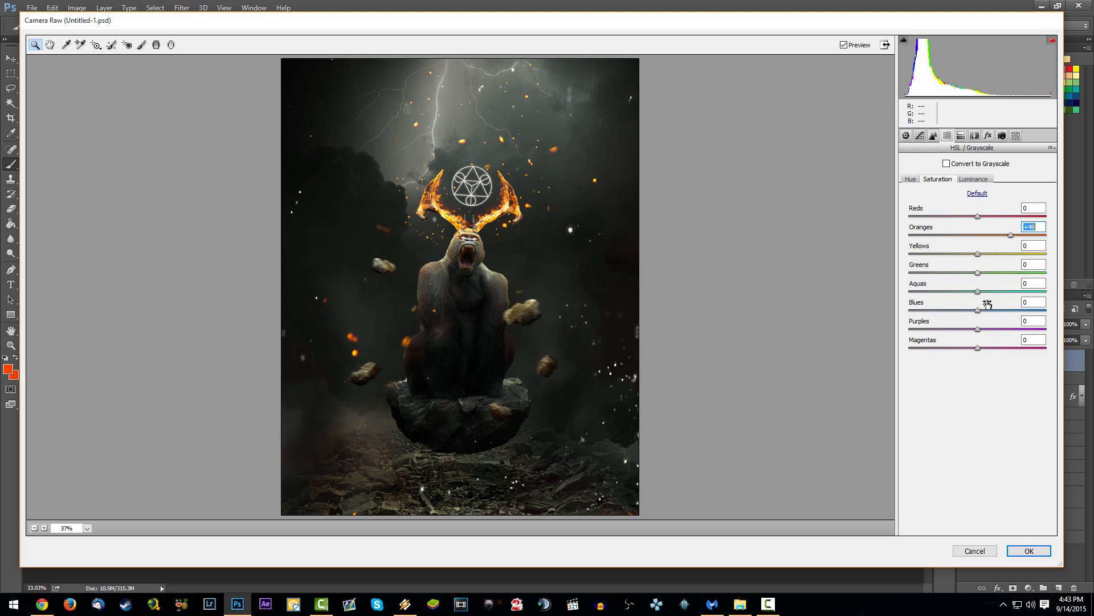
mouse_move(978, 292)
left_mouse_down()
mouse_move(1041, 294)
mouse_move(1005, 292)
mouse_move(1009, 311)
mouse_move(1046, 310)
mouse_move(974, 310)
left_mouse_up()
left_click_drag(978, 272, 1048, 292)
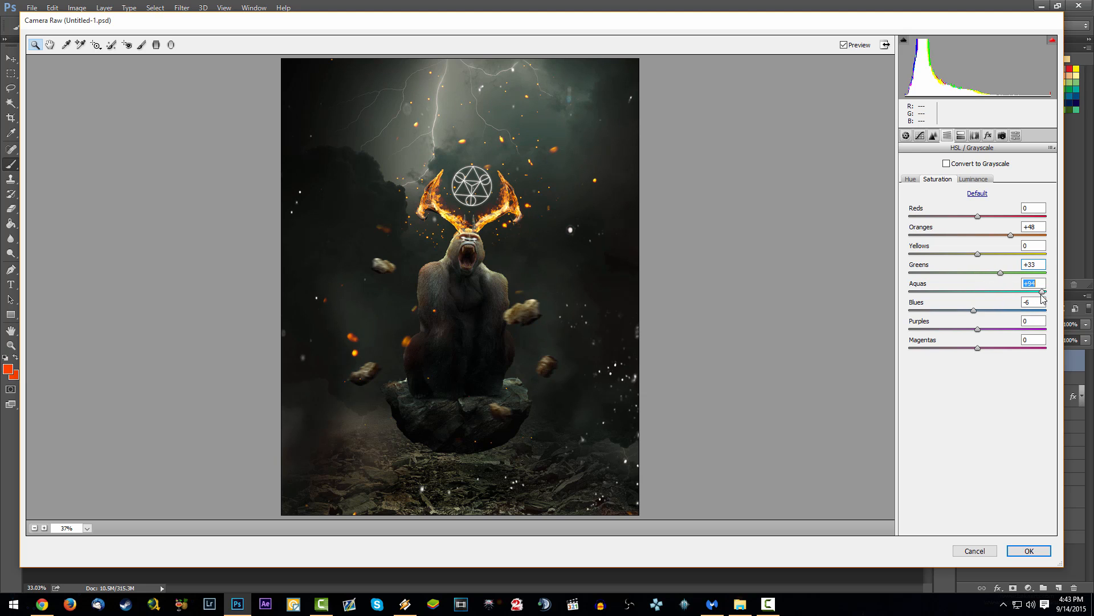
left_click_drag(973, 311, 1001, 313)
mouse_move(985, 255)
left_mouse_down()
mouse_move(1048, 263)
mouse_move(1021, 256)
mouse_move(990, 267)
mouse_move(1014, 241)
mouse_move(984, 244)
mouse_move(1013, 261)
mouse_move(979, 260)
mouse_move(976, 236)
left_mouse_up()
Step: Set the HSL luminance to Oranges -3, Greens +25, Aquas +1 and Blues +7
left_click(967, 180)
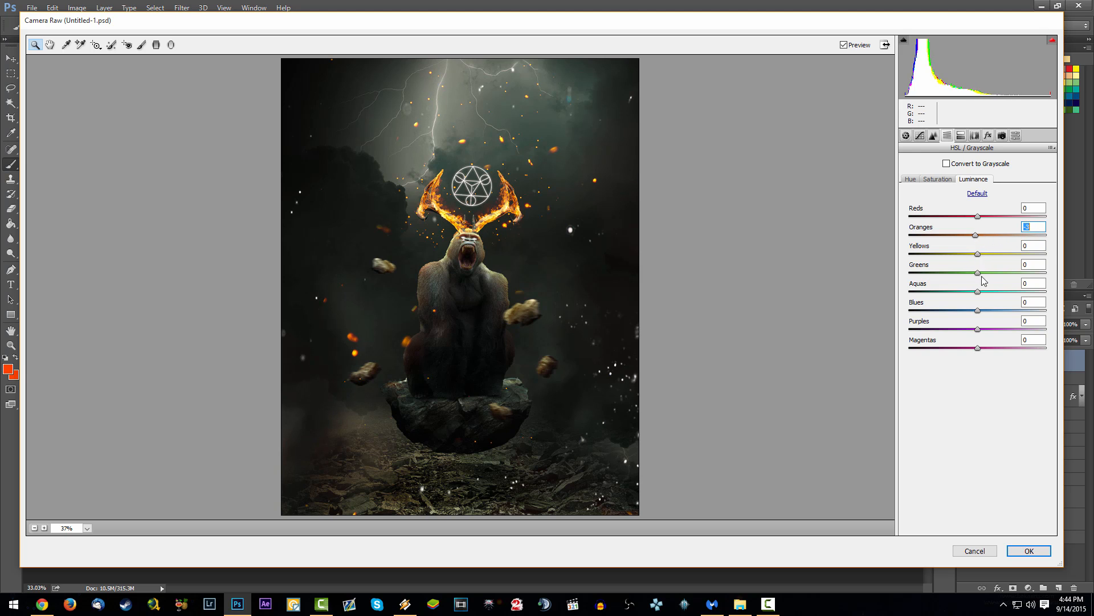
mouse_move(979, 292)
left_mouse_down()
mouse_move(956, 292)
mouse_move(1035, 298)
mouse_move(962, 303)
mouse_move(1041, 312)
mouse_move(982, 311)
left_mouse_up()
mouse_move(978, 272)
left_mouse_down()
mouse_move(1018, 273)
mouse_move(873, 273)
mouse_move(986, 283)
left_mouse_up()
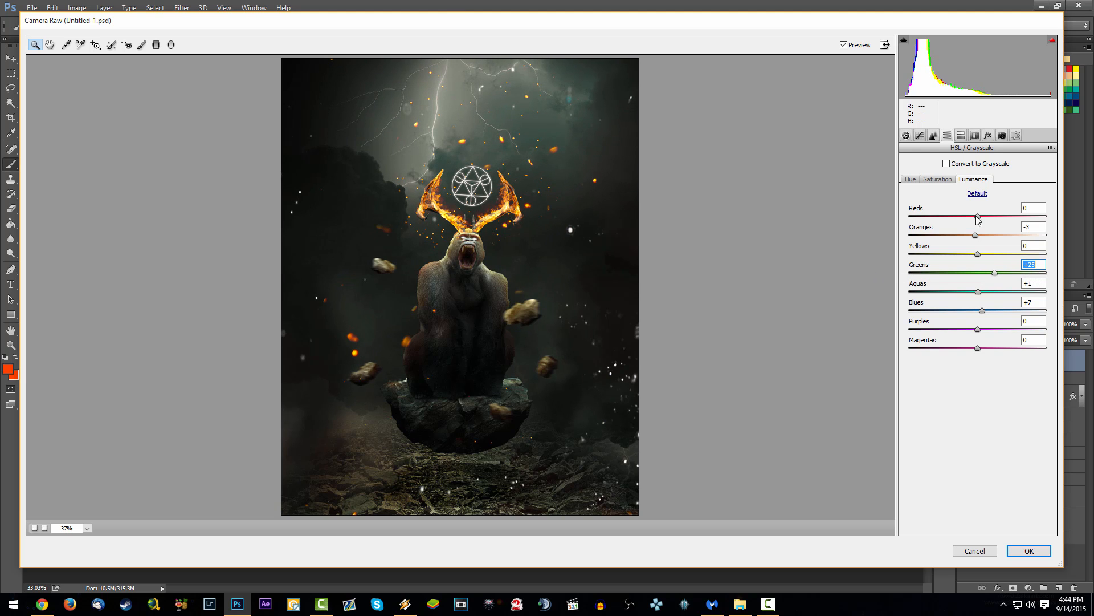
Step: Set the manual lens correction to Distortion +61 and Scale 120
left_click(961, 136)
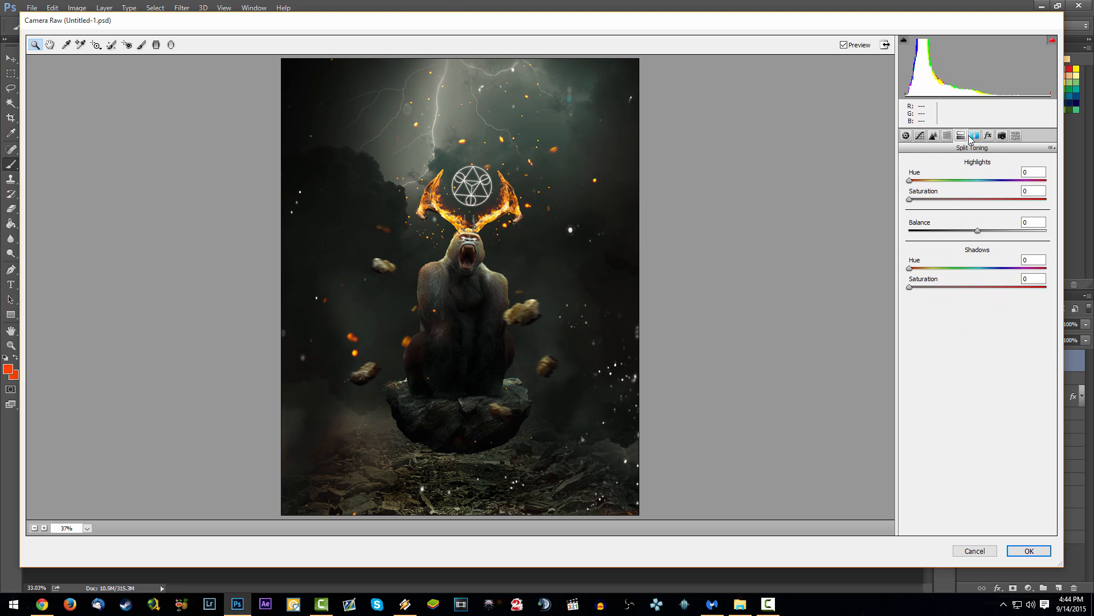
left_click(975, 136)
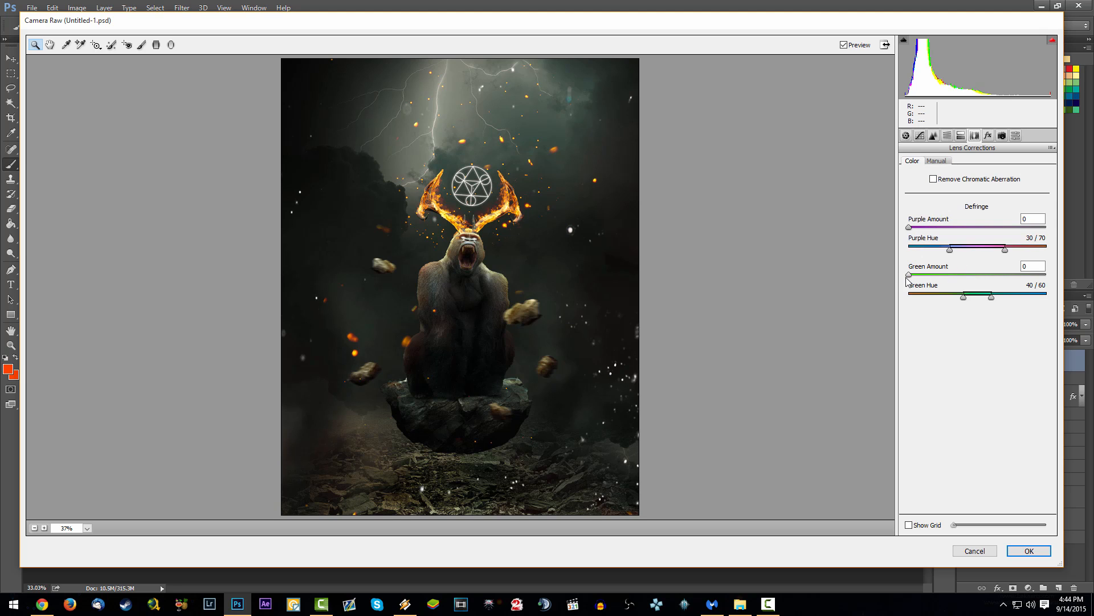
mouse_move(909, 275)
left_mouse_down()
mouse_move(1059, 277)
mouse_move(902, 274)
mouse_move(1058, 273)
mouse_move(905, 284)
left_mouse_up()
left_click(936, 162)
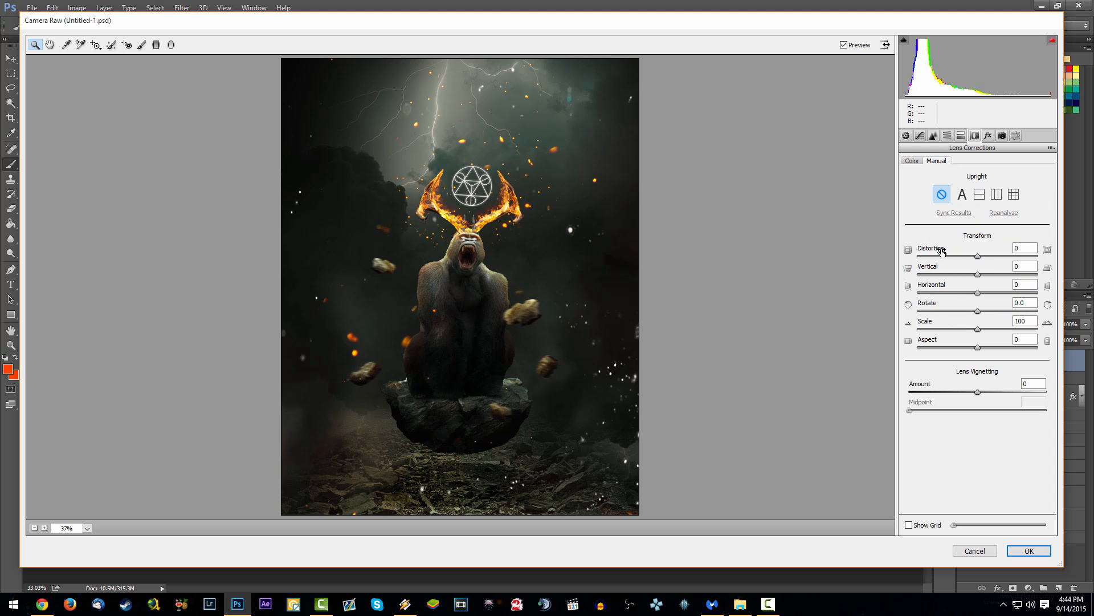
left_click_drag(978, 256, 1014, 258)
left_click_drag(978, 329, 1001, 333)
mouse_move(1010, 280)
left_mouse_down()
mouse_move(1044, 287)
mouse_move(1014, 284)
left_mouse_up()
left_click(1000, 356)
left_click_drag(1000, 356, 1003, 356)
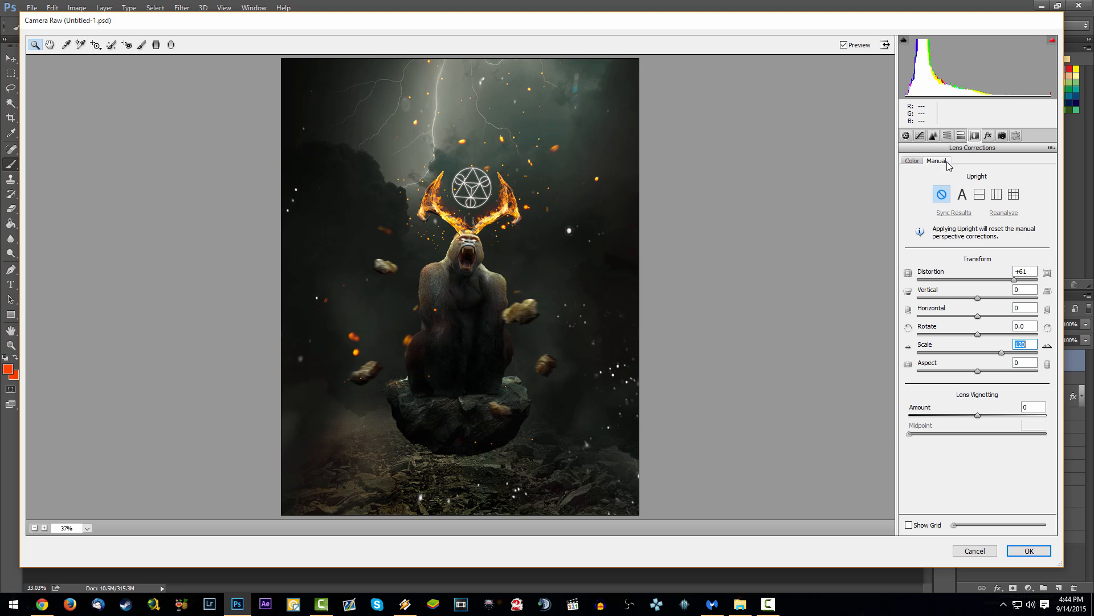
Step: Add slight grain, adjust the red, green and blue primaries in Camera Calibration, and apply the Camera Raw filter
left_click(990, 136)
left_click_drag(911, 184, 930, 184)
left_click(1002, 135)
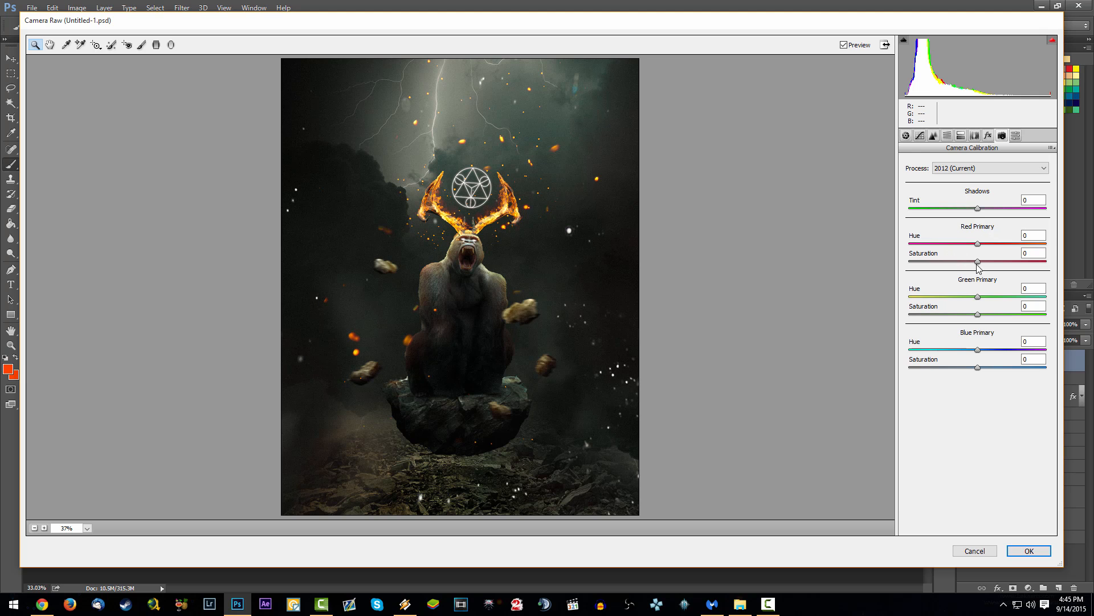
left_click_drag(978, 244, 998, 265)
left_click_drag(978, 350, 995, 371)
mouse_move(978, 314)
left_mouse_down()
mouse_move(1031, 322)
mouse_move(981, 323)
left_mouse_up()
left_click(1029, 551)
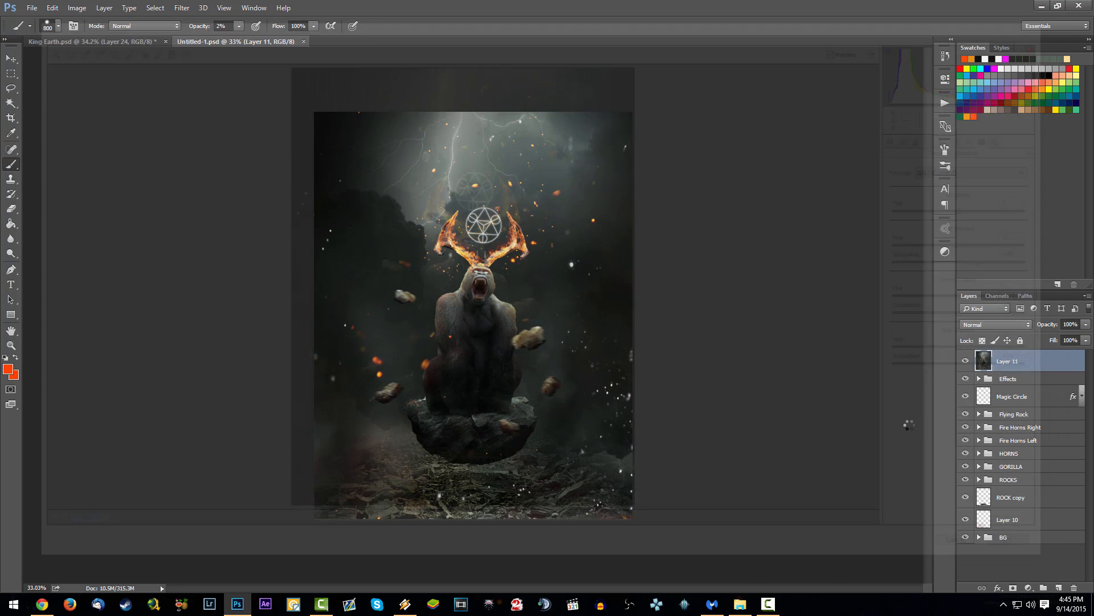
Step: Compare the image before and after the Camera Raw filter by undoing and redoing it
scroll(513, 283, "up", 3)
scroll(515, 292, "down", 2)
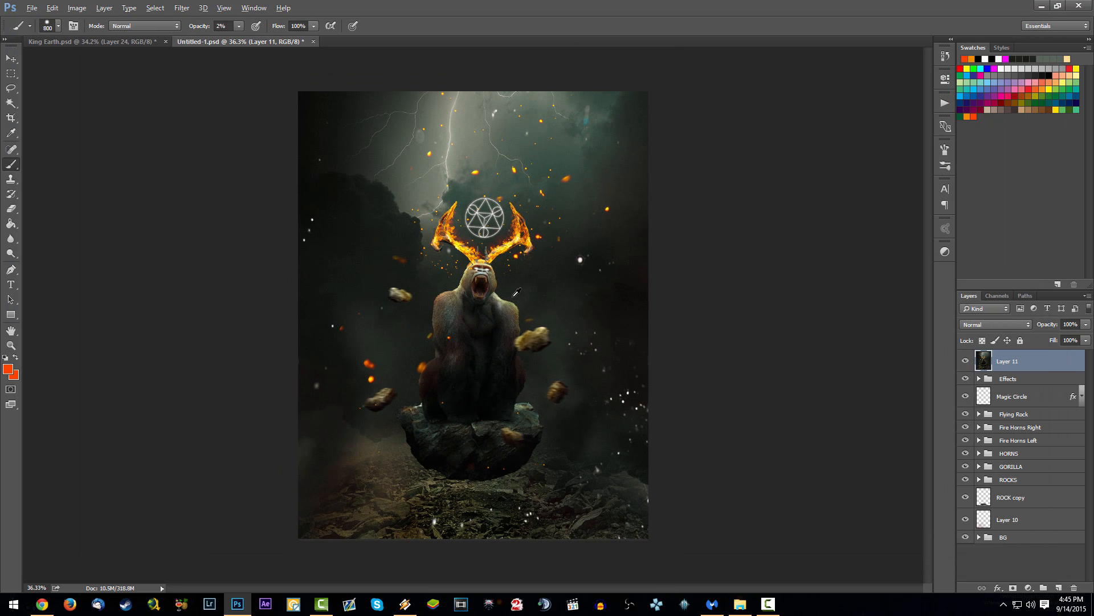
key("ctrl+s")
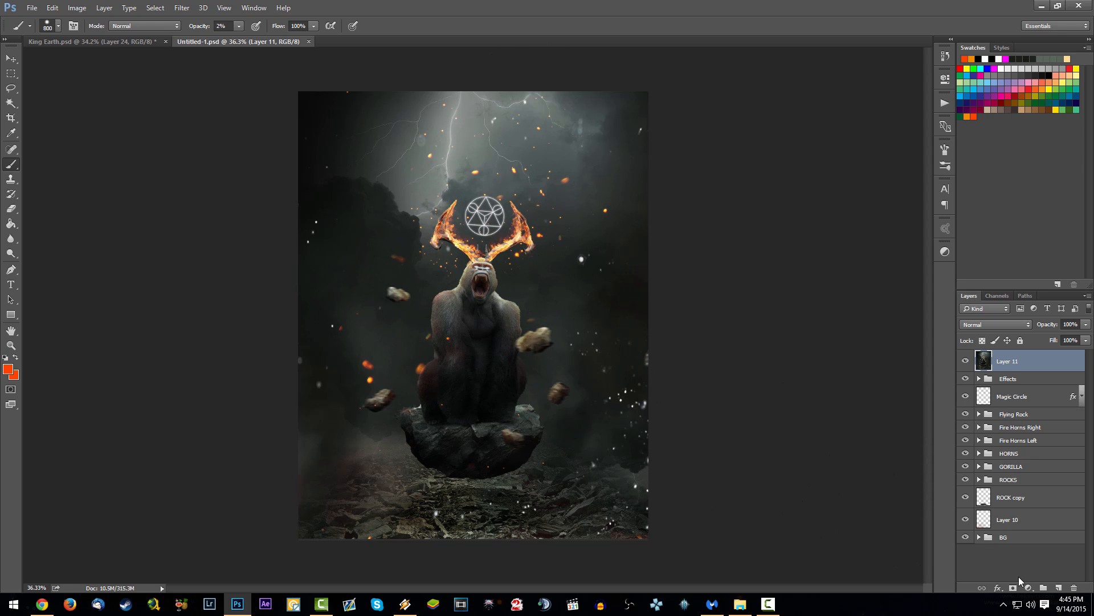
key("ctrl+z")
Step: Try a Hue/Saturation adjustment layer with Saturation +7 above the Effects group with Layer 11 hidden, and delete it
left_click(977, 378)
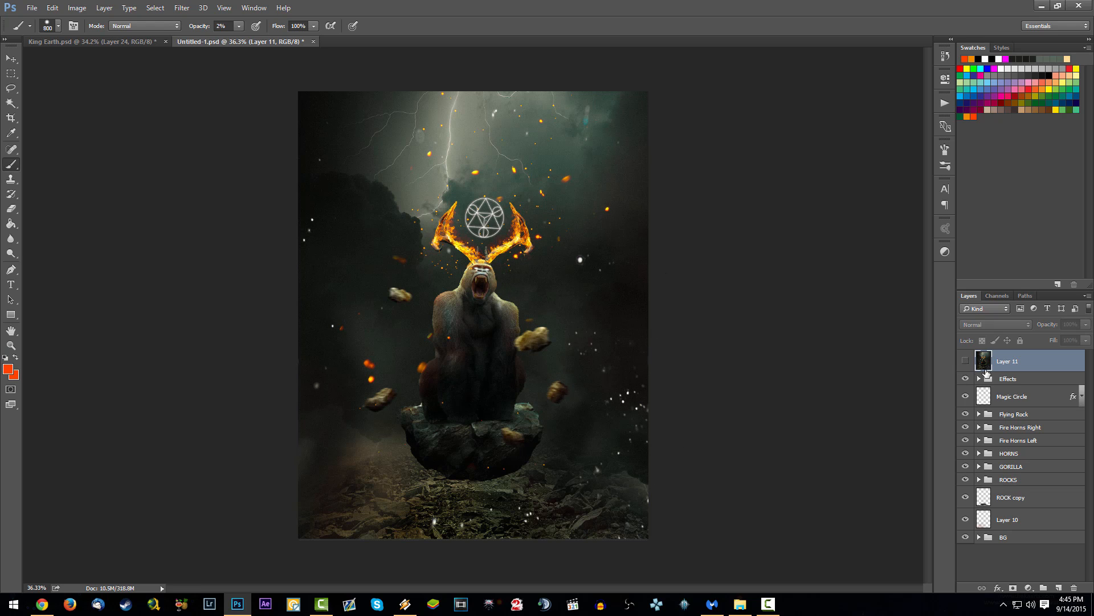
left_click(965, 360)
left_click(1028, 587)
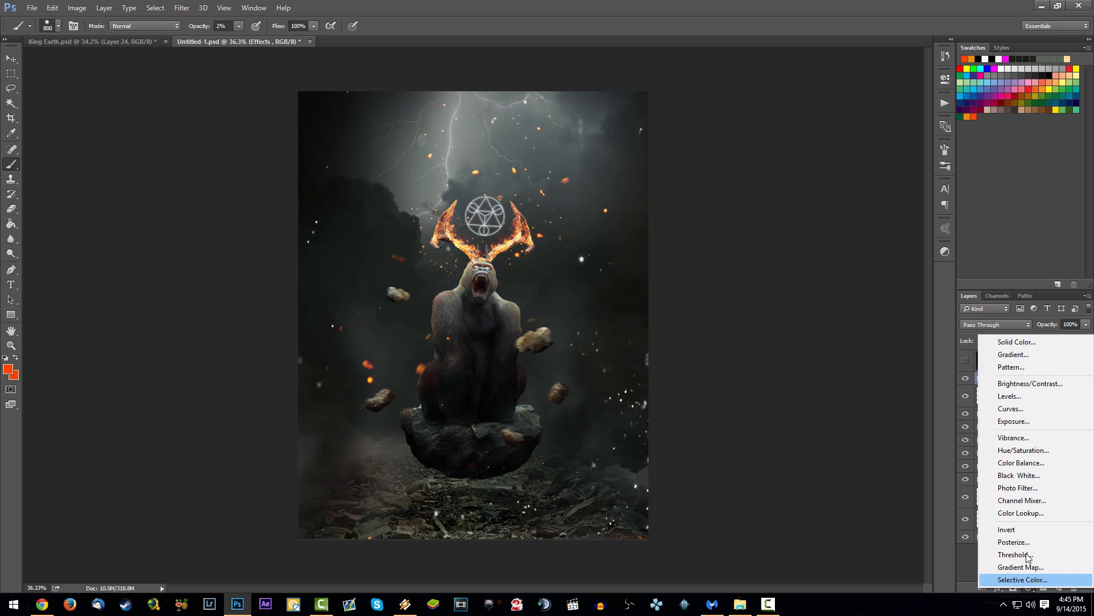
left_click(1003, 451)
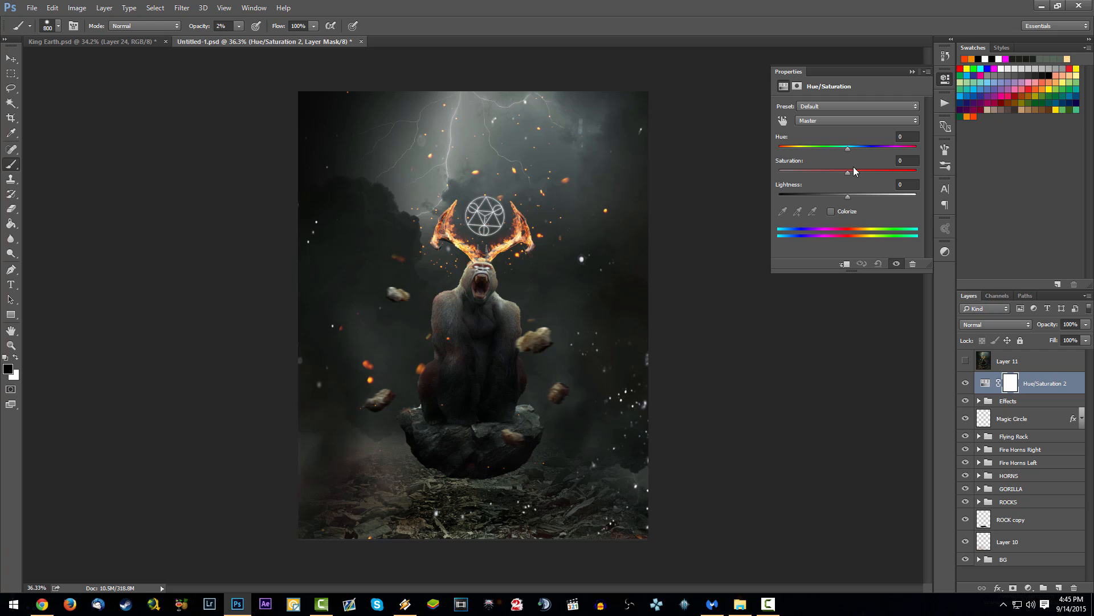
left_click(853, 173)
left_click(1029, 587)
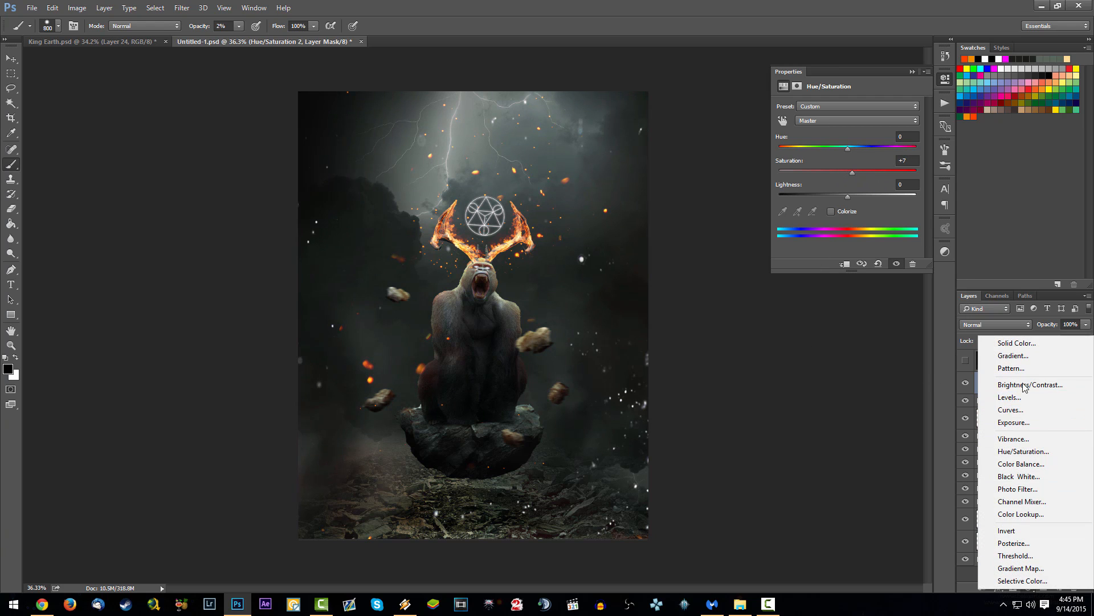
left_click(912, 71)
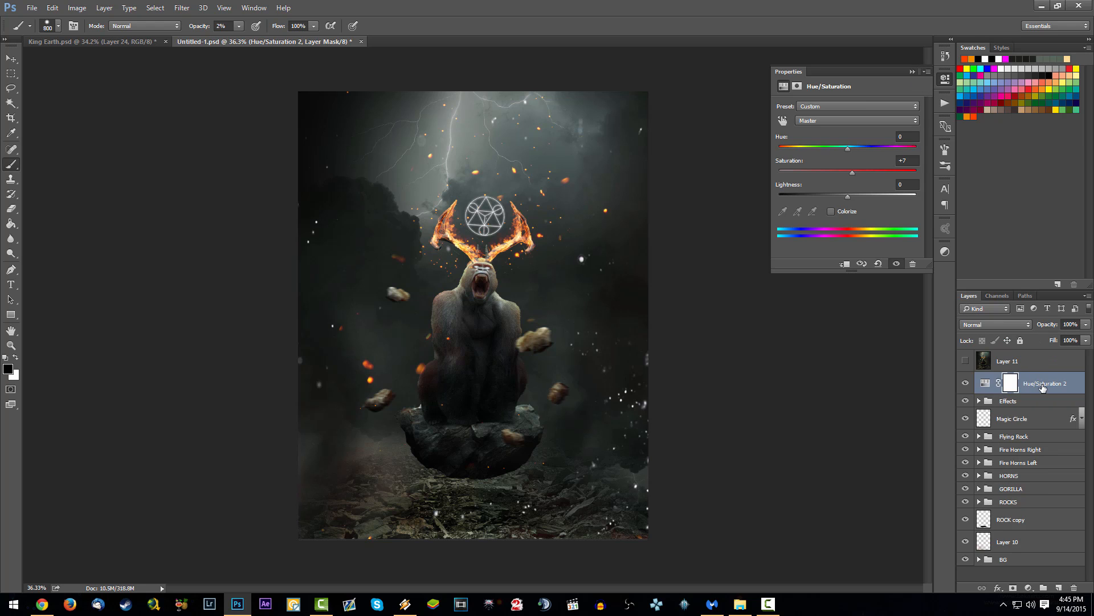
key("Delete")
key("Delete")
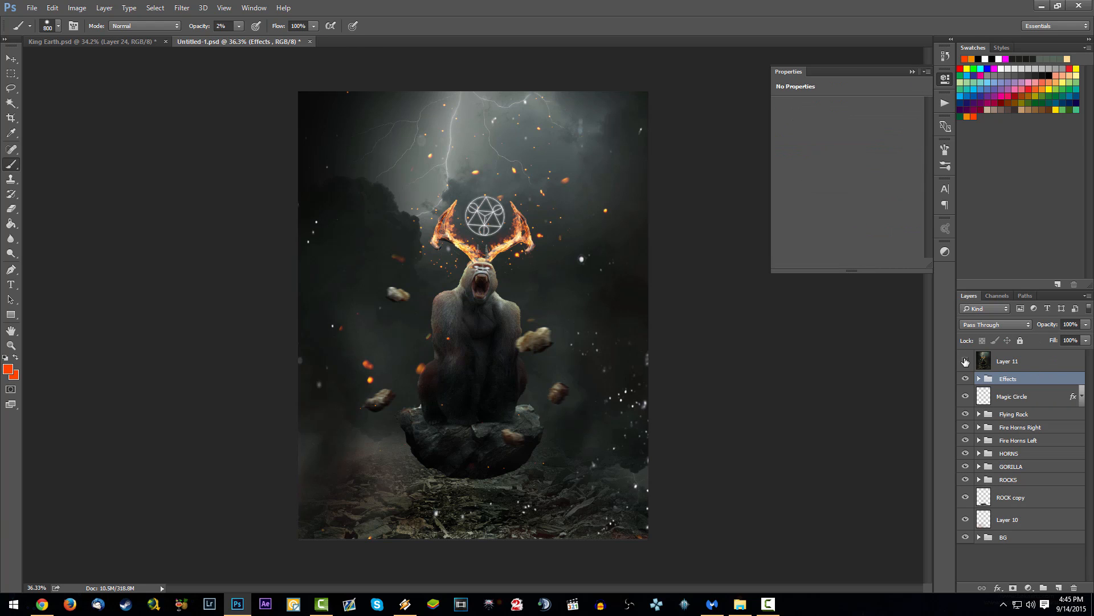
Step: Show and select the merged Layer 11 again, and save the document
left_click(965, 361)
left_click(996, 363)
key("ctrl+s")
left_click(912, 71)
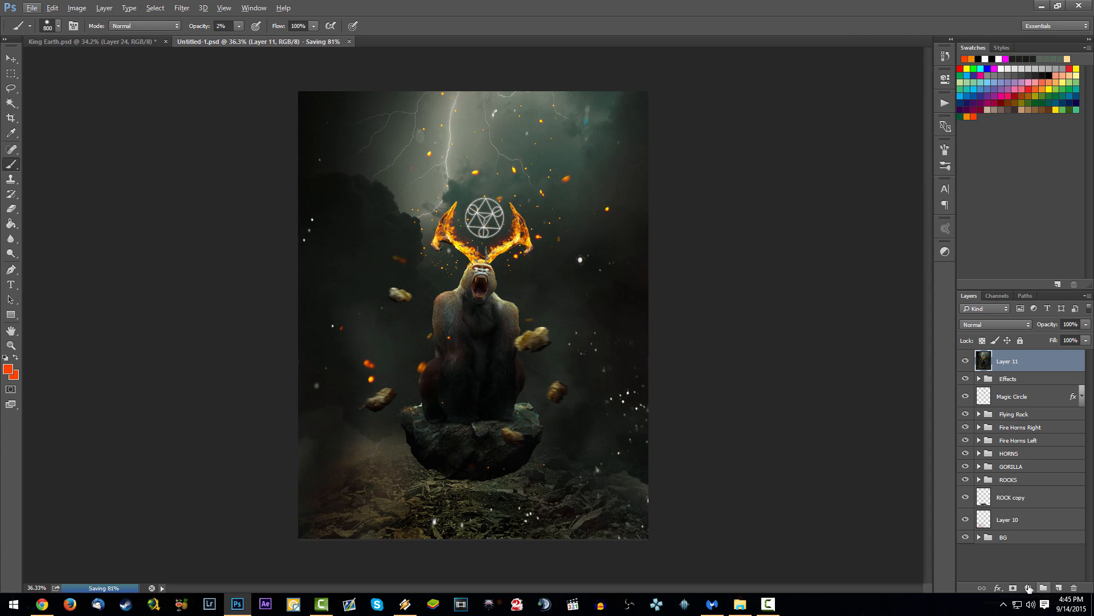
Step: Add a Gradient Map adjustment layer above Layer 11 using the dark navy blue gradient preset at the end of the presets
left_click(1028, 587)
left_click(1038, 552)
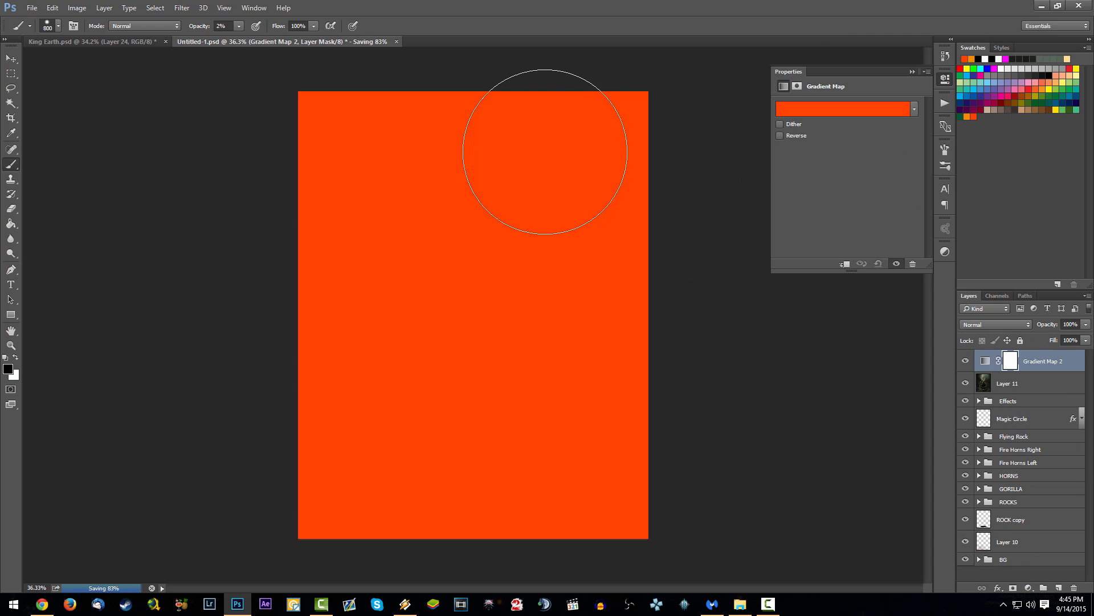
left_click(840, 111)
scroll(218, 300, "down", 5)
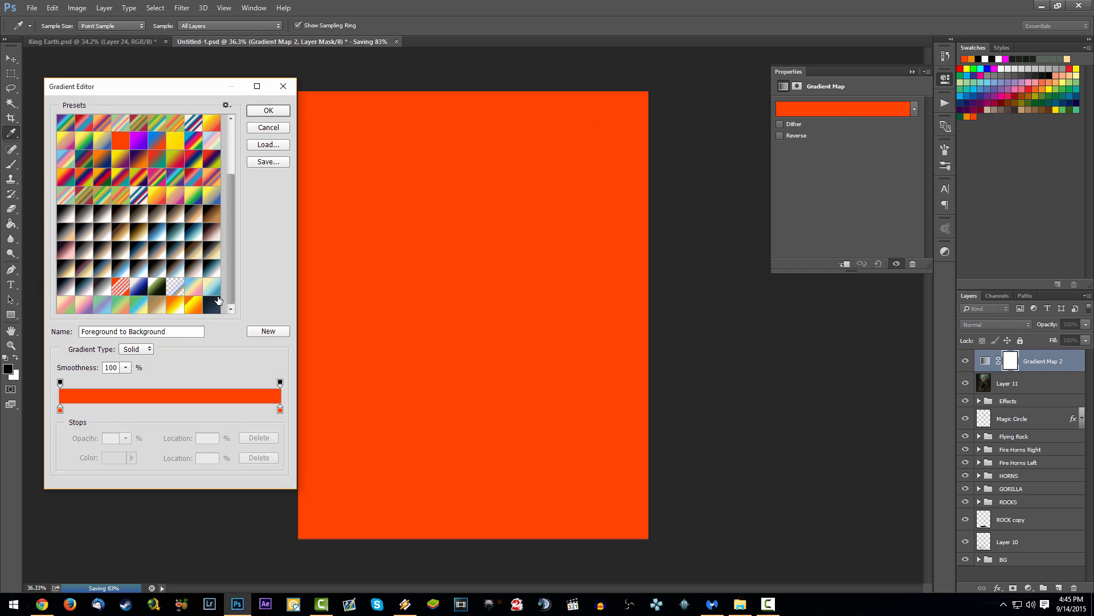
left_click(218, 301)
left_click(269, 110)
key("b")
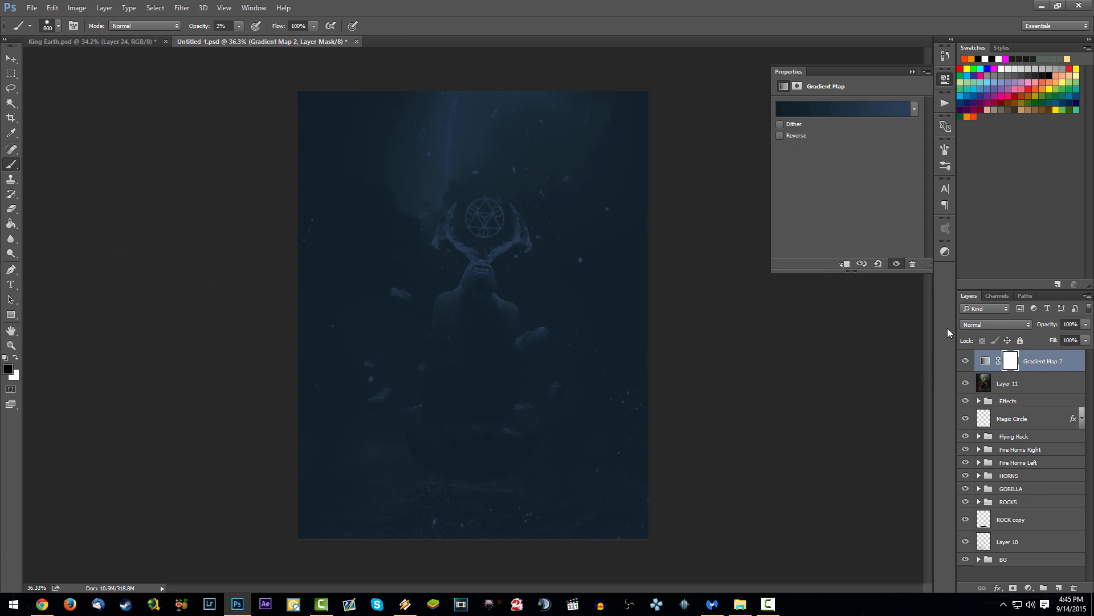
Step: Set the new Gradient Map layer's blend mode to Lighten and its opacity to 56%
left_click(971, 324)
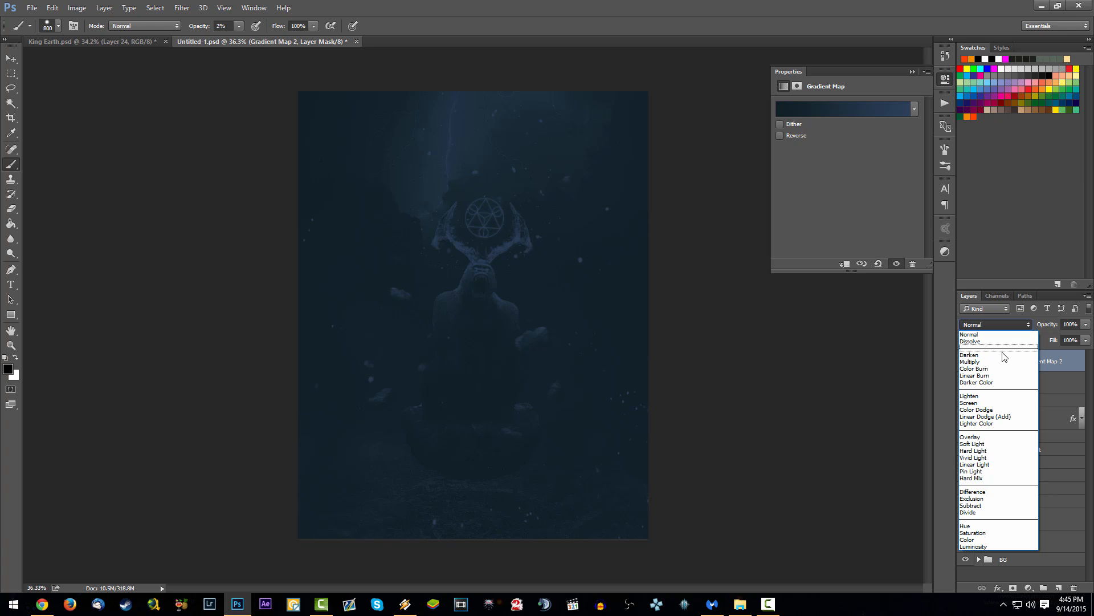
left_click(985, 397)
left_click_drag(1043, 325, 747, 348)
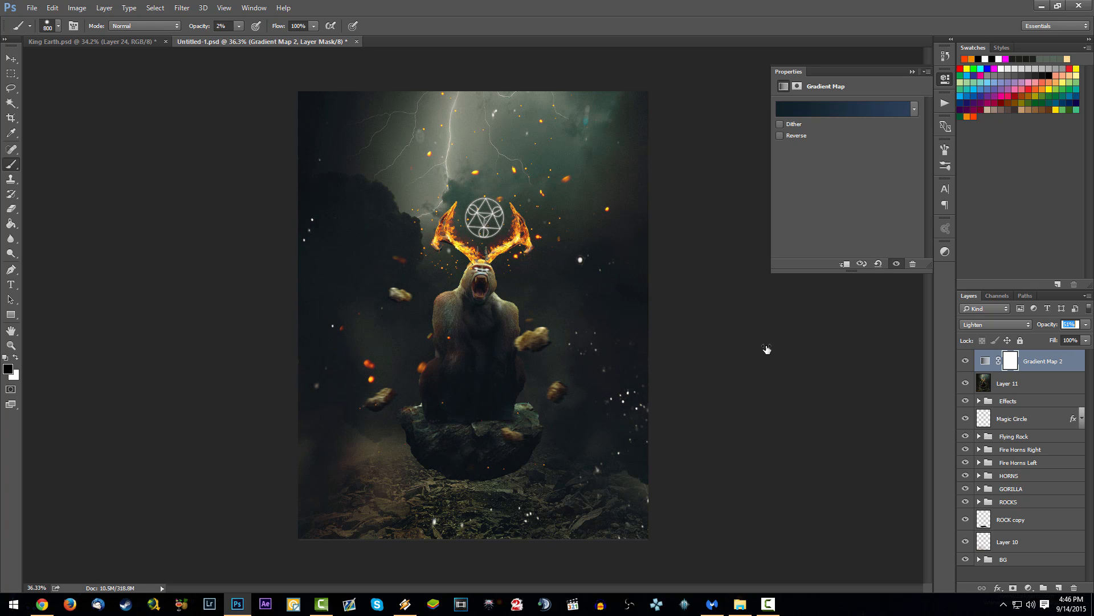
left_click_drag(770, 348, 770, 349)
left_click(912, 72)
Step: Save the document with the new Gradient Map layer selected, and look over the whole finished image
key("ctrl+s")
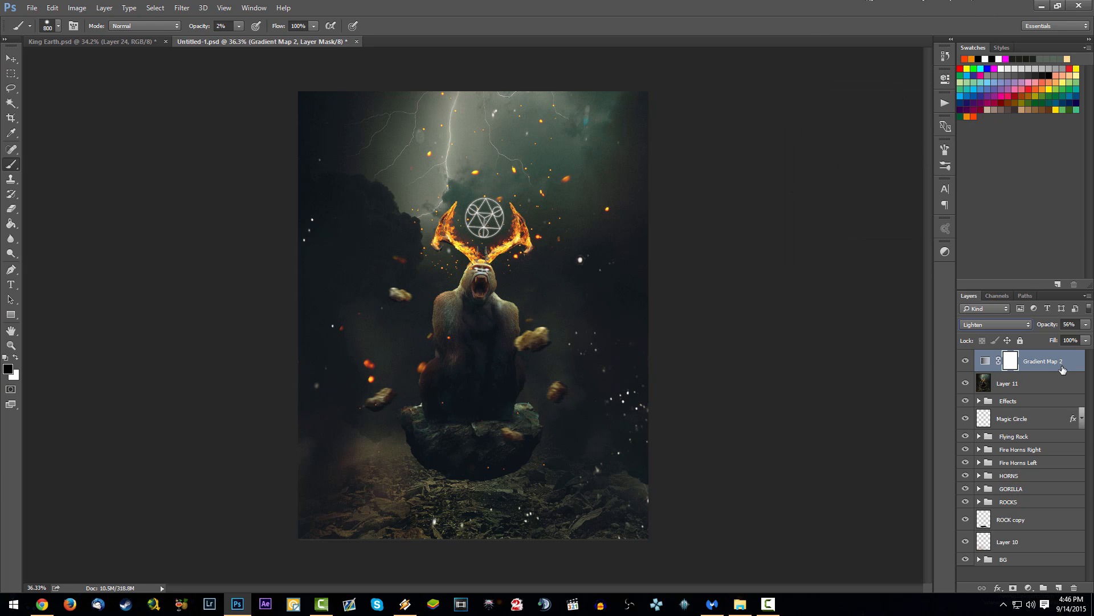
left_click(1061, 369)
scroll(527, 345, "down", 3)
scroll(510, 355, "up", 4)
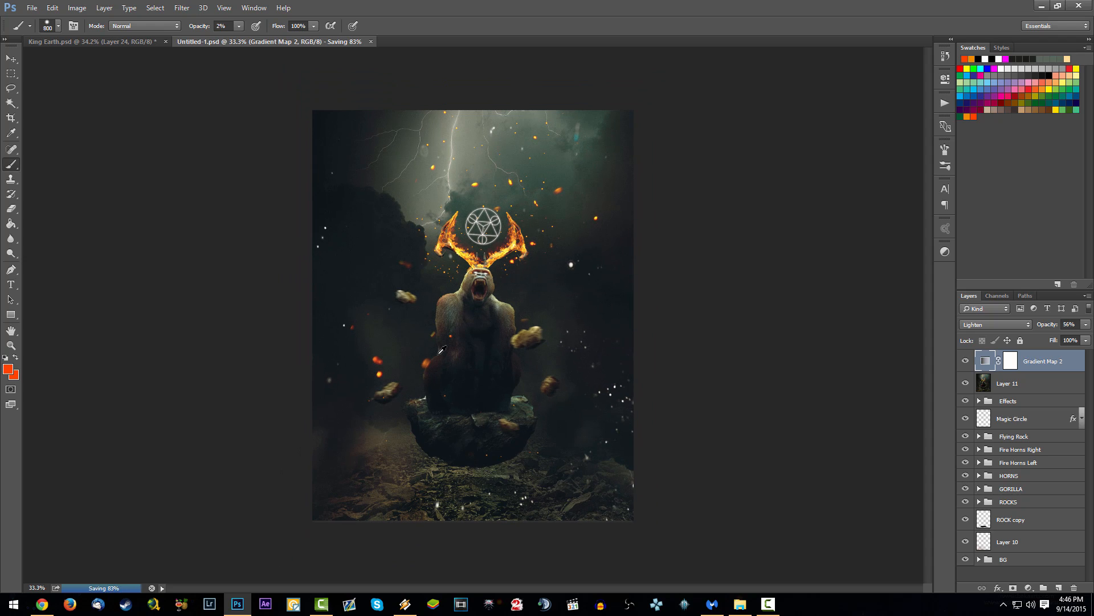
scroll(444, 350, "up", 1)
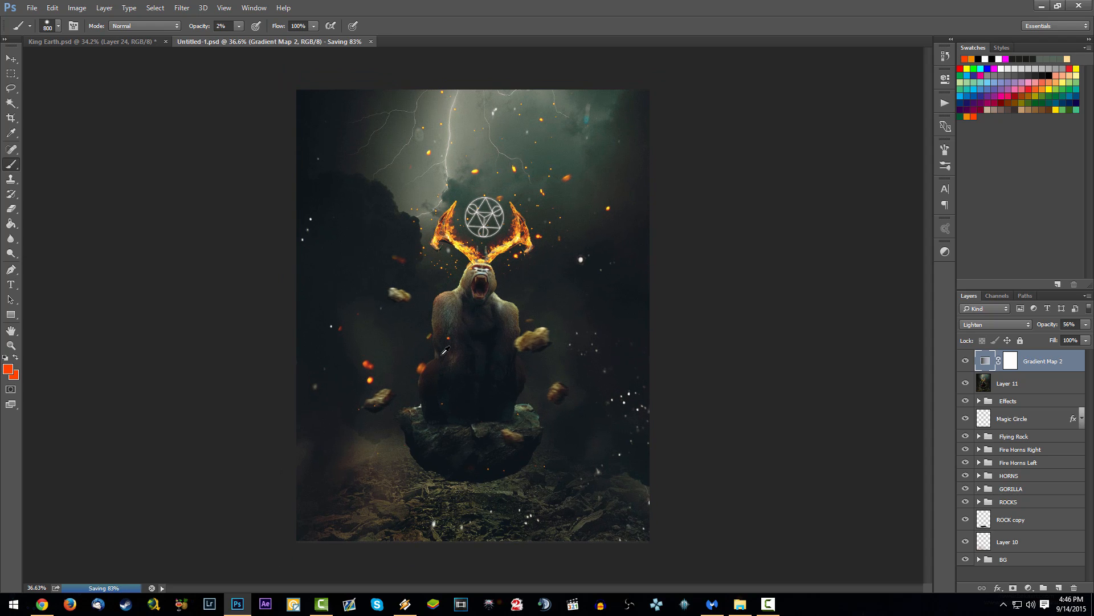